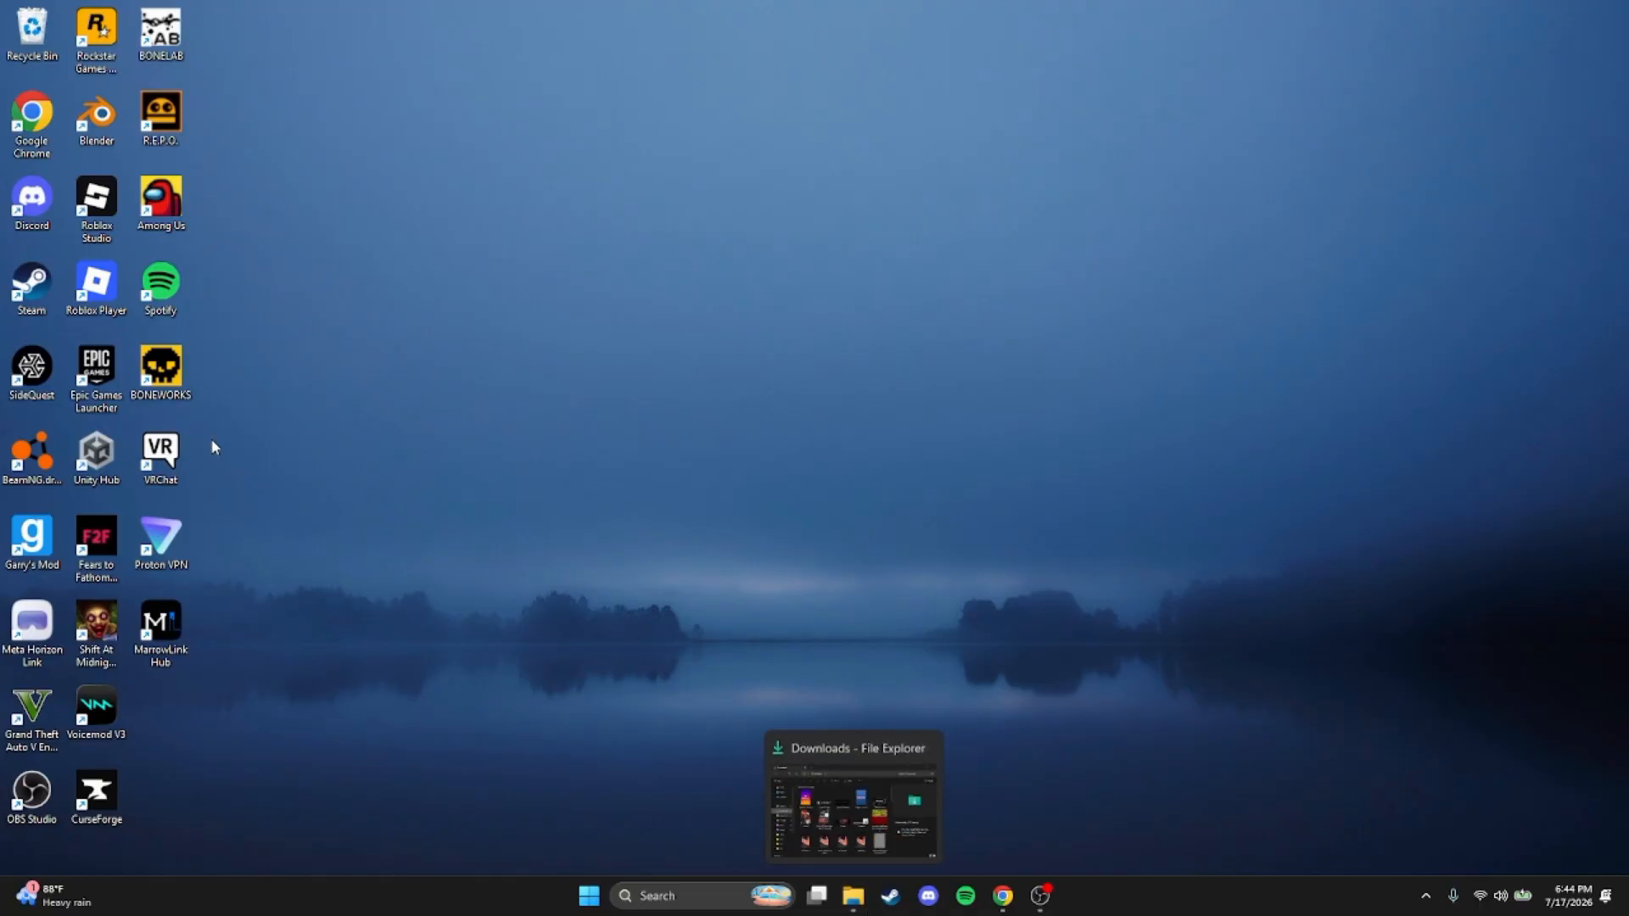
Open SideQuest and check the headset's connection status
double_click(23, 376)
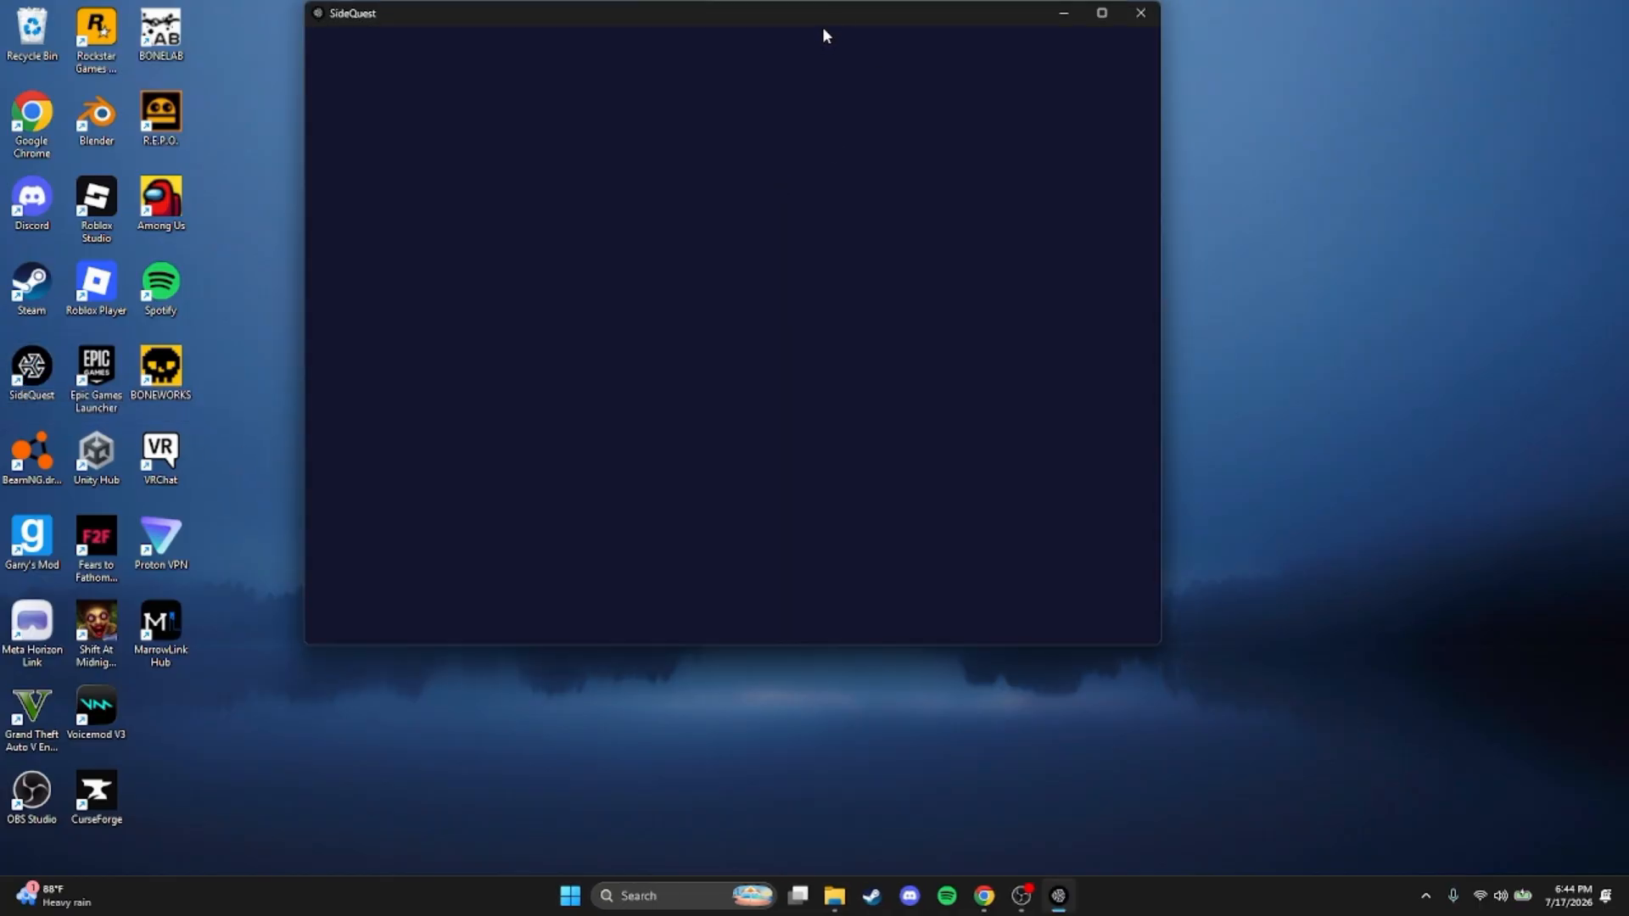
left_click_drag(823, 30, 964, 43)
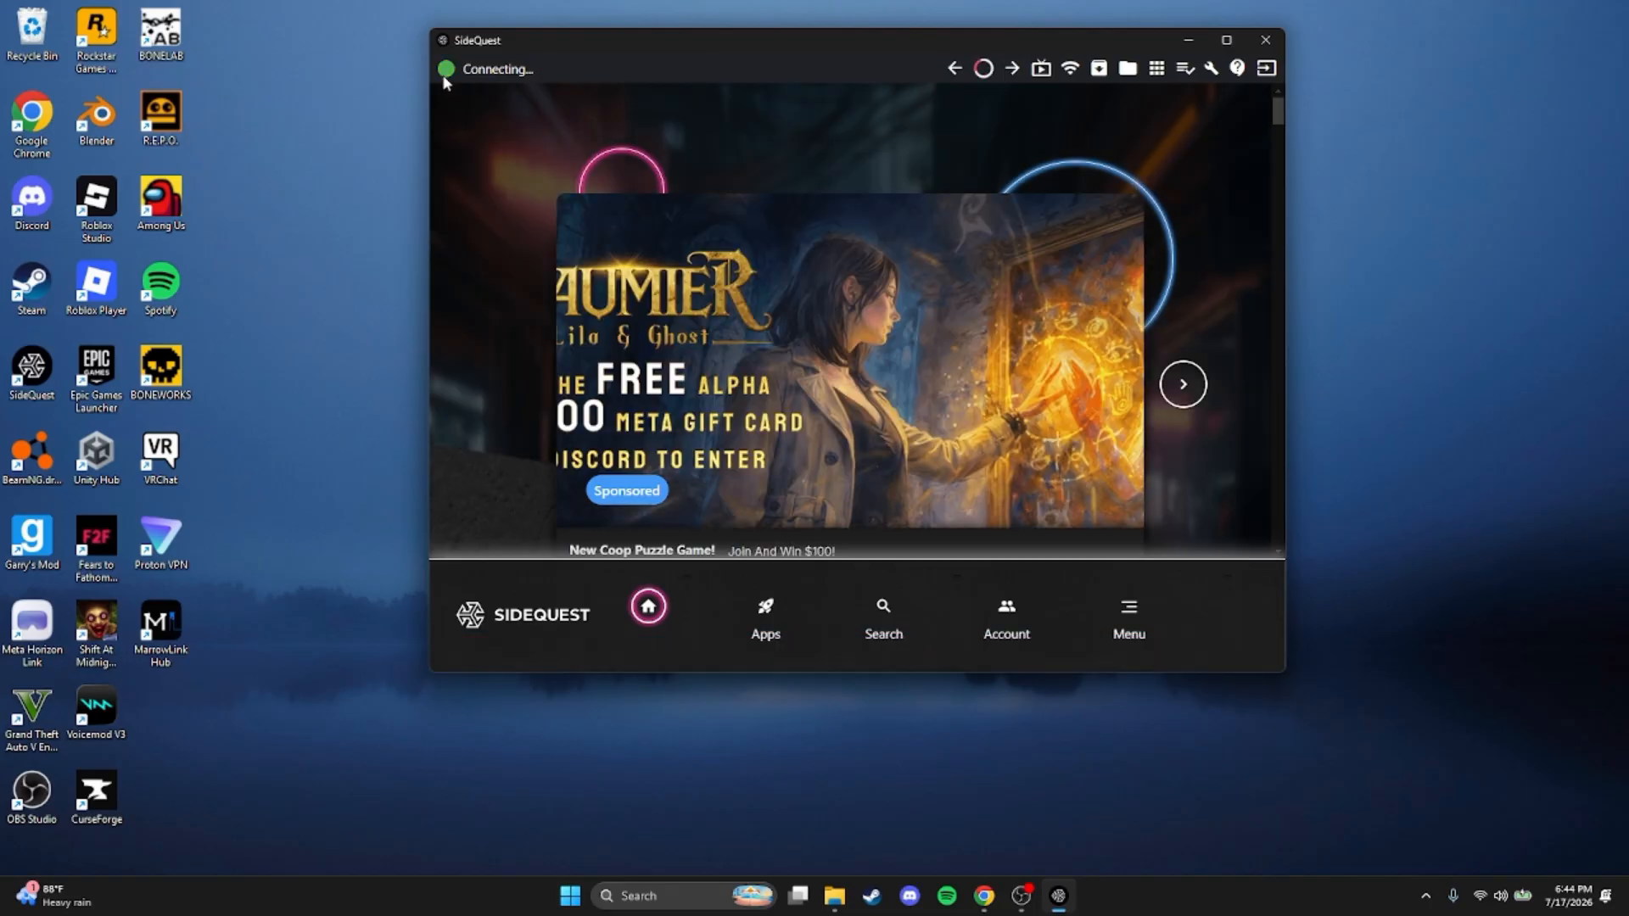
left_click_drag(476, 84, 622, 131)
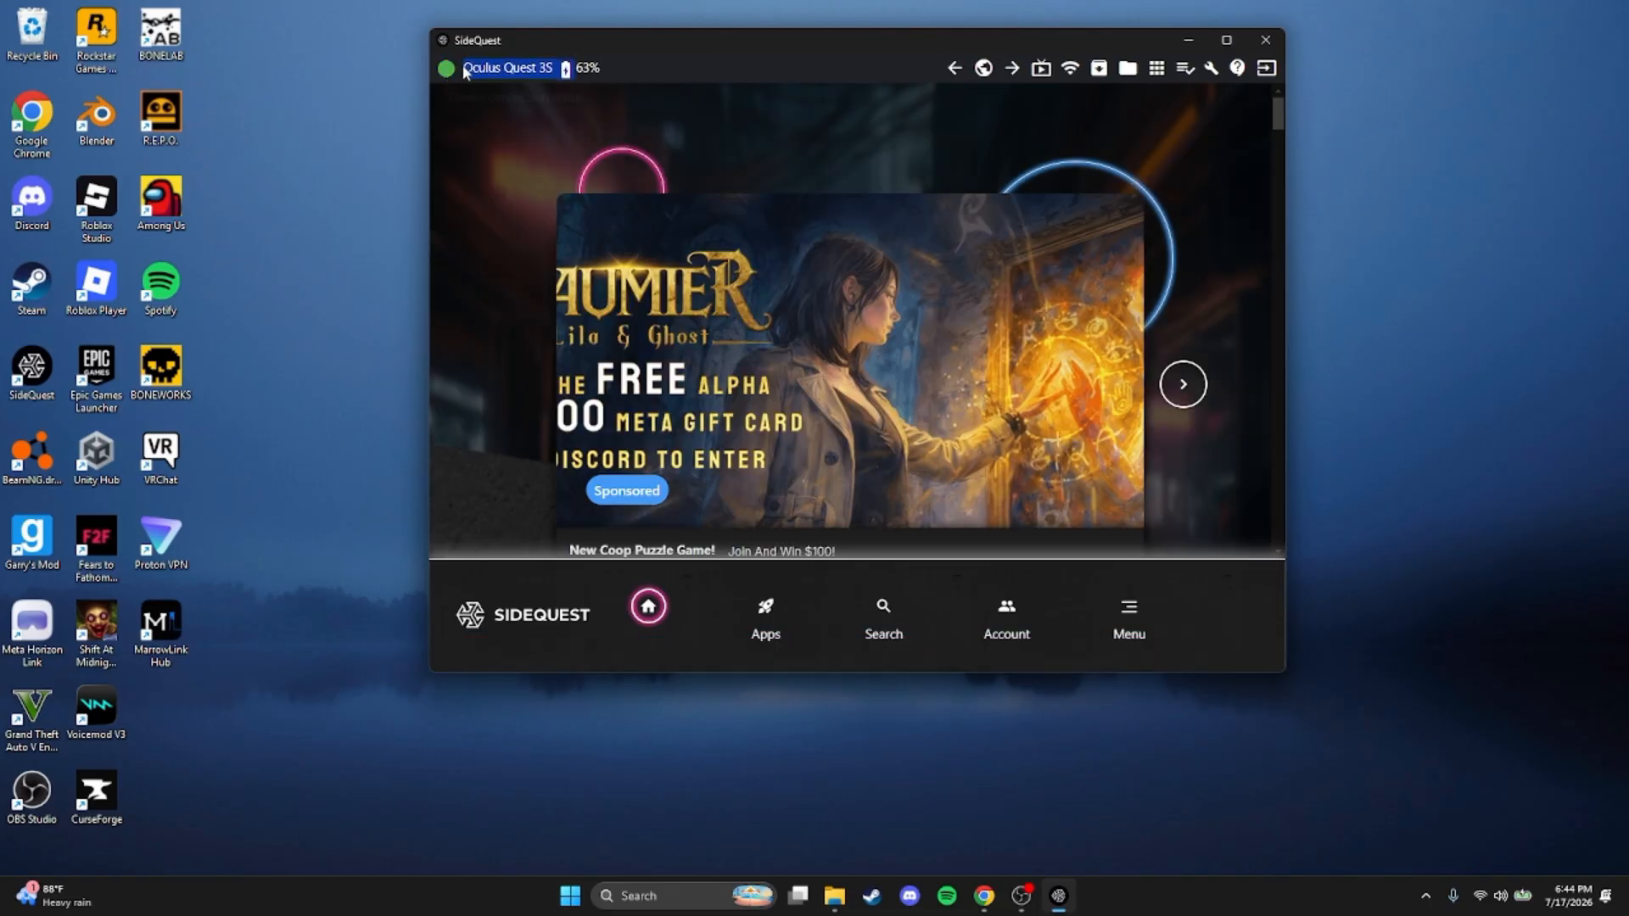
left_click(471, 218)
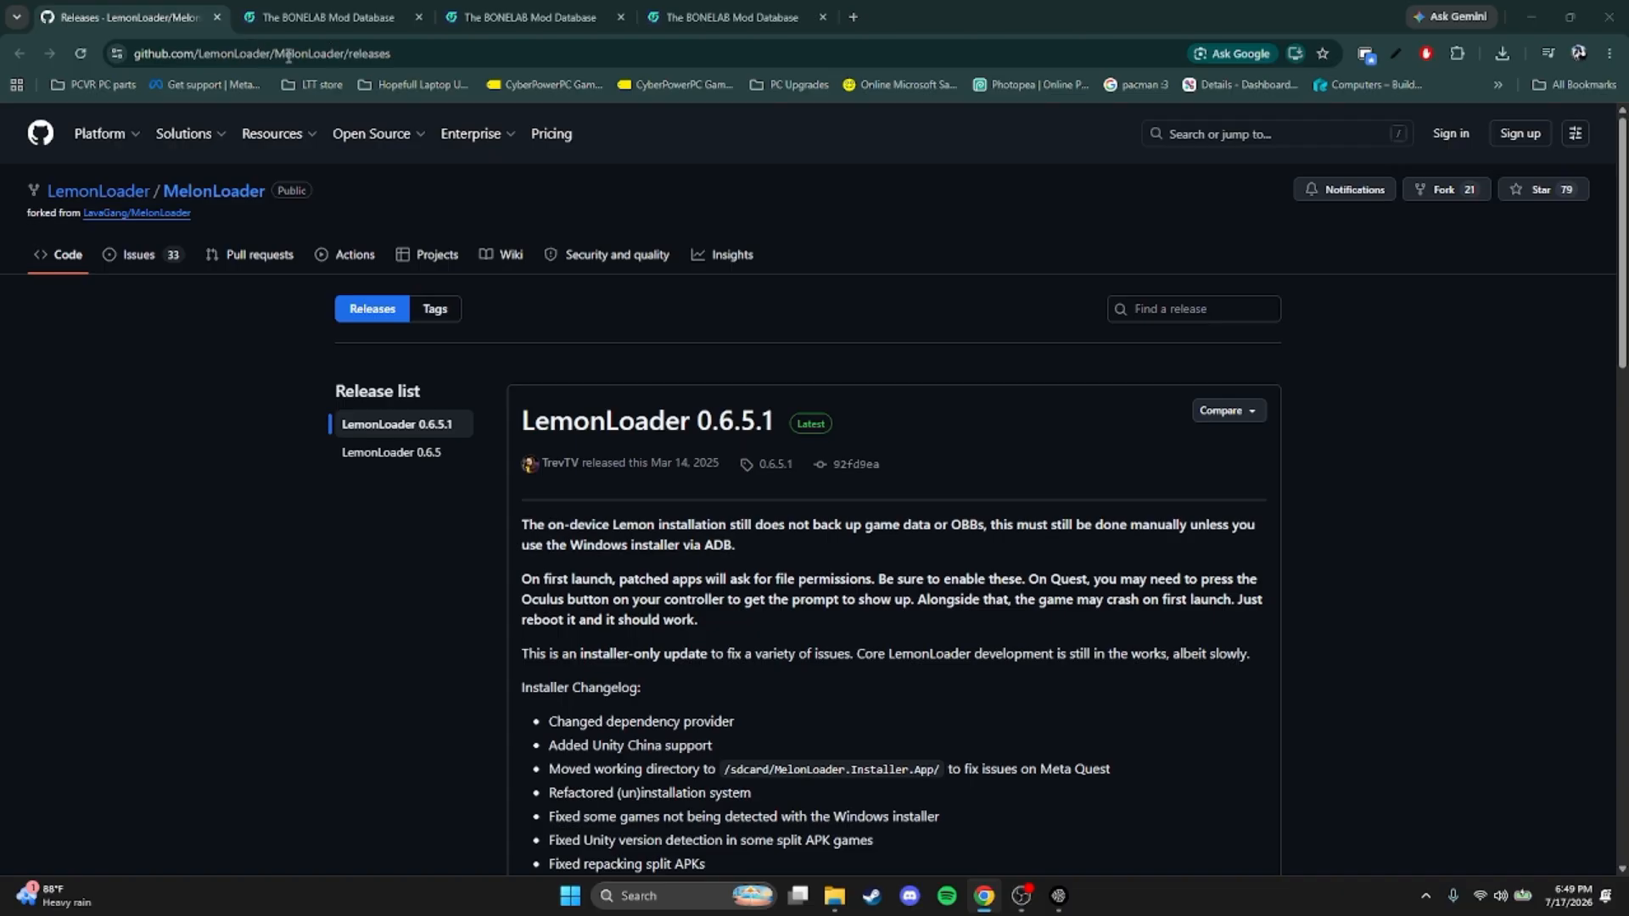
Download lemoninstaller-win-x64.zip from the LemonLoader 0.6.5.1 release assets on GitHub
left_click(520, 149)
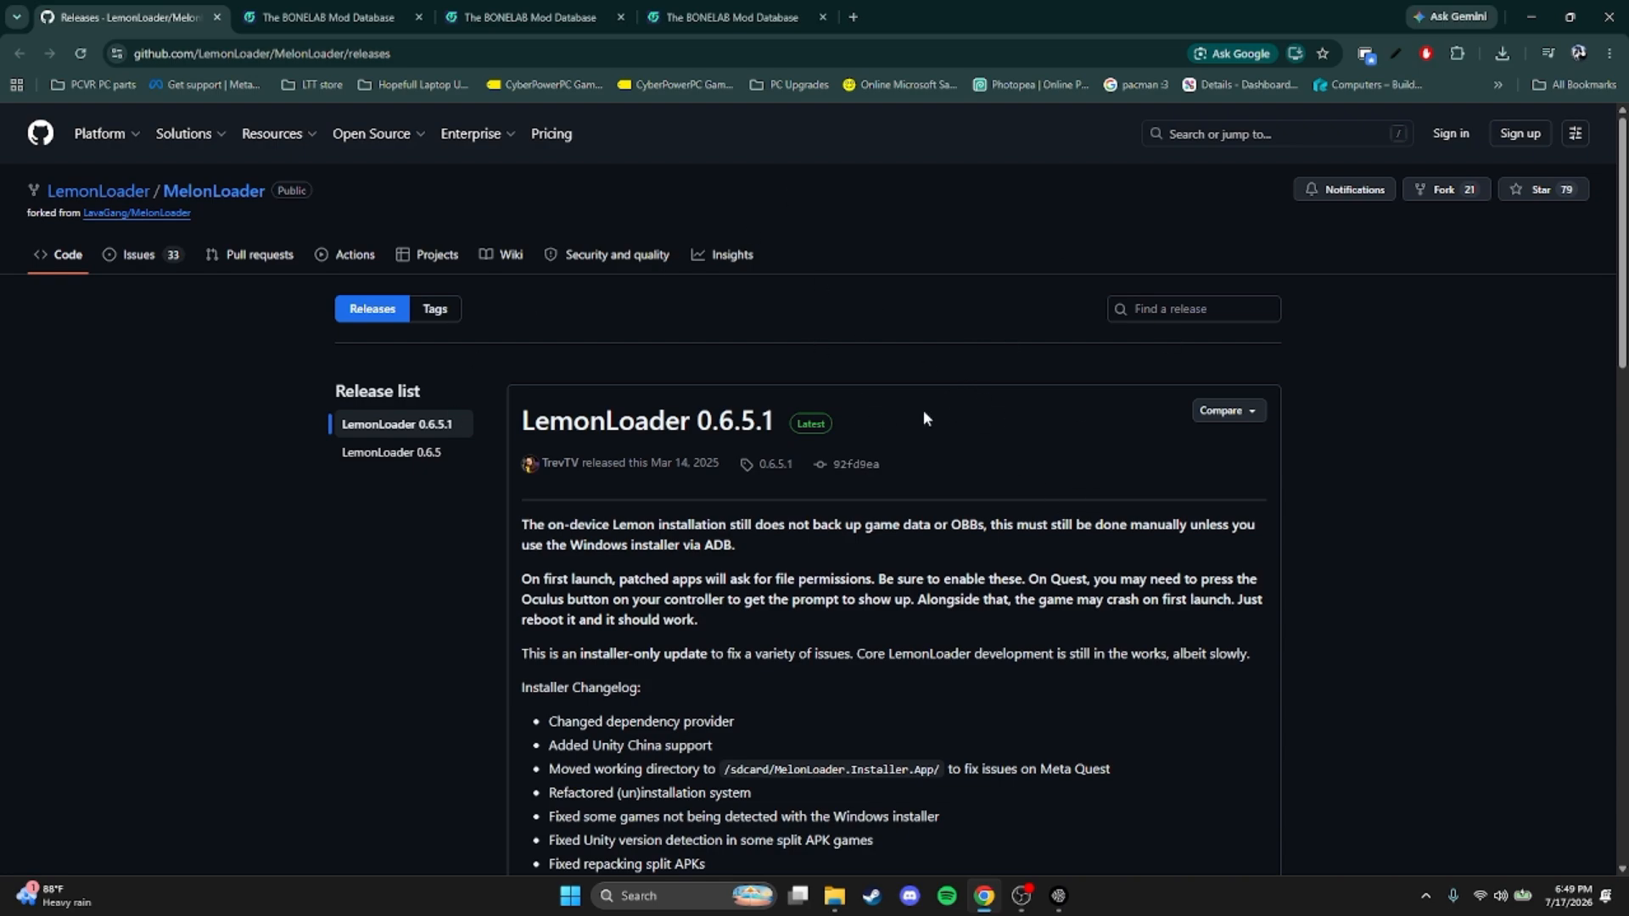
scroll(789, 301, "down", 2)
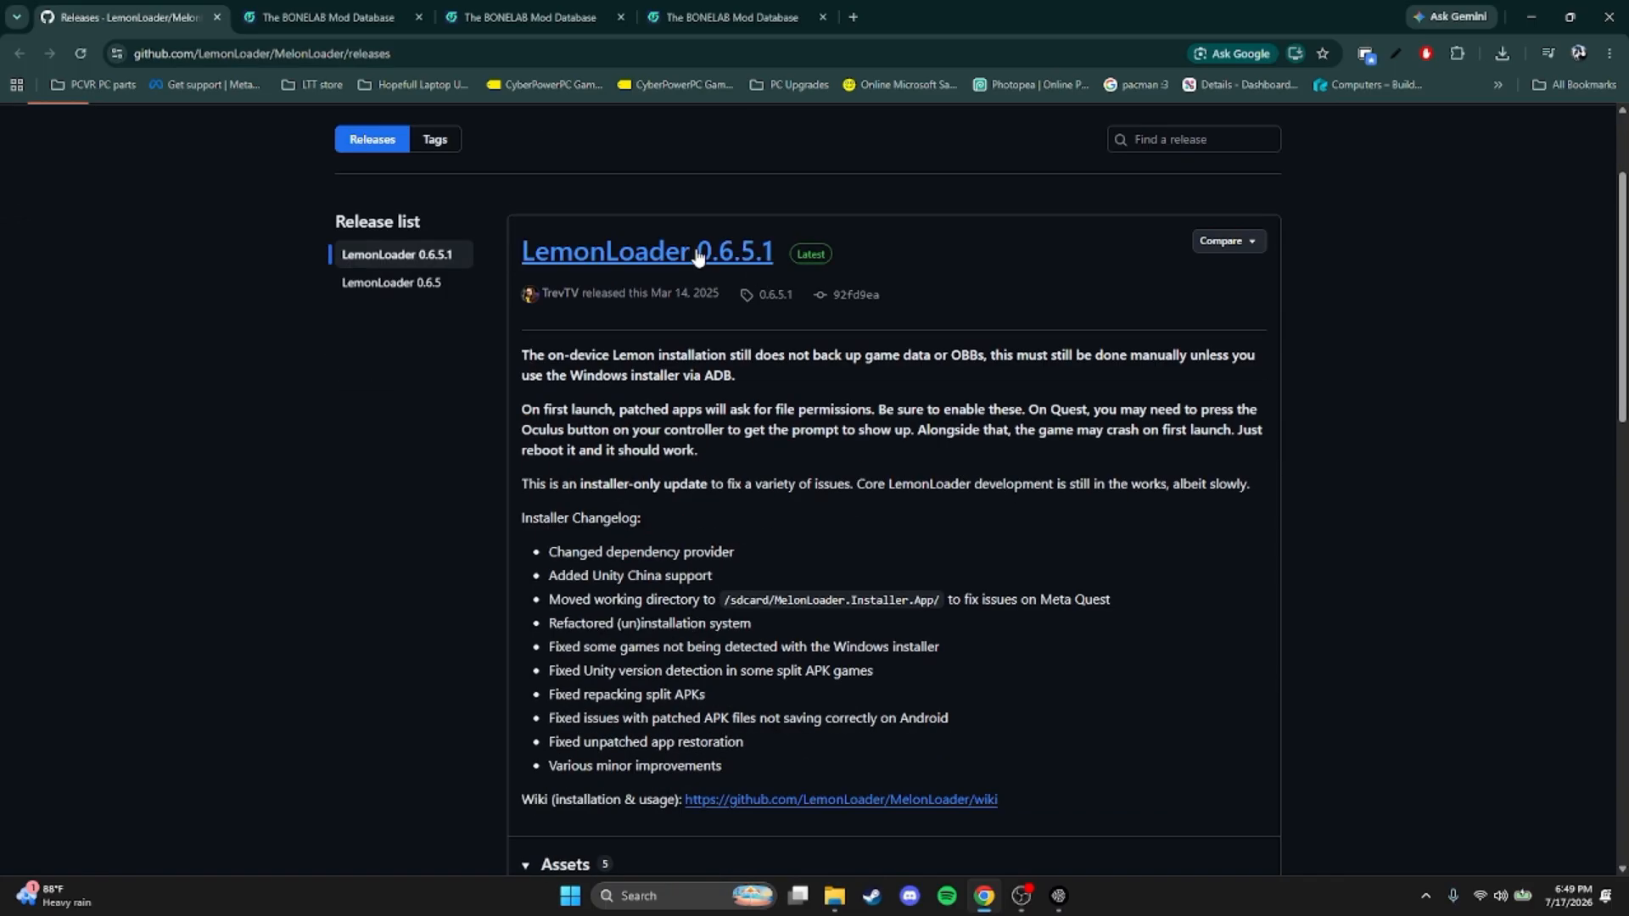
scroll(665, 280, "down", 3)
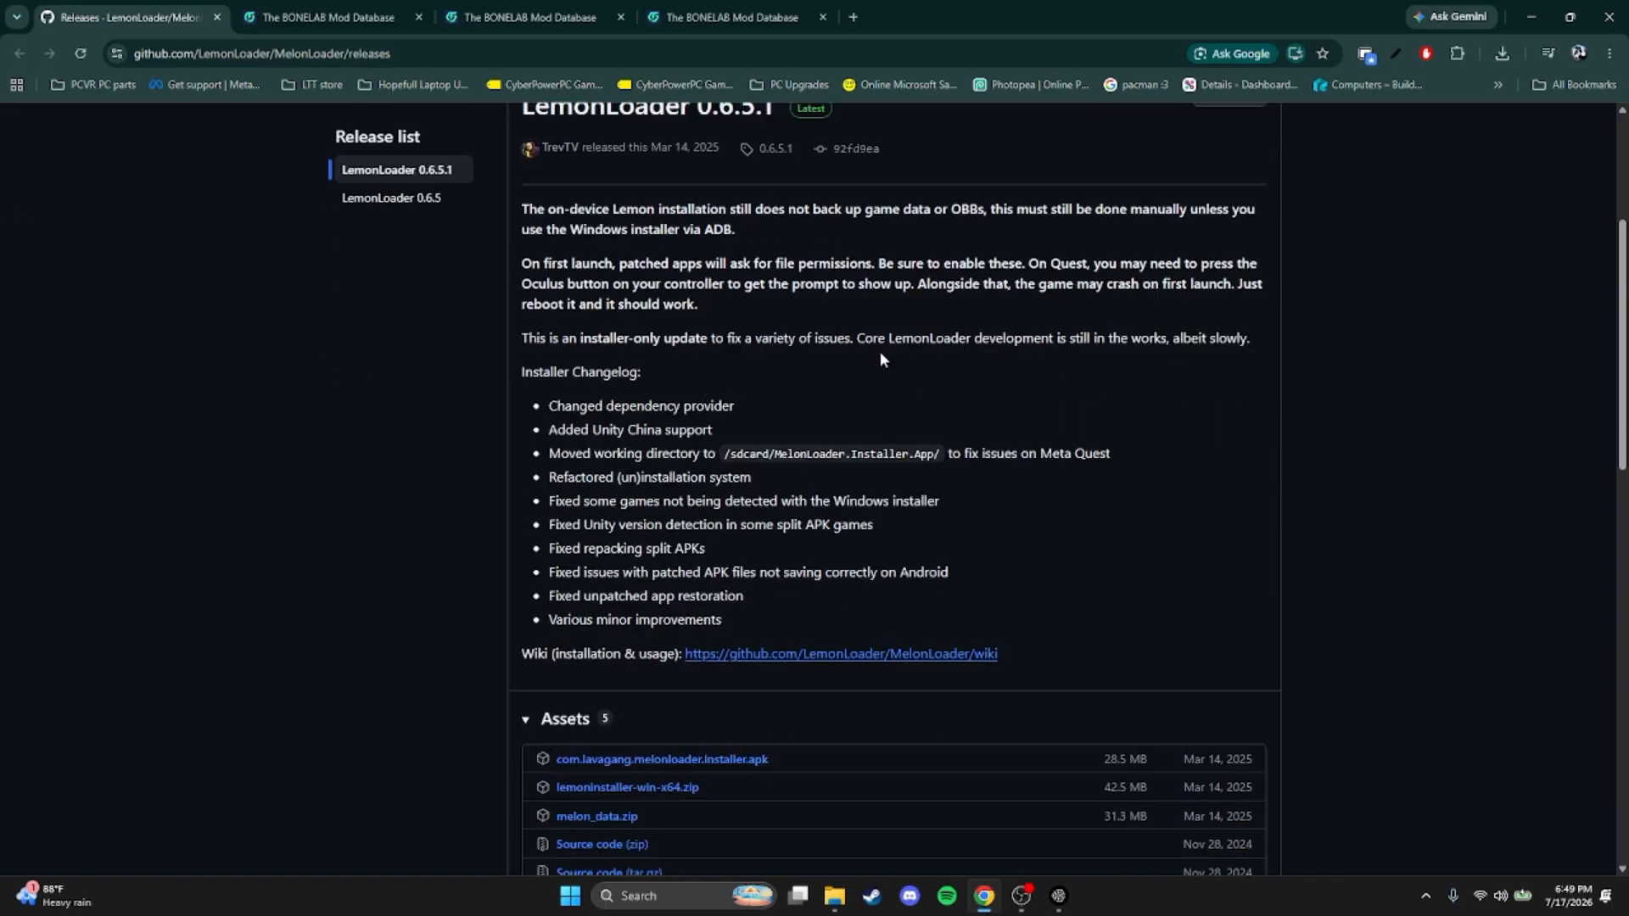
scroll(686, 510, "down", 1)
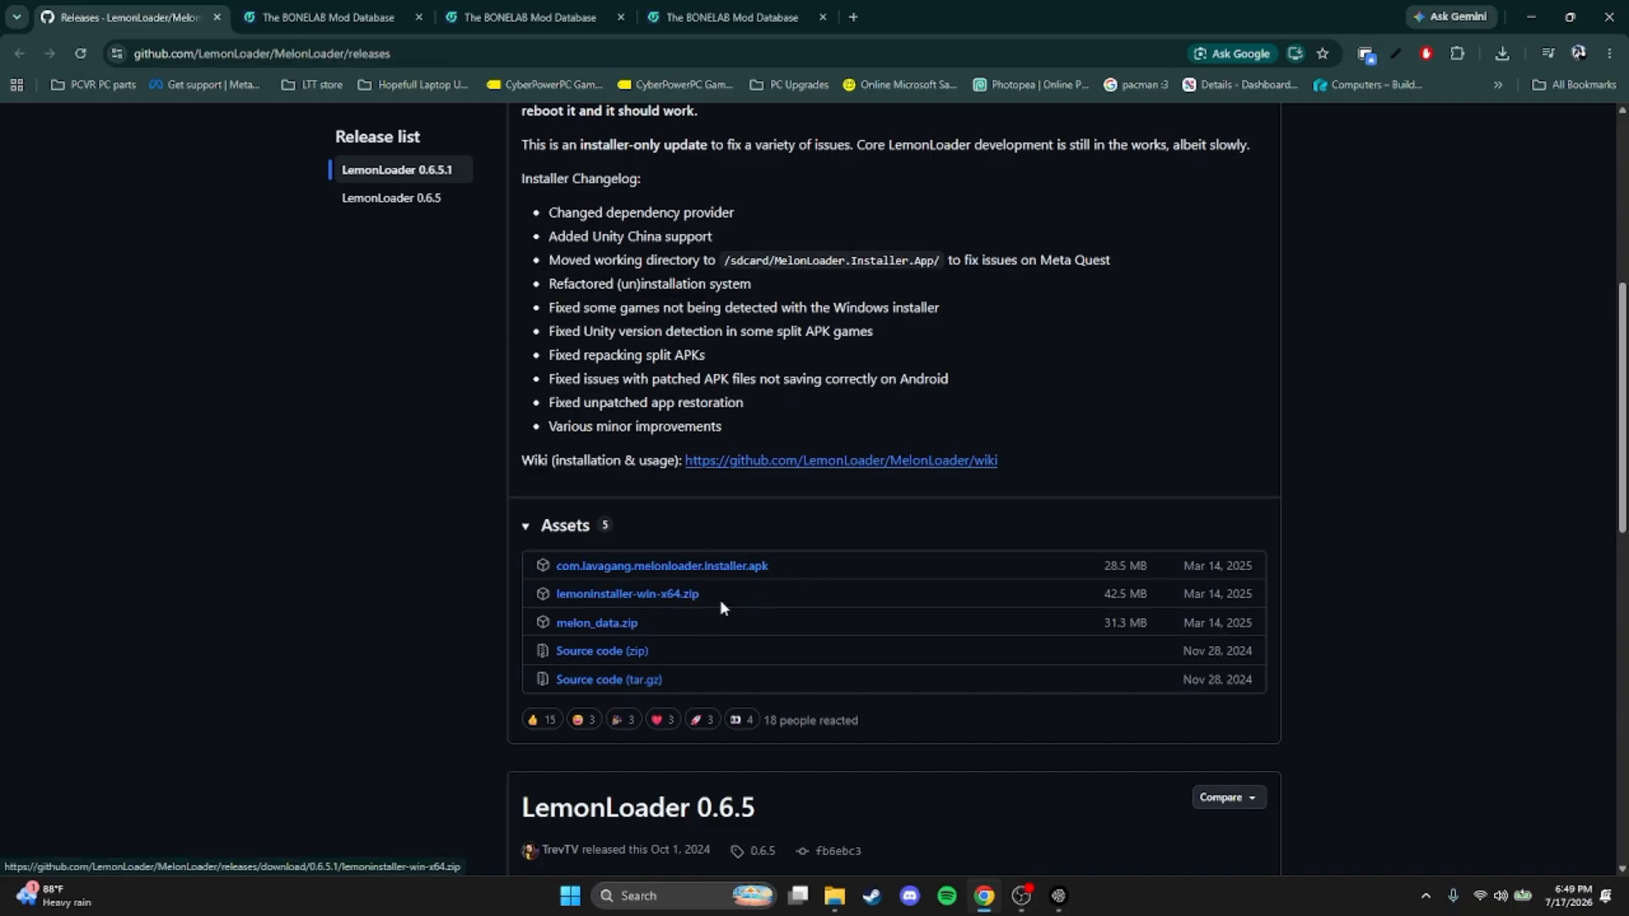
left_click(641, 597)
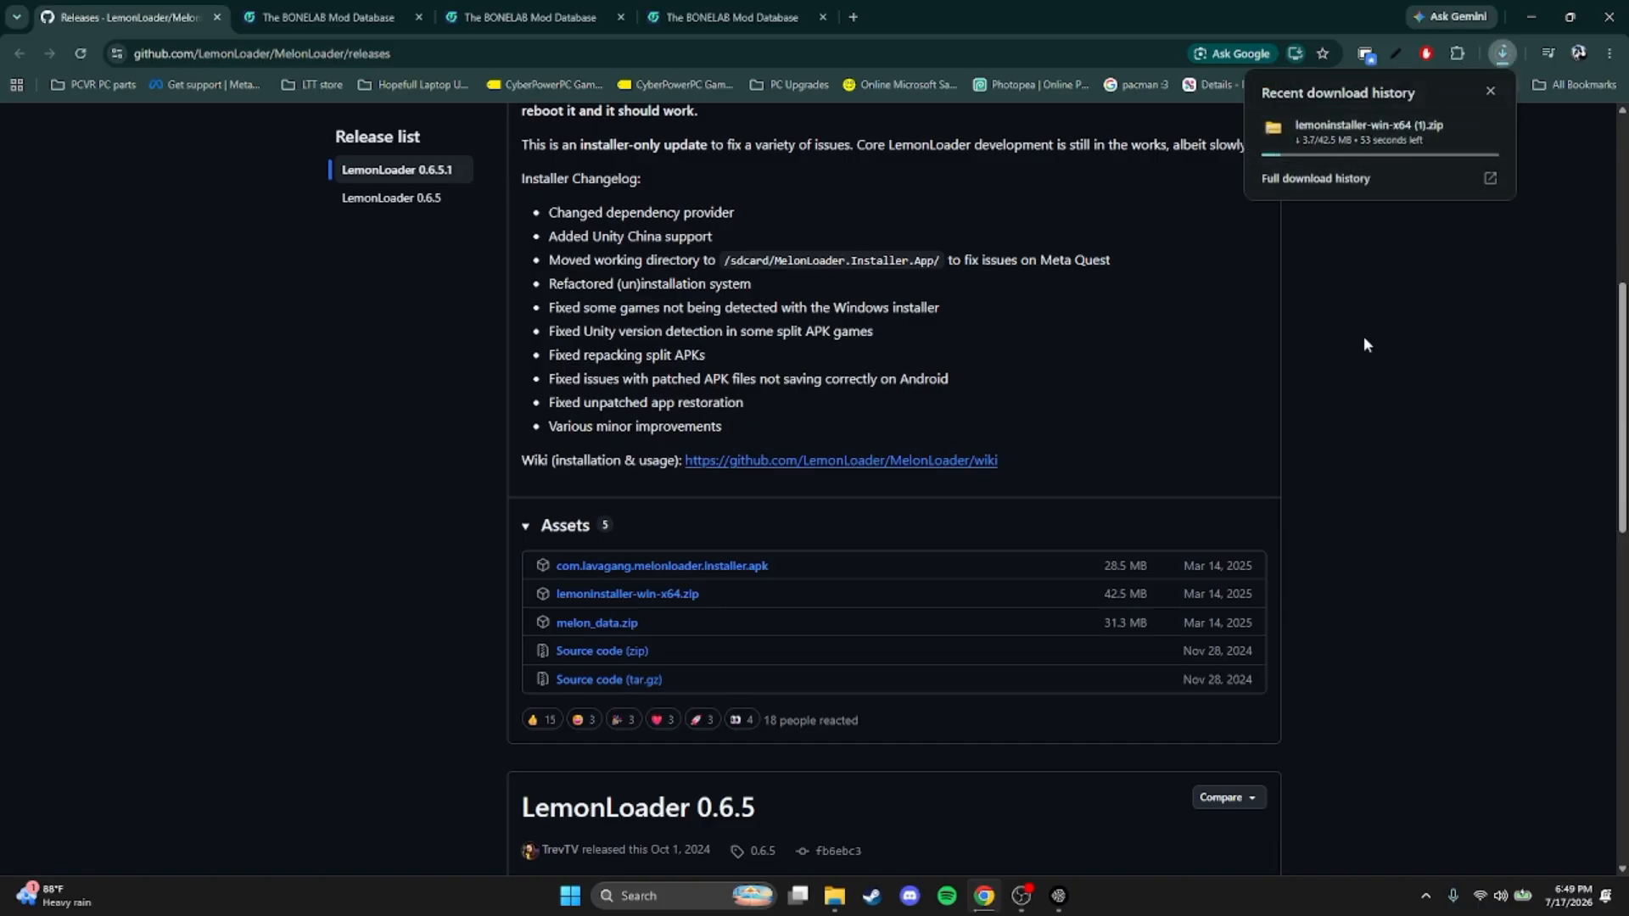
mouse_move(1417, 142)
Download the BoneLib and ThunderstoreModAssistant mods from their open Thunderstore pages
left_click(312, 15)
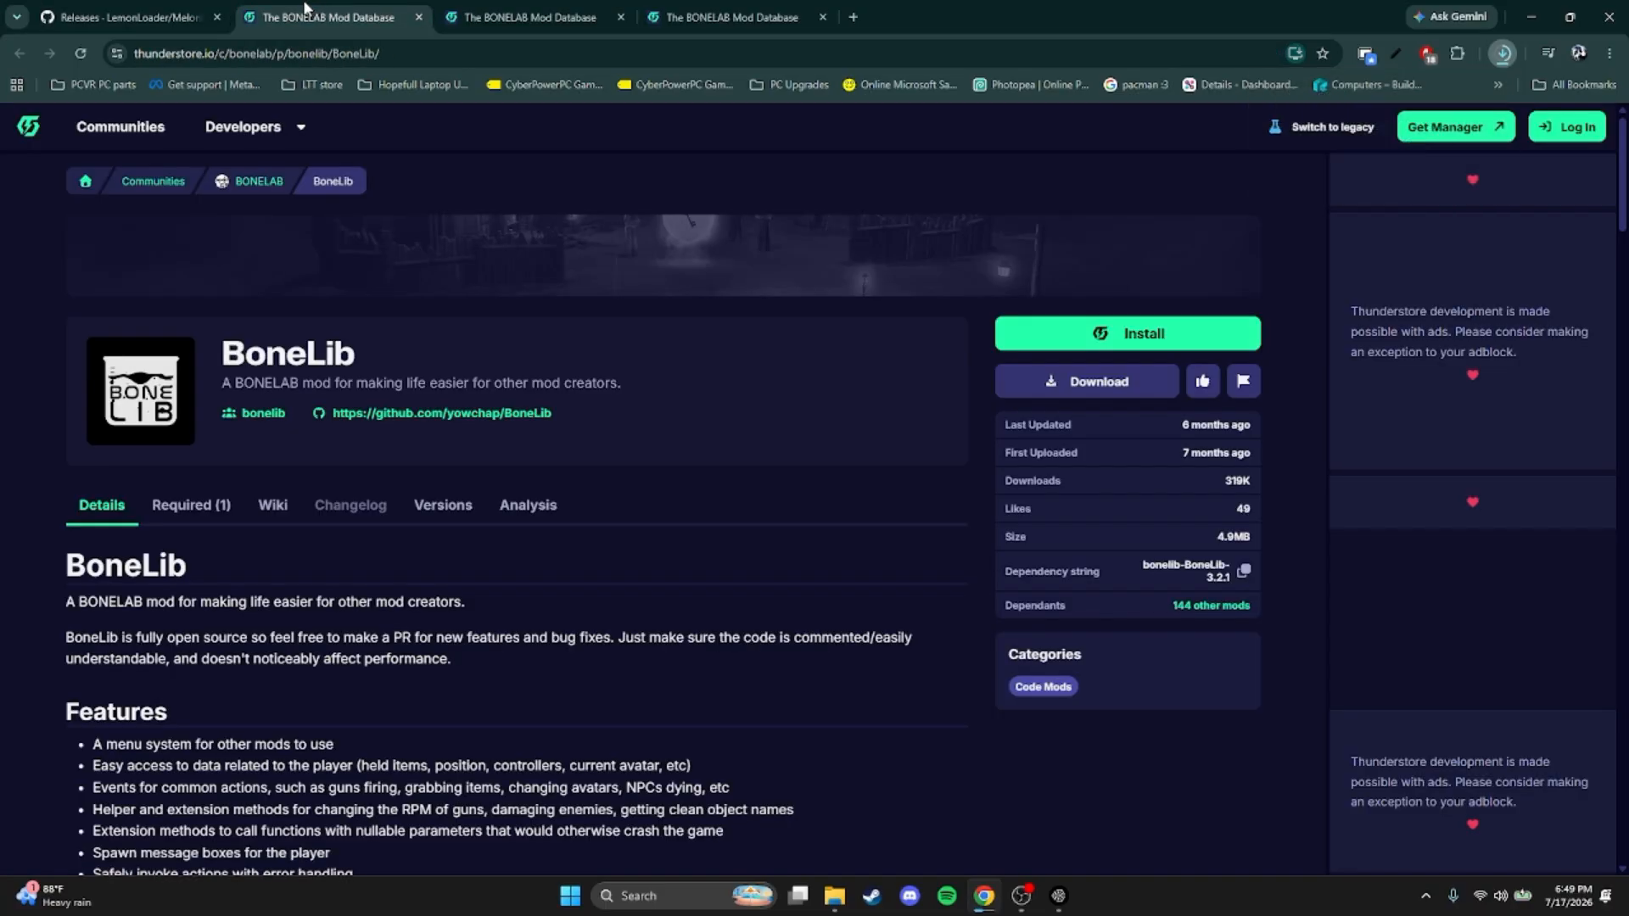
left_click(1055, 393)
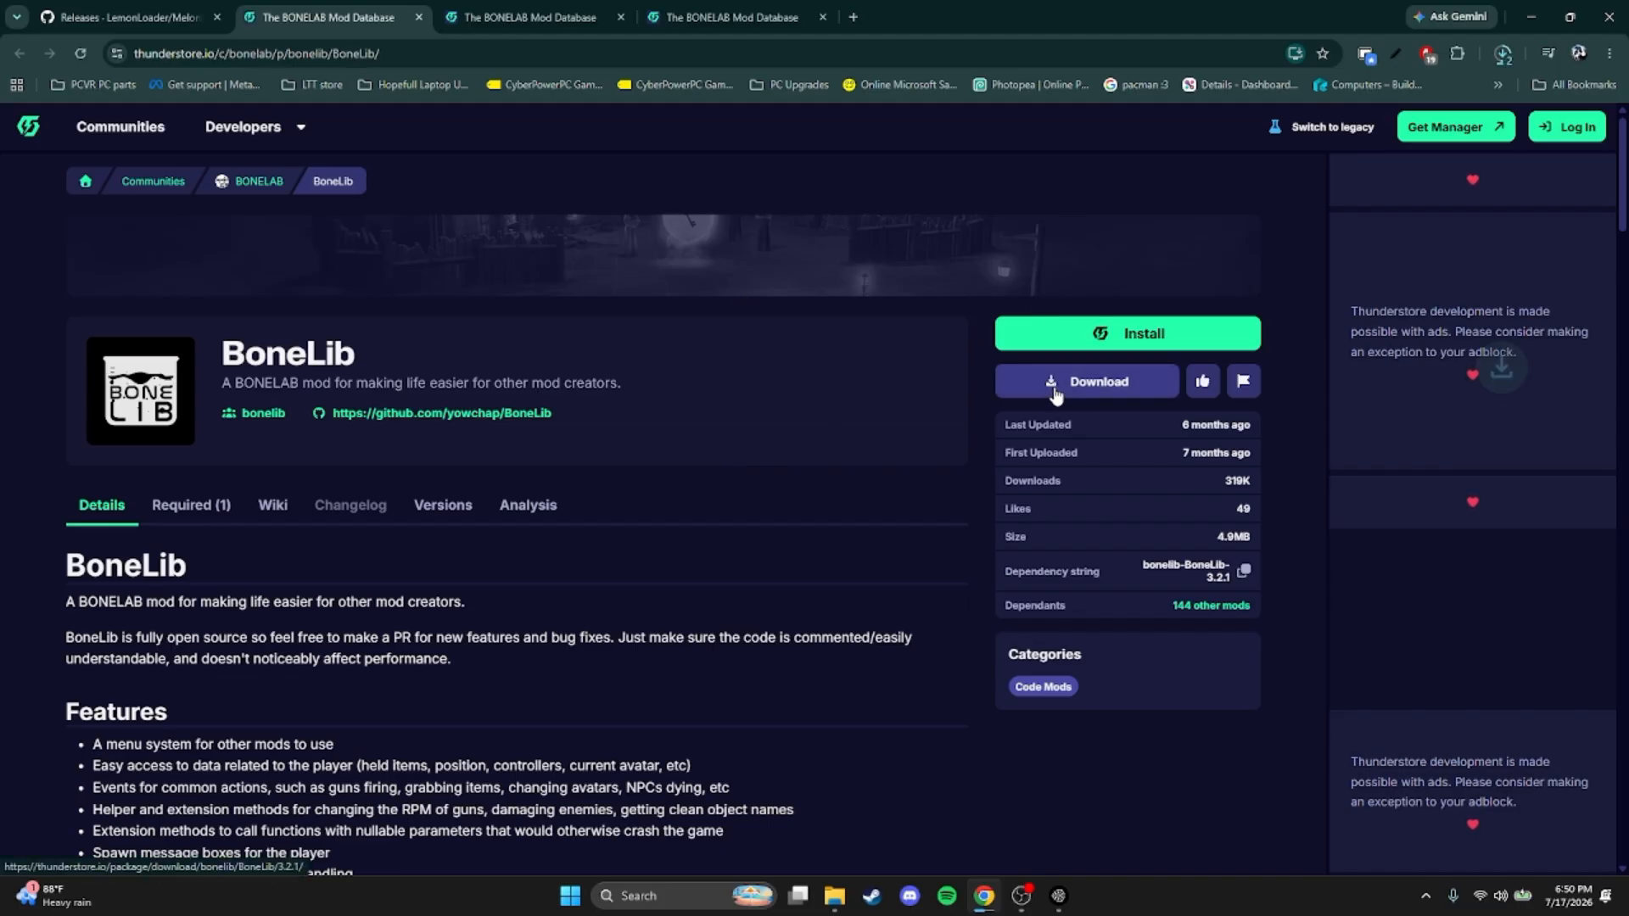
left_click(548, 10)
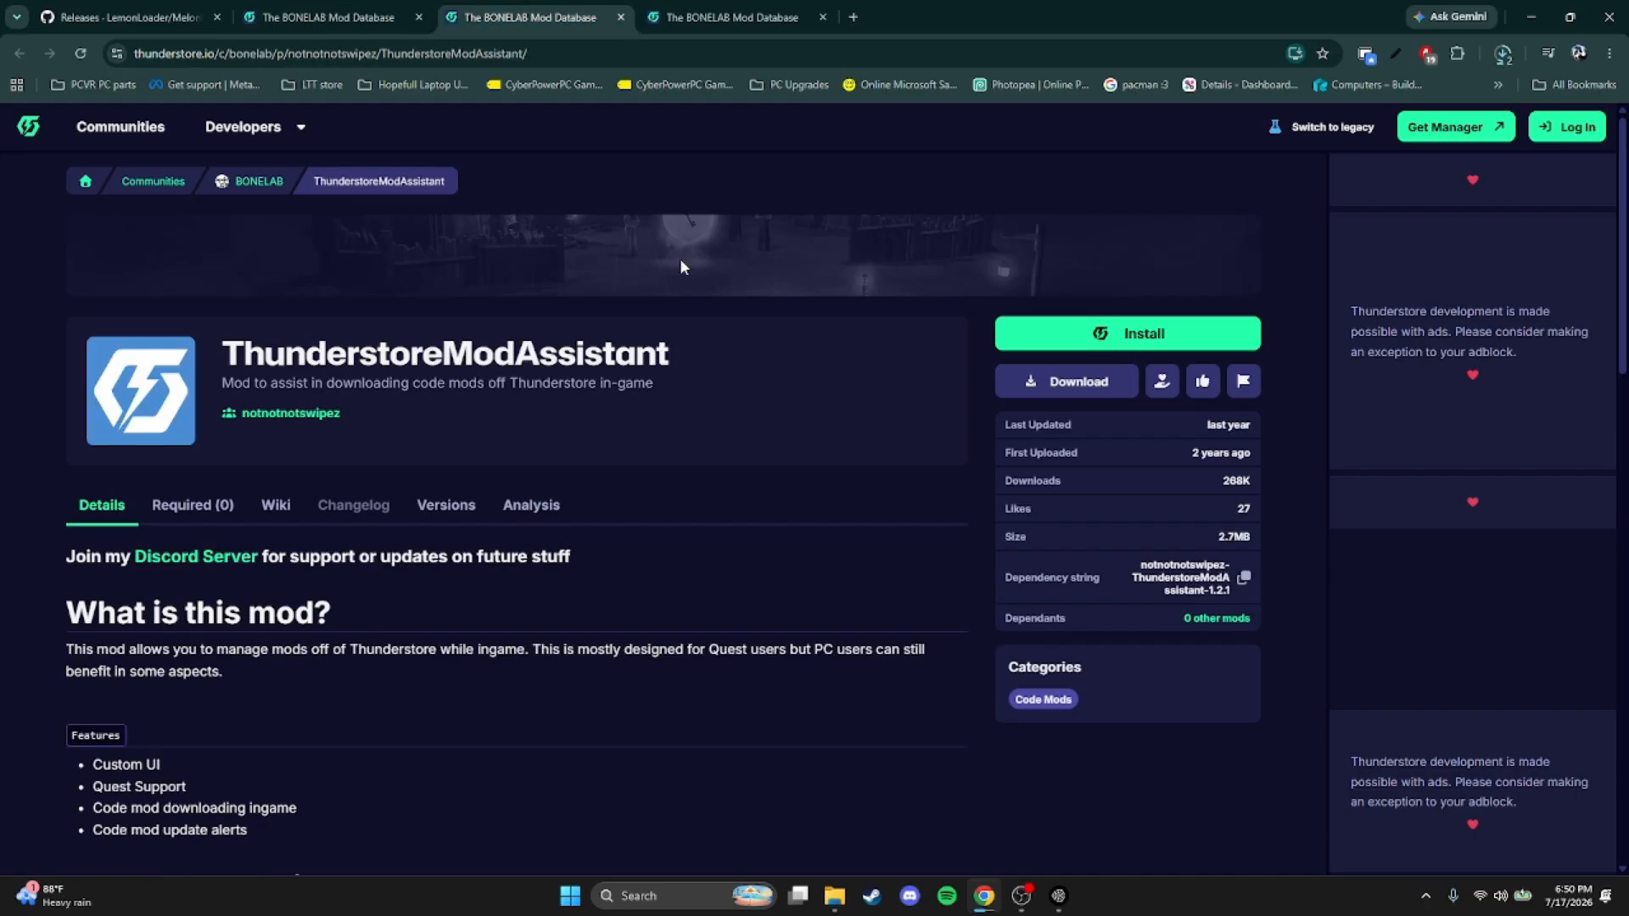
left_click(1058, 392)
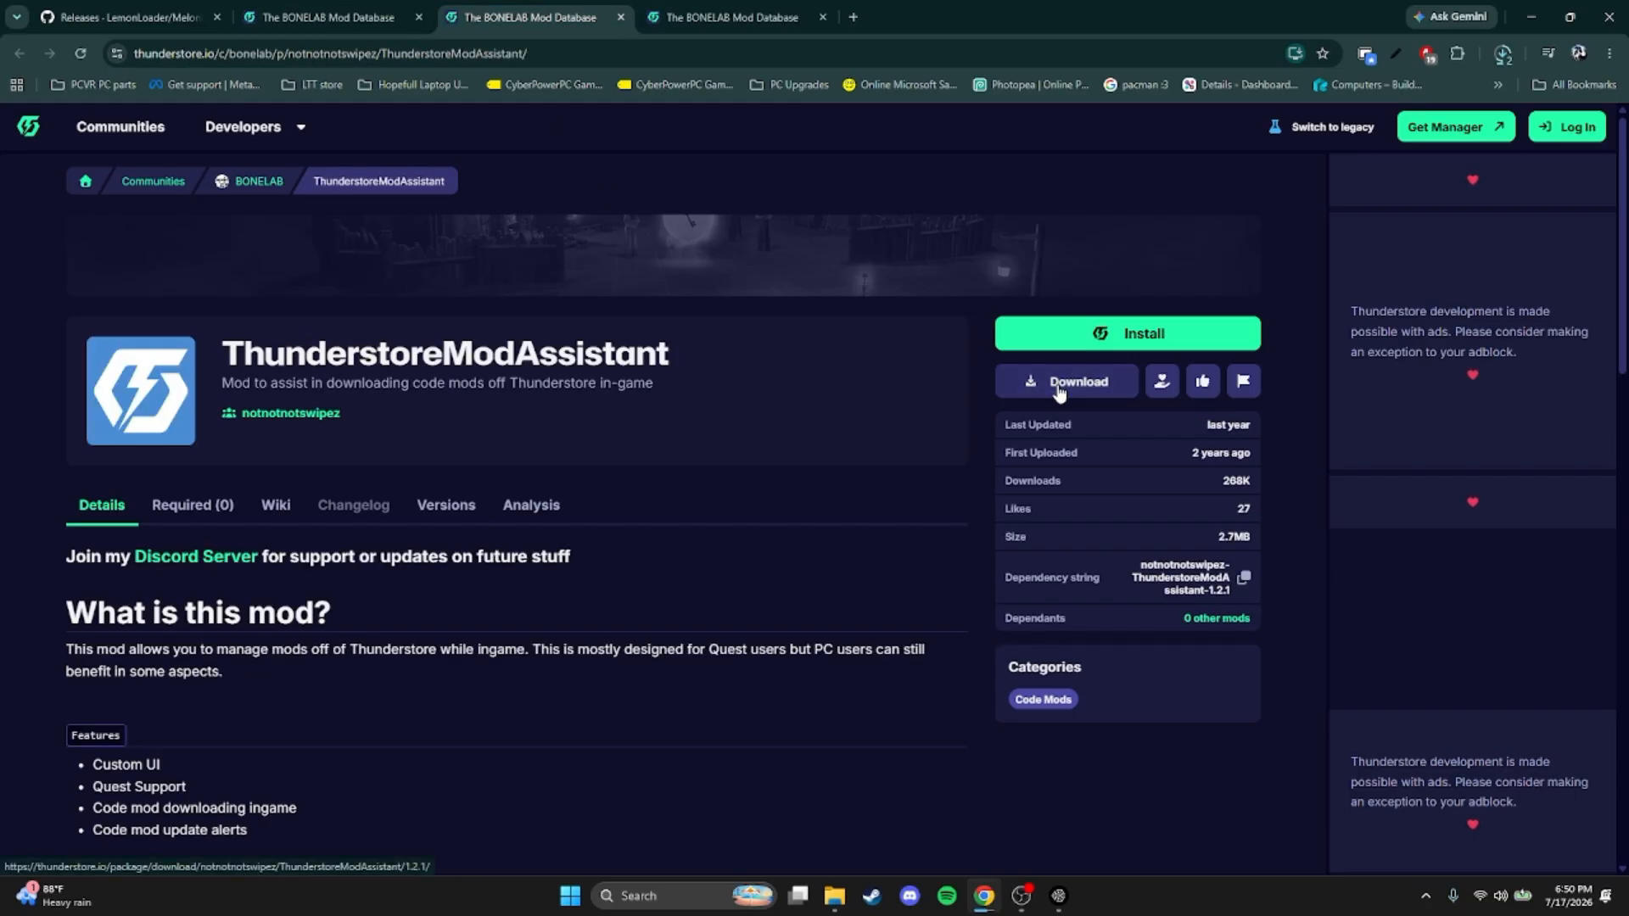
Download the Fusion mod from its Thunderstore page and check the recent downloads
left_click(761, 15)
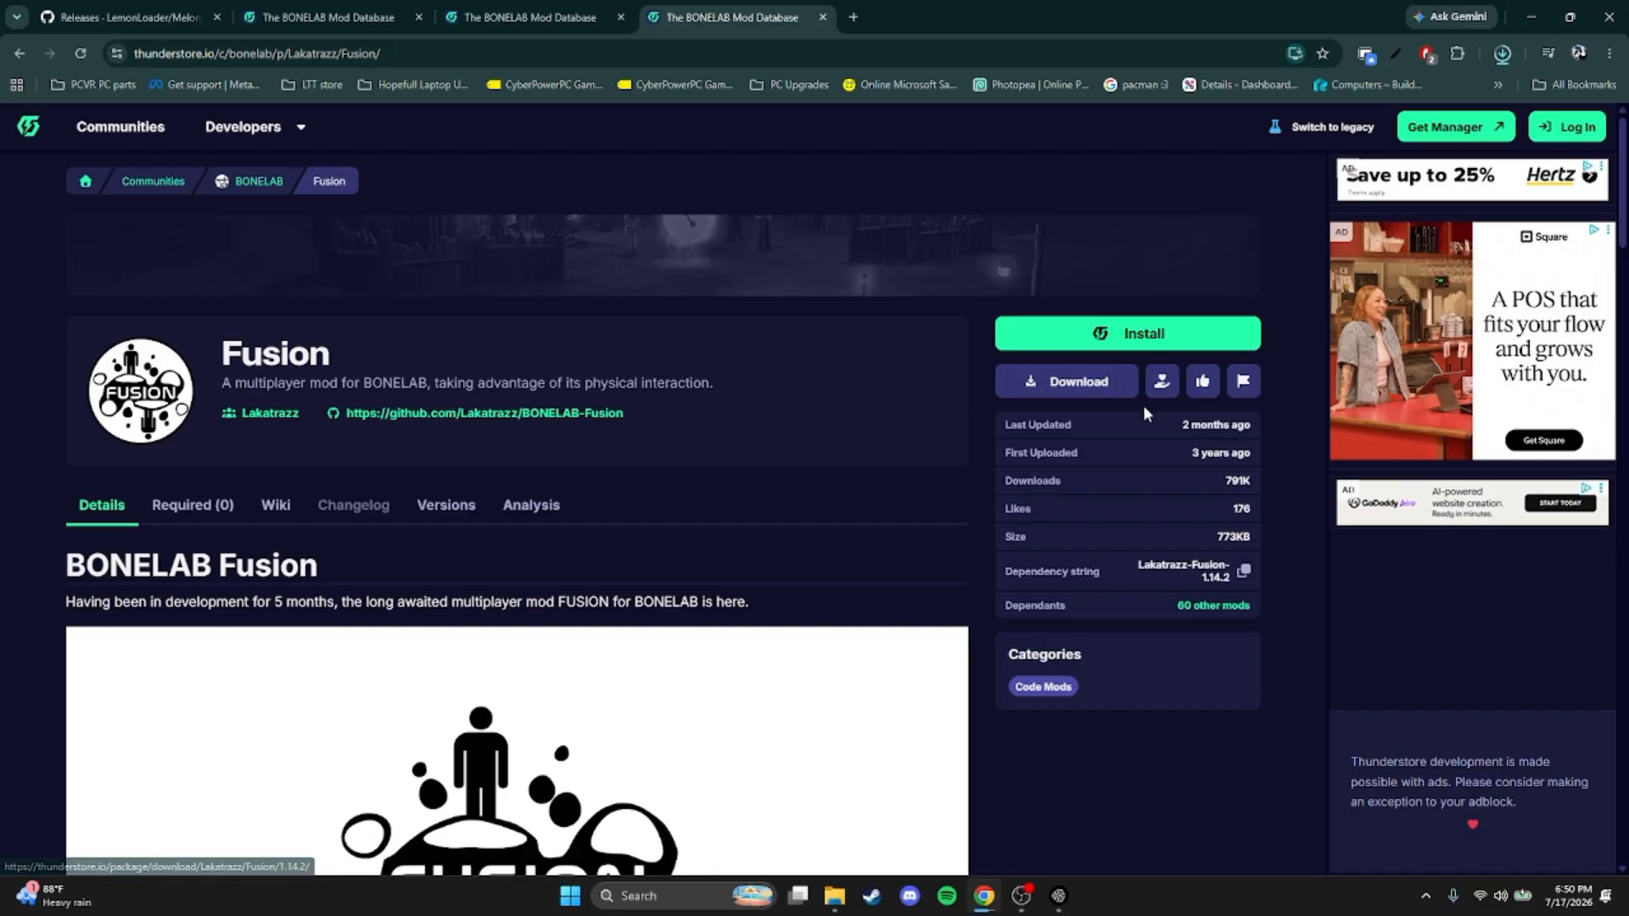
left_click(1066, 384)
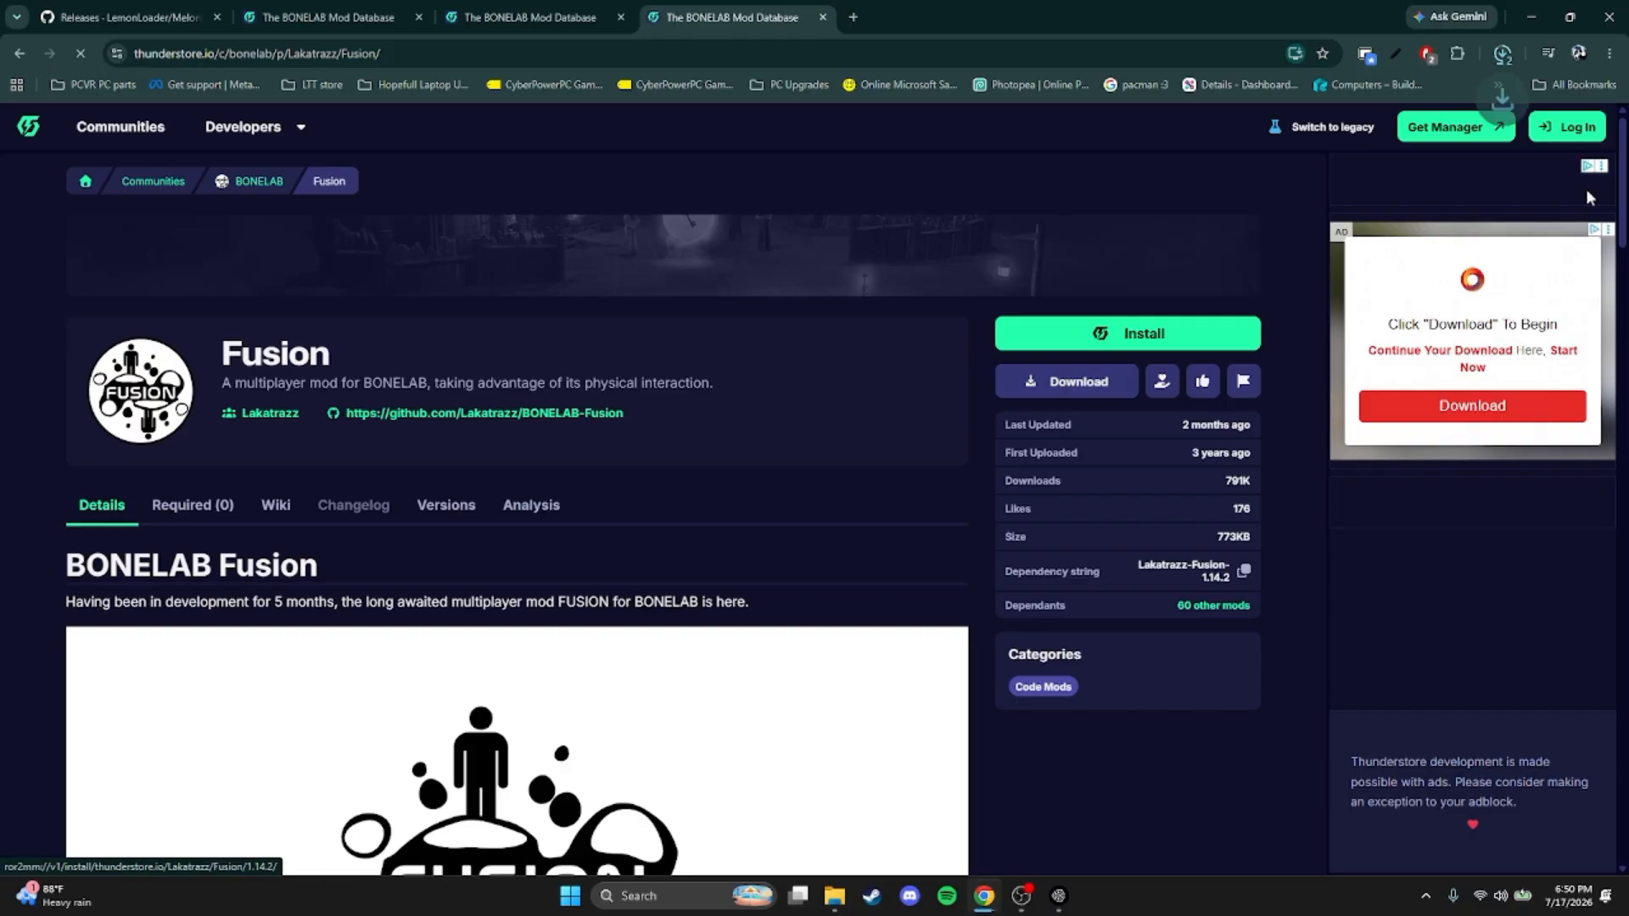
left_click(1503, 56)
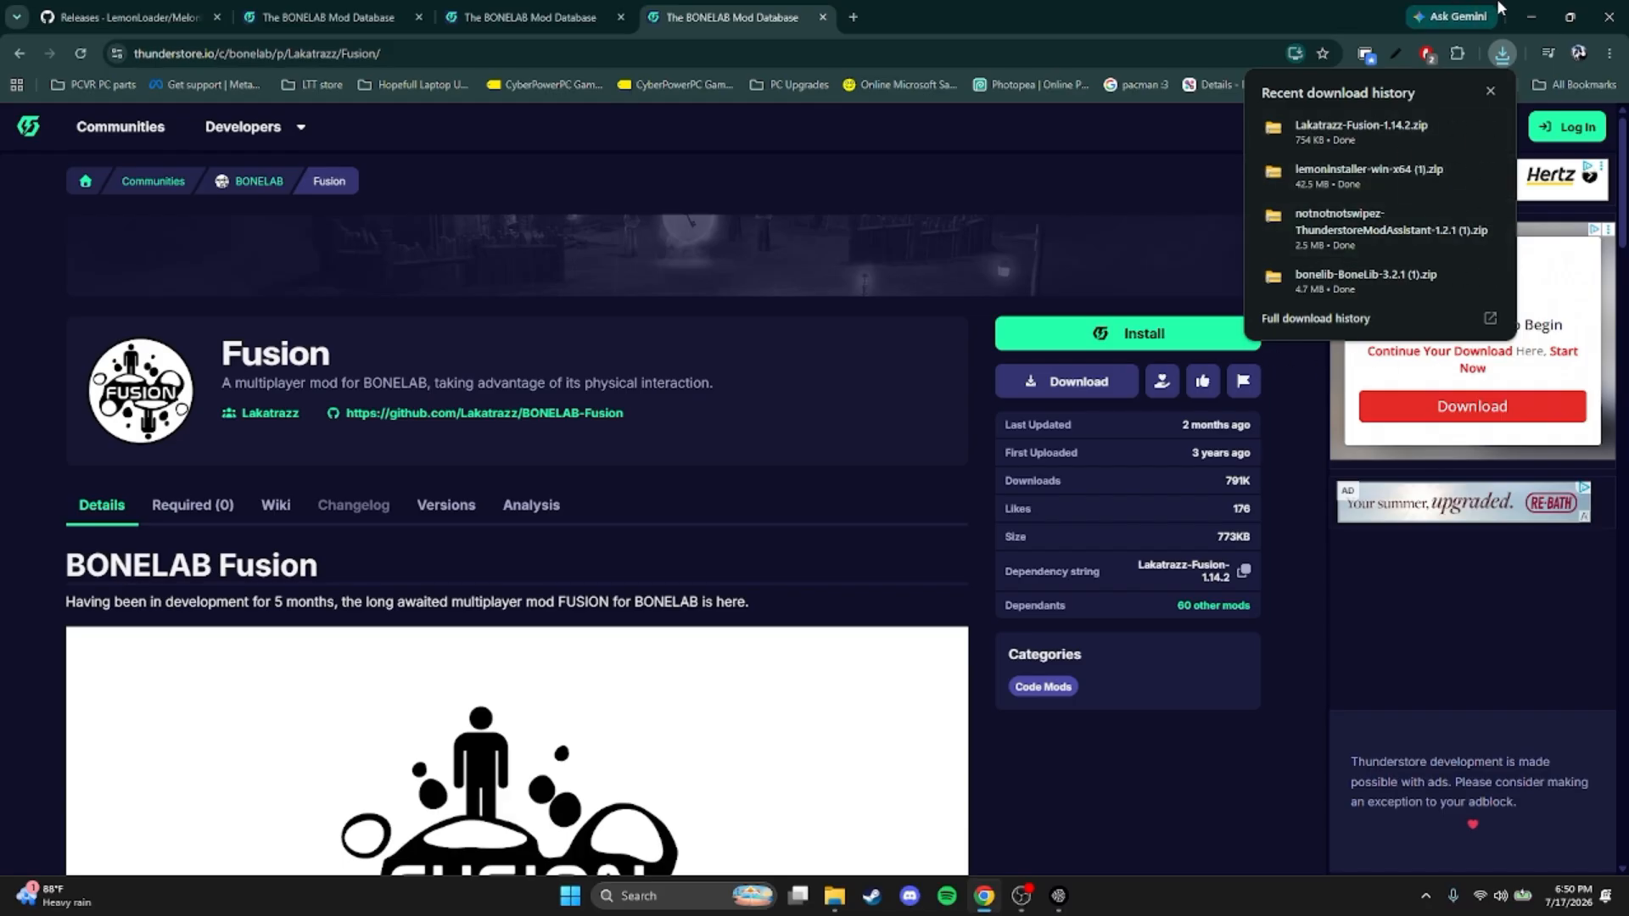
Switch to File Explorer and extract the lemoninstaller-win-x64 (1) archive within the Downloads folder
left_click(1532, 17)
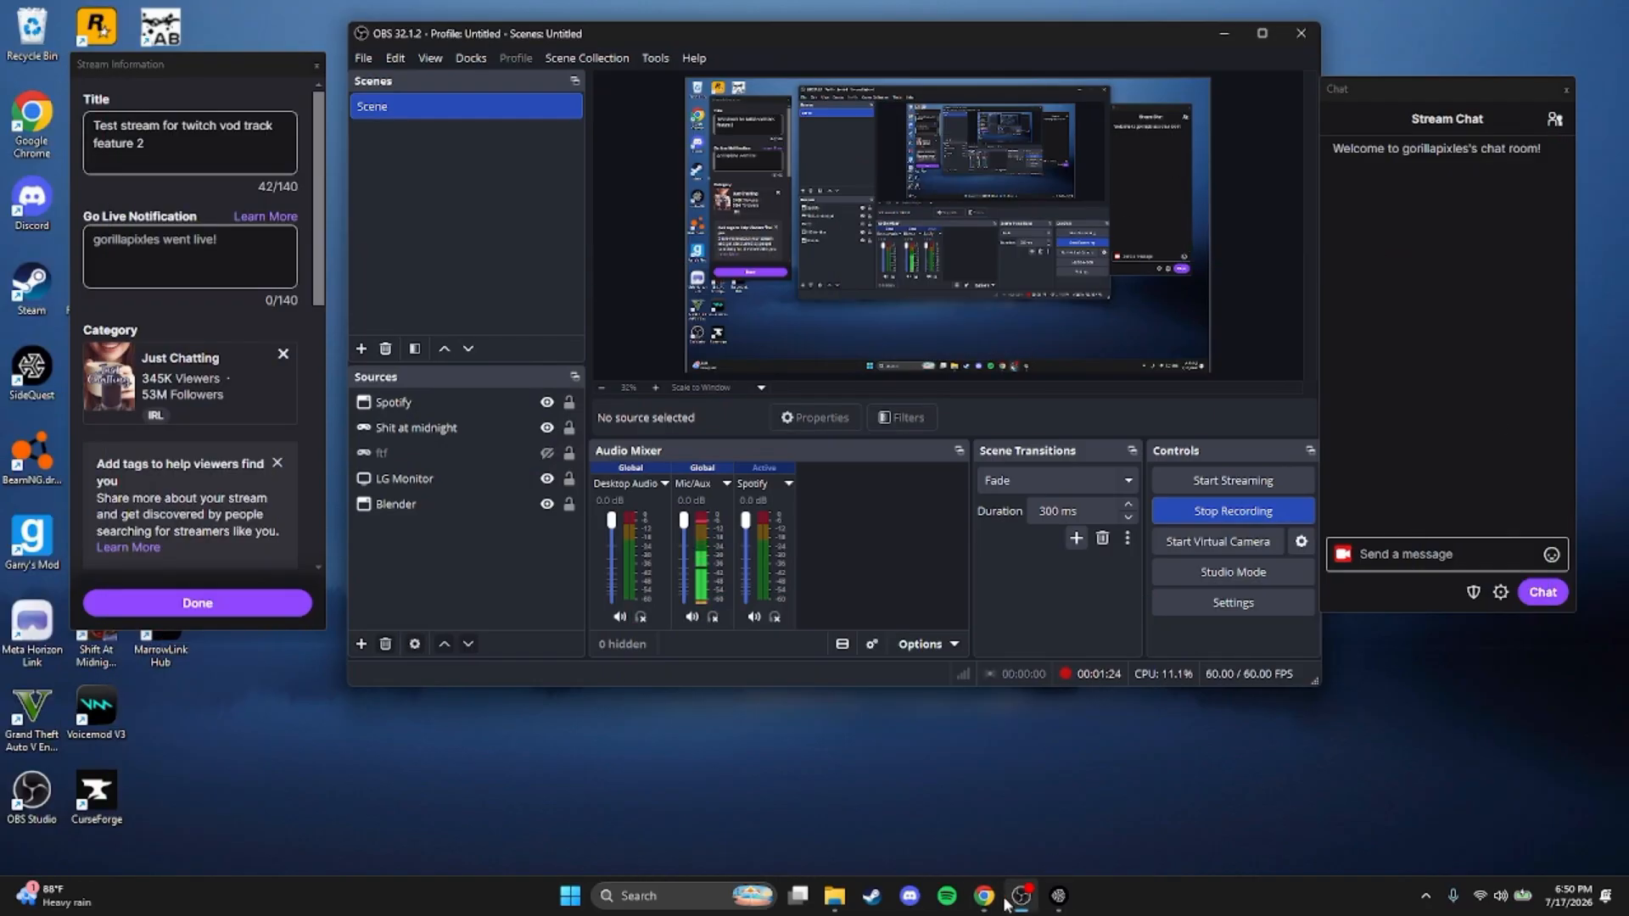
mouse_move(984, 896)
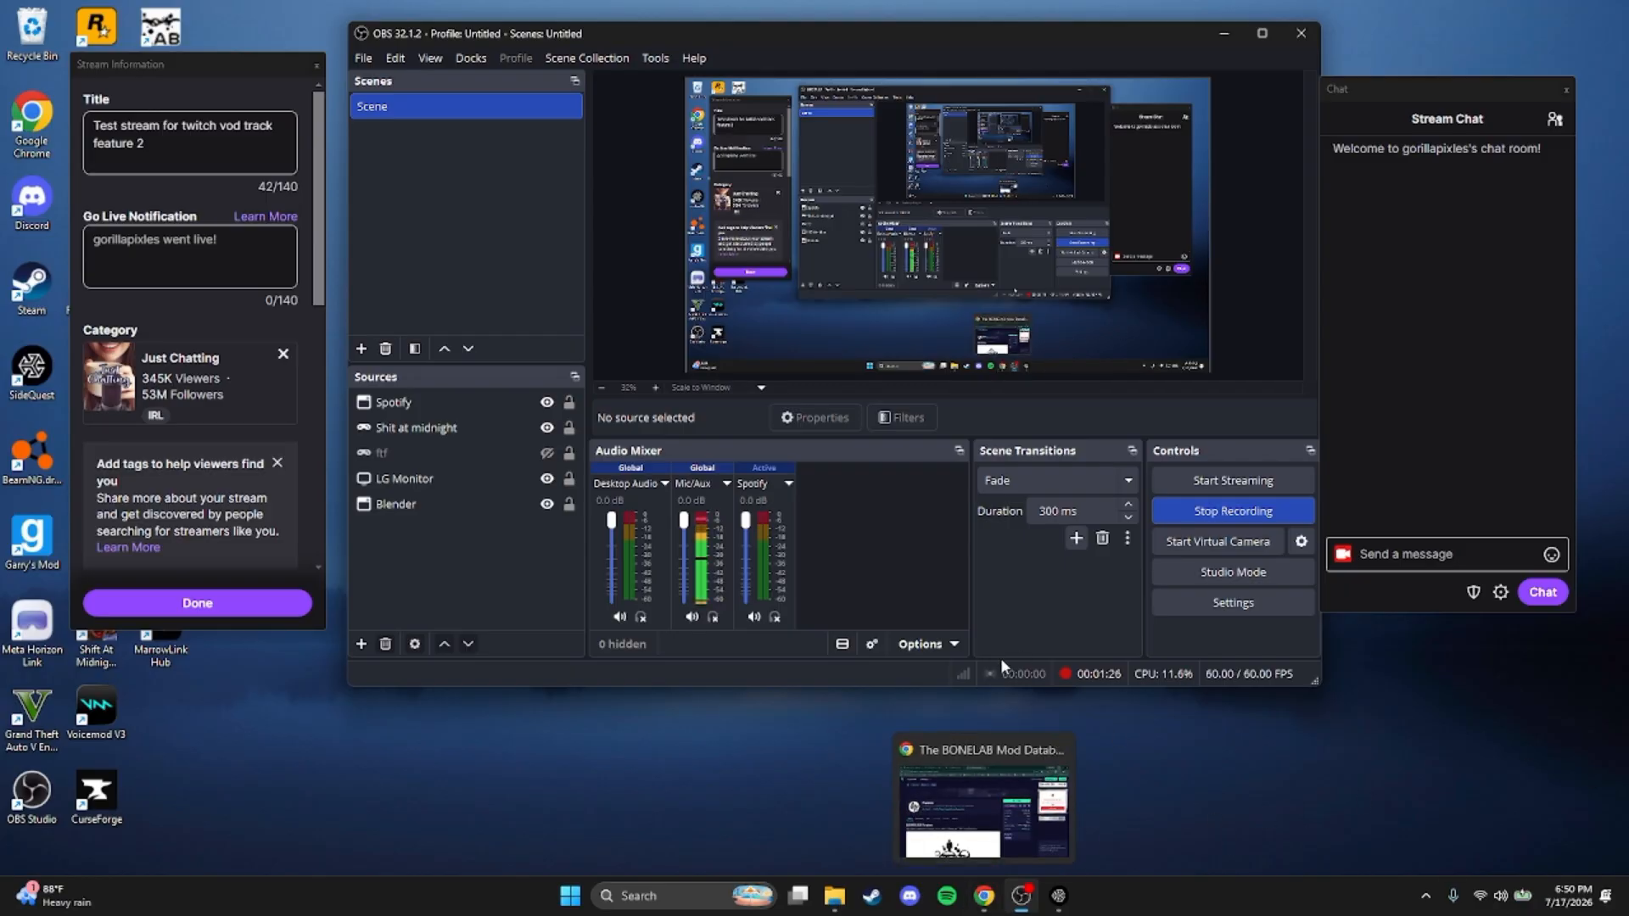
left_click(835, 896)
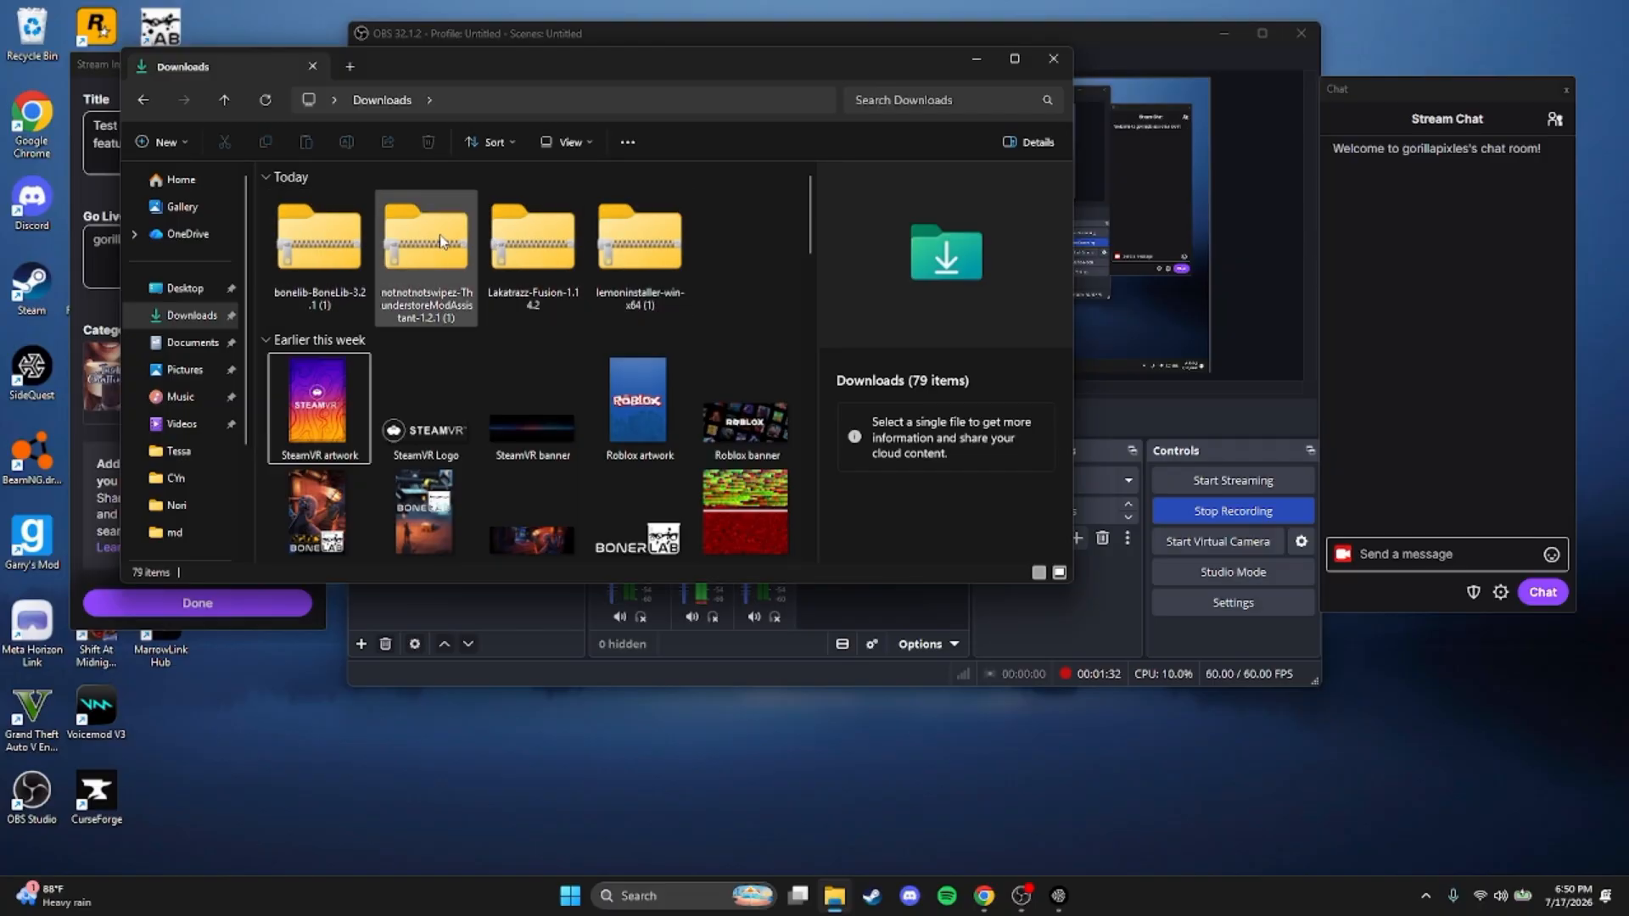
left_click(641, 237)
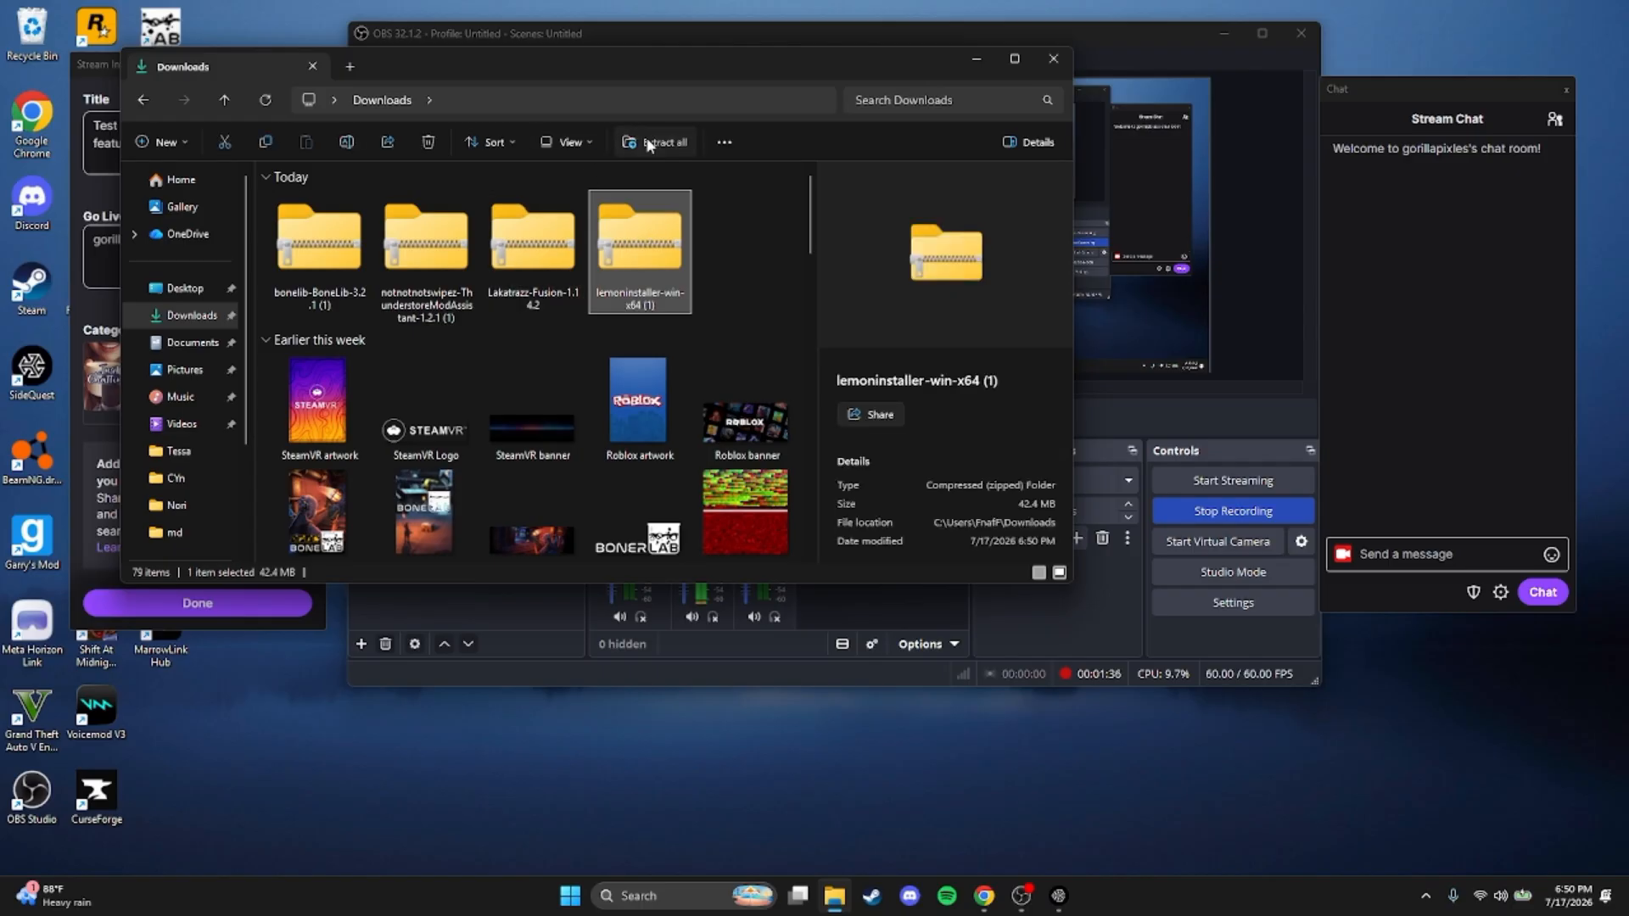
left_click(649, 143)
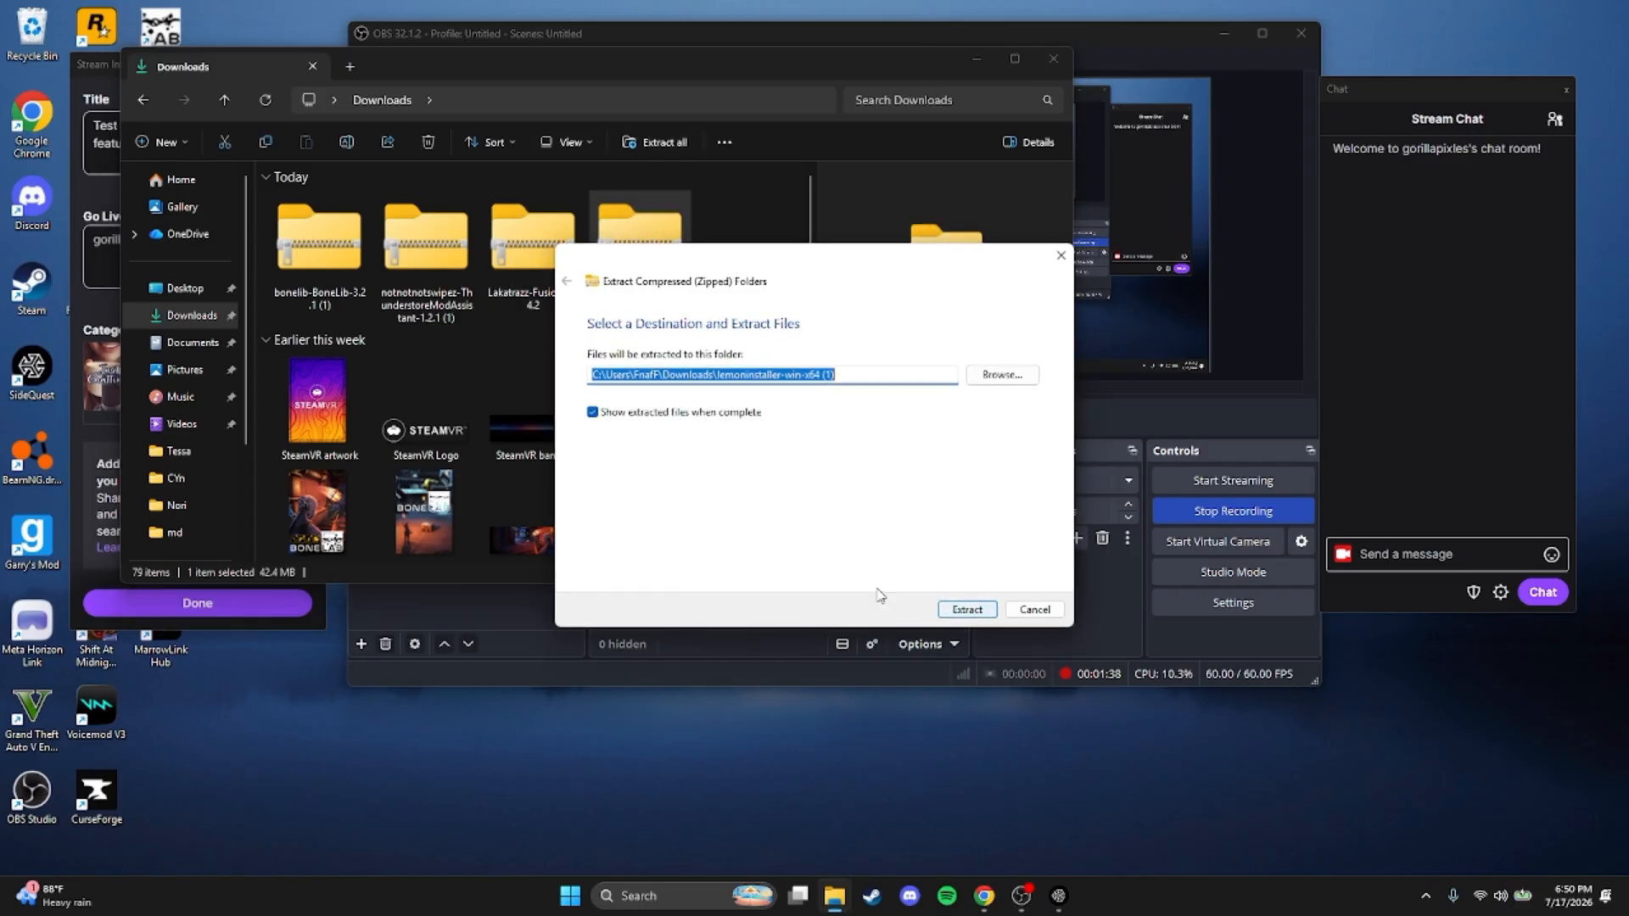
left_click(951, 610)
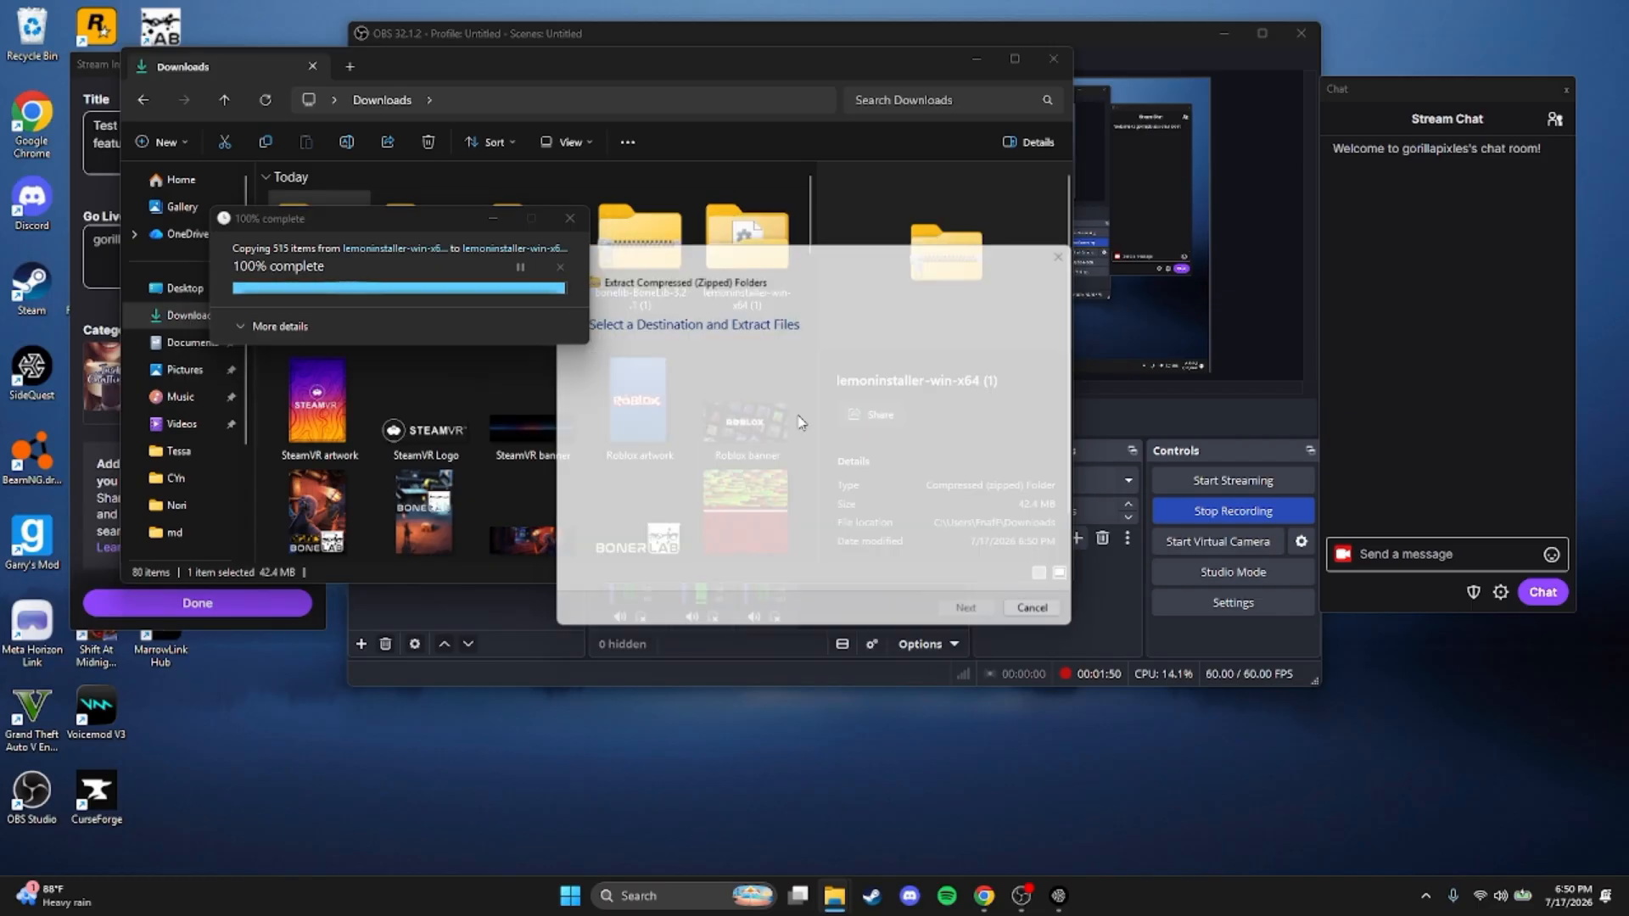
left_click_drag(641, 85, 984, 93)
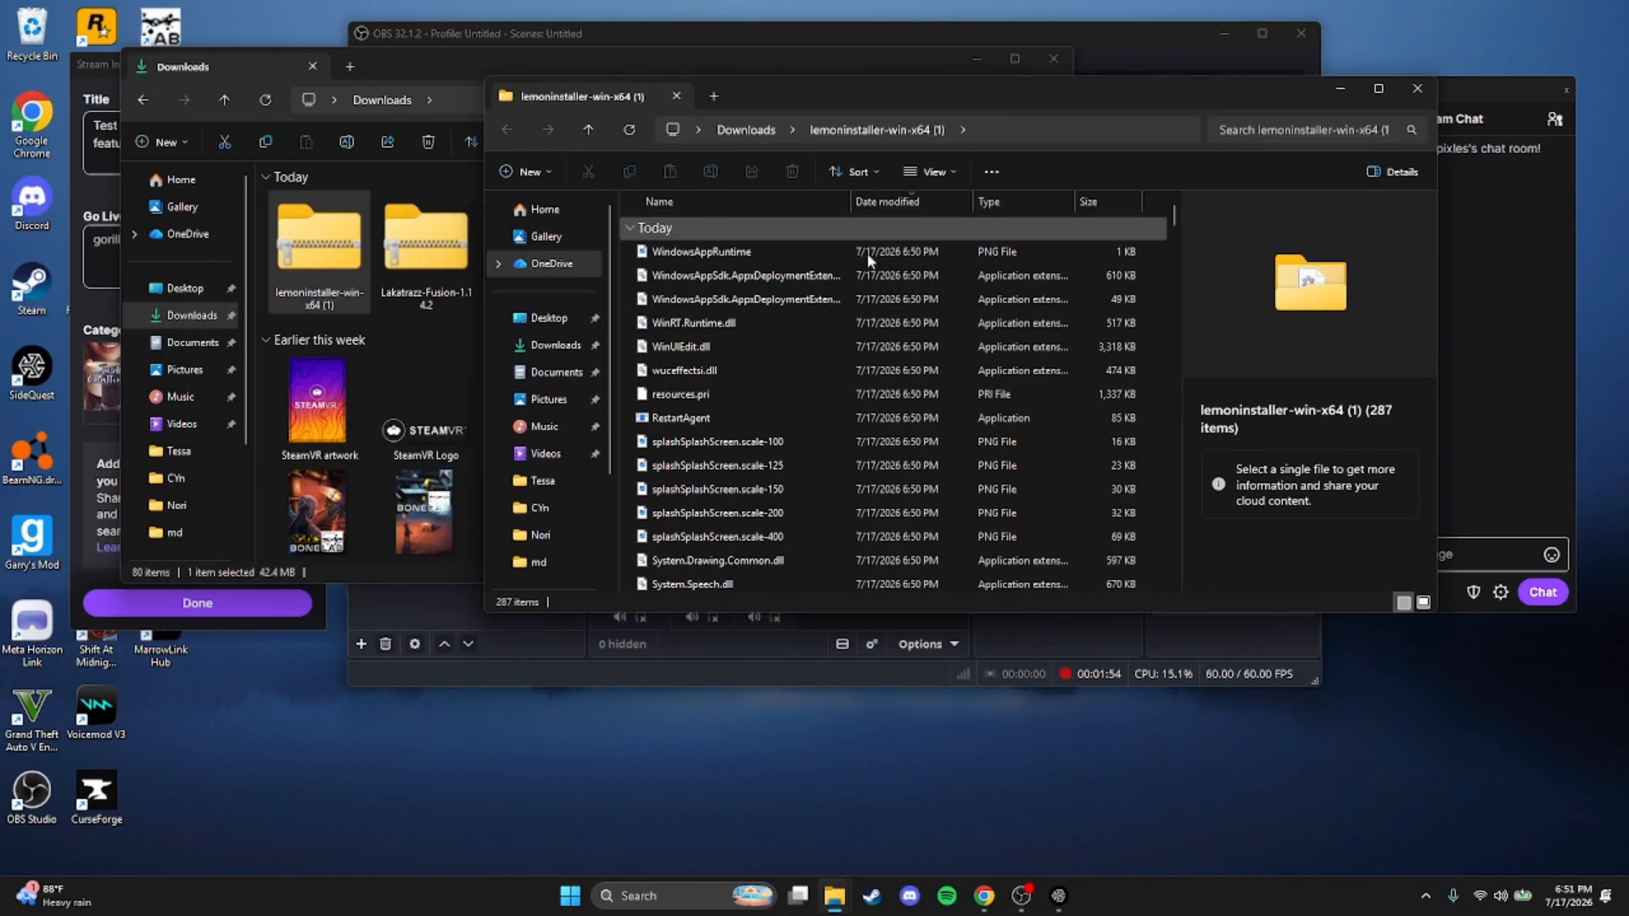
Search the extracted folder for ".exe", launch MelonLoader.Installer.App from all the matches, and close the folder window
left_click(798, 252)
scroll(846, 319, "down", 2)
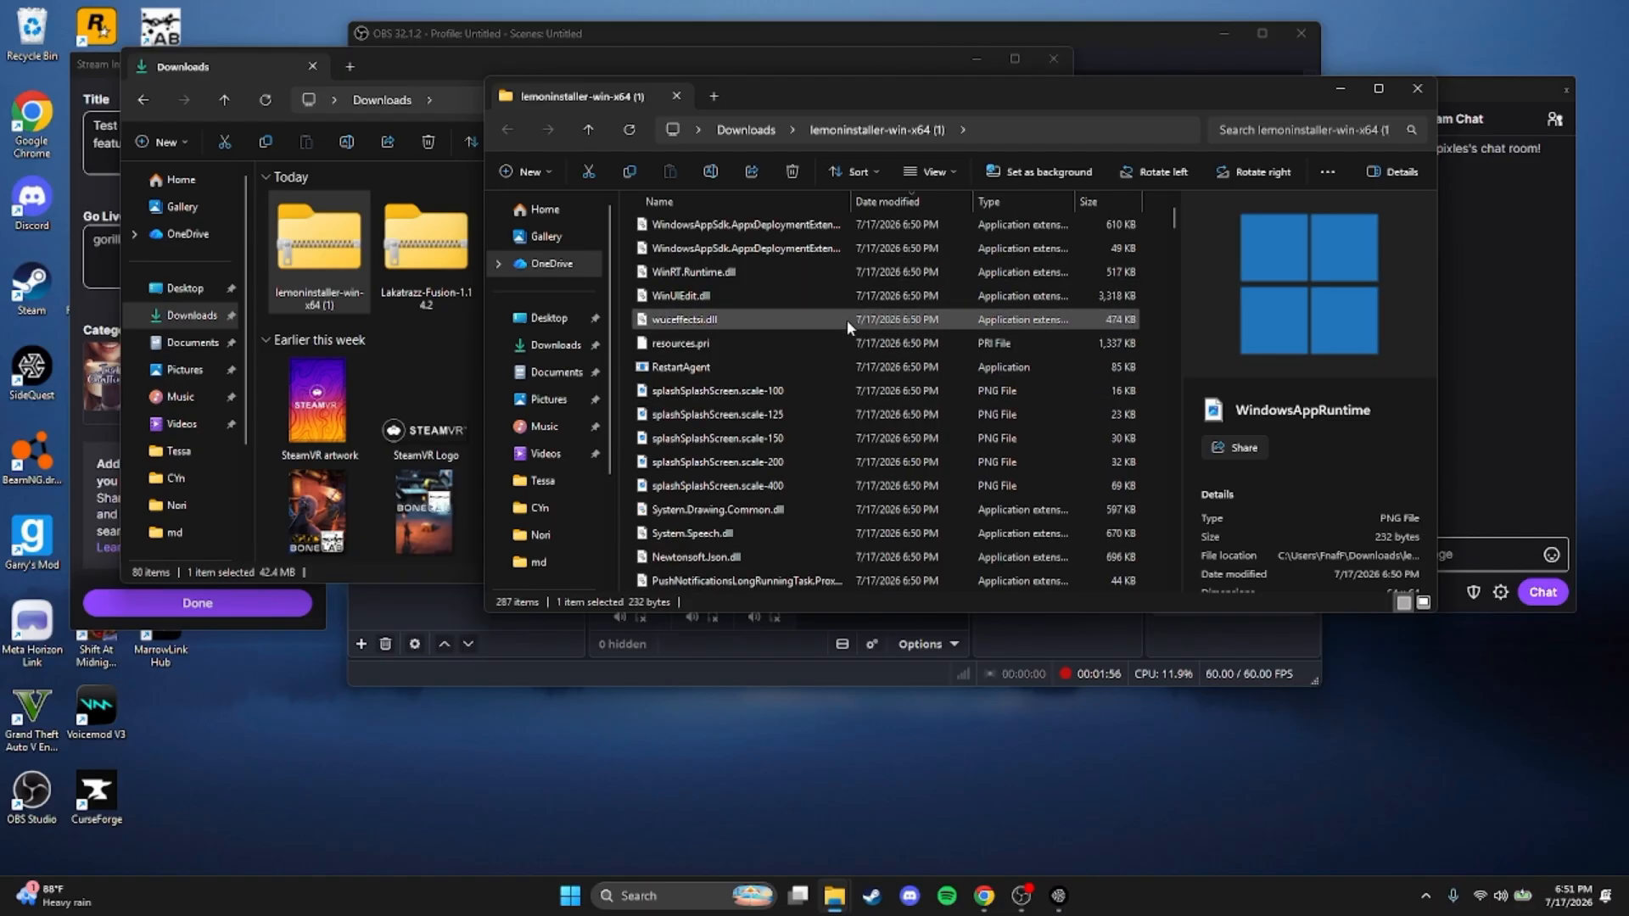
scroll(827, 330, "down", 3)
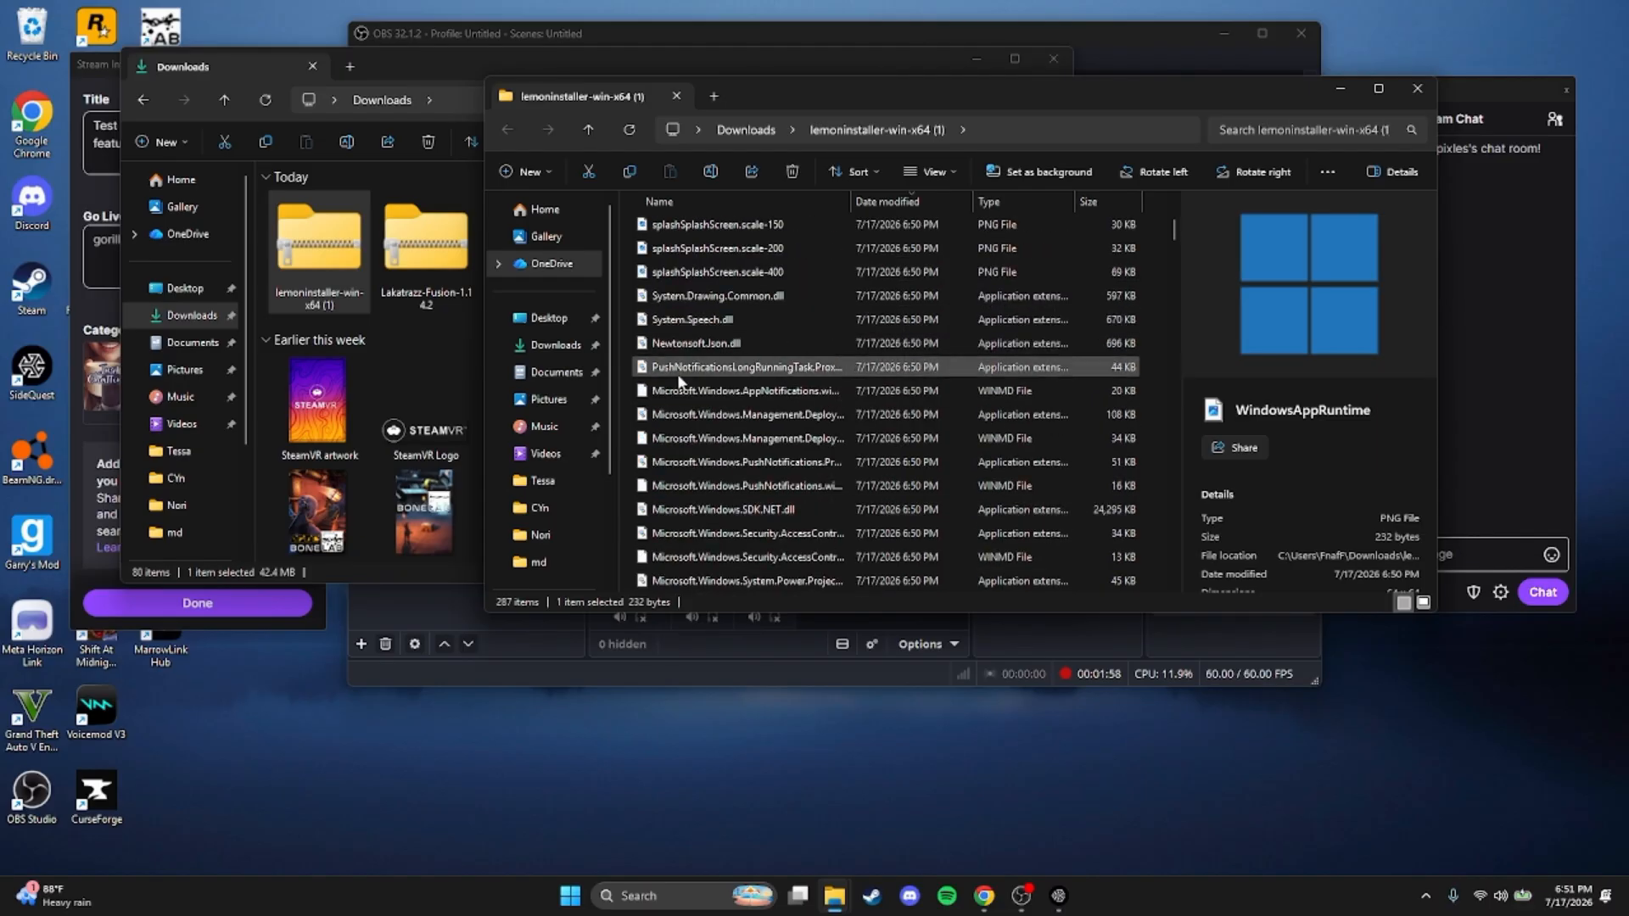
left_click(1282, 132)
type(".exe")
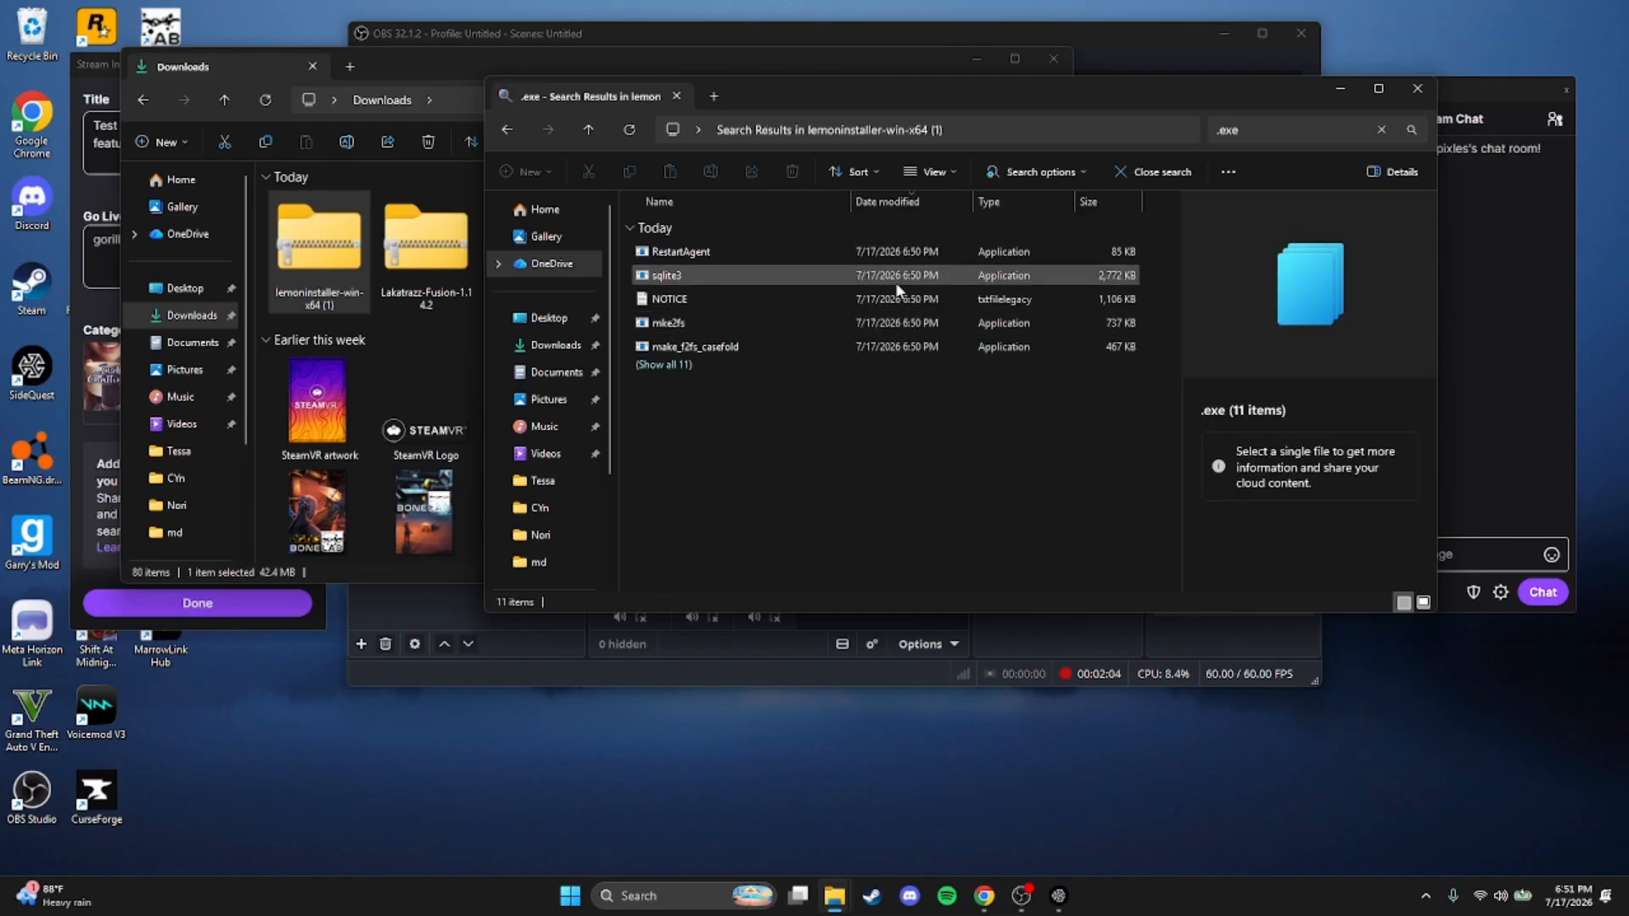
left_click(672, 363)
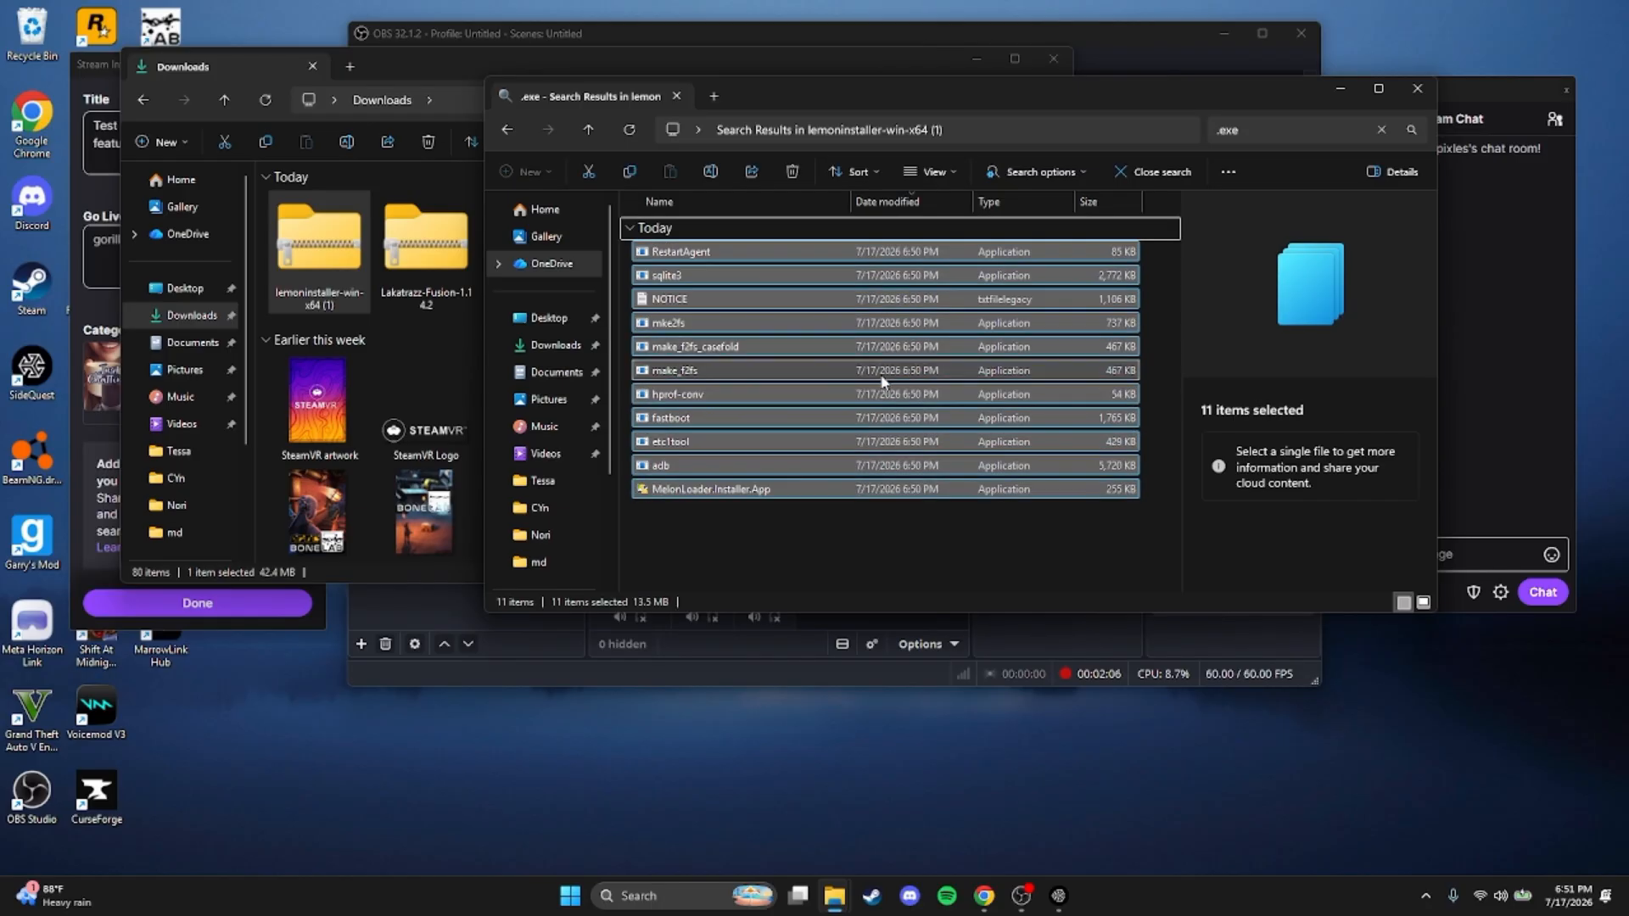
left_click(819, 522)
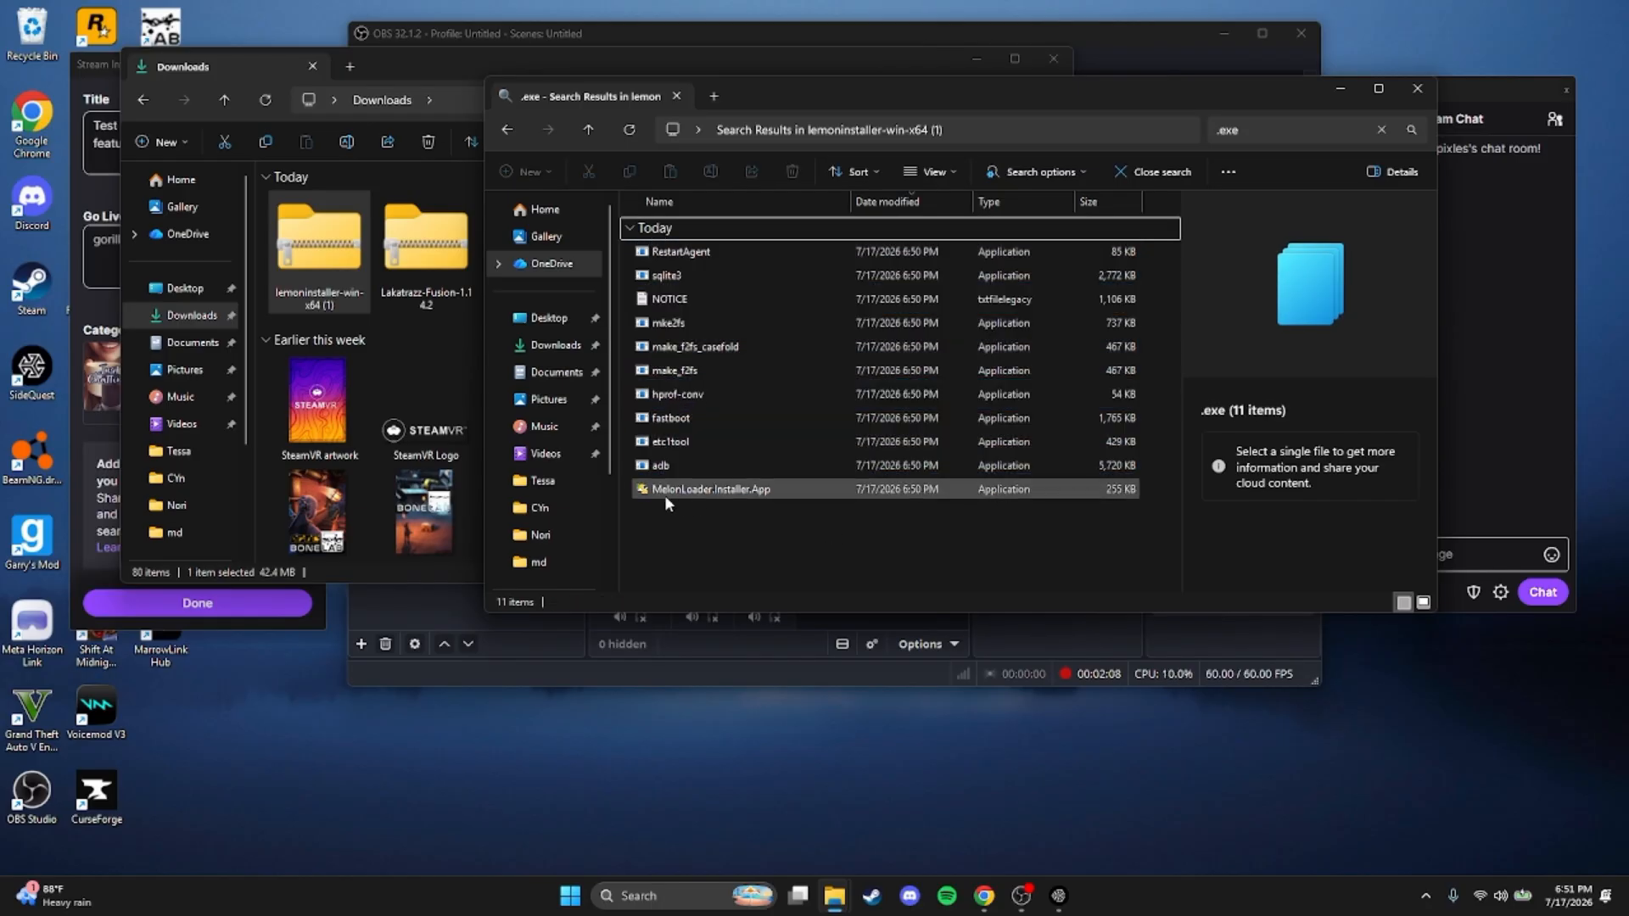
double_click(836, 492)
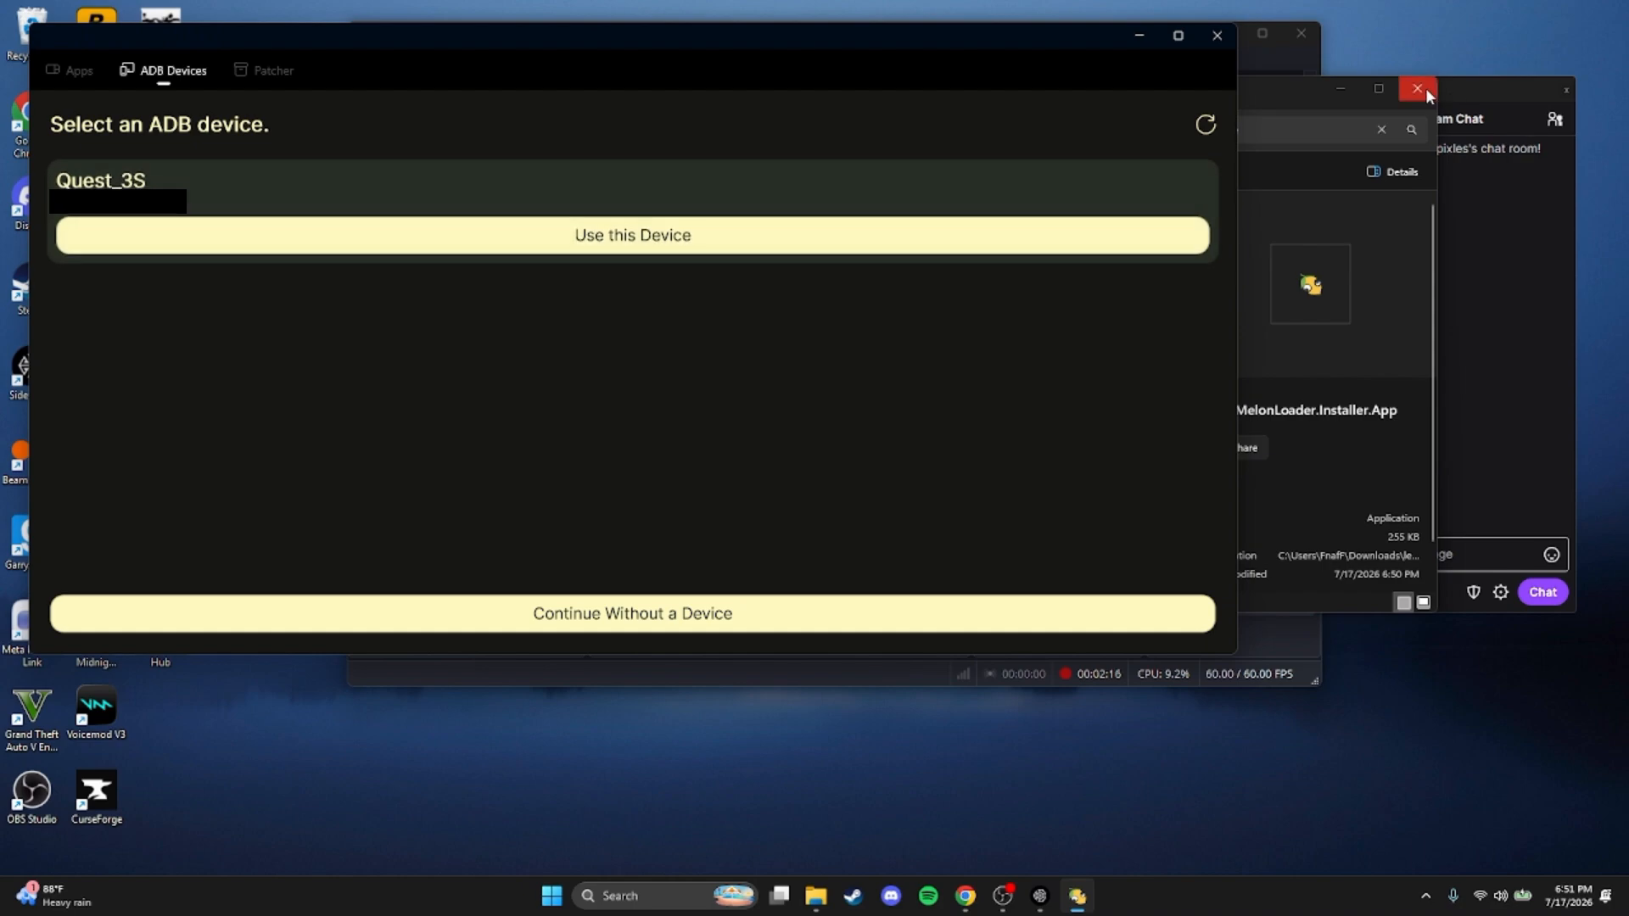
left_click(1426, 88)
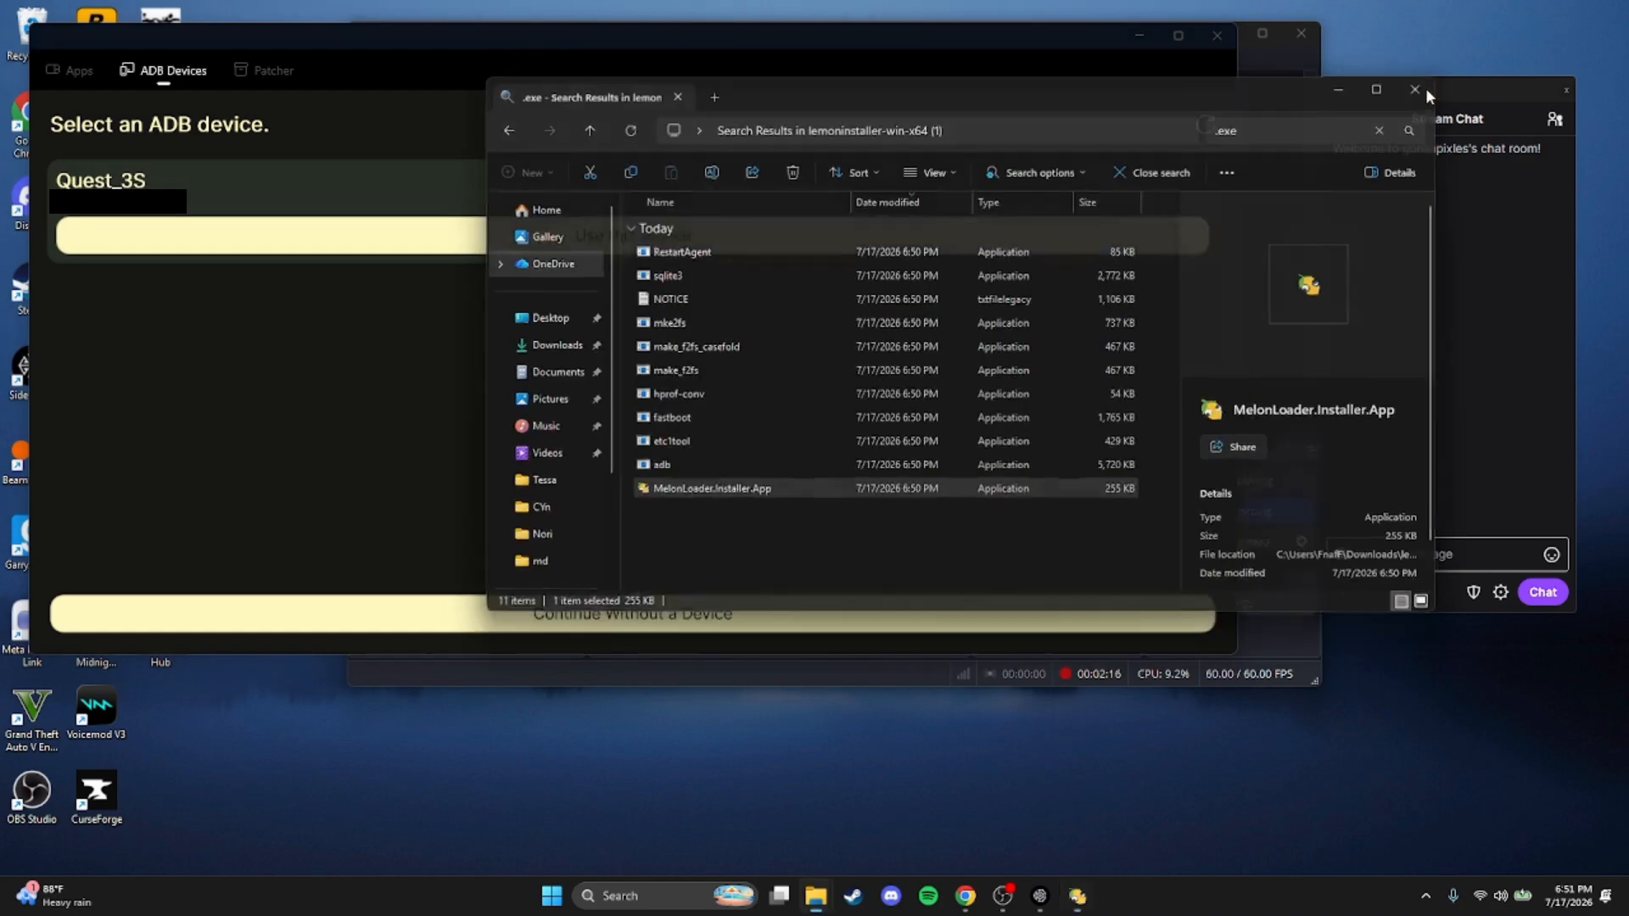
Use the Quest_3S as the ADB device and patch BONELAB with LemonLoader
left_click_drag(773, 65, 1024, 109)
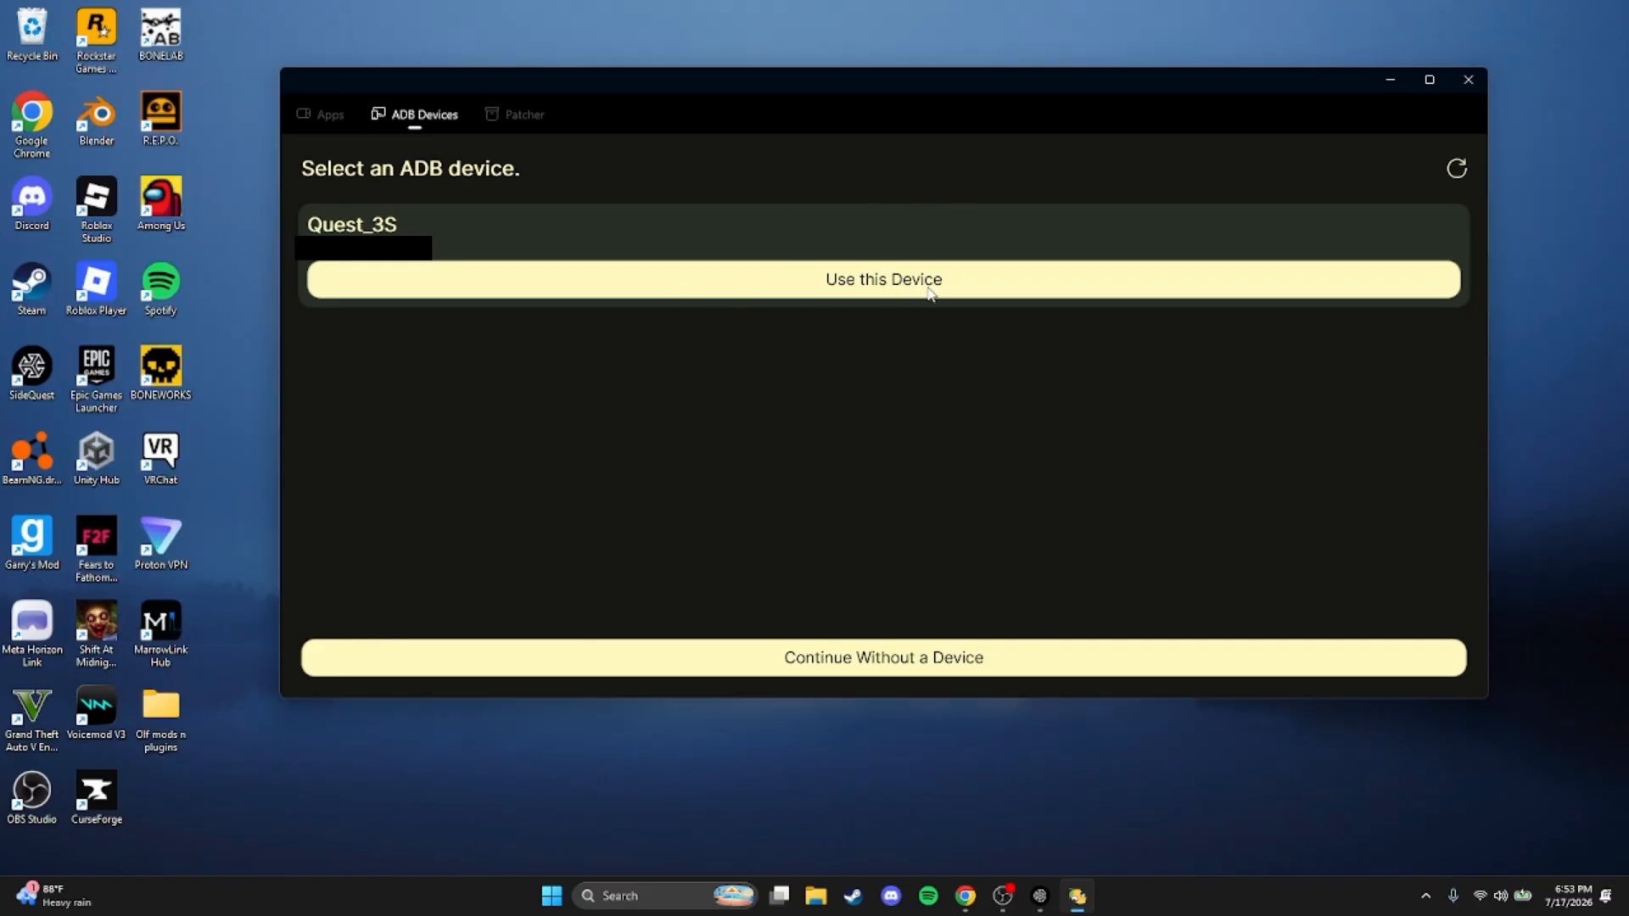
left_click(898, 283)
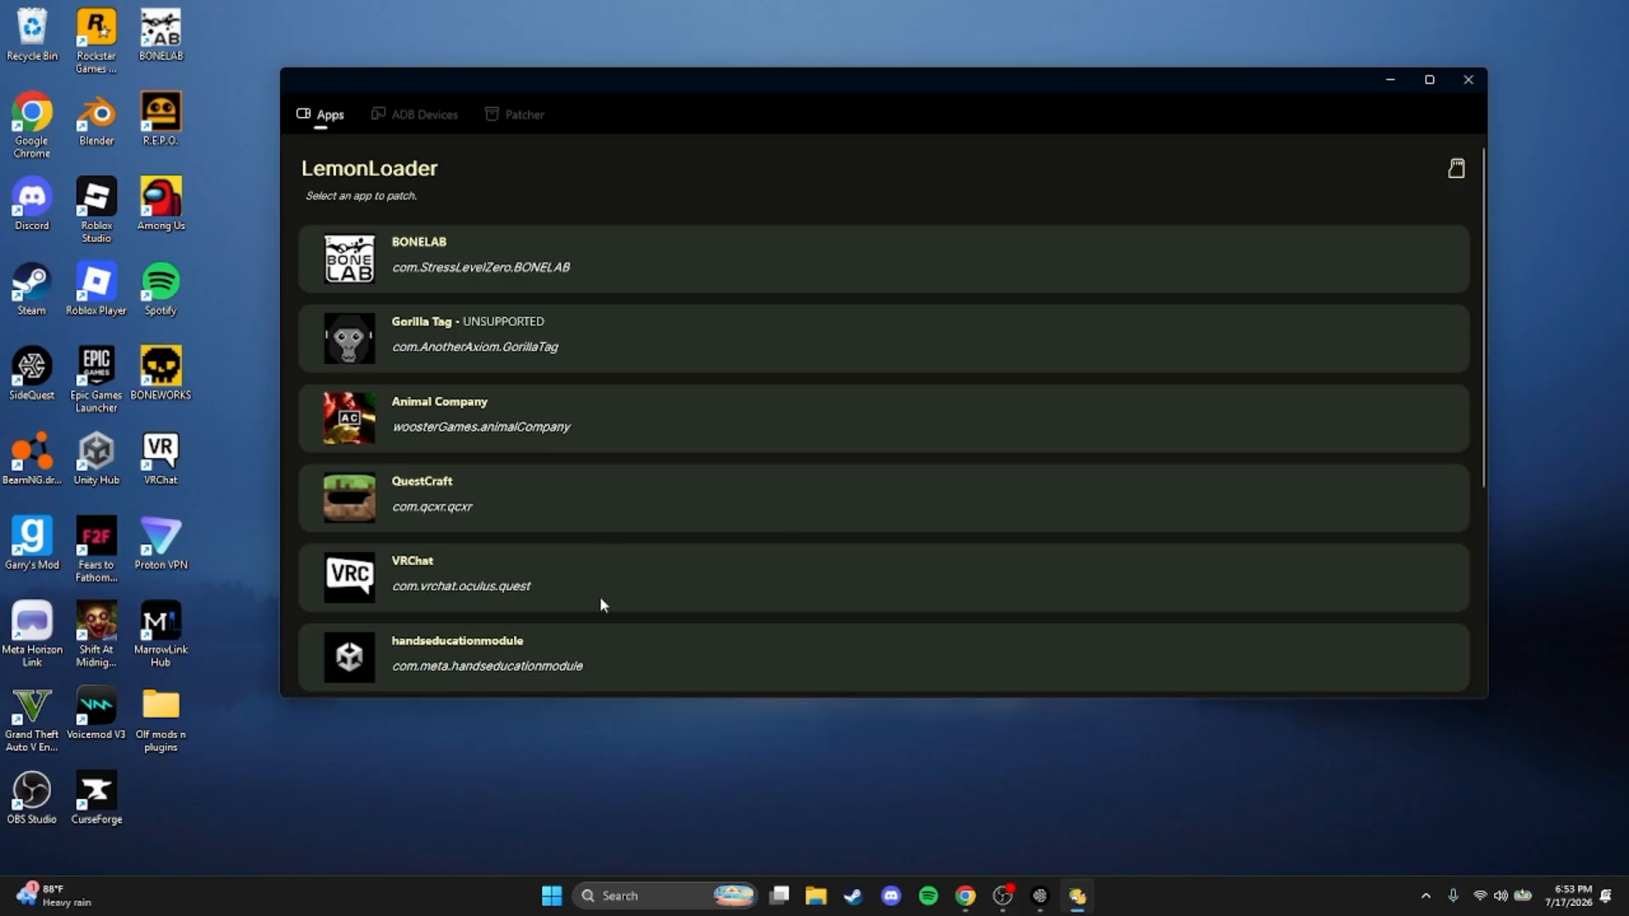
left_click(622, 253)
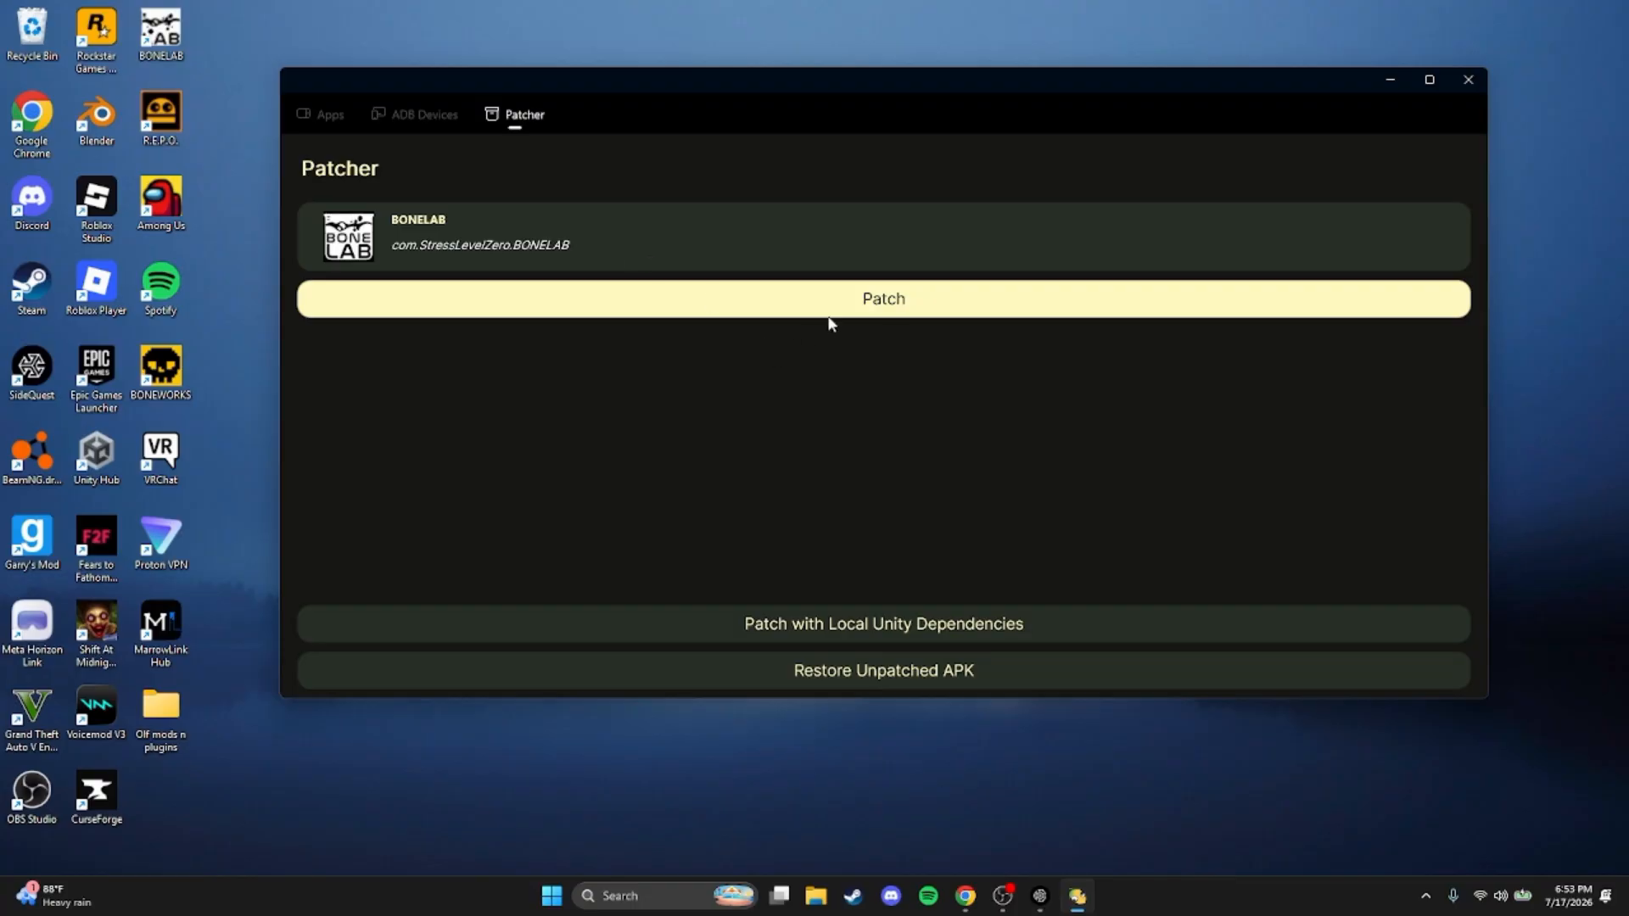
left_click(942, 305)
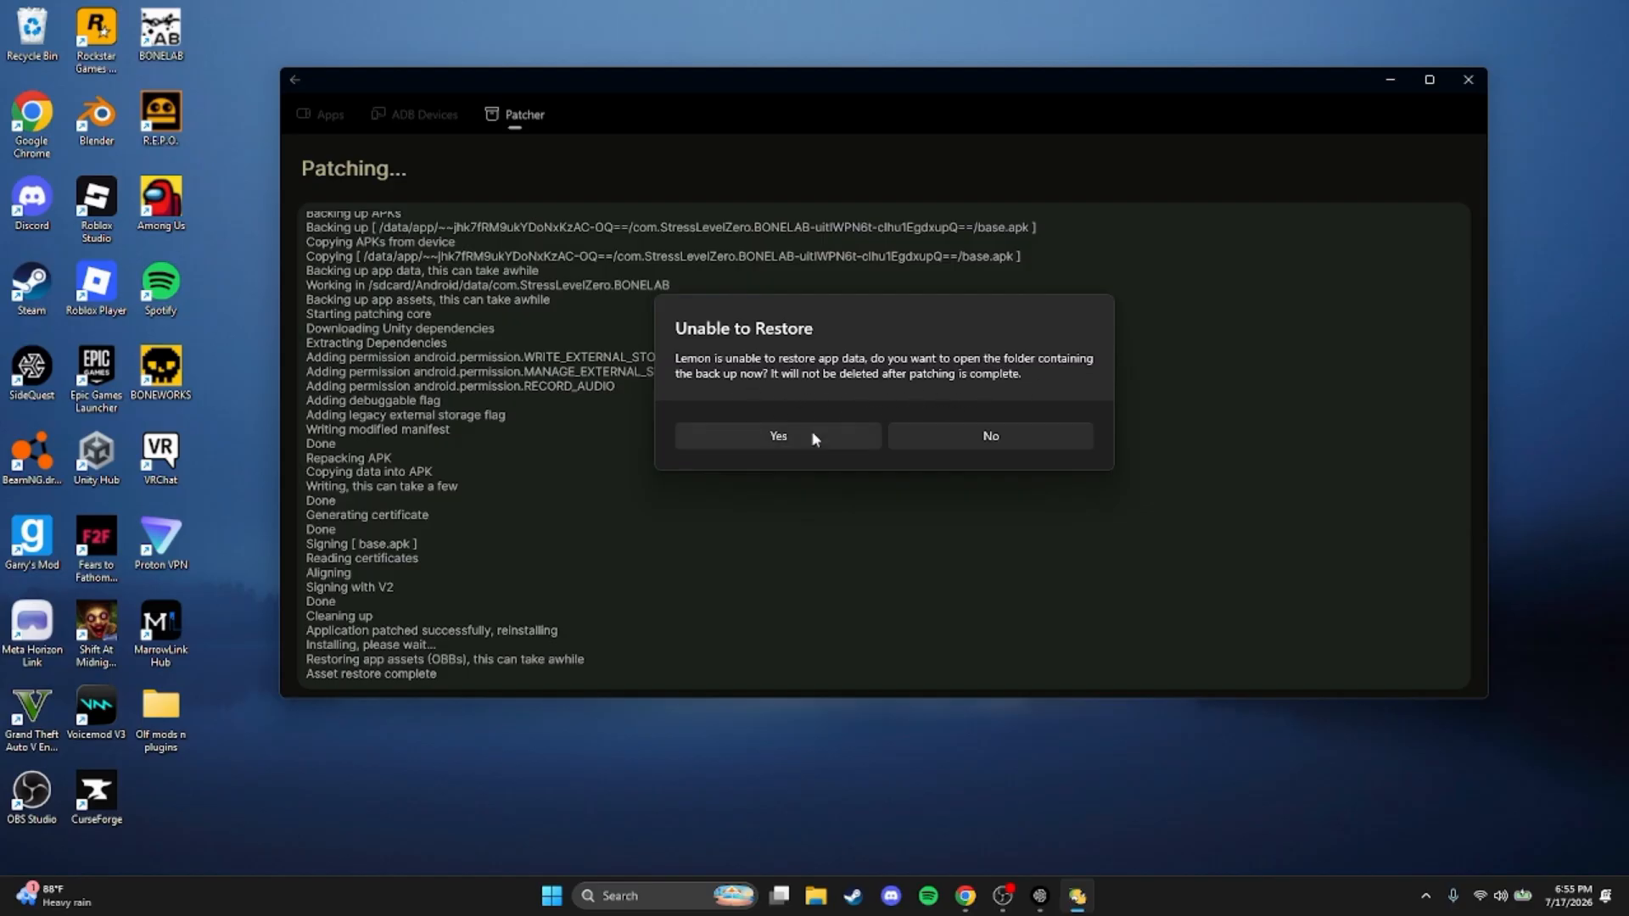
Accept opening the folder that contains the BONELAB app data backup
left_click(742, 441)
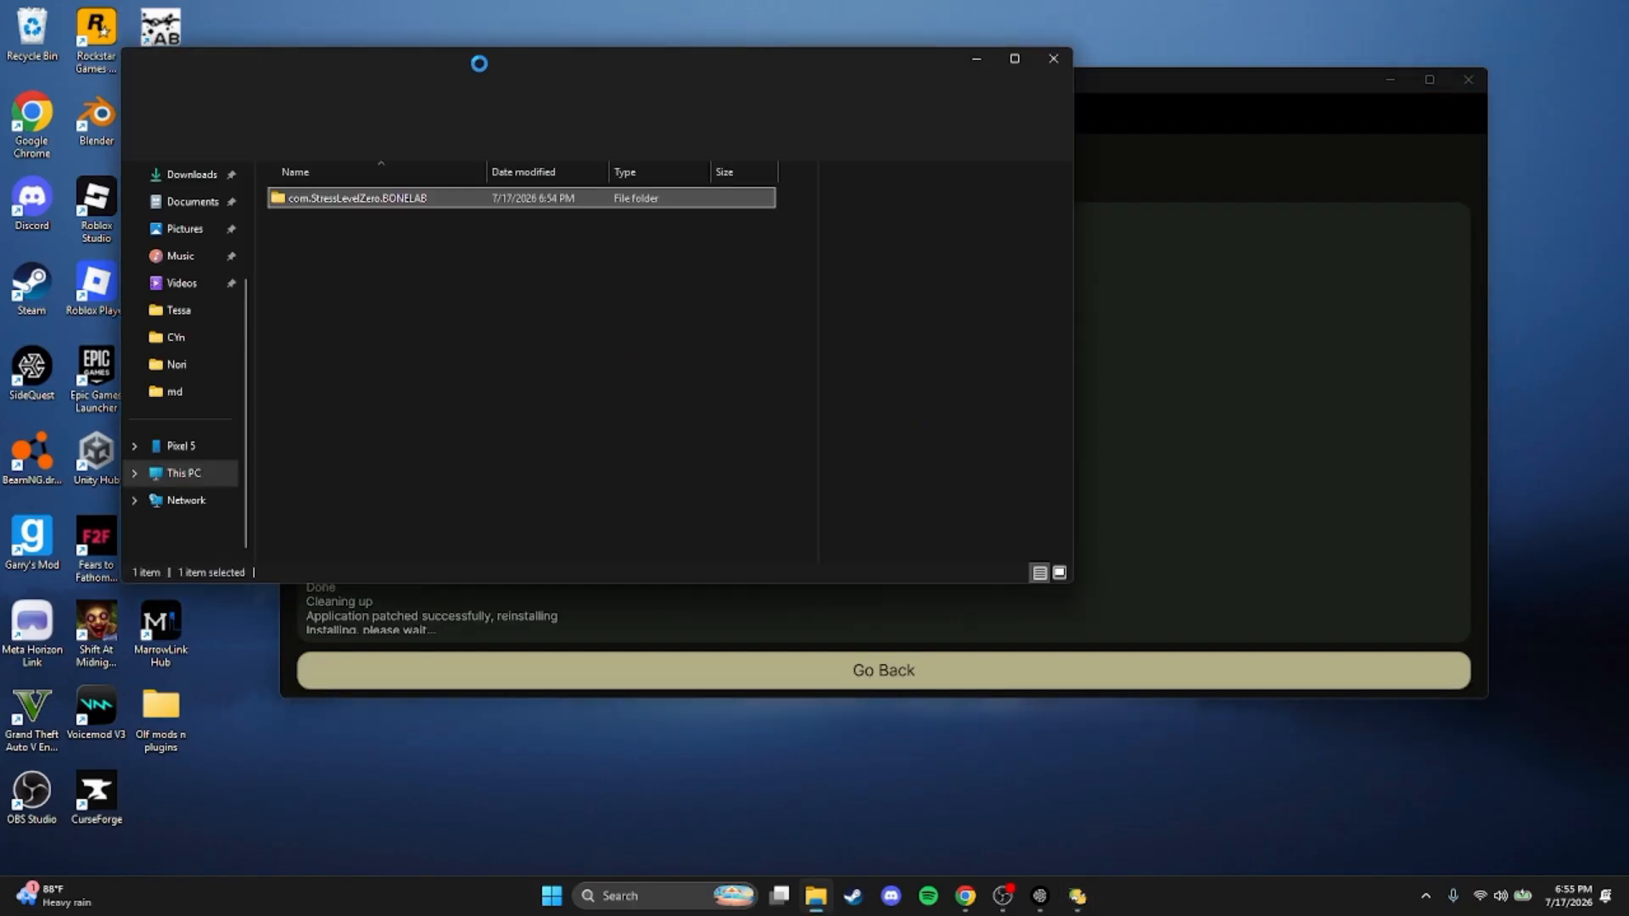
left_click_drag(486, 60, 899, 128)
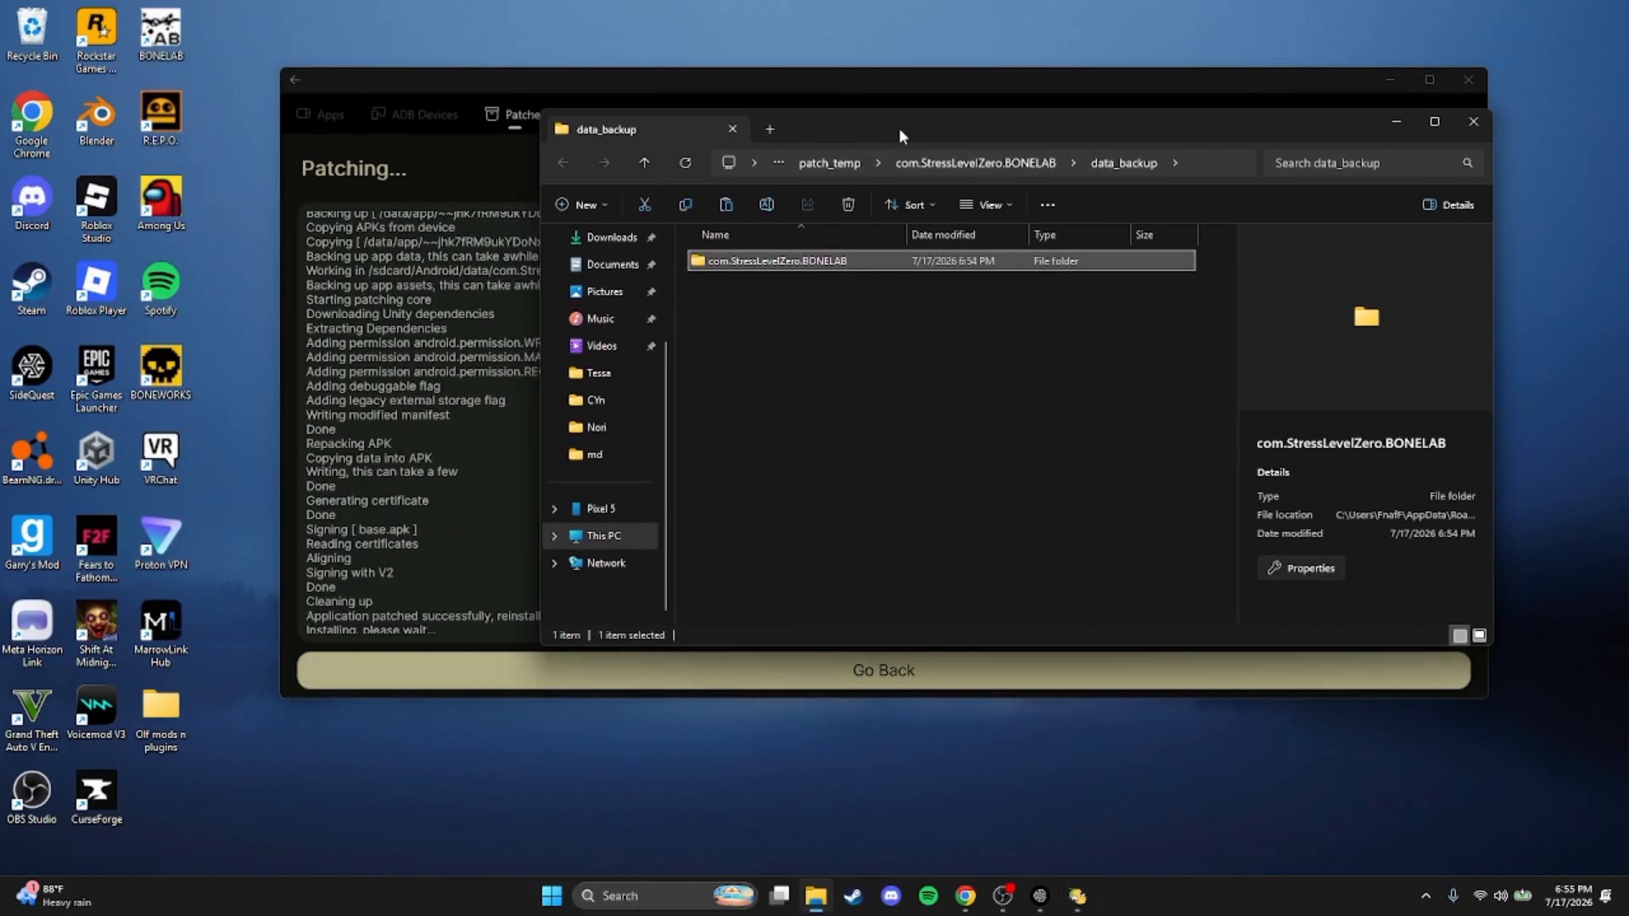
Examine the BONELAB data backup, including its cache, ModsStaging and Saves folders, and return to the data_backup folder
double_click(814, 263)
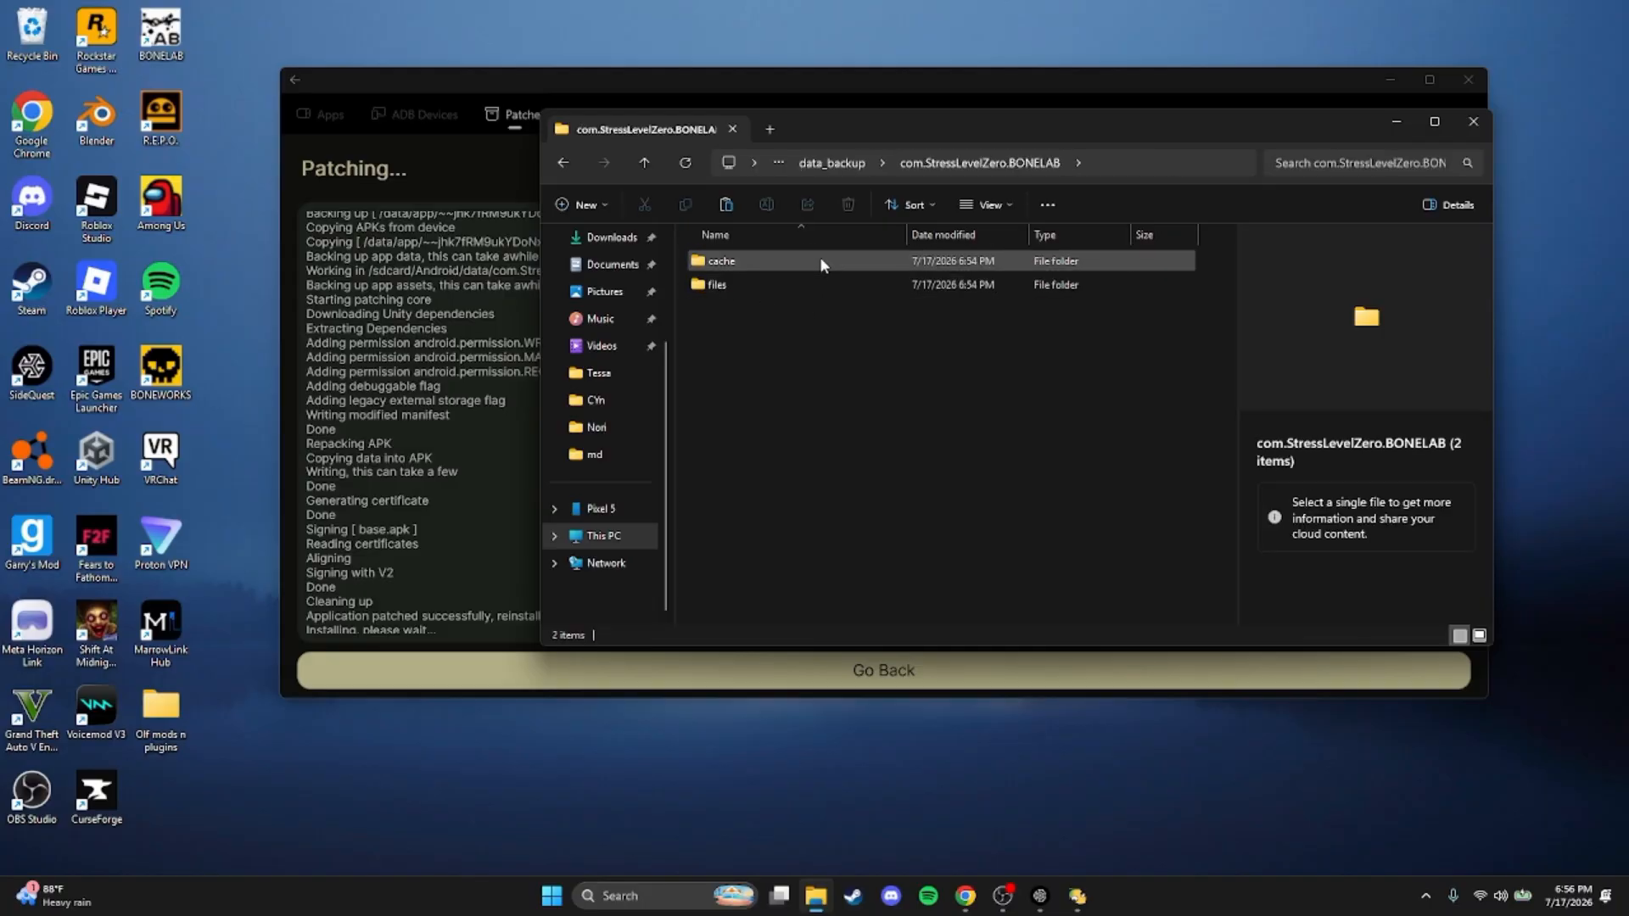
double_click(820, 256)
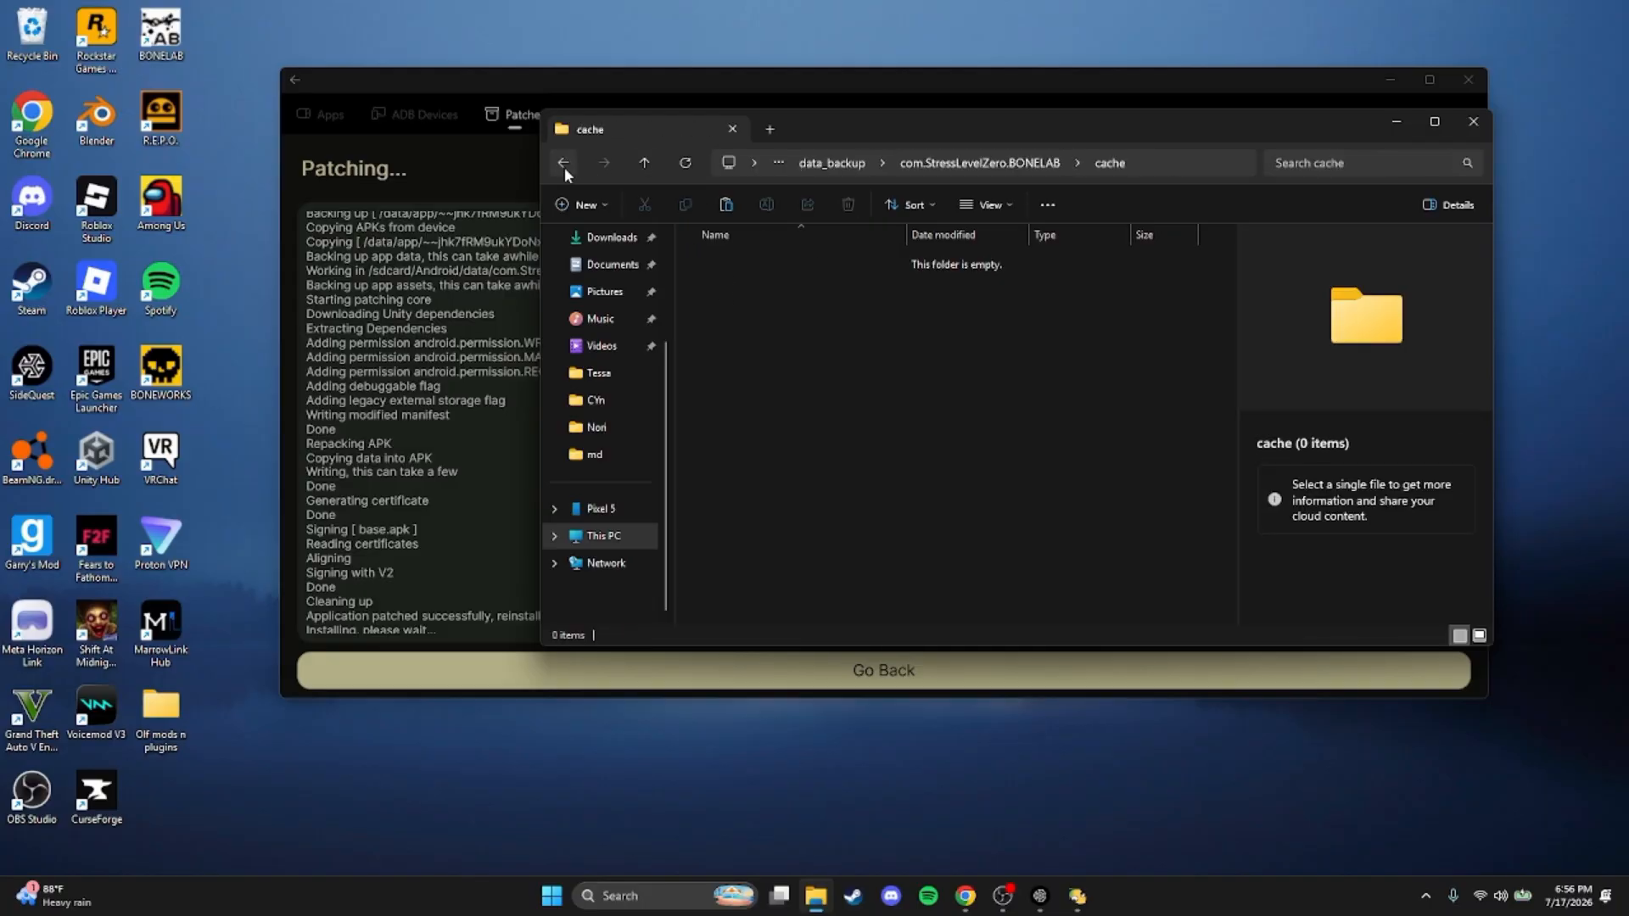
left_click(563, 164)
double_click(798, 286)
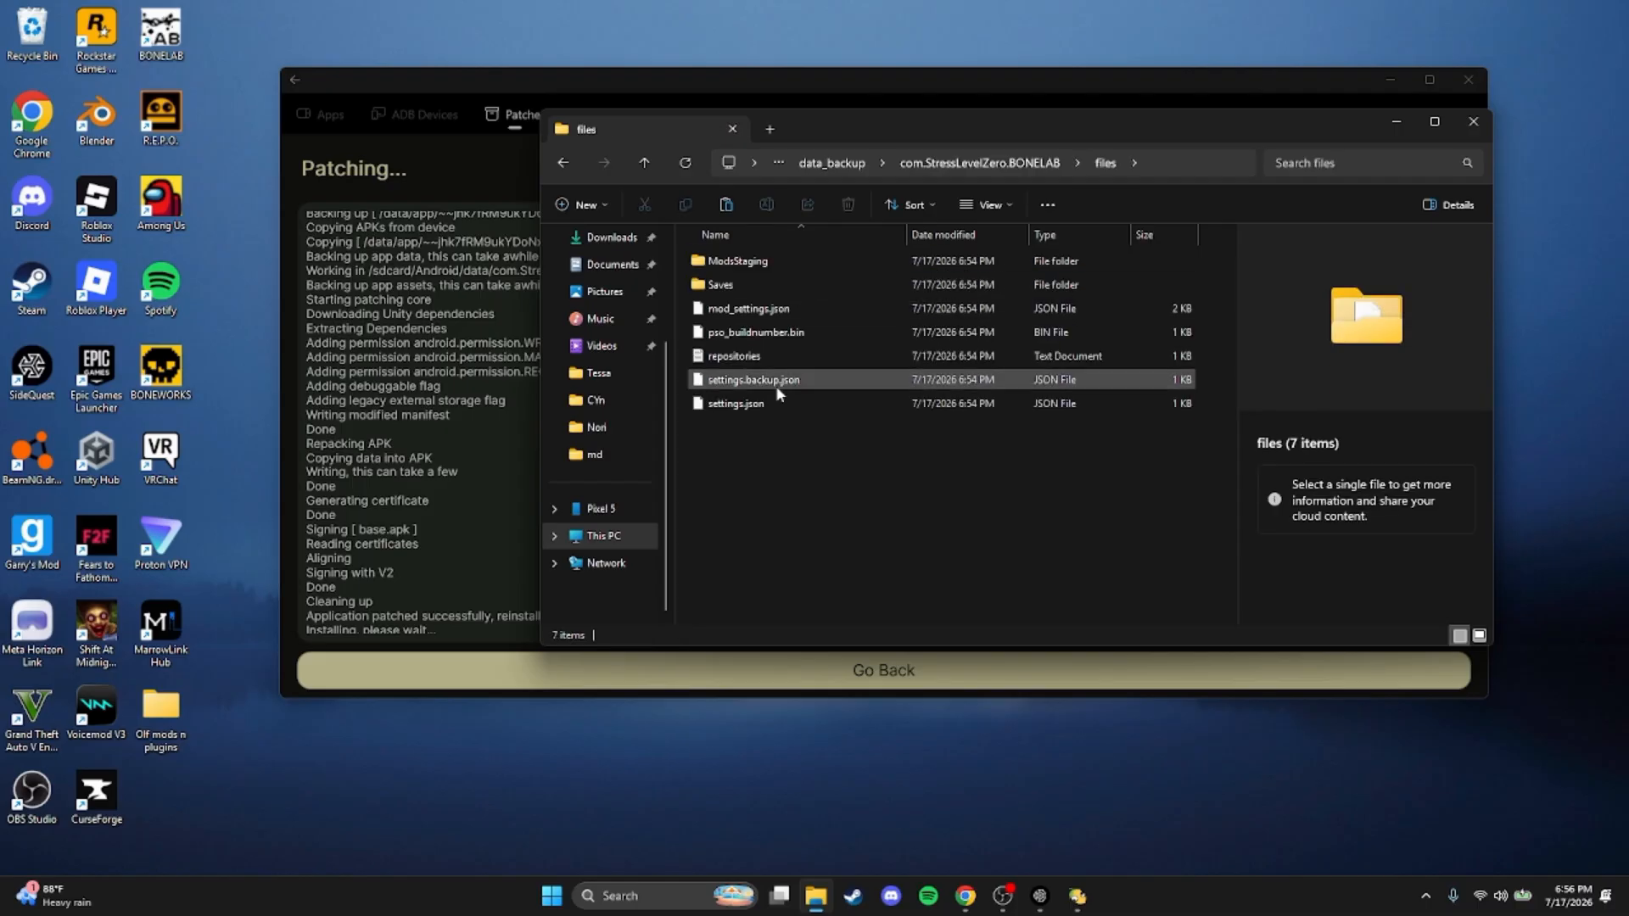
double_click(802, 262)
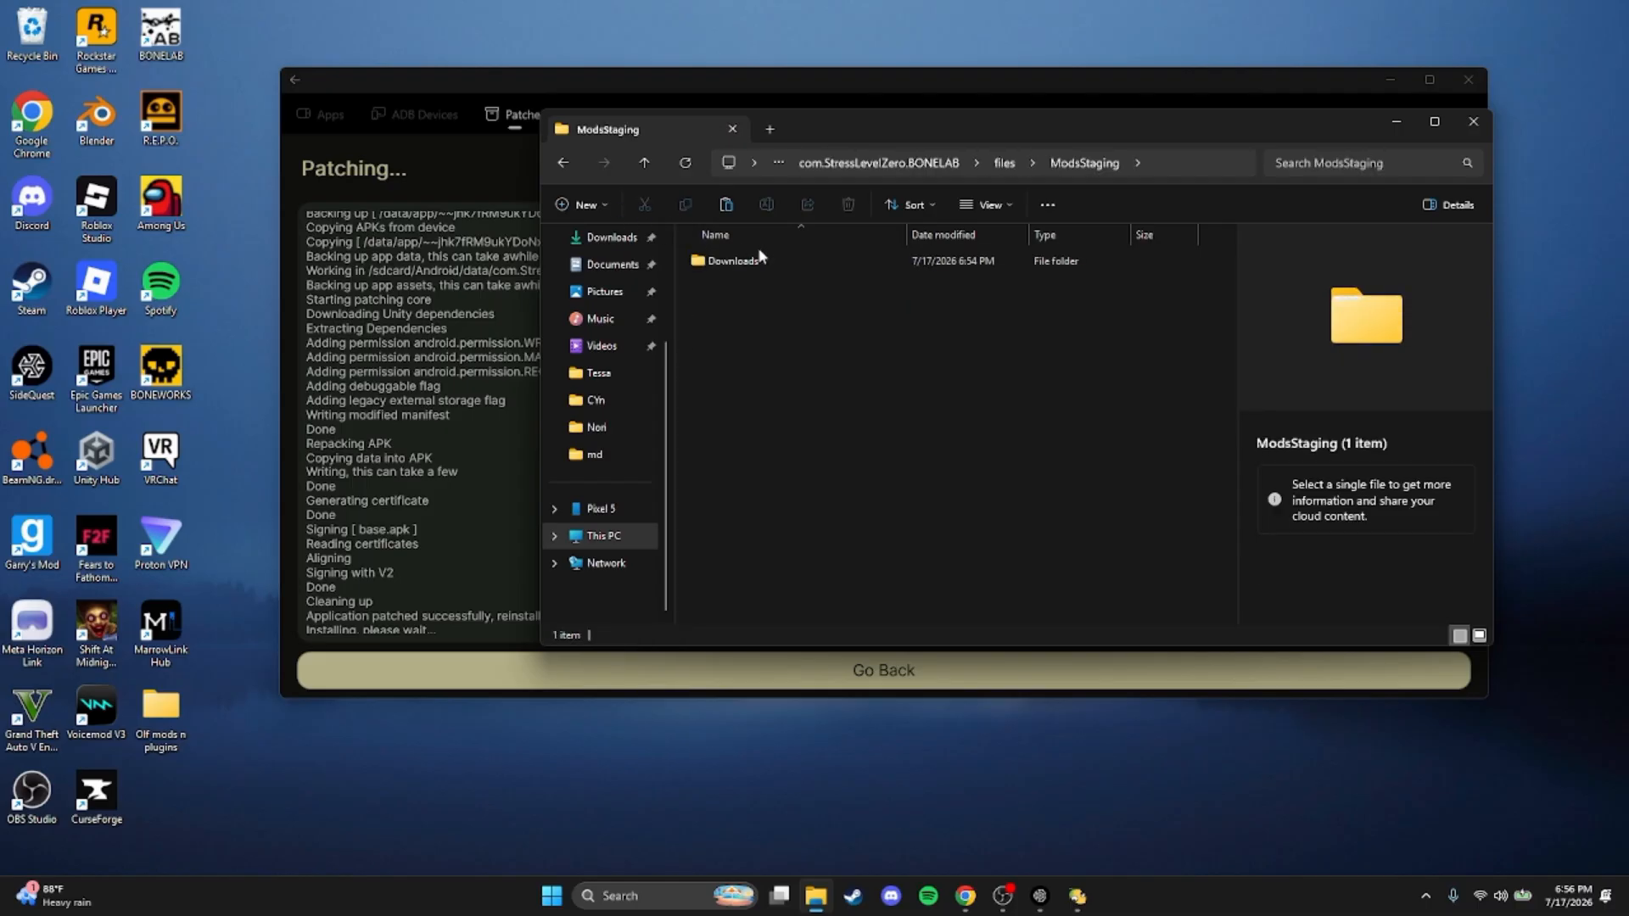
double_click(758, 258)
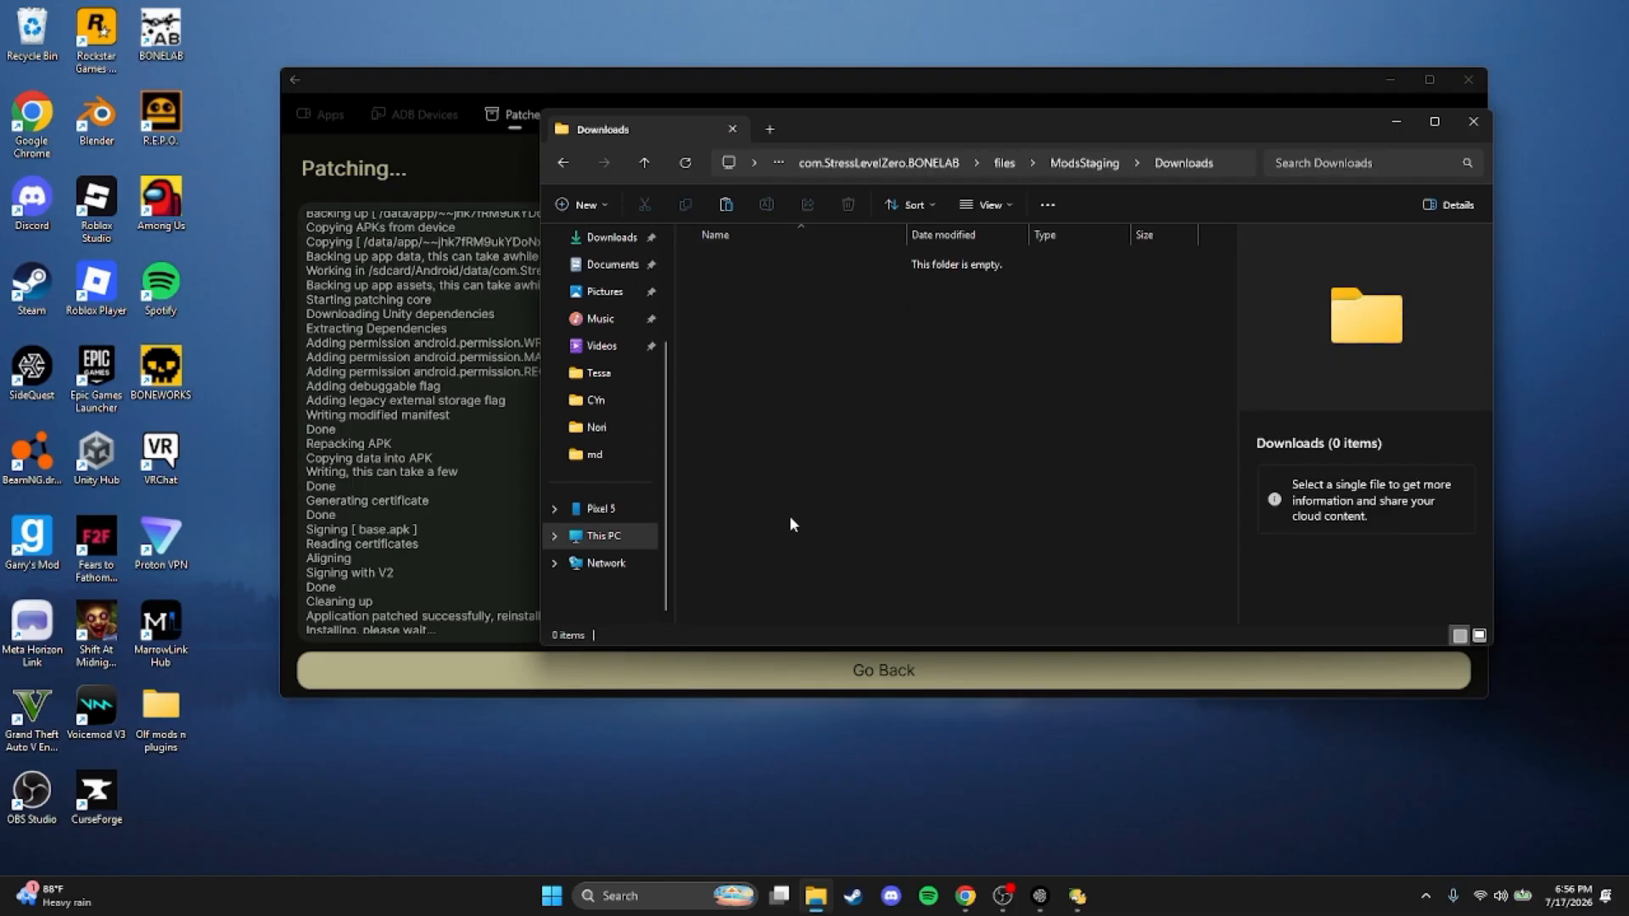
left_click(1020, 158)
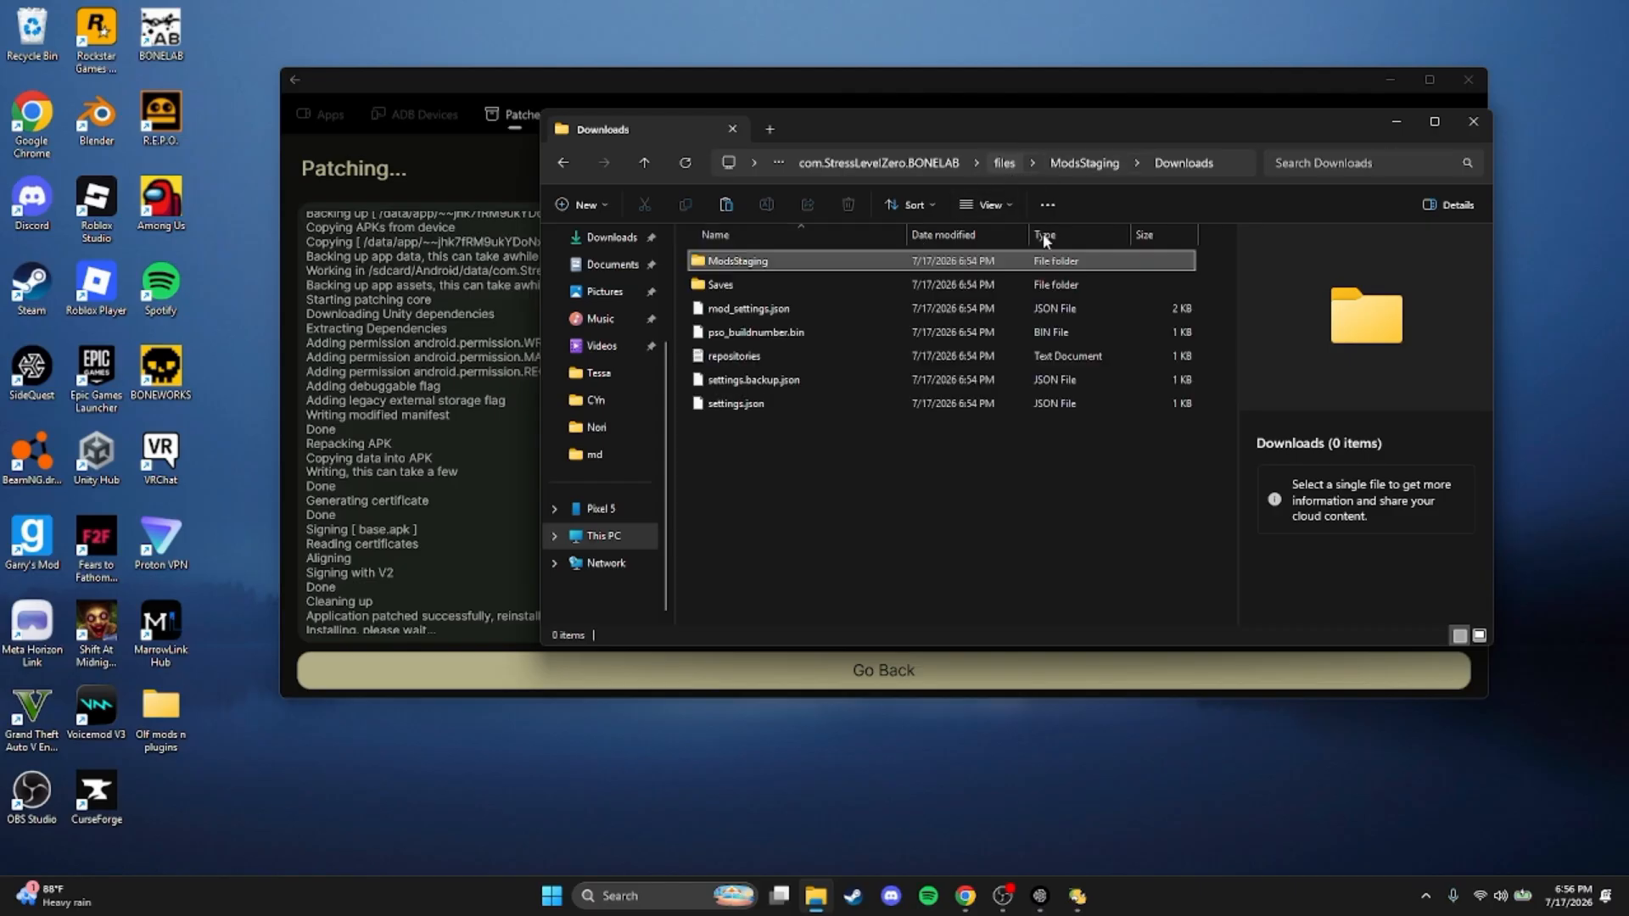
double_click(752, 284)
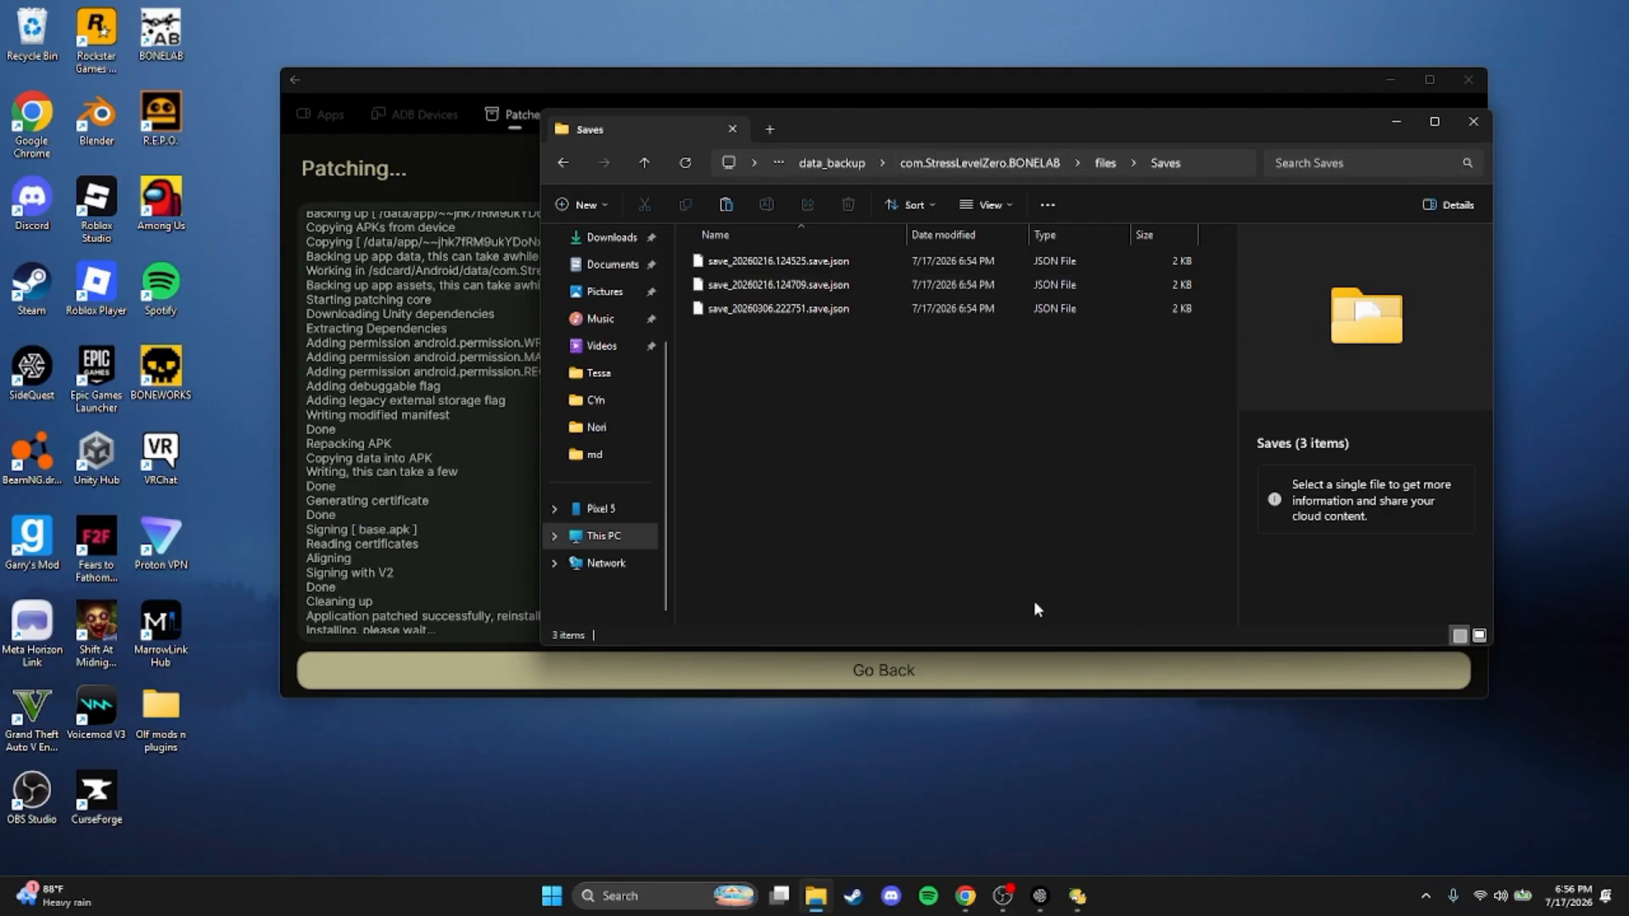
left_click(951, 170)
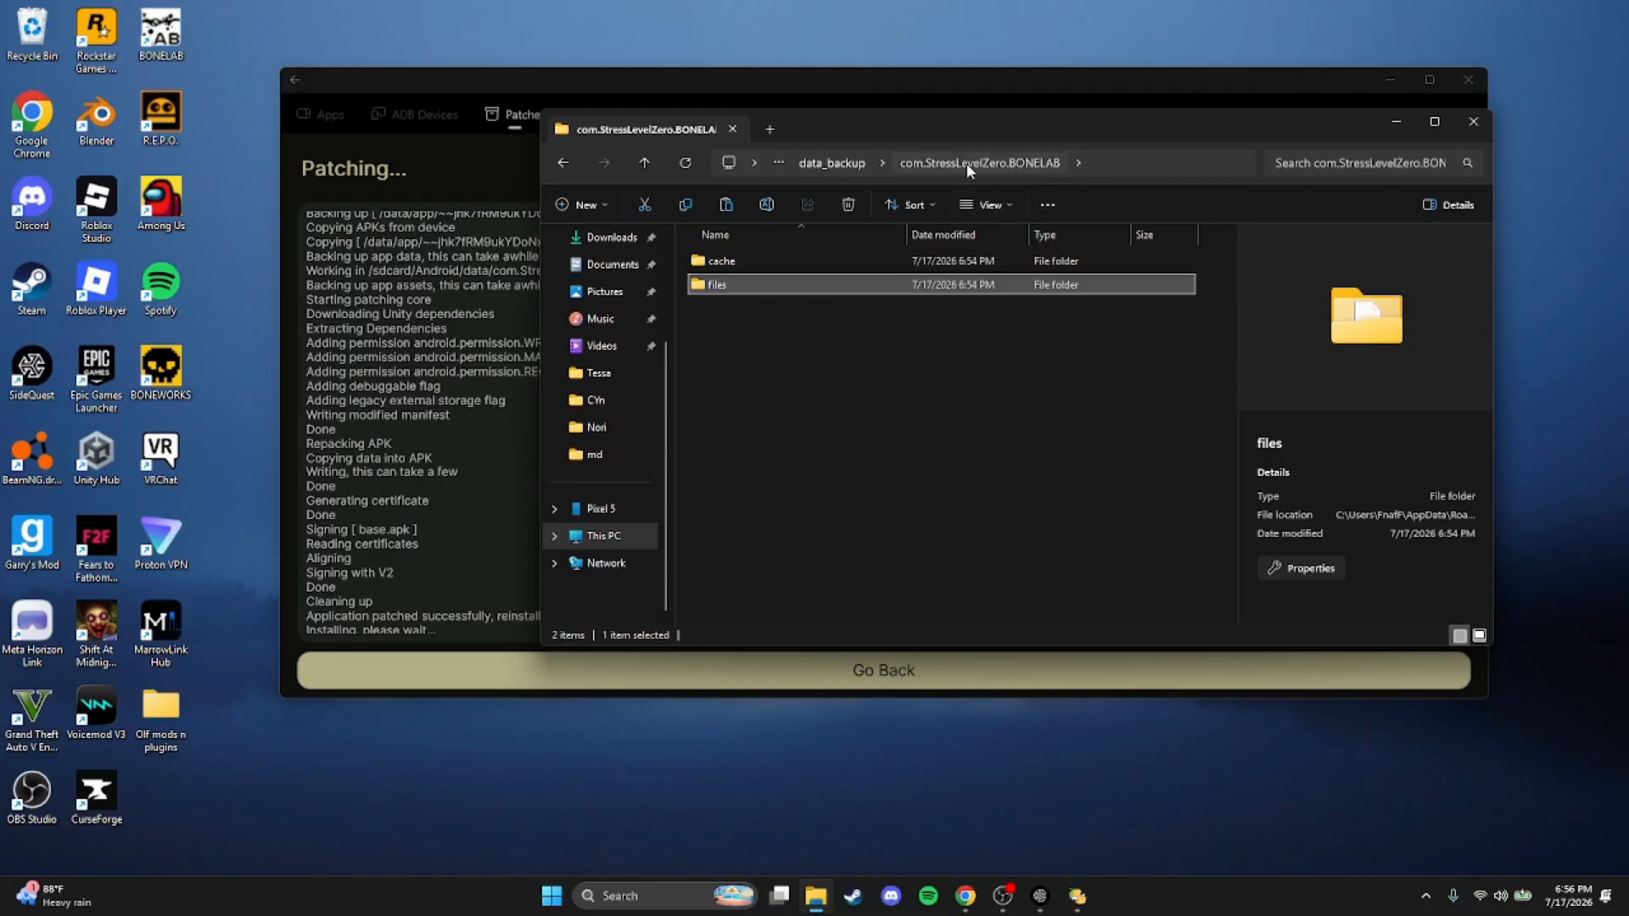
left_click(831, 163)
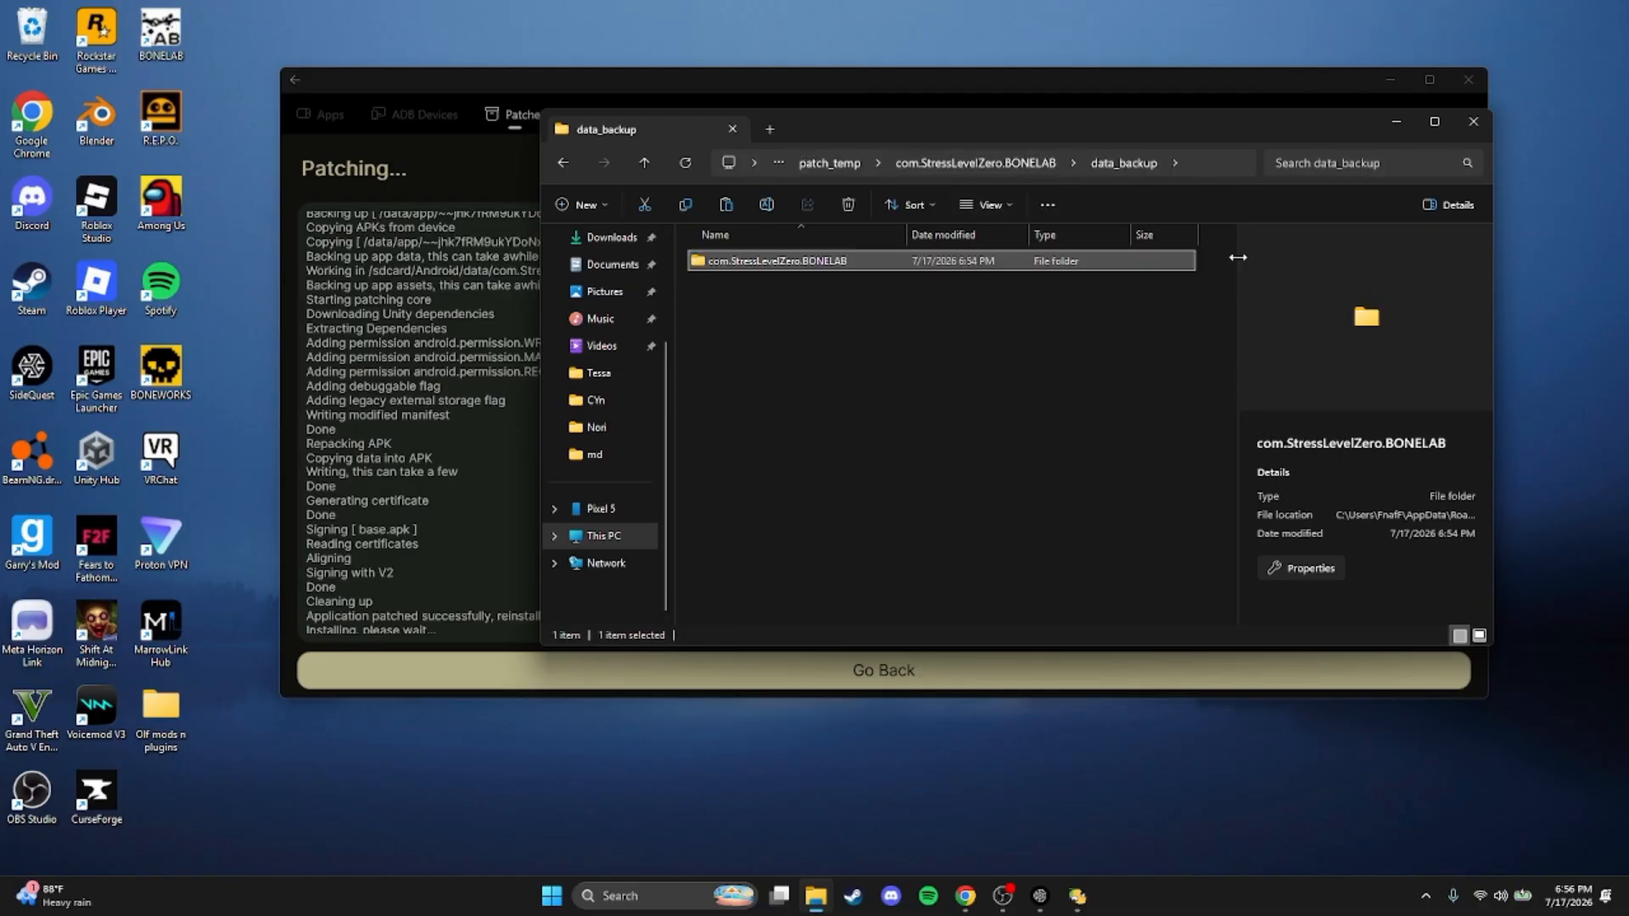
Close the backup folder window and the LemonLoader patcher
left_click(1473, 130)
left_click(940, 436)
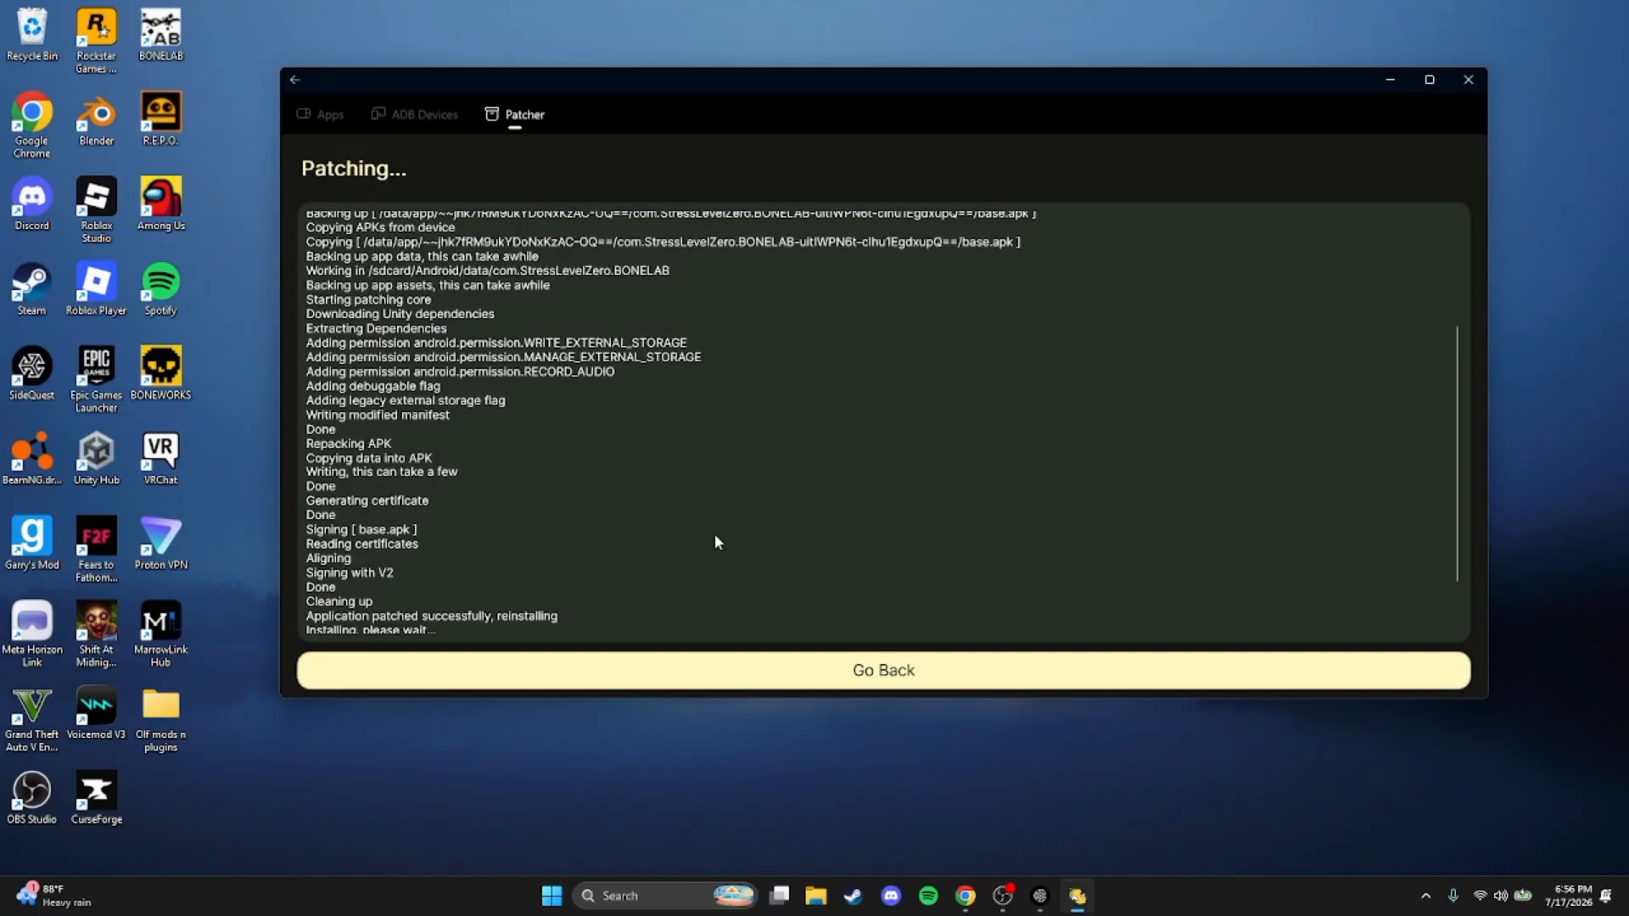
left_click(1477, 93)
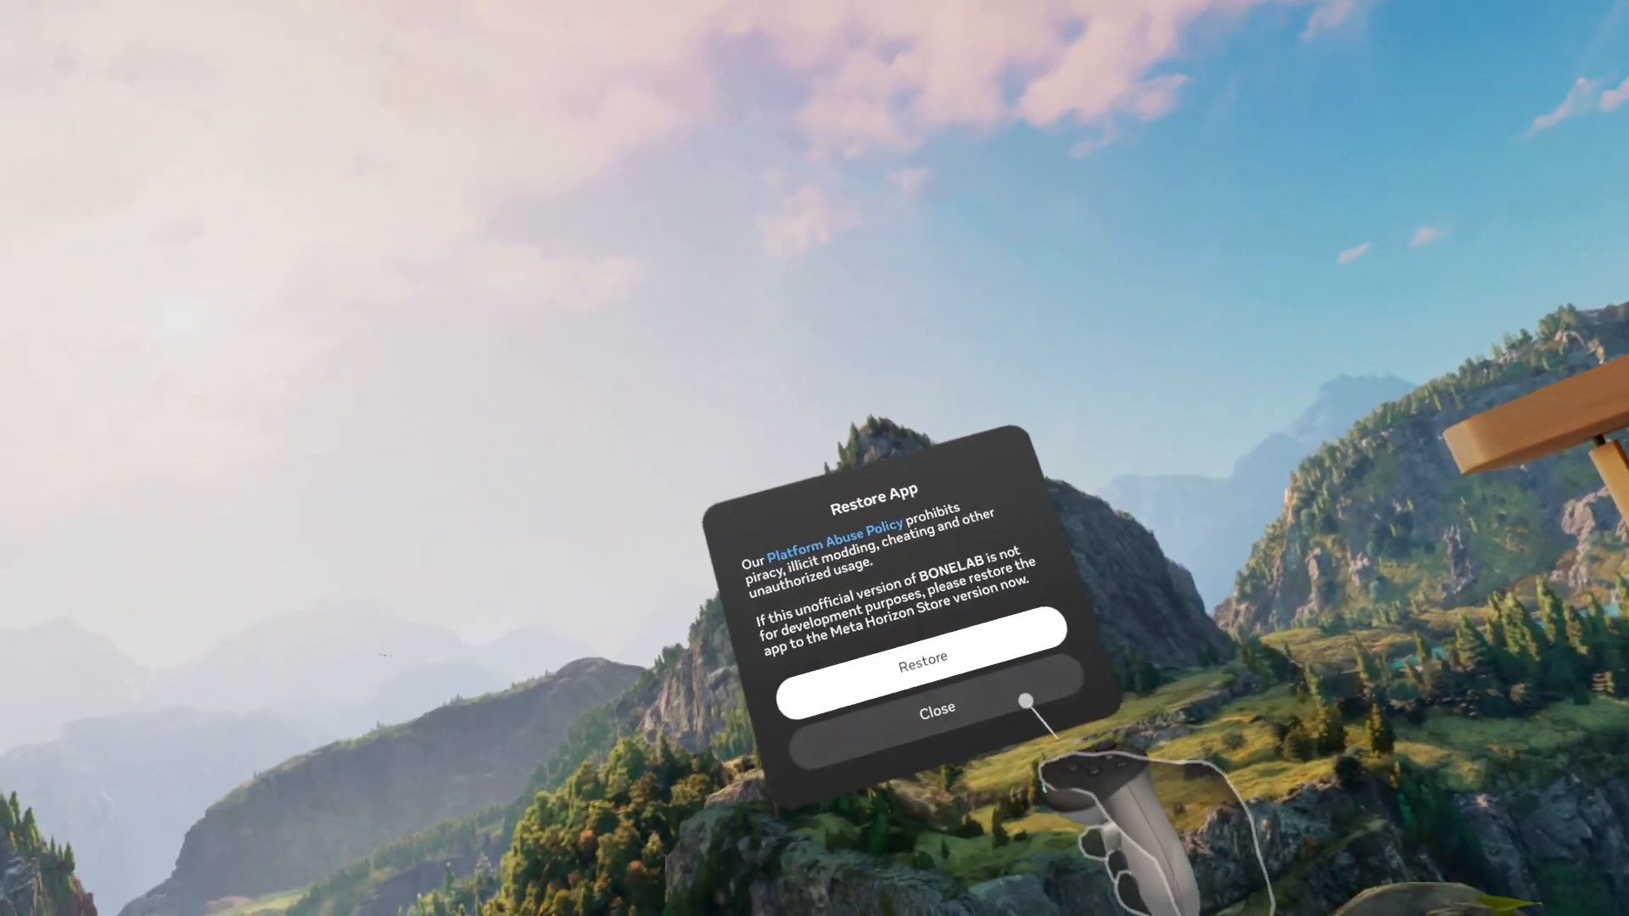
On the headset, launch the patched BONELAB without restoring the store version and allow it to manage files and storage
left_click(934, 713)
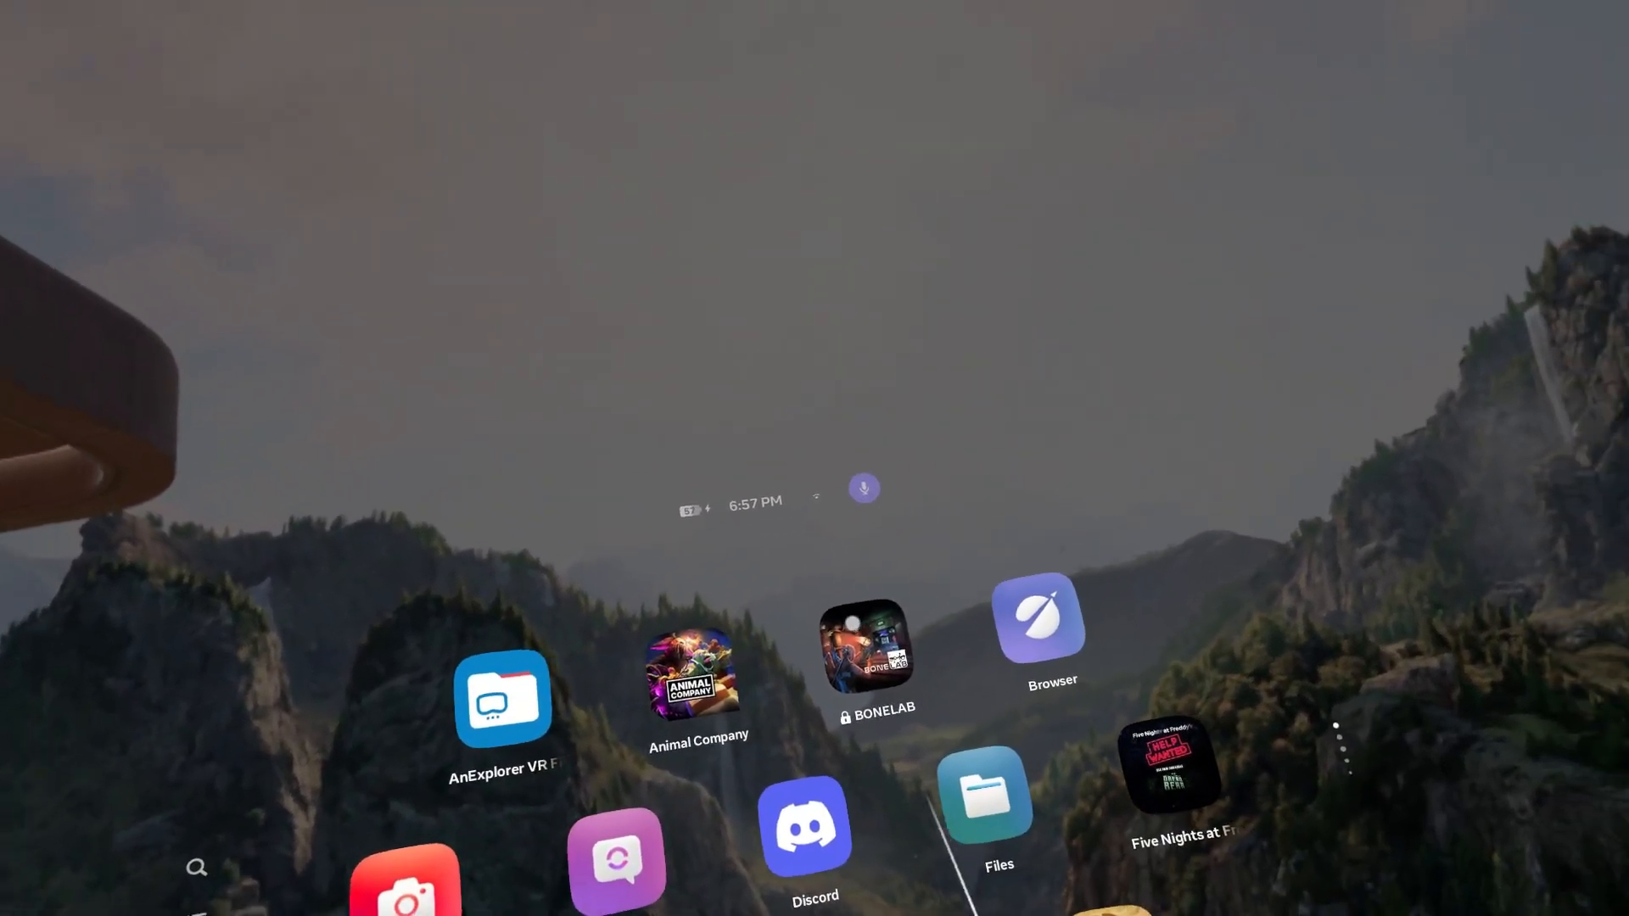
left_click(869, 647)
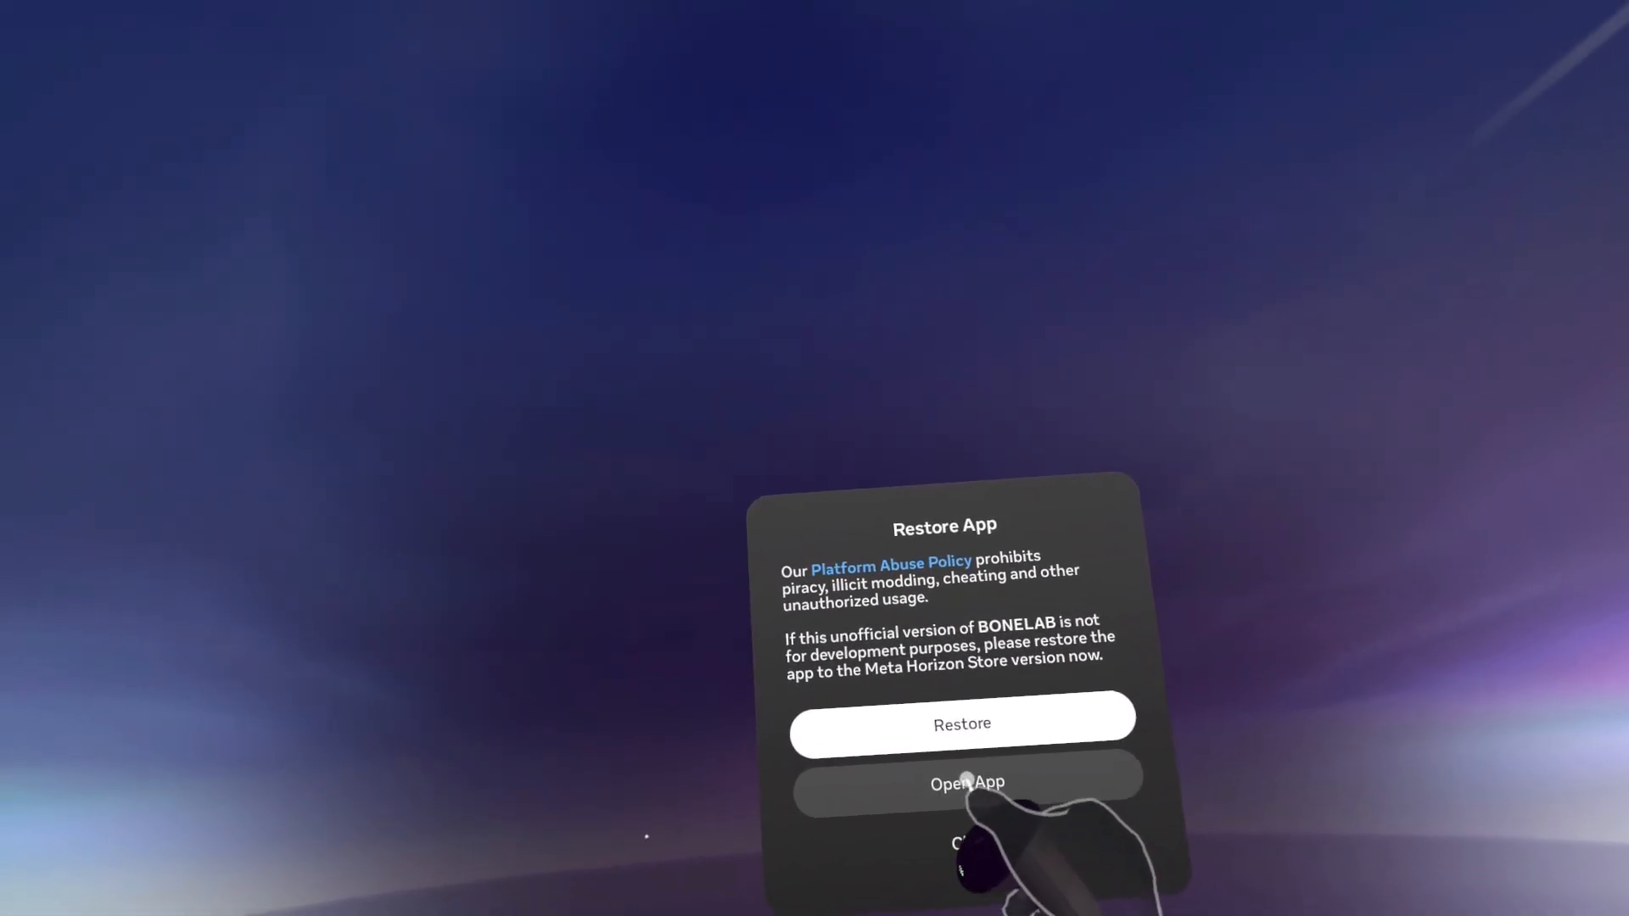
left_click(882, 687)
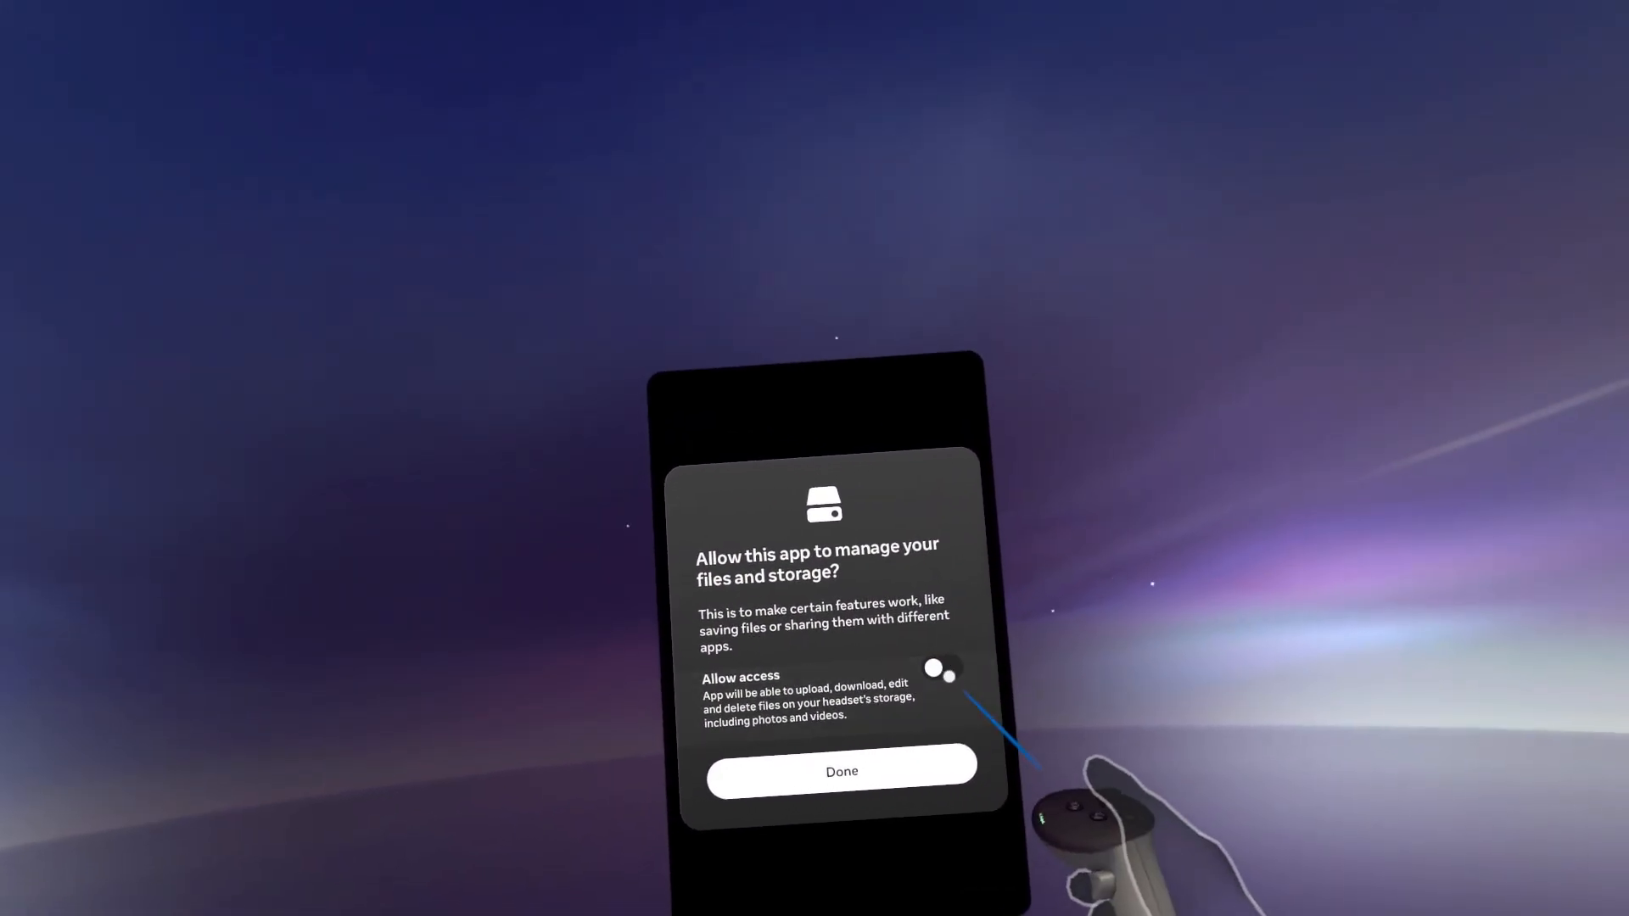
left_click(1154, 752)
left_click(1061, 863)
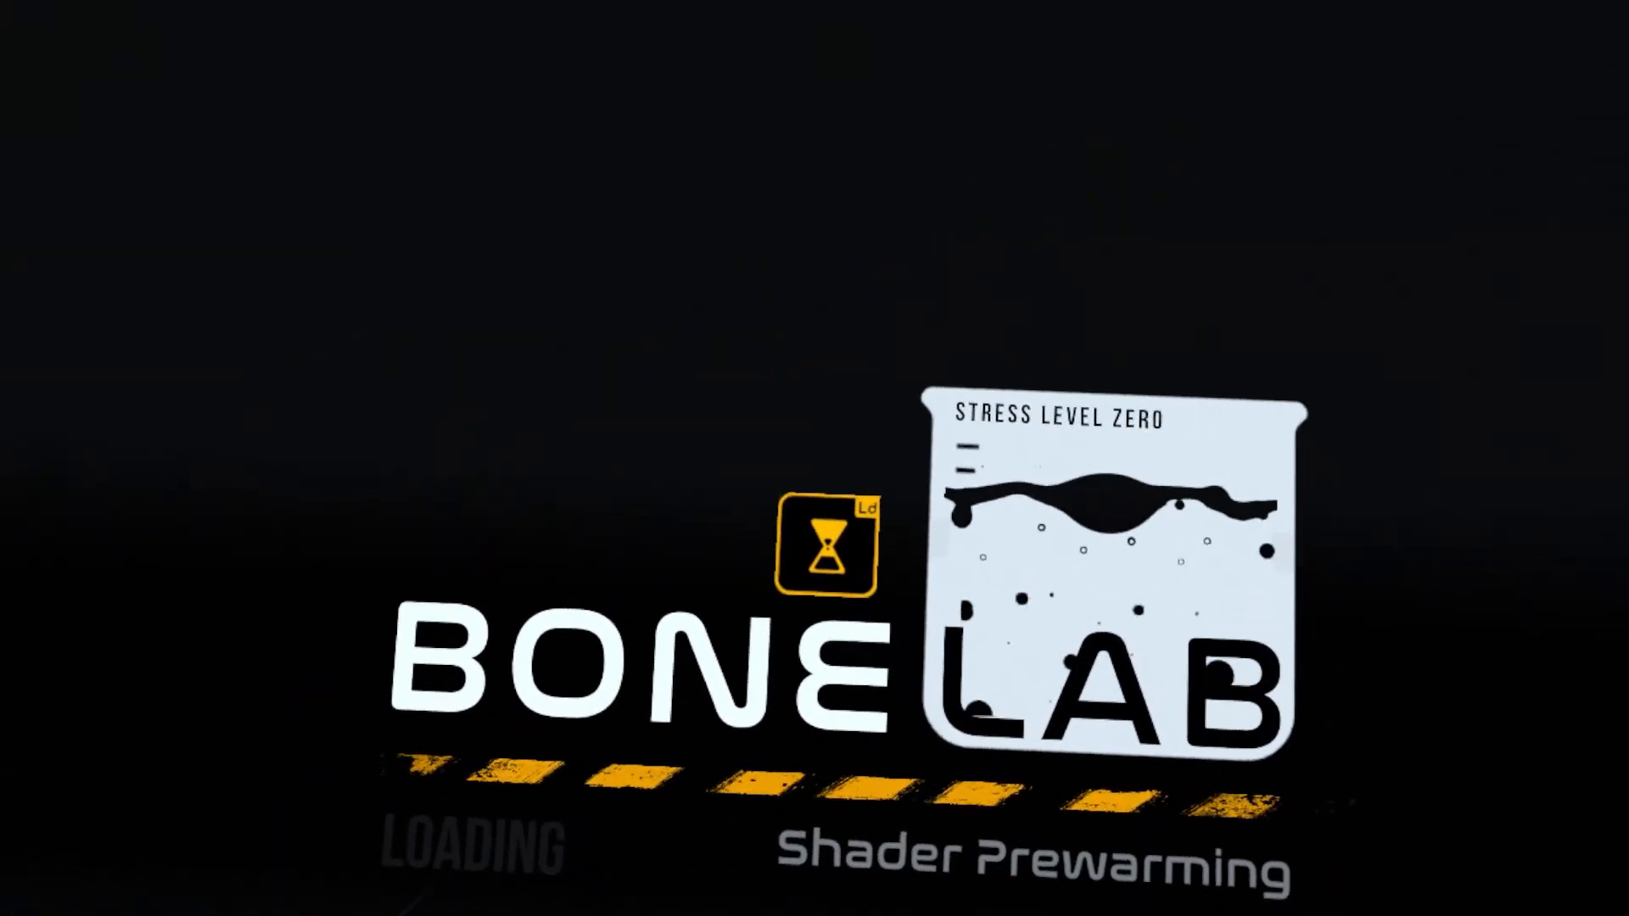
Quit BONELAB once its loading screen reaches Shader Prewarming
key("super")
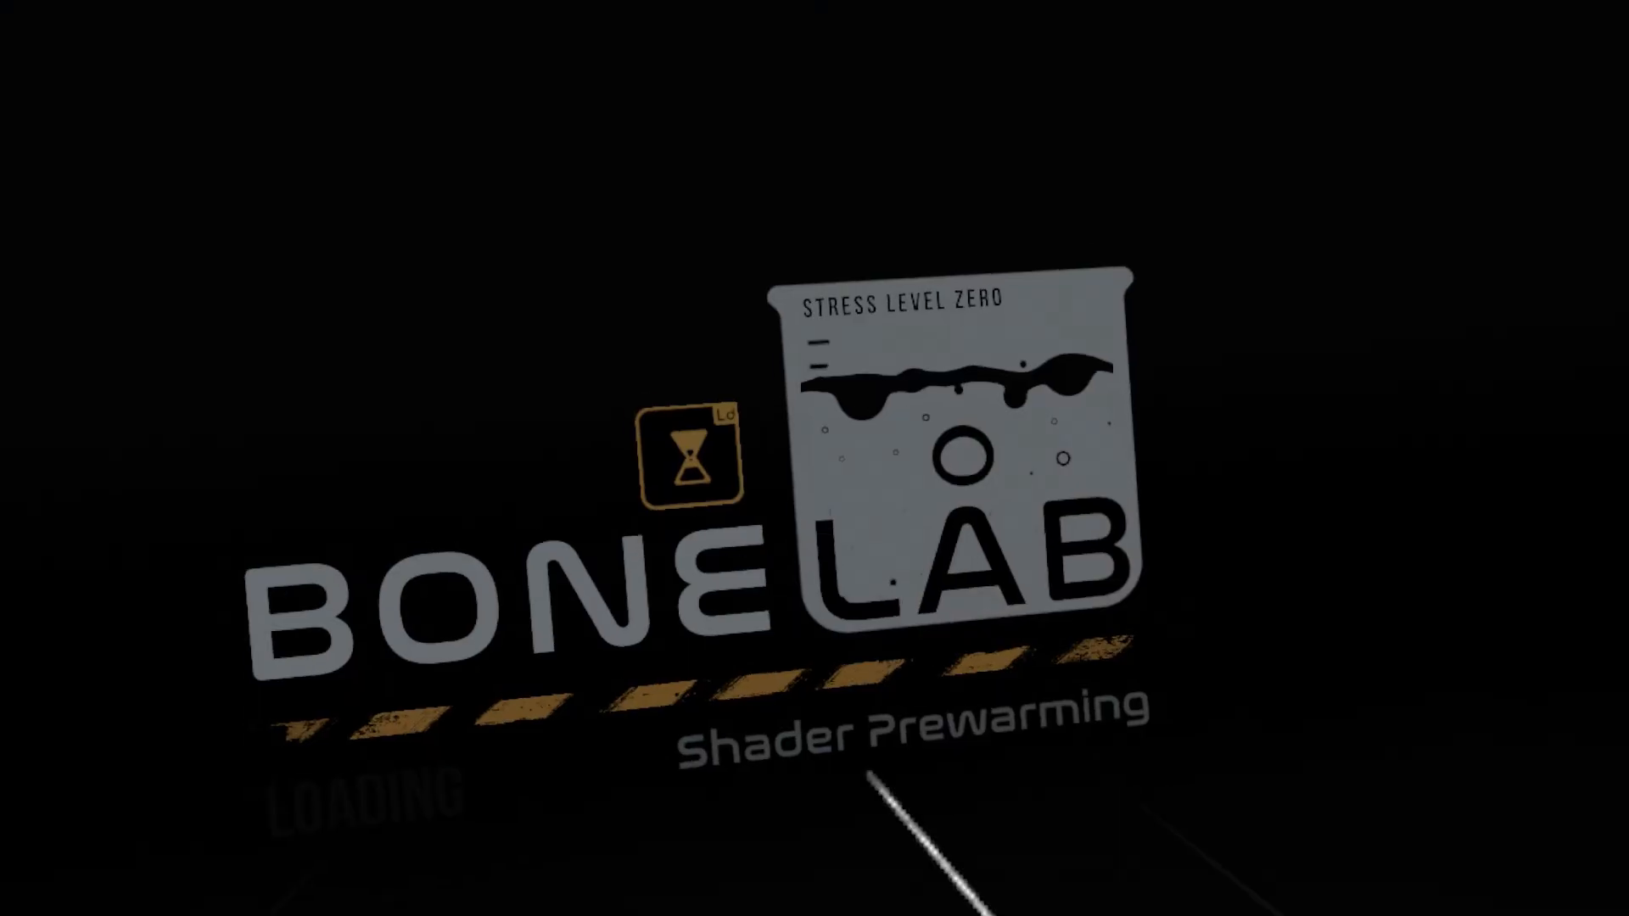
left_click(1073, 840)
left_click(1029, 746)
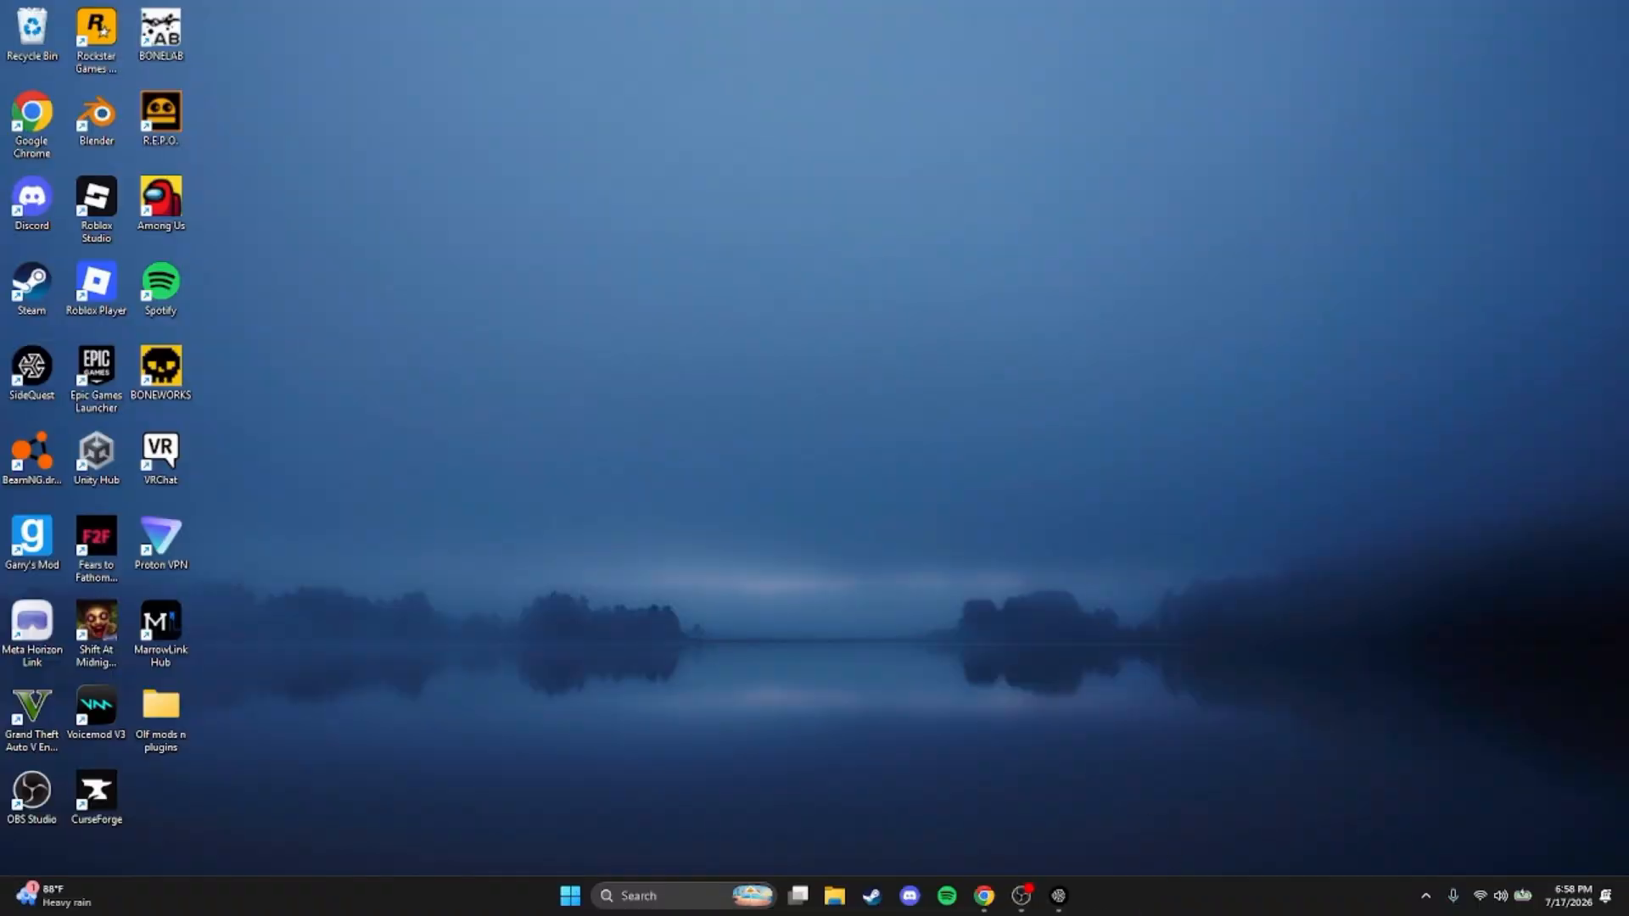
Switch to SideQuest on the PC and open the headset's MelonLoader/com.StressLevelZero.BONELAB folder in its file manager
left_click(1058, 898)
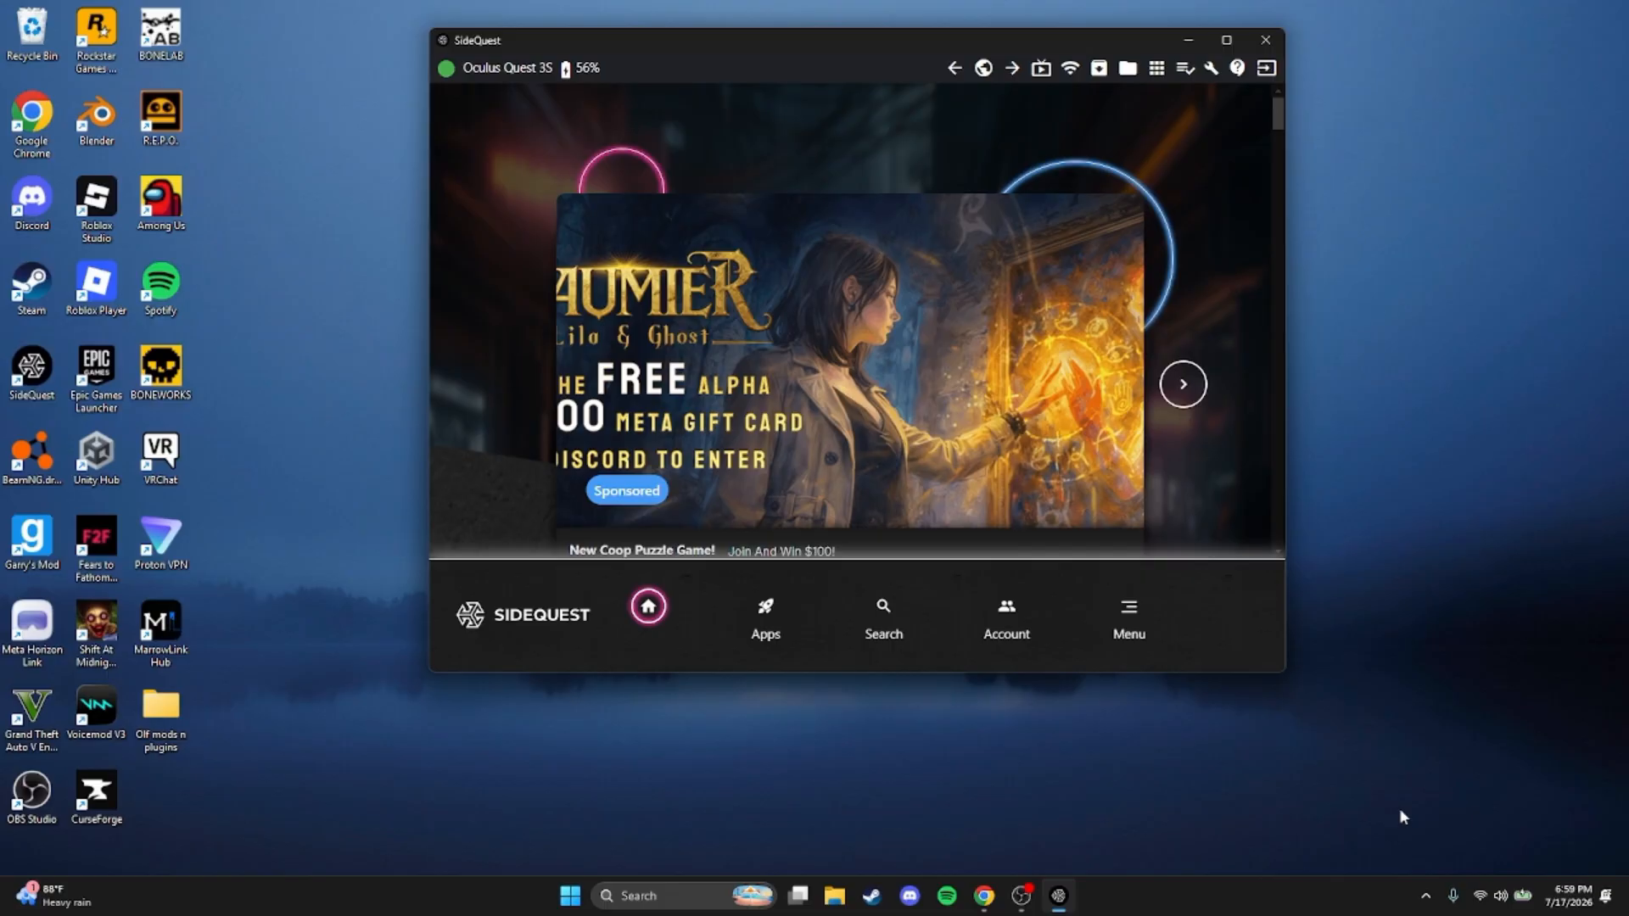
left_click(1127, 70)
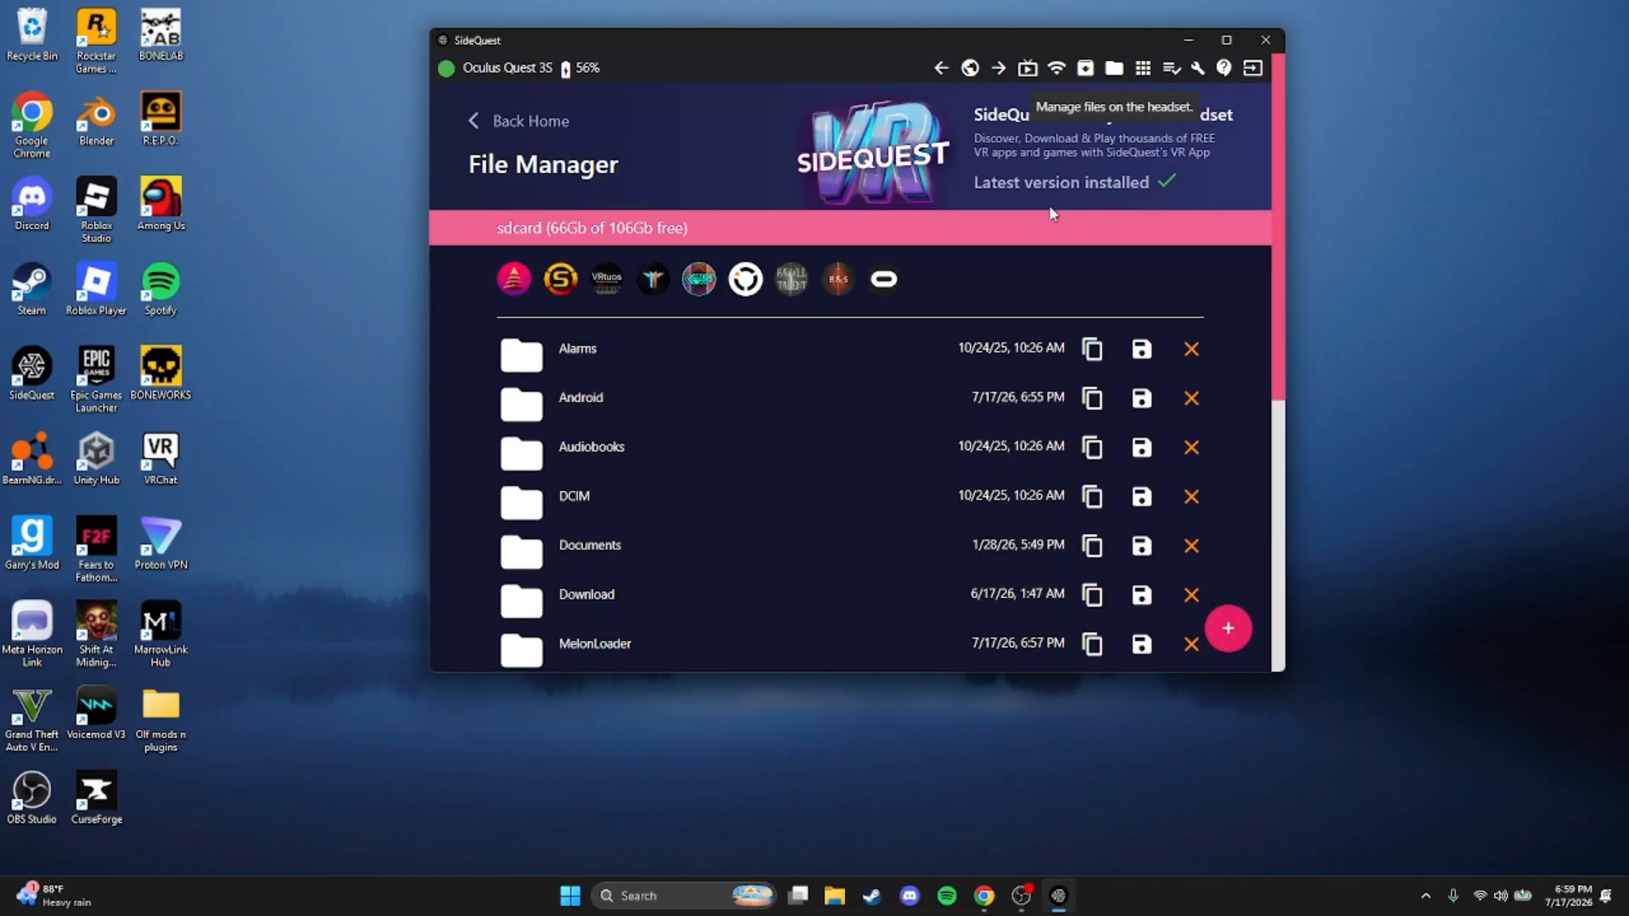
scroll(578, 465, "down", 2)
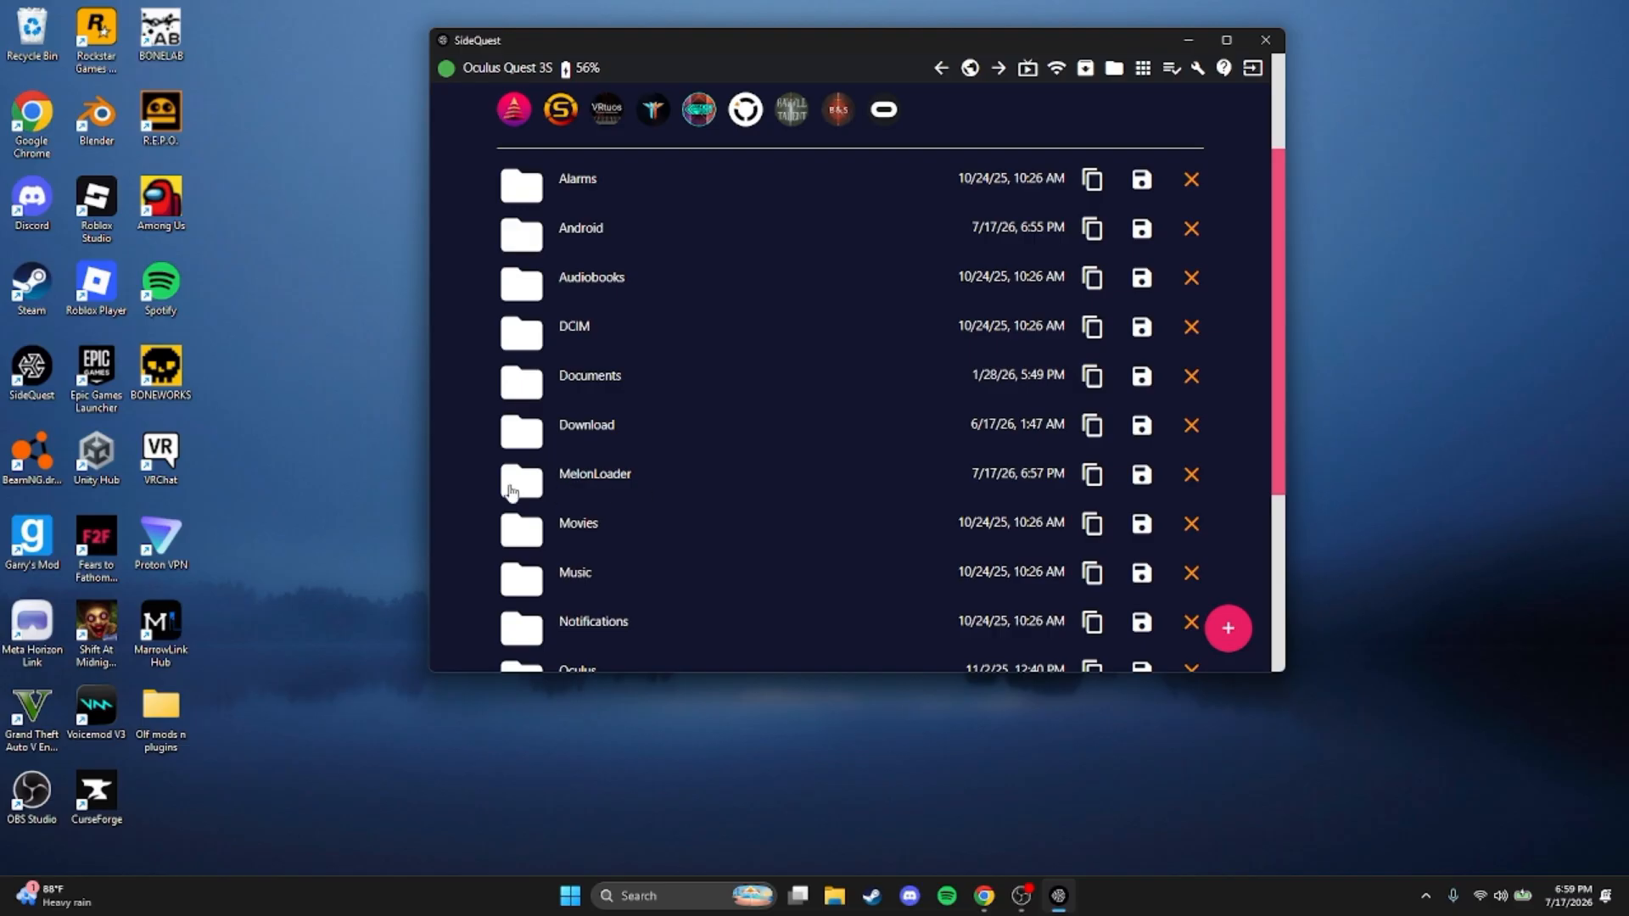
left_click(588, 480)
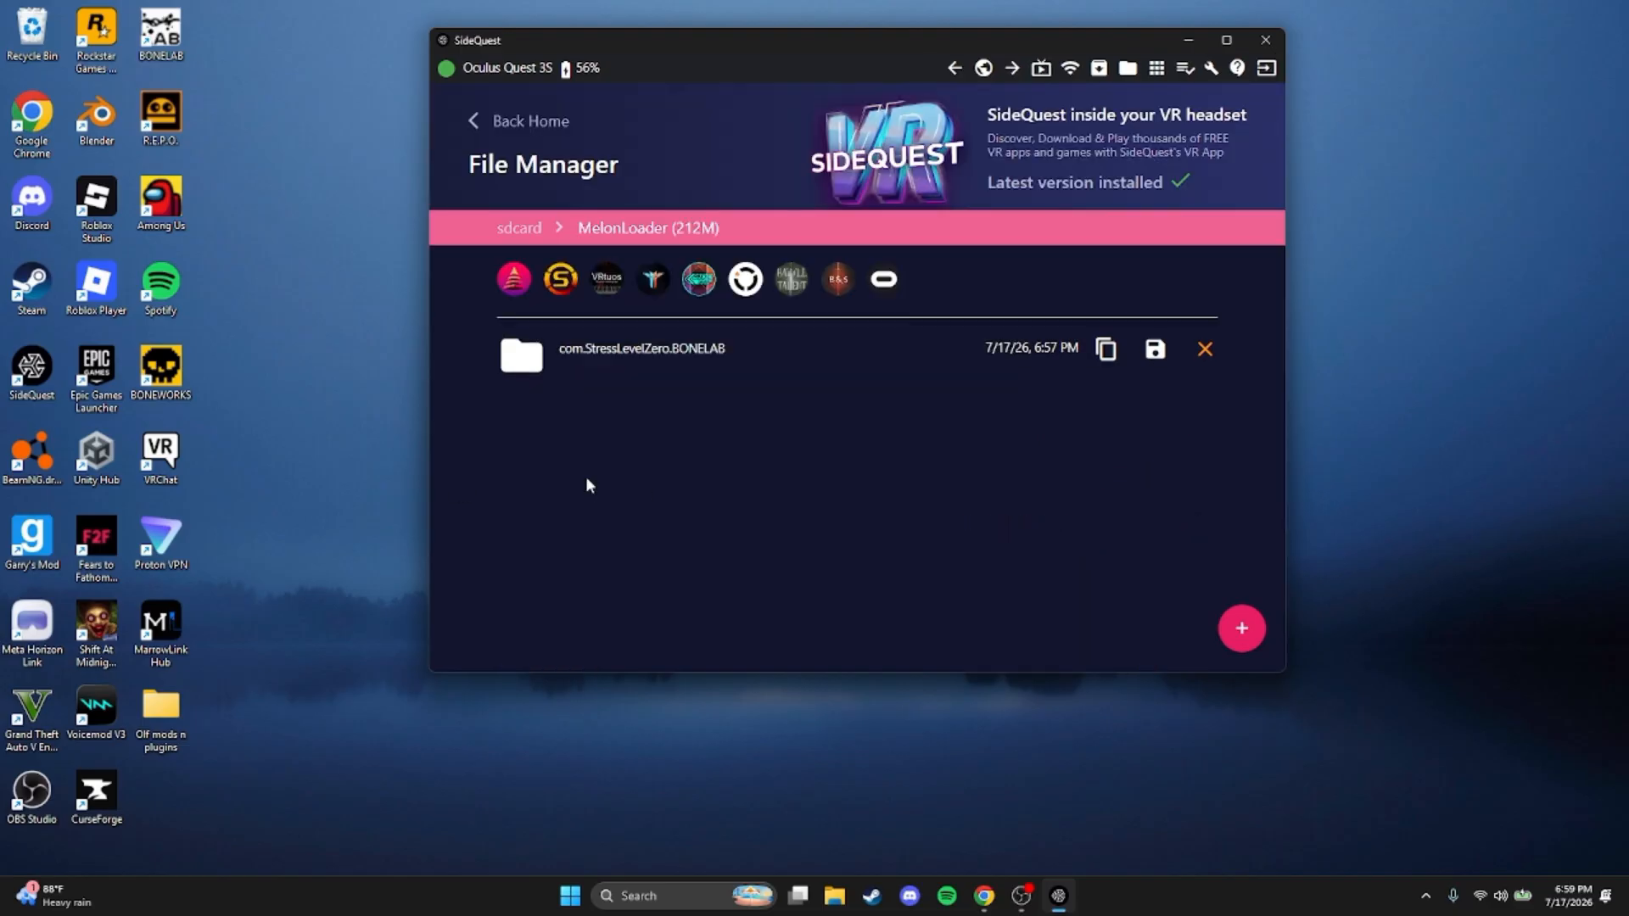
left_click(690, 360)
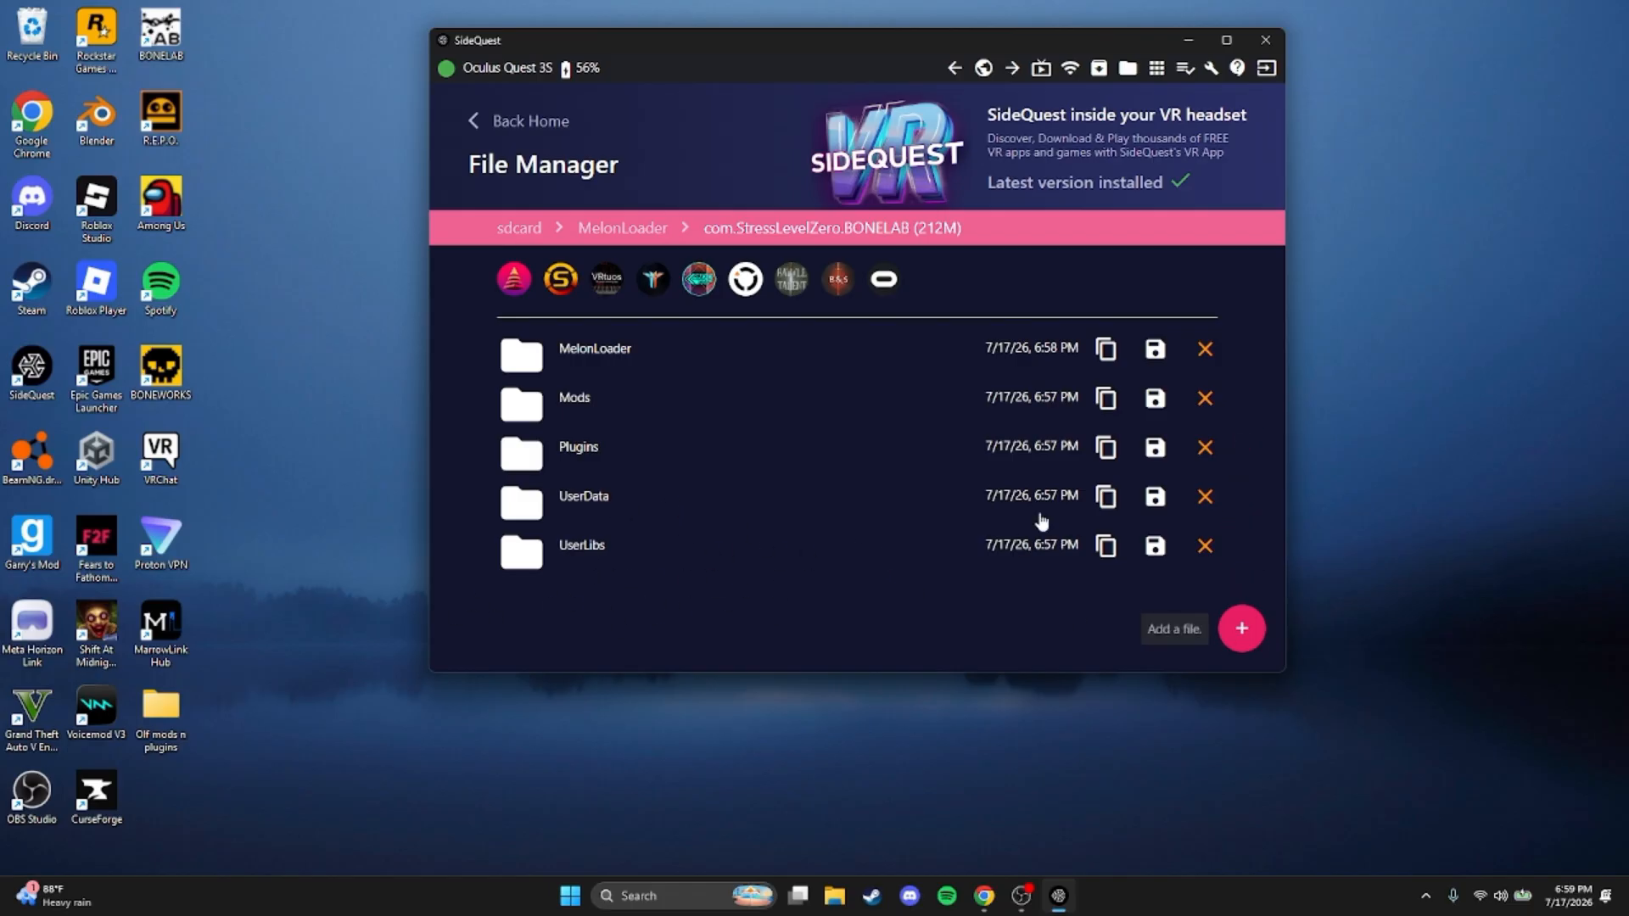
Switch to File Explorer and delete the zipped lemoninstaller-win-x64 (1) archive from the Downloads folder
left_click(836, 897)
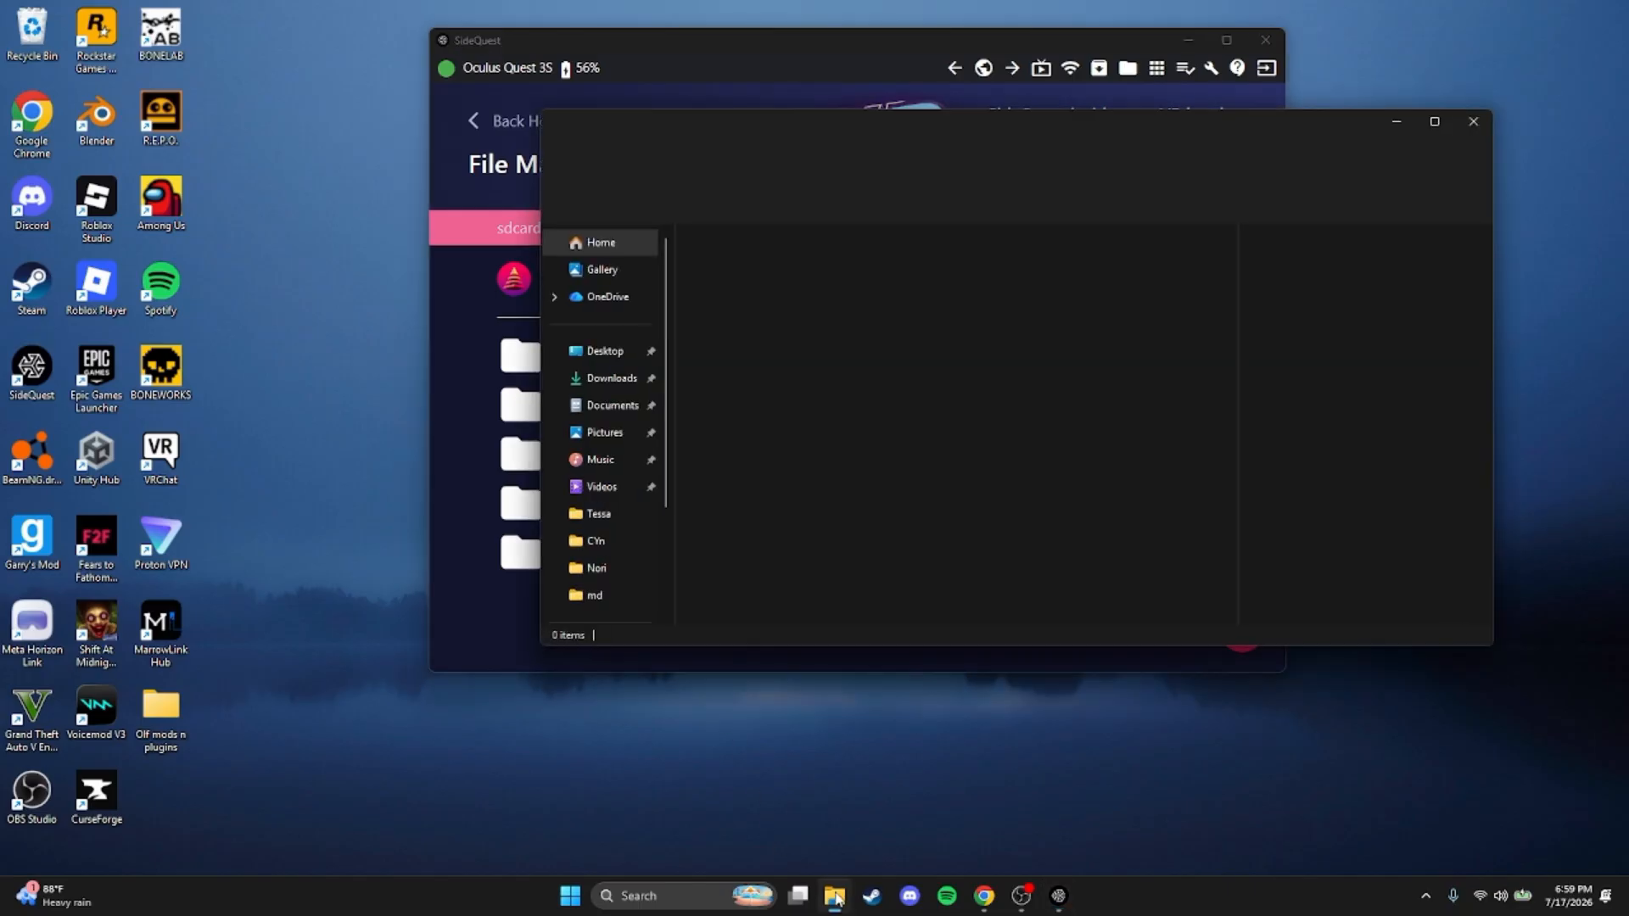
left_click(624, 380)
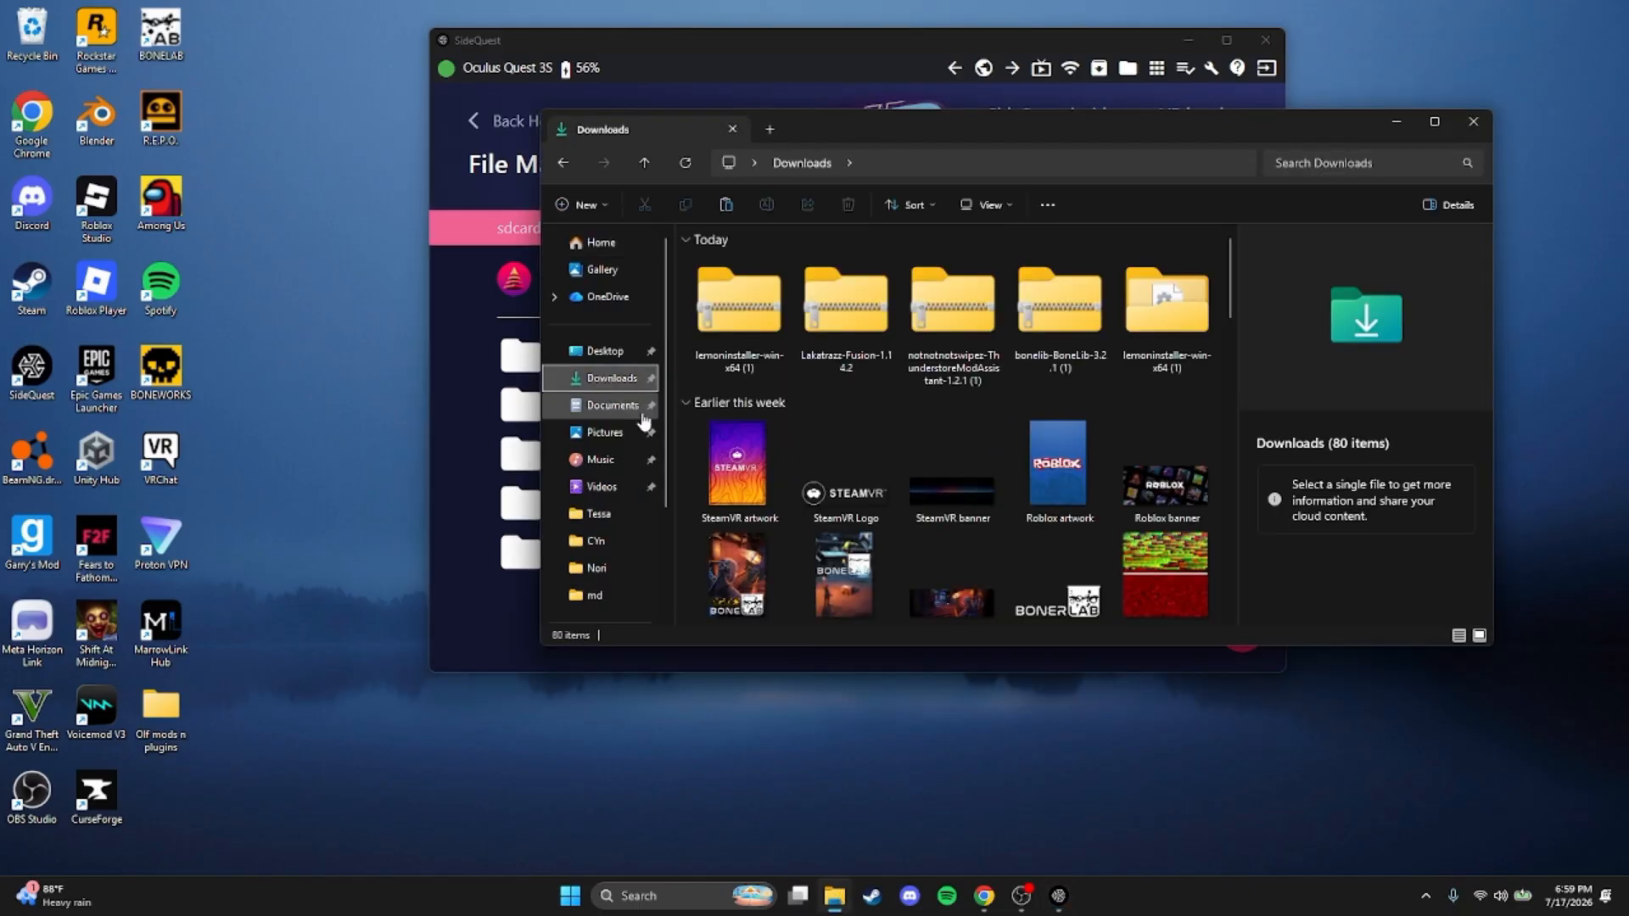
left_click(753, 301)
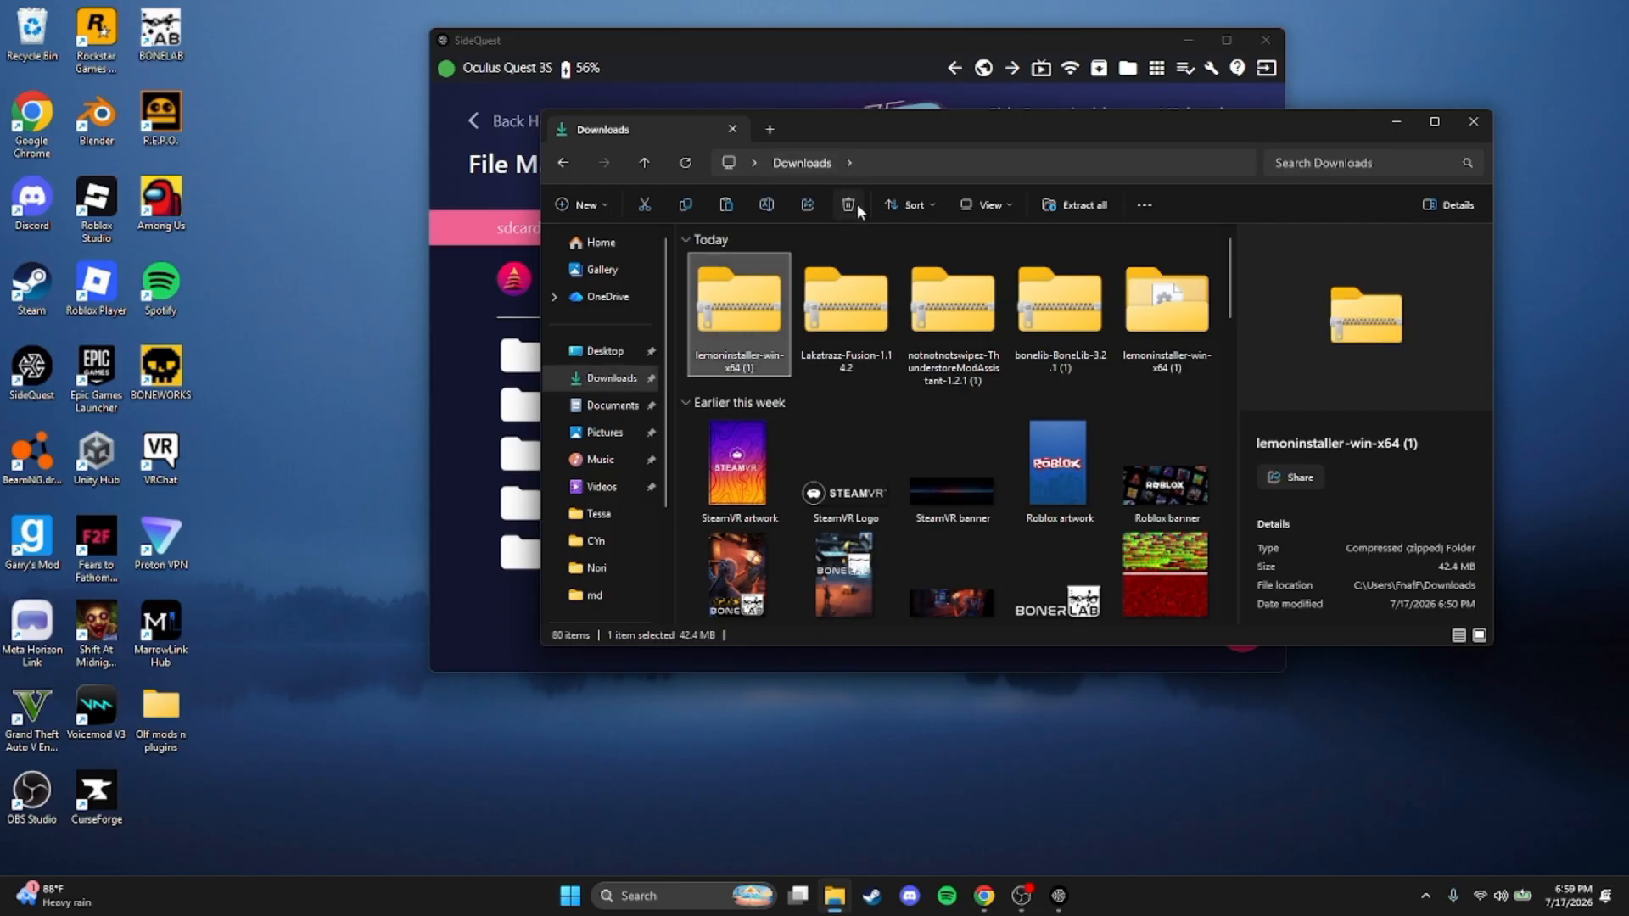
left_click(857, 206)
Extract the Lakatrazz-Fusion-1.14.2 archive within Downloads and close the extracted folder's window
left_click(750, 313)
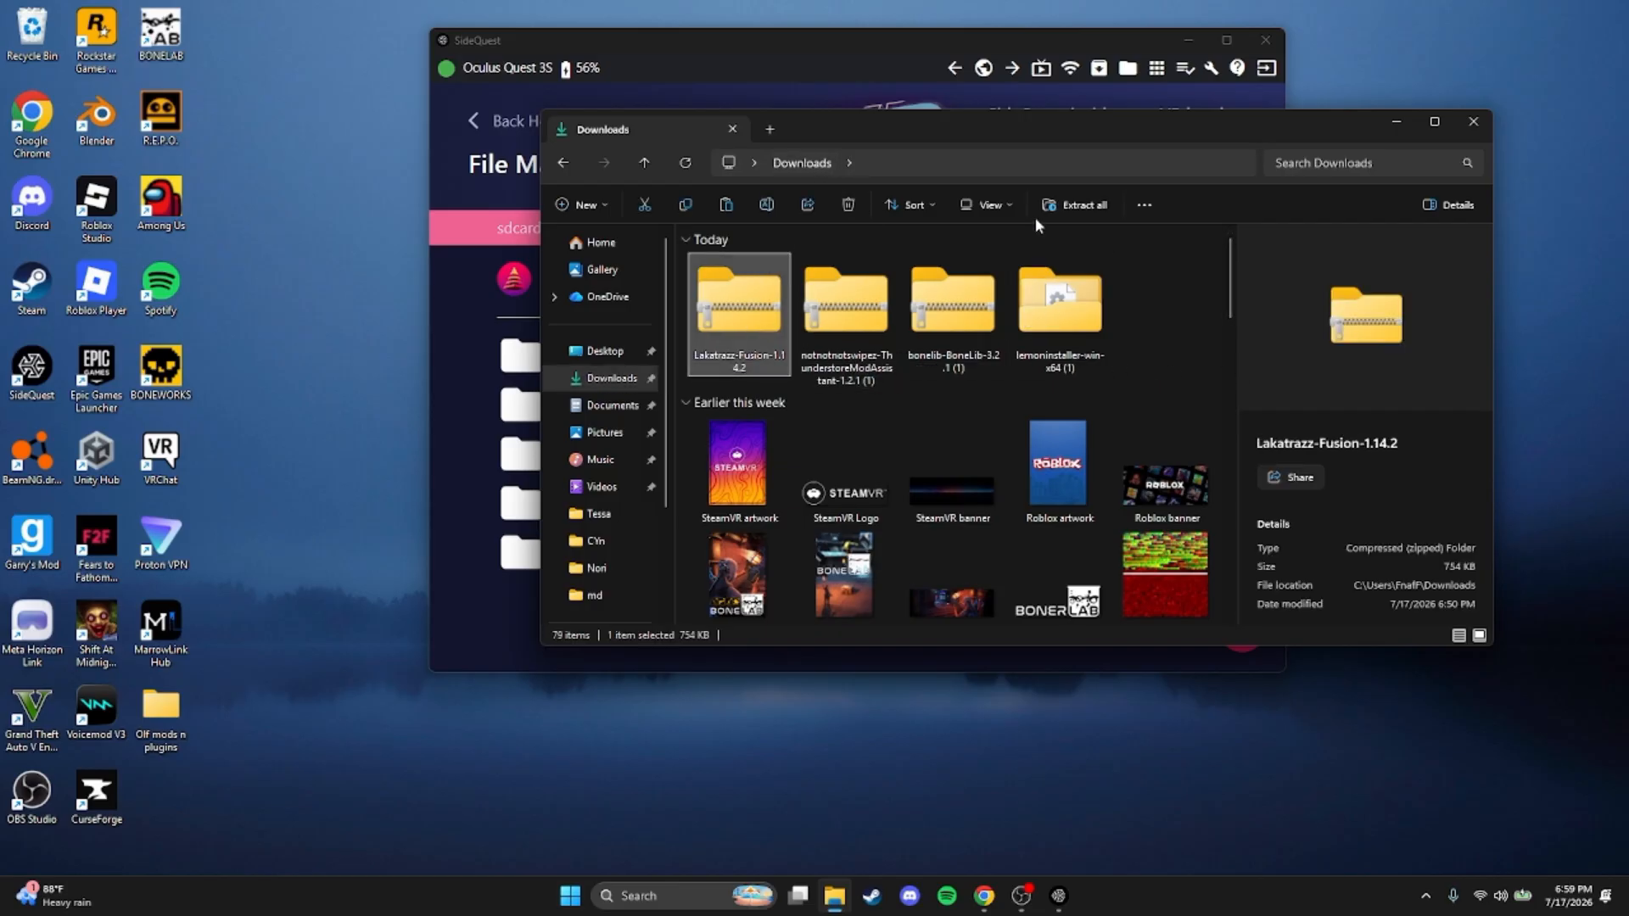
left_click(1079, 206)
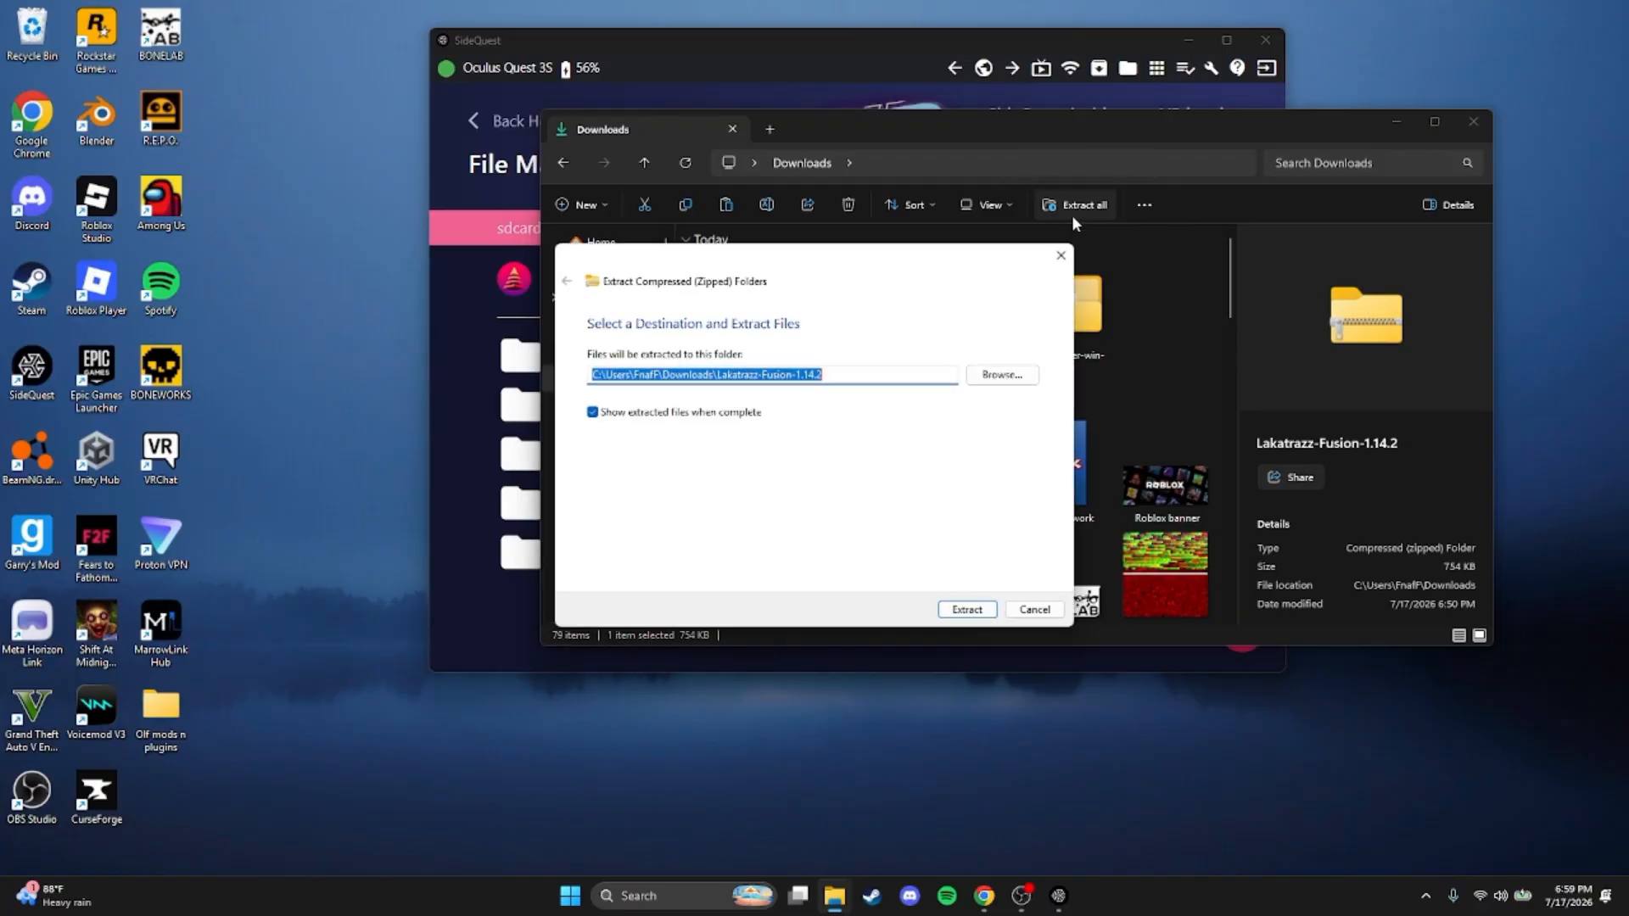
left_click(970, 610)
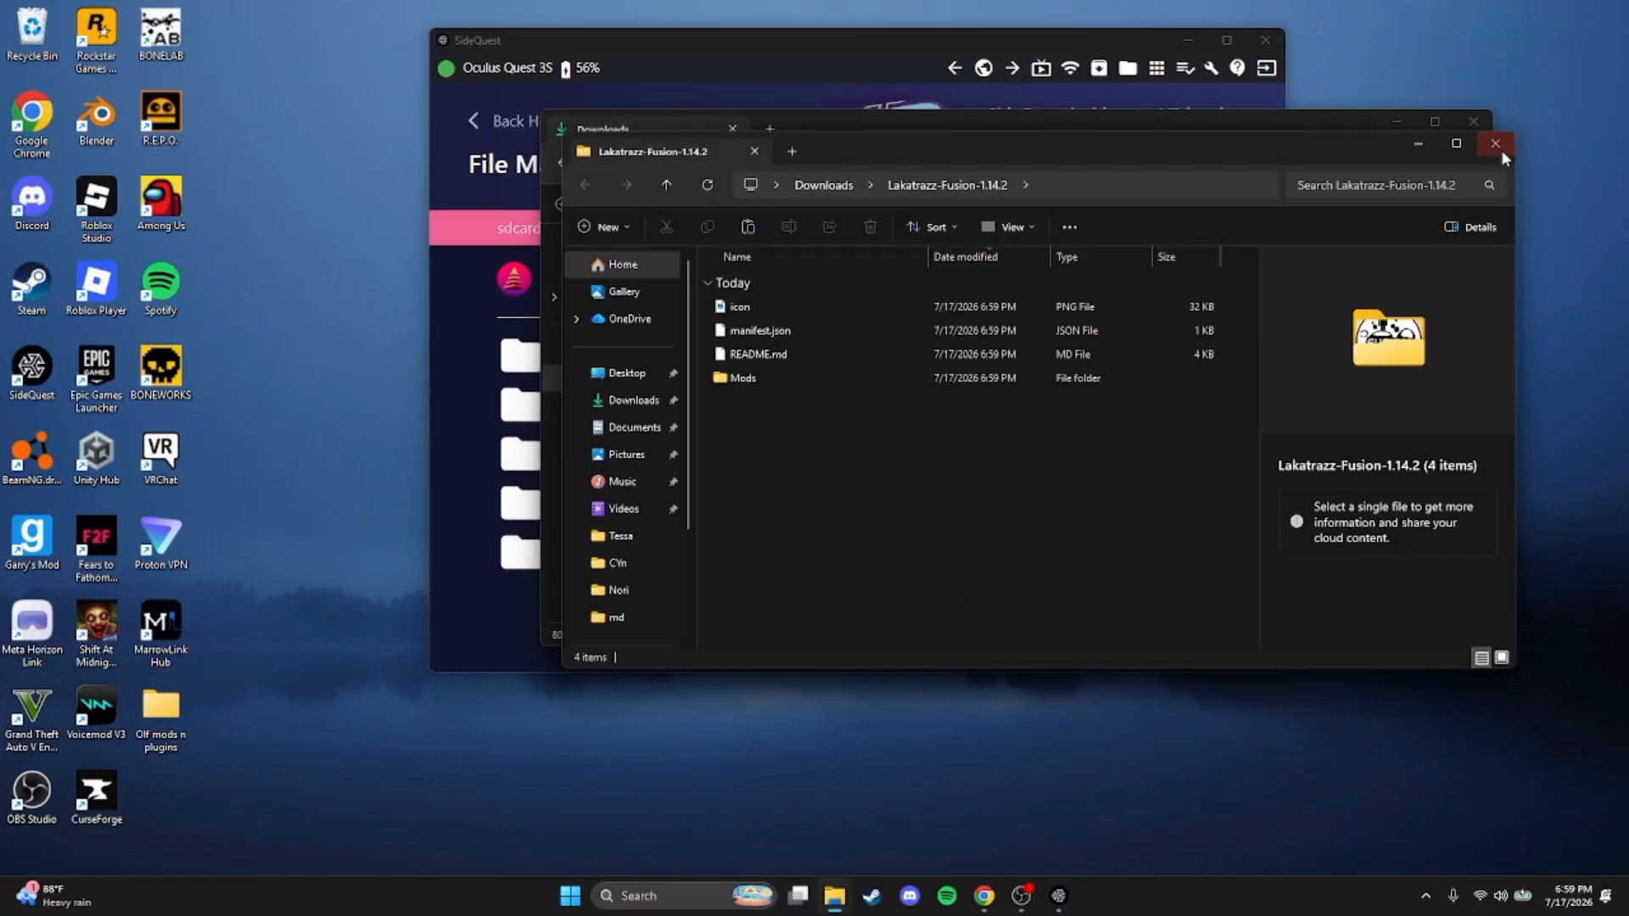
left_click(1496, 144)
Extract the notnotnotswipez-ThunderstoreModAssistant-1.2.1 (1) archive within Downloads and close the extracted folder's window
left_click(846, 314)
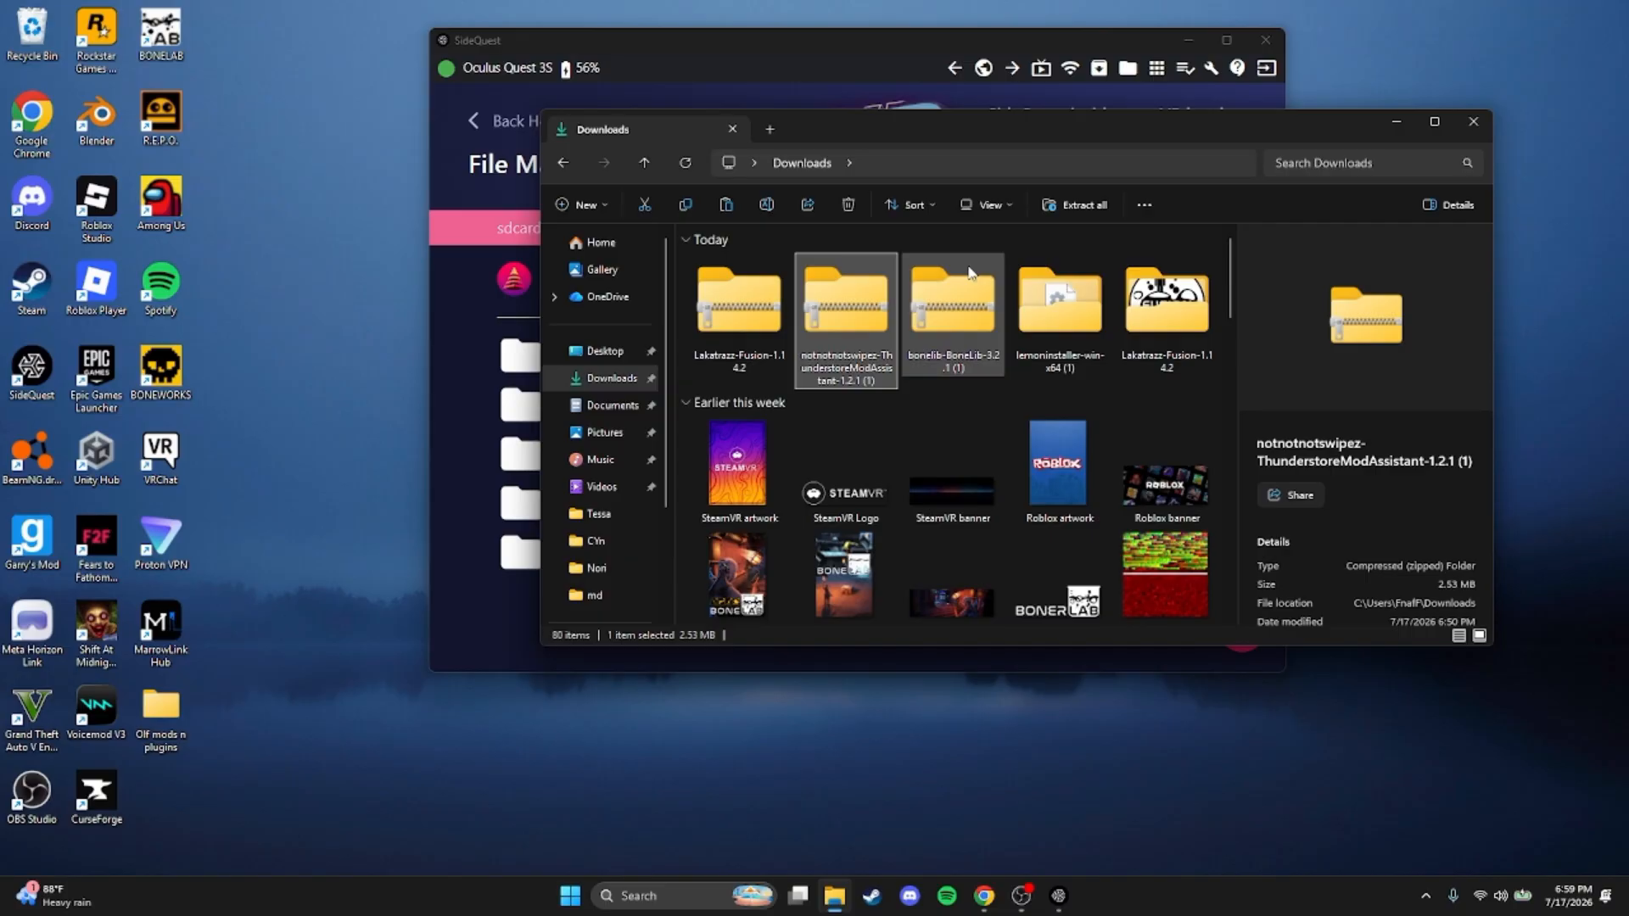
left_click(1055, 217)
left_click(957, 611)
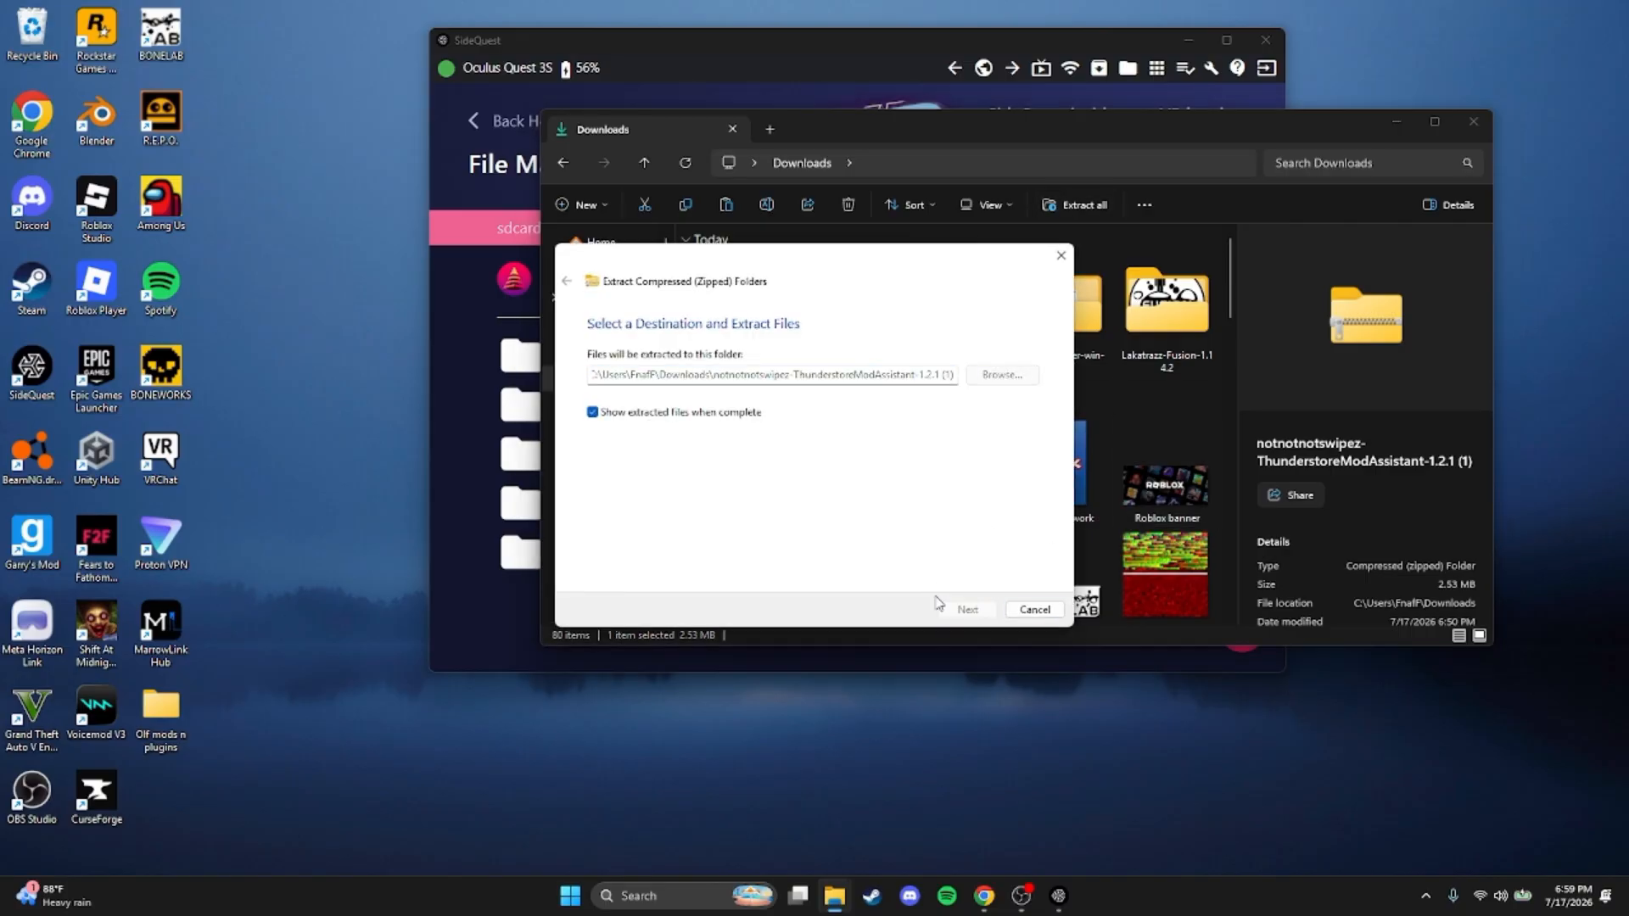
left_click(1520, 145)
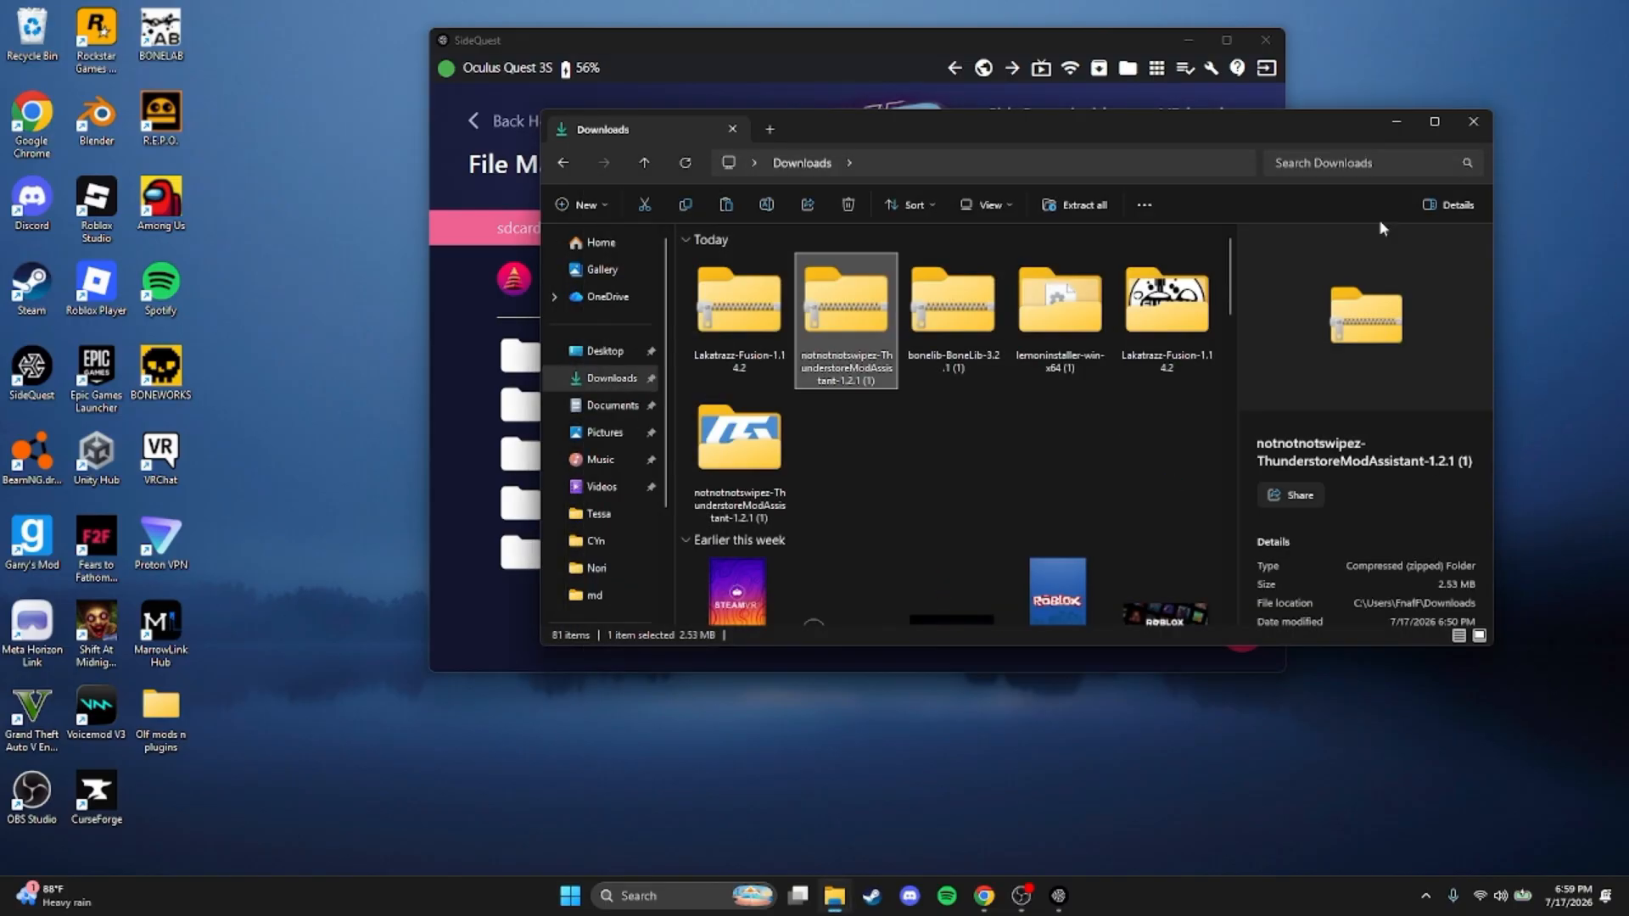
Extract the bonelib-BoneLib-3.2.1 (1) archive within Downloads and close the extracted folder's window
left_click(953, 306)
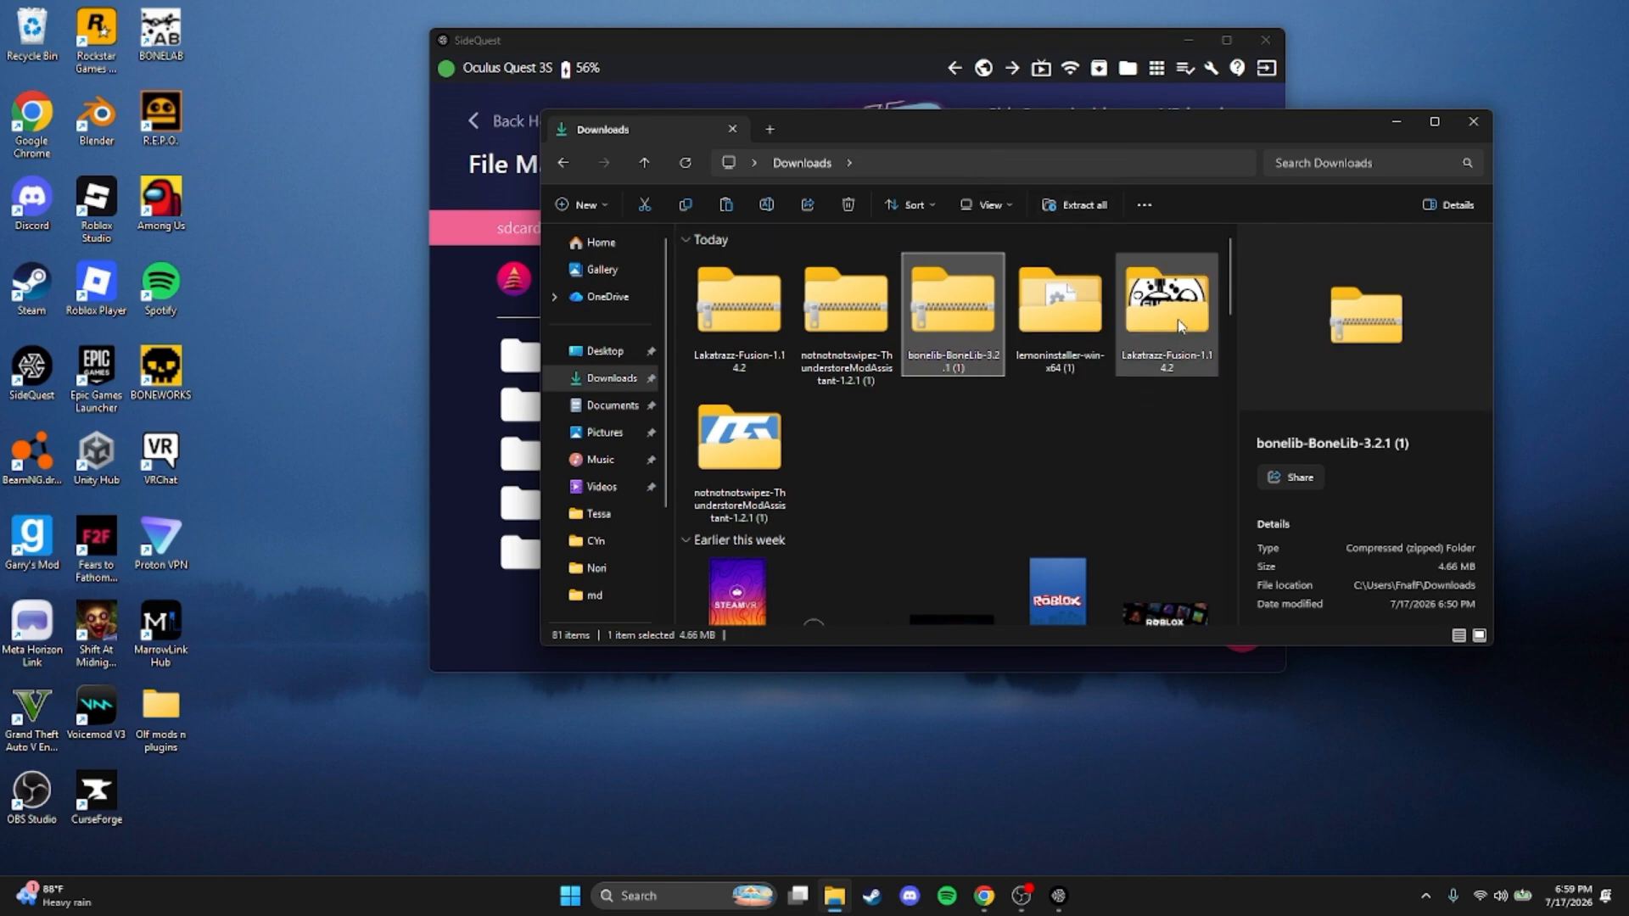
left_click(1071, 204)
left_click(956, 607)
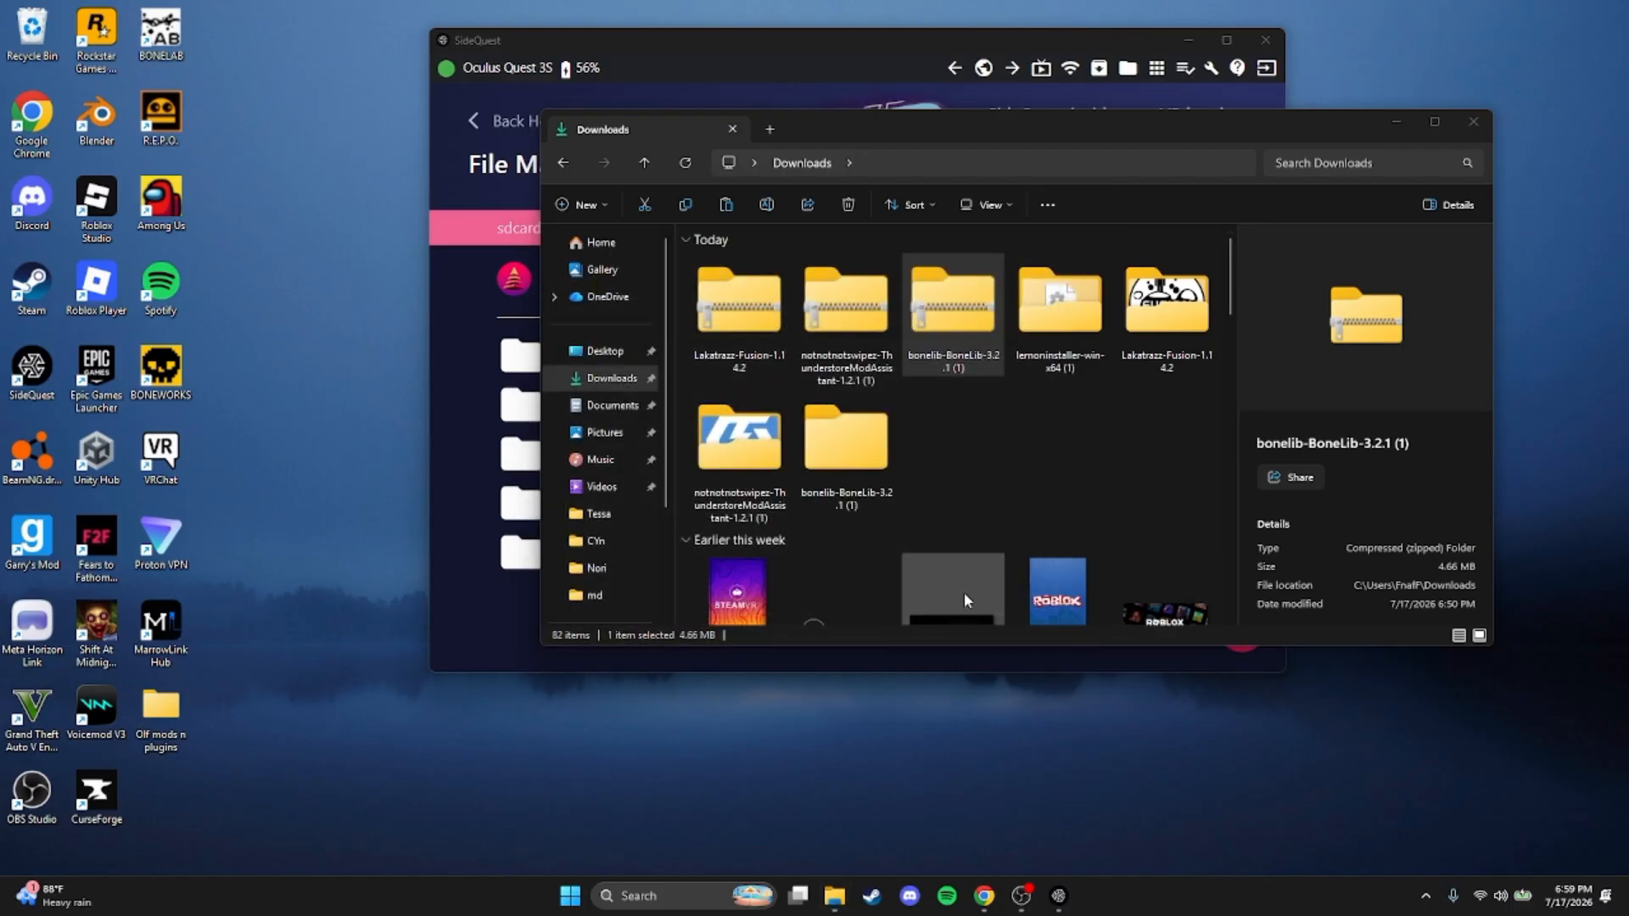
left_click(1540, 188)
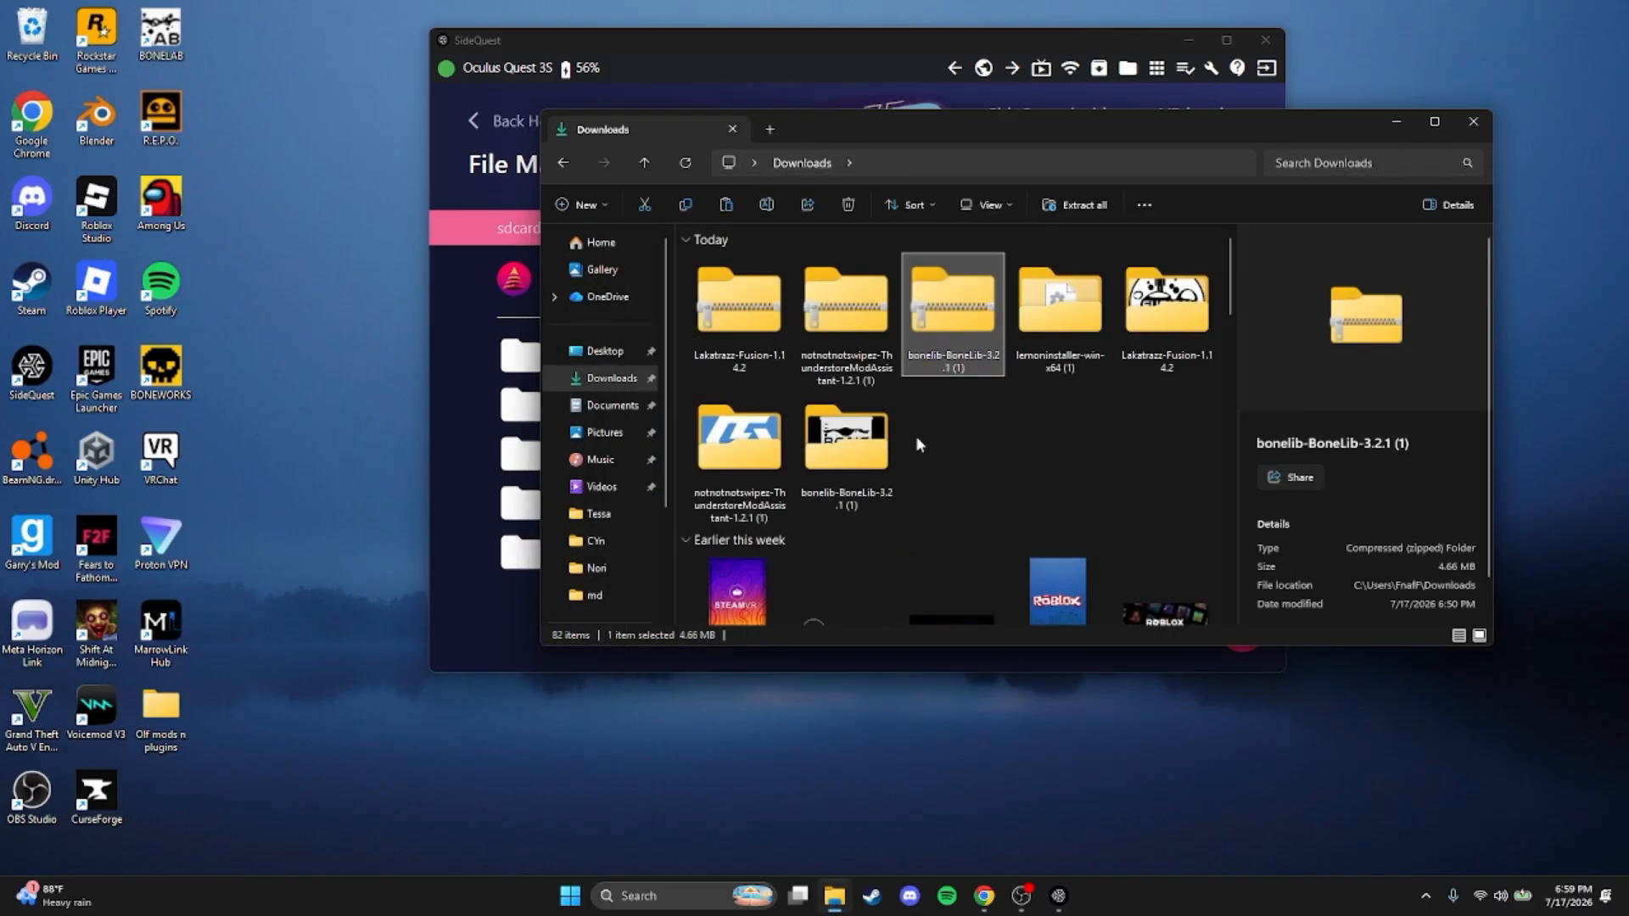
Delete the zipped Fusion, ThunderstoreModAssistant and BoneLib archives from Downloads, keeping their extracted folders
left_click(737, 317, "shift")
left_click(849, 206)
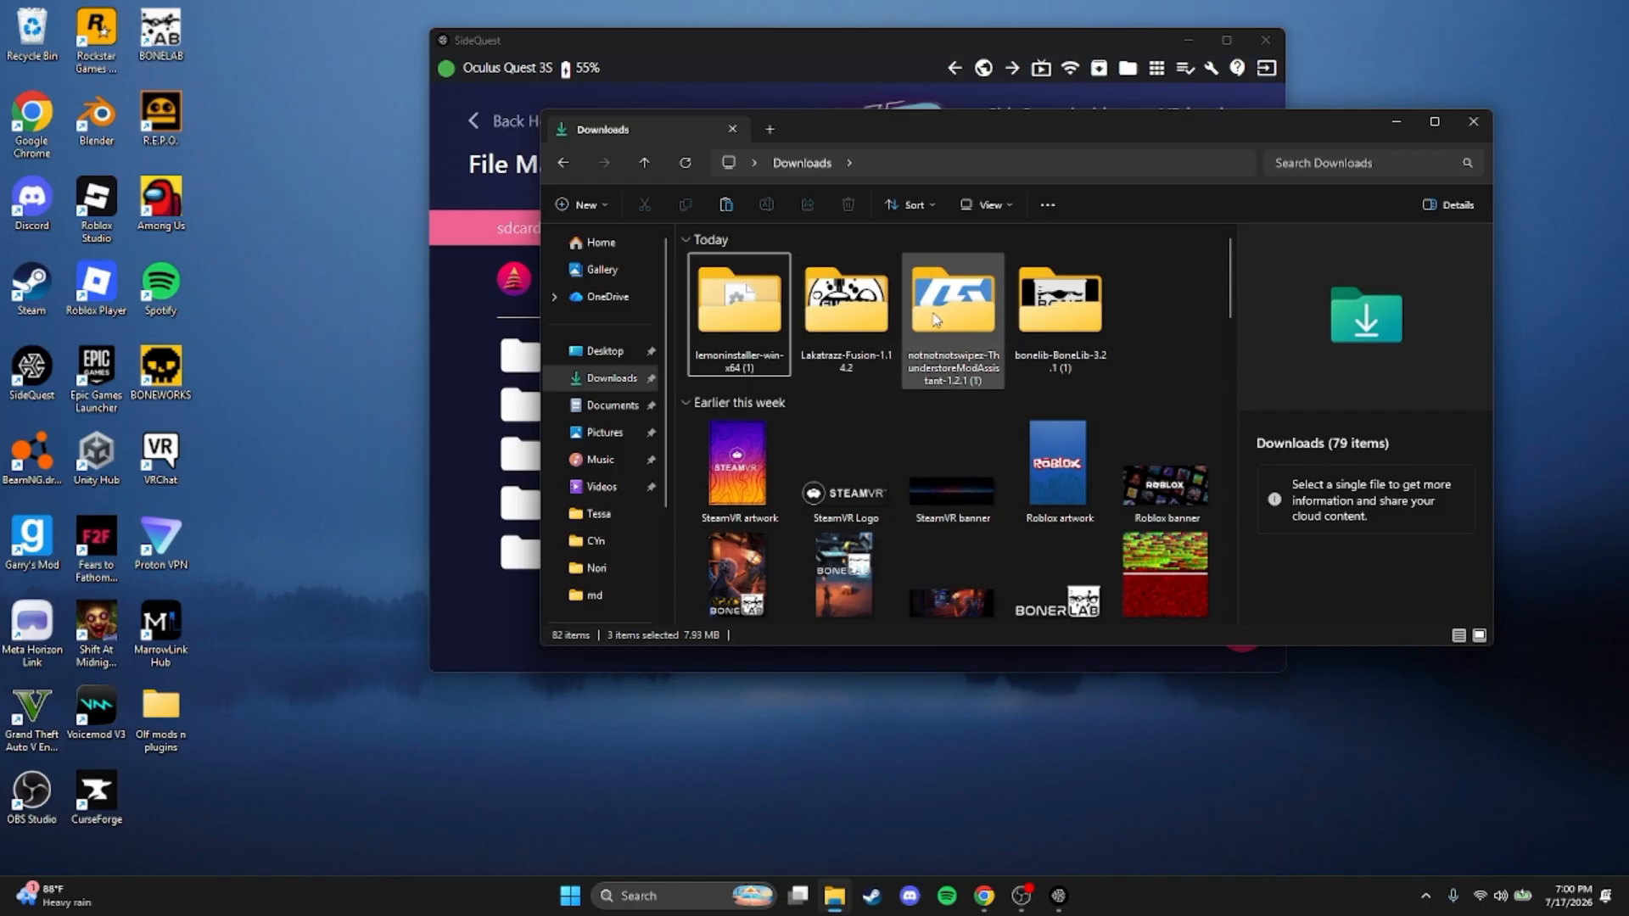
Copy both BoneLib files from the extracted bonelib-BoneLib-3.2.1 (1) archive's Mods folder into the headset's com.StressLevelZero.BONELAB Mods folder
double_click(1060, 292)
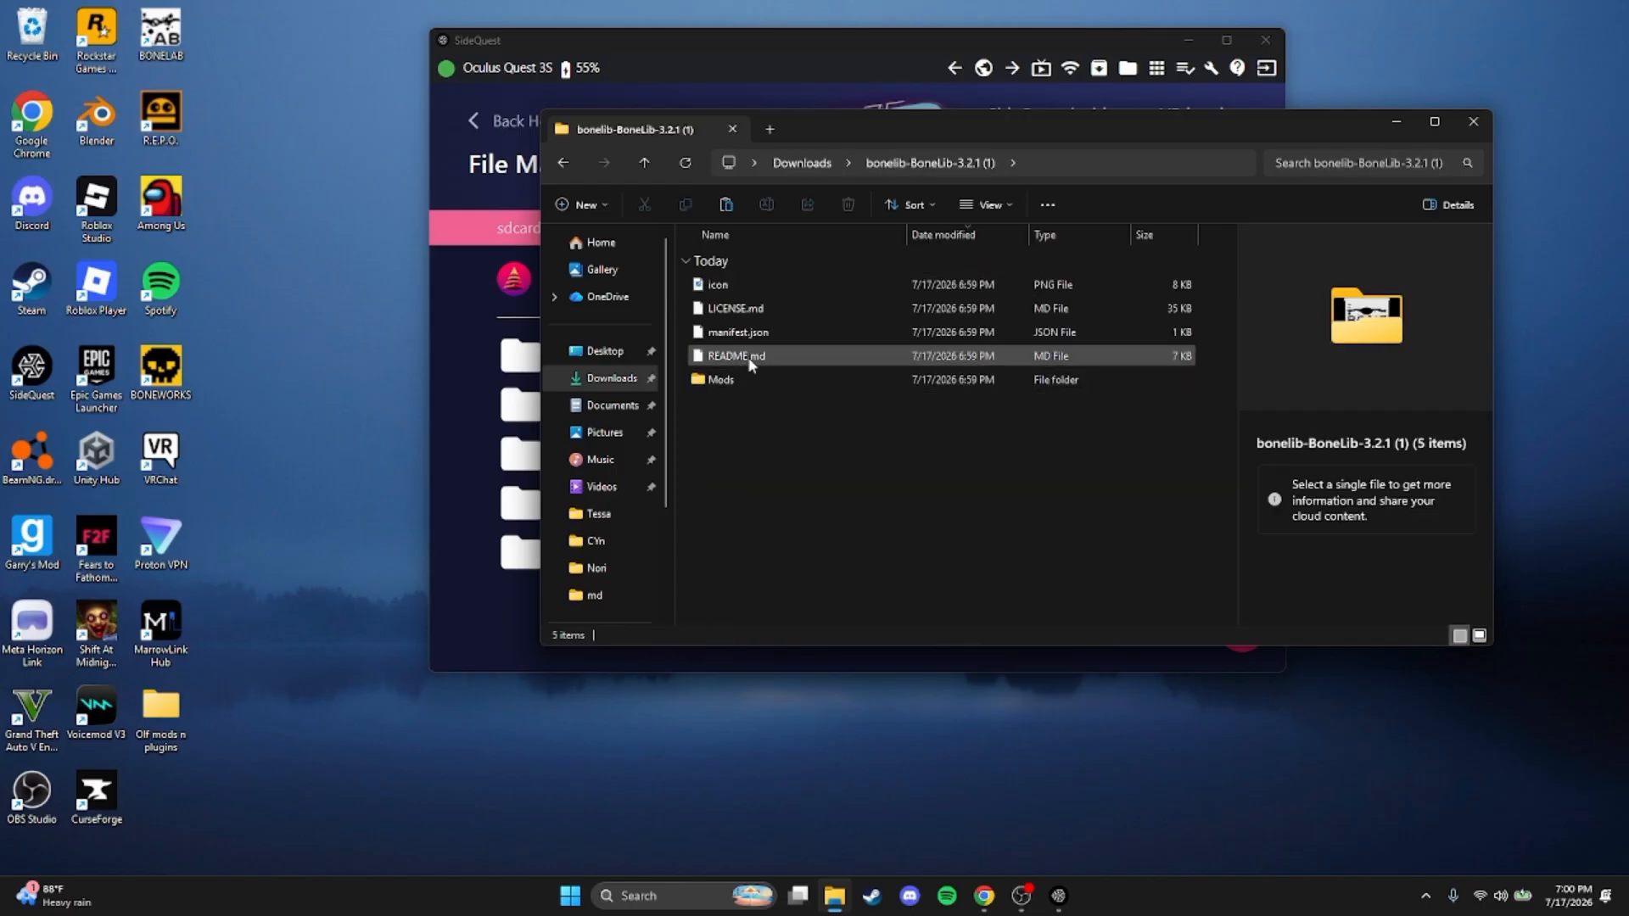
double_click(860, 388)
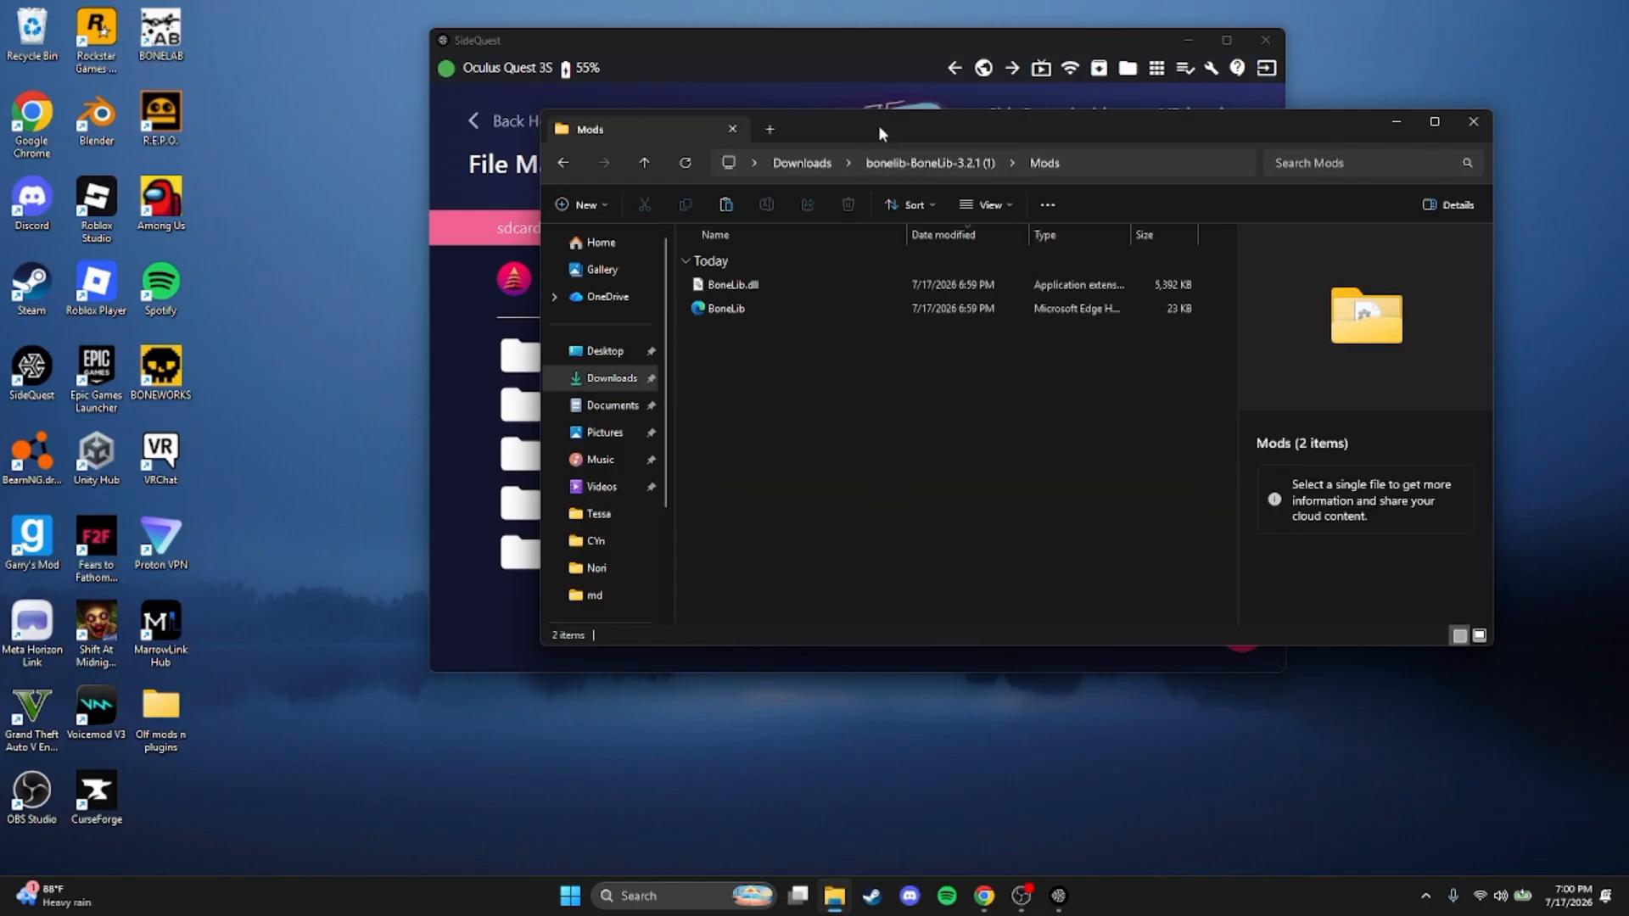
left_click_drag(886, 124, 1195, 124)
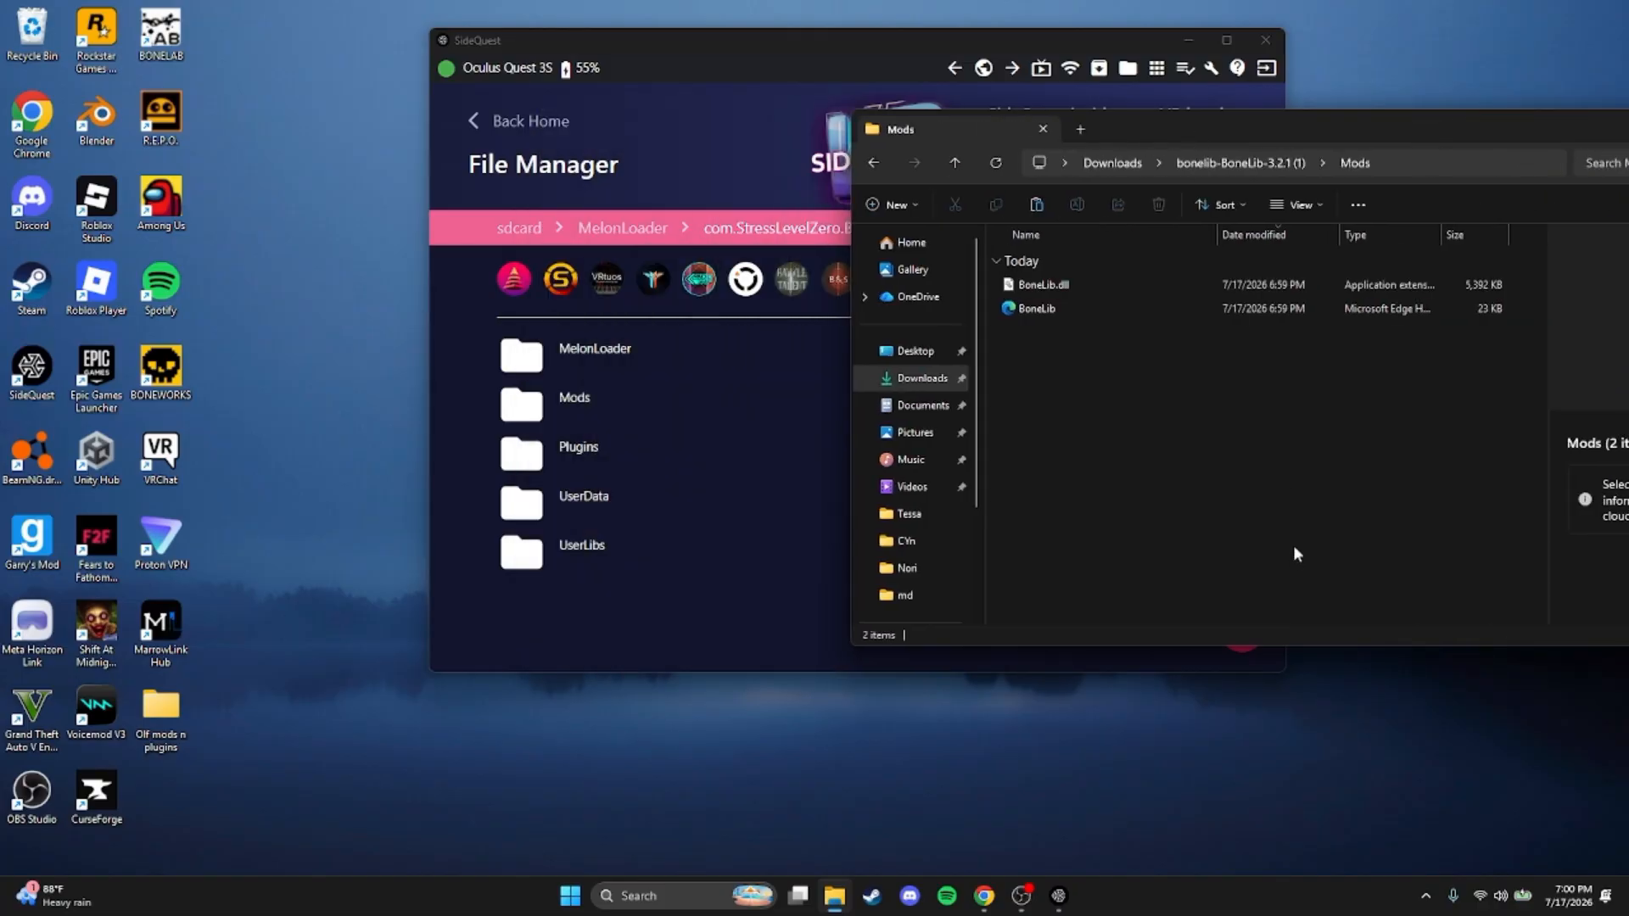
left_click_drag(1293, 545, 1037, 248)
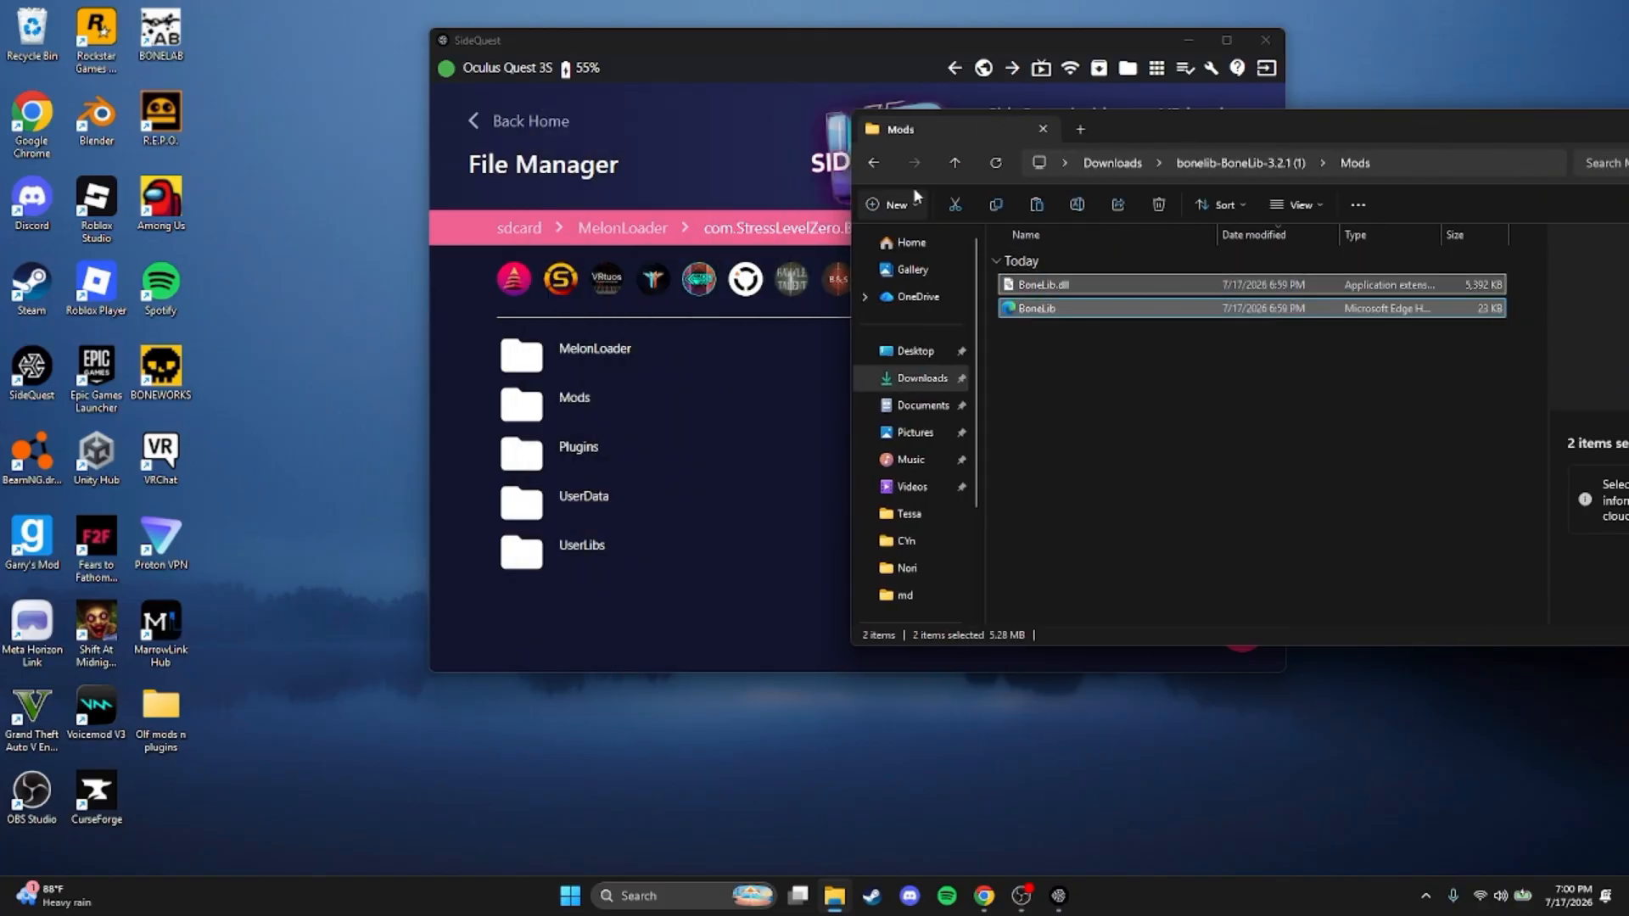
left_click(611, 404)
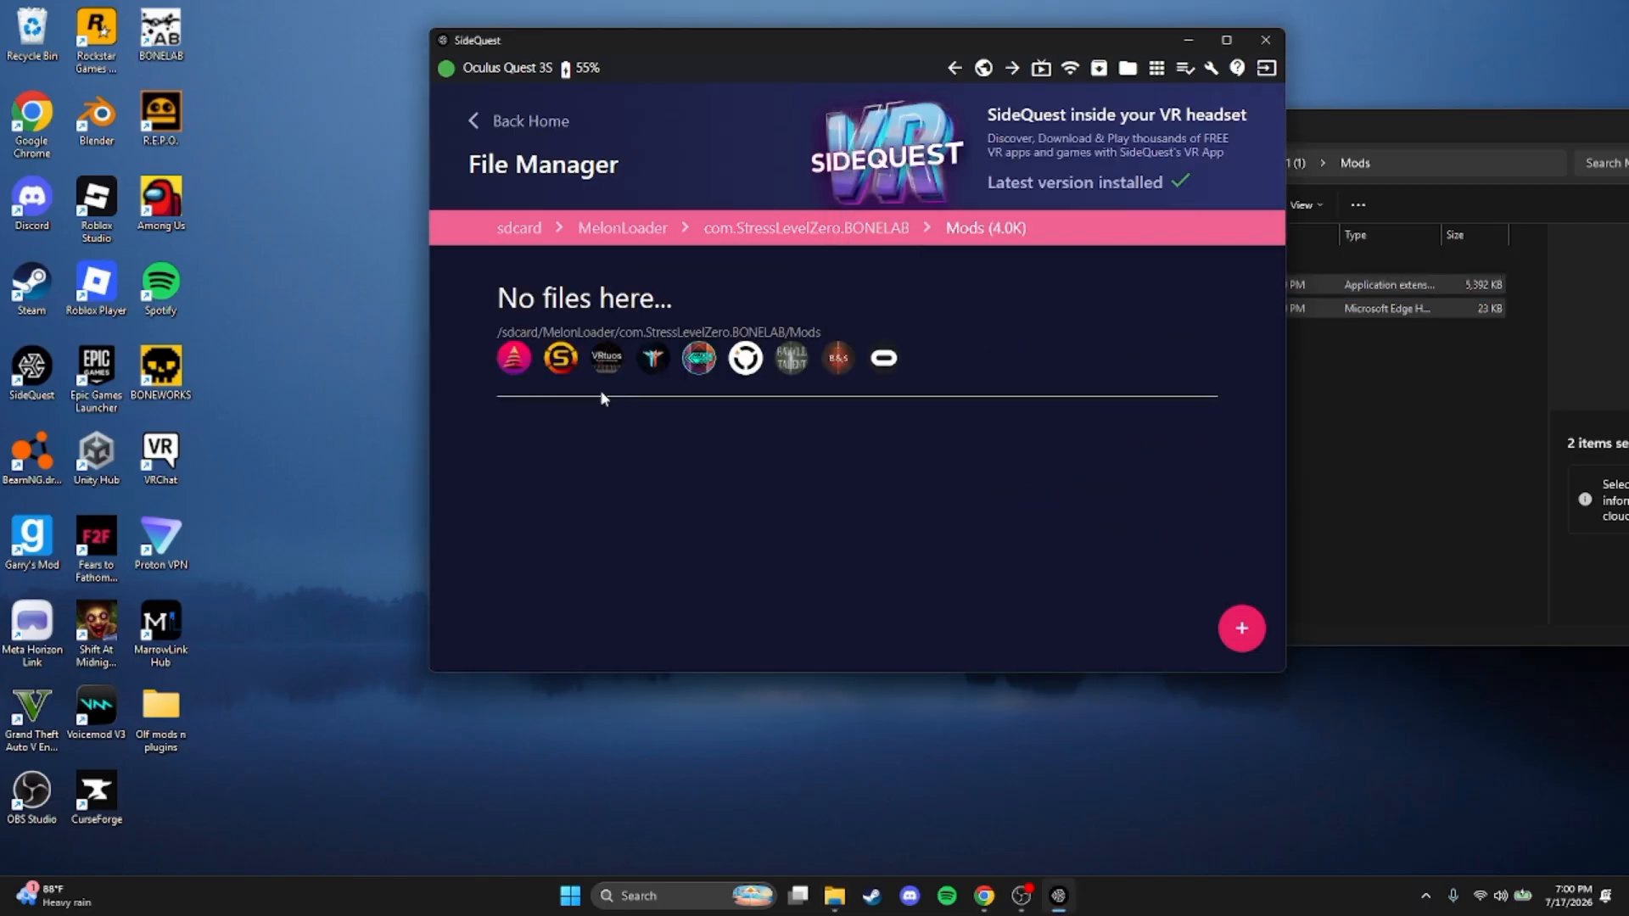
left_click(1403, 505)
left_click_drag(1133, 406, 693, 507)
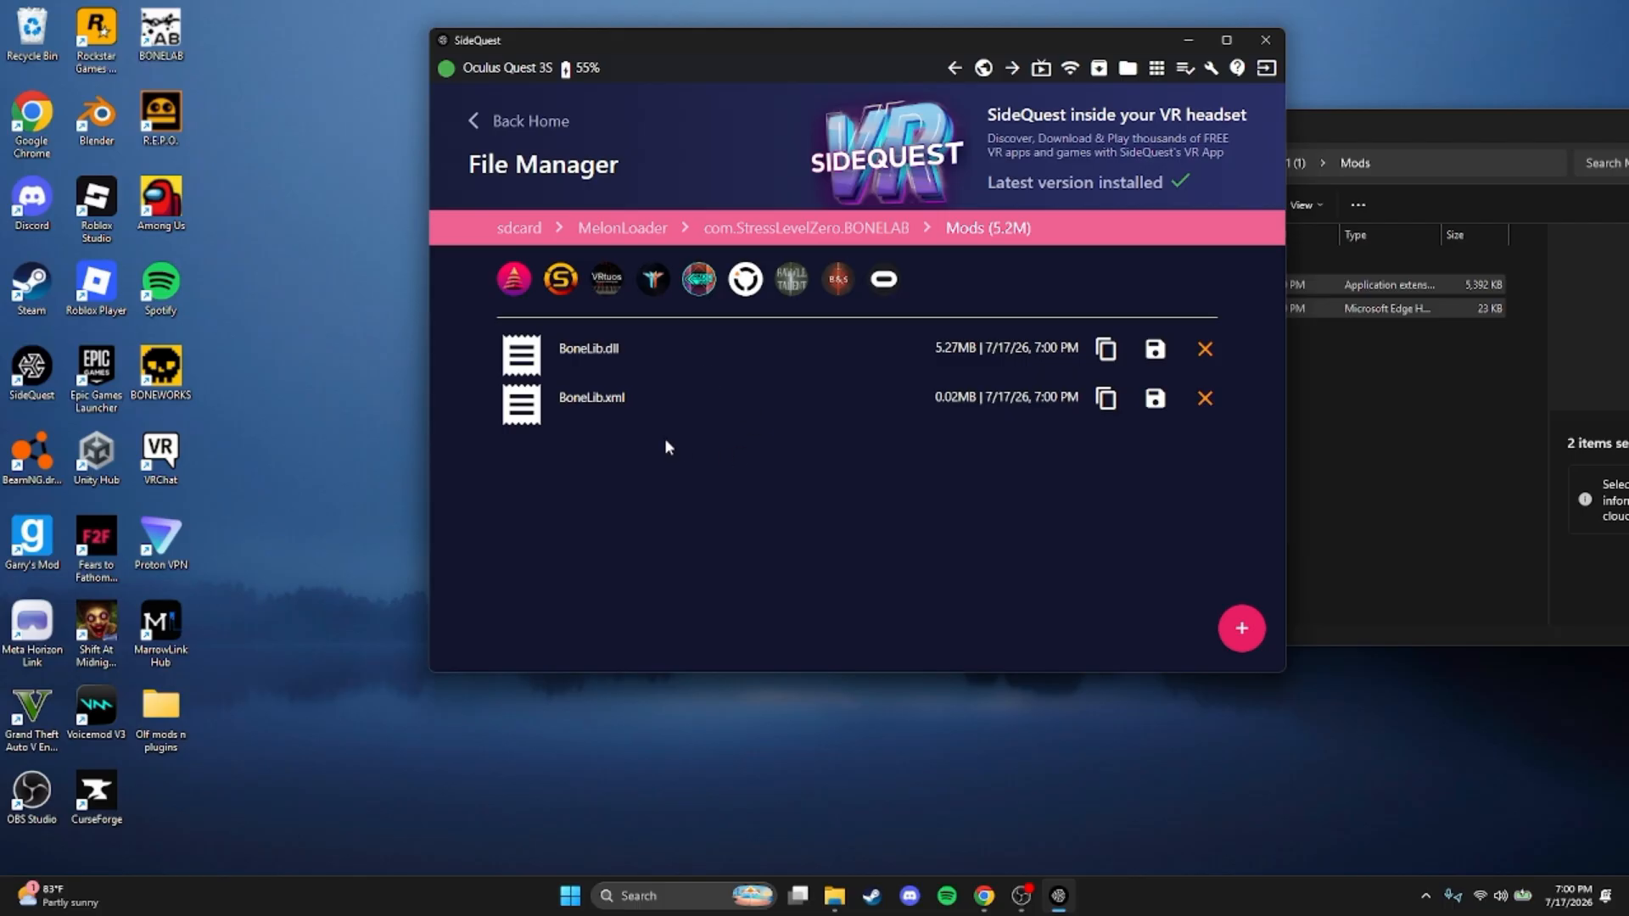
Copy ThunderstoreModAssistant.dll from the extracted ThunderstoreModAssistant archive's Mods folder into the headset's BONELAB Mods folder
left_click(1398, 502)
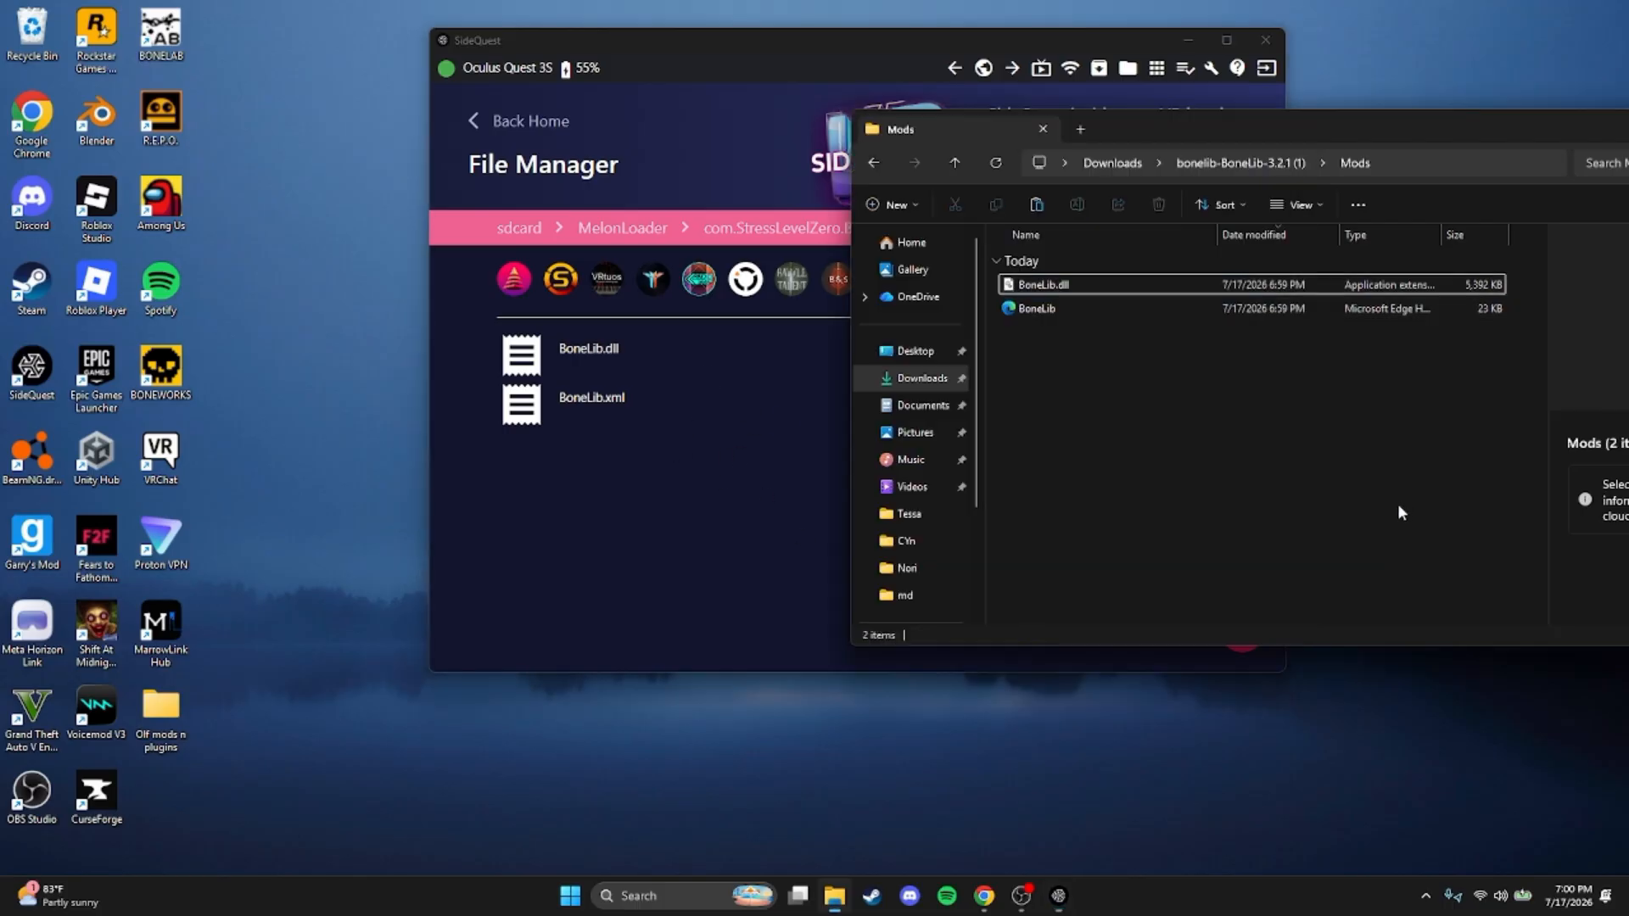
left_click(1256, 165)
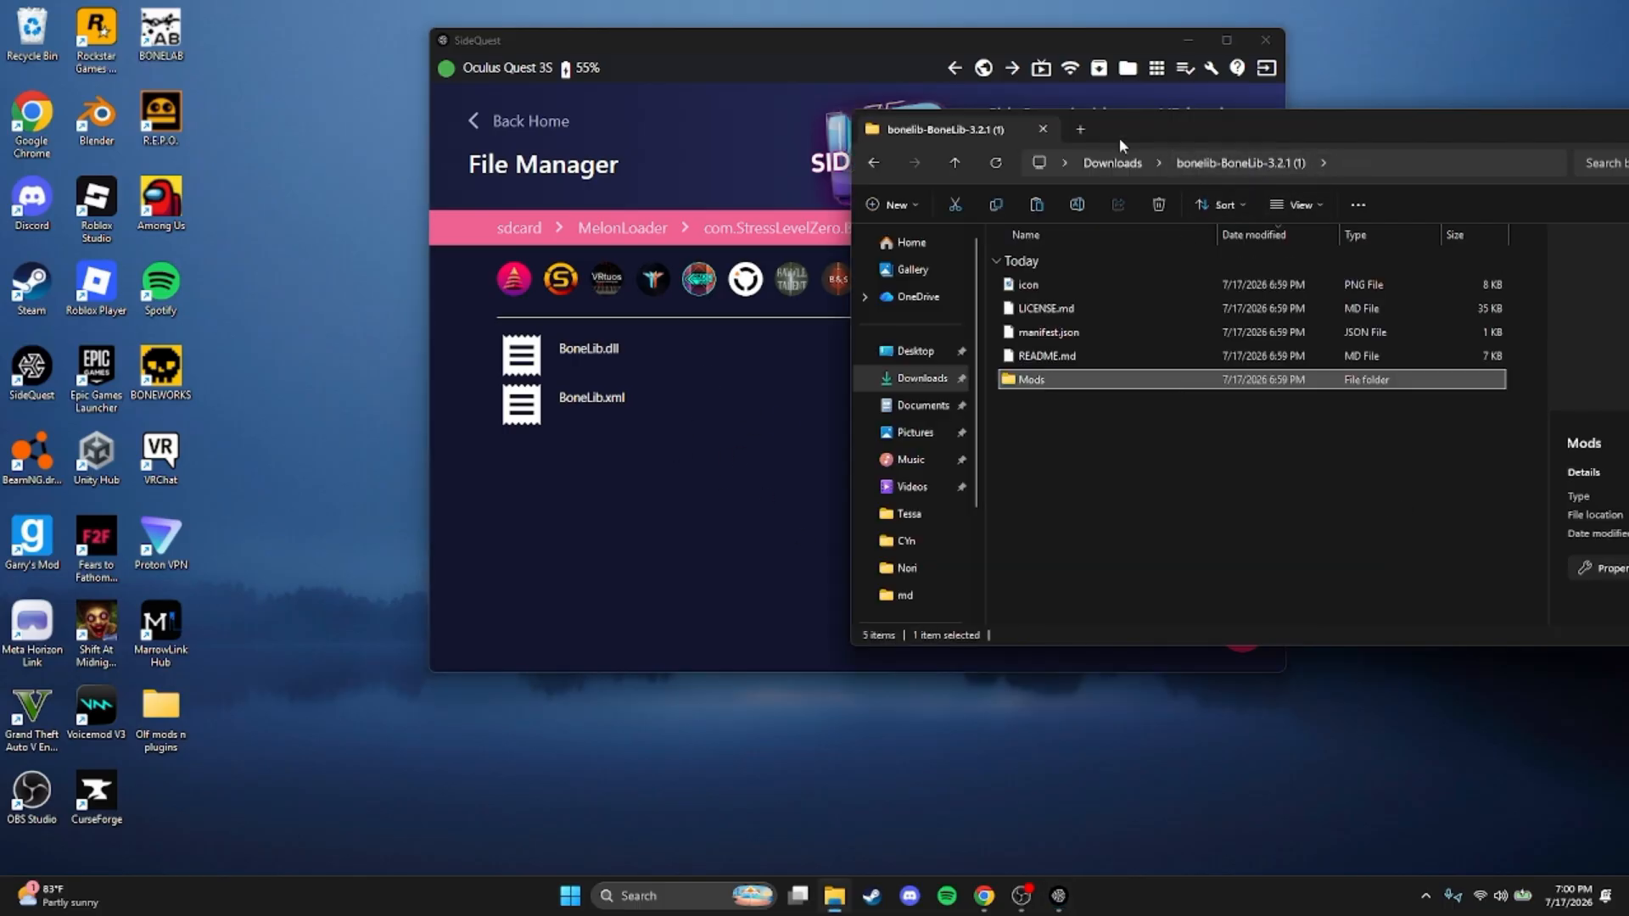
left_click(1111, 163)
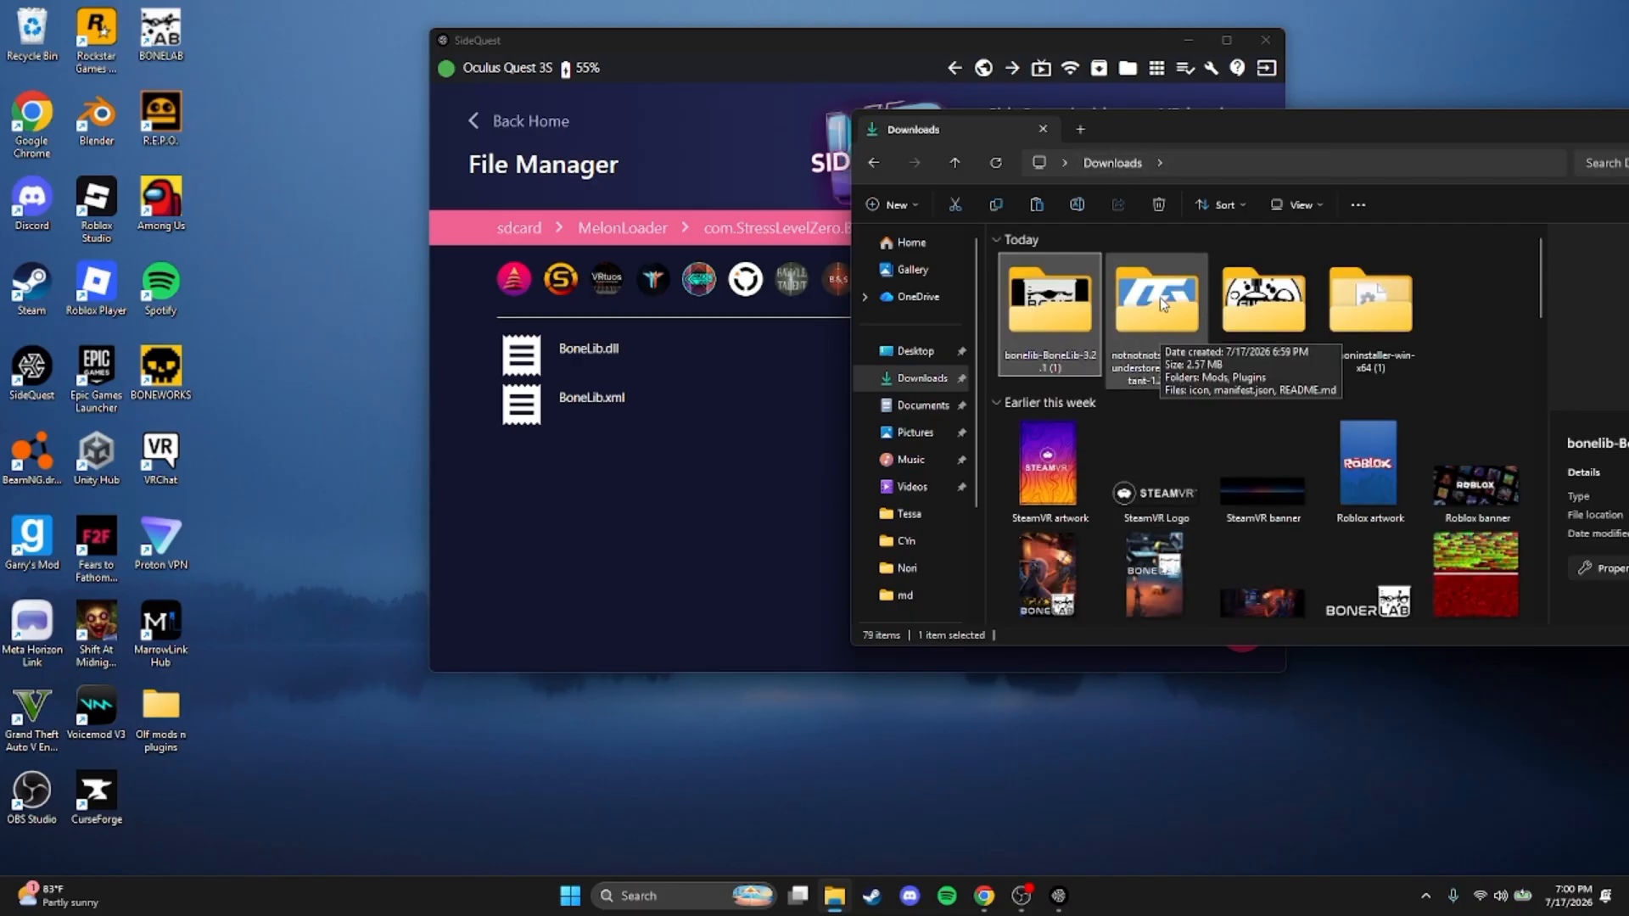
double_click(1171, 320)
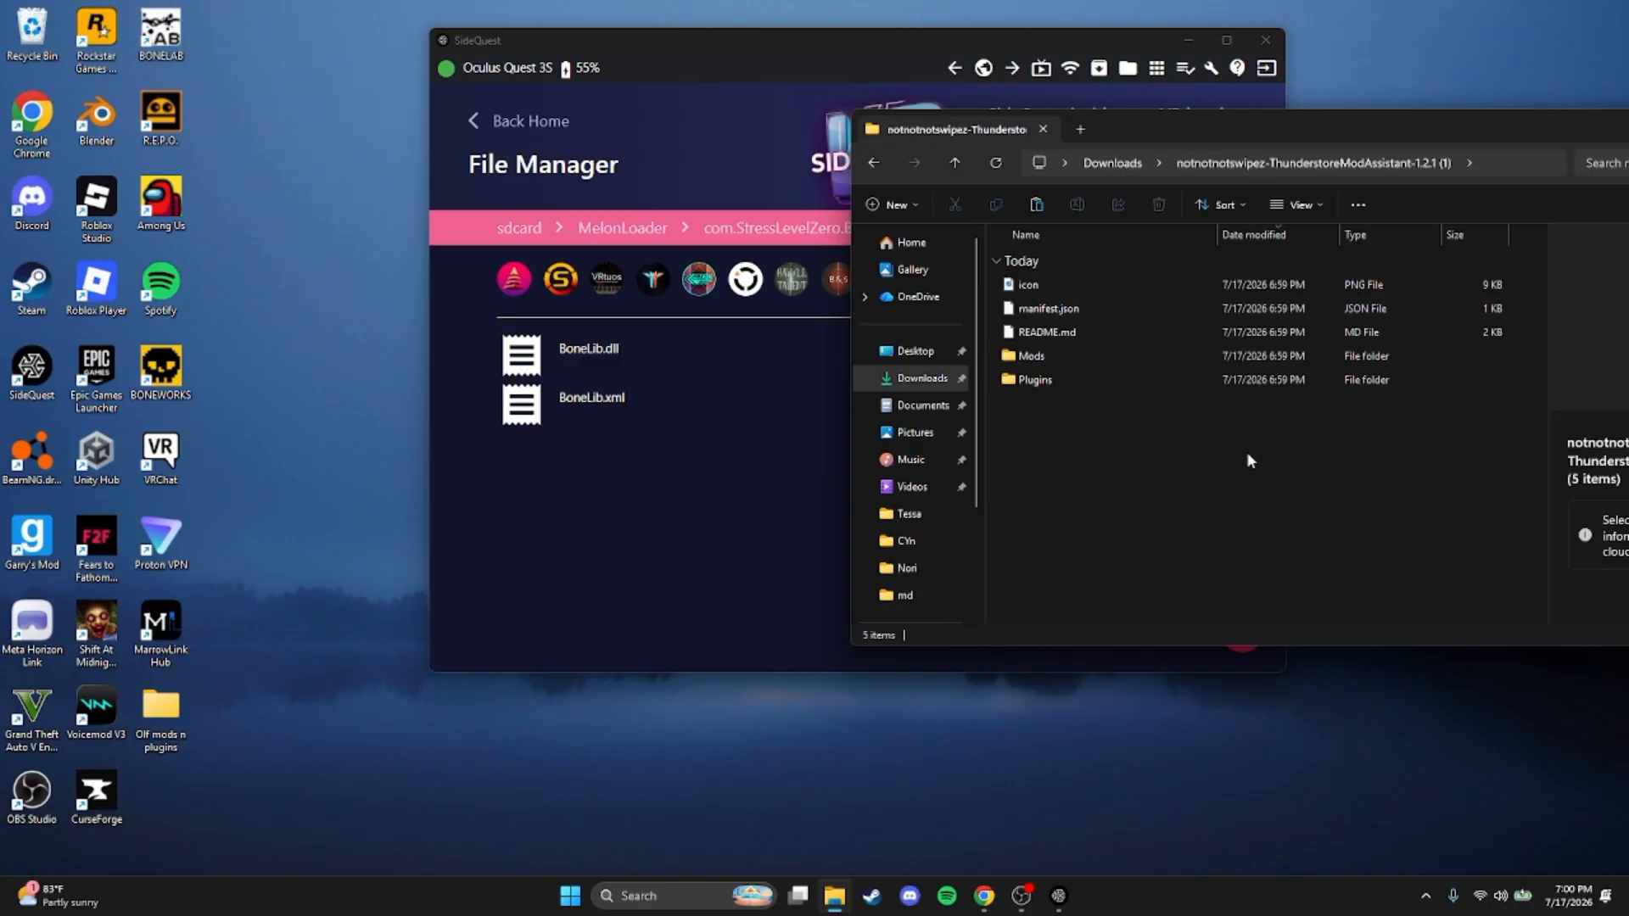
double_click(1123, 356)
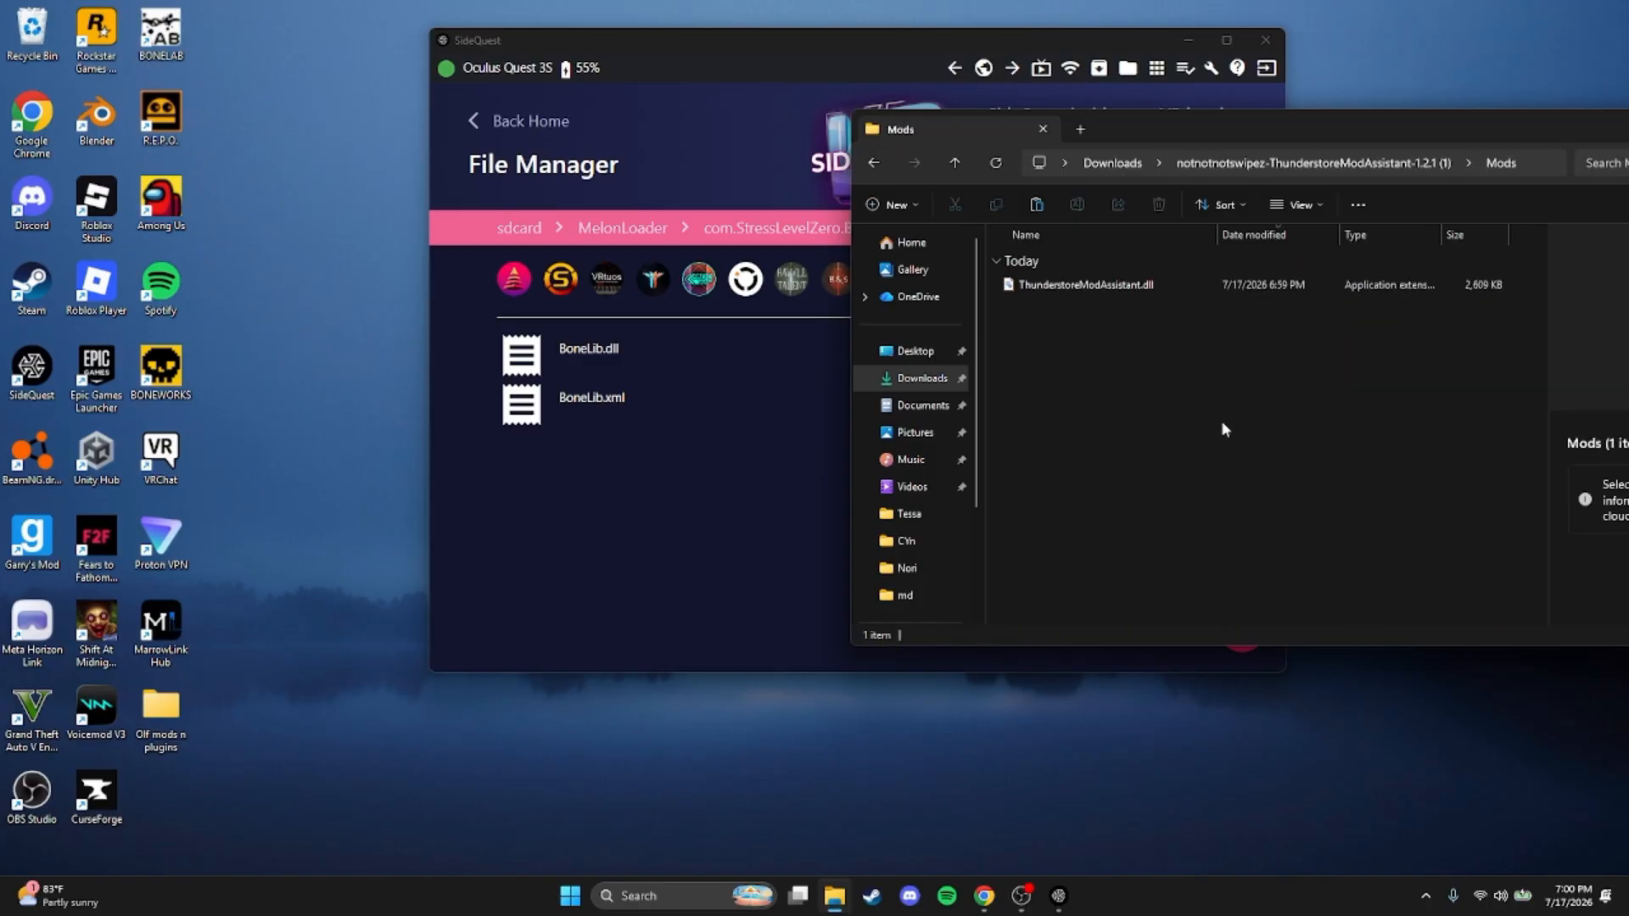
left_click_drag(1230, 283, 705, 473)
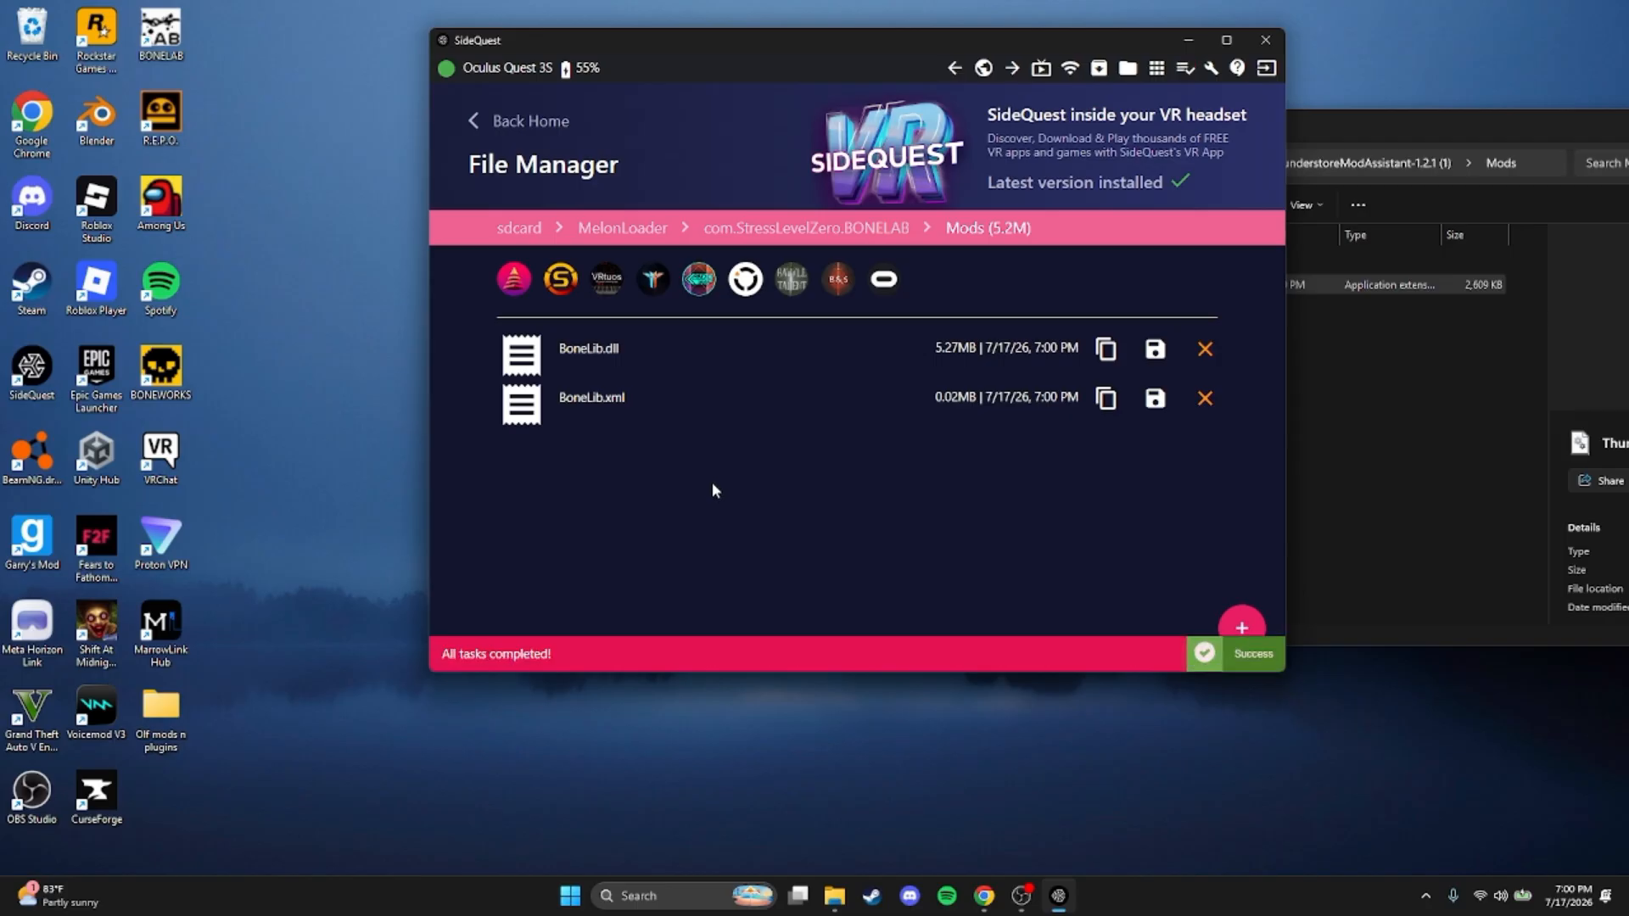
Copy ThunderstoreModAssistantPlugin.dll from the extracted ThunderstoreModAssistant archive's Plugins folder into the headset's com.StressLevelZero.BONELAB Plugins folder
left_click(1445, 415)
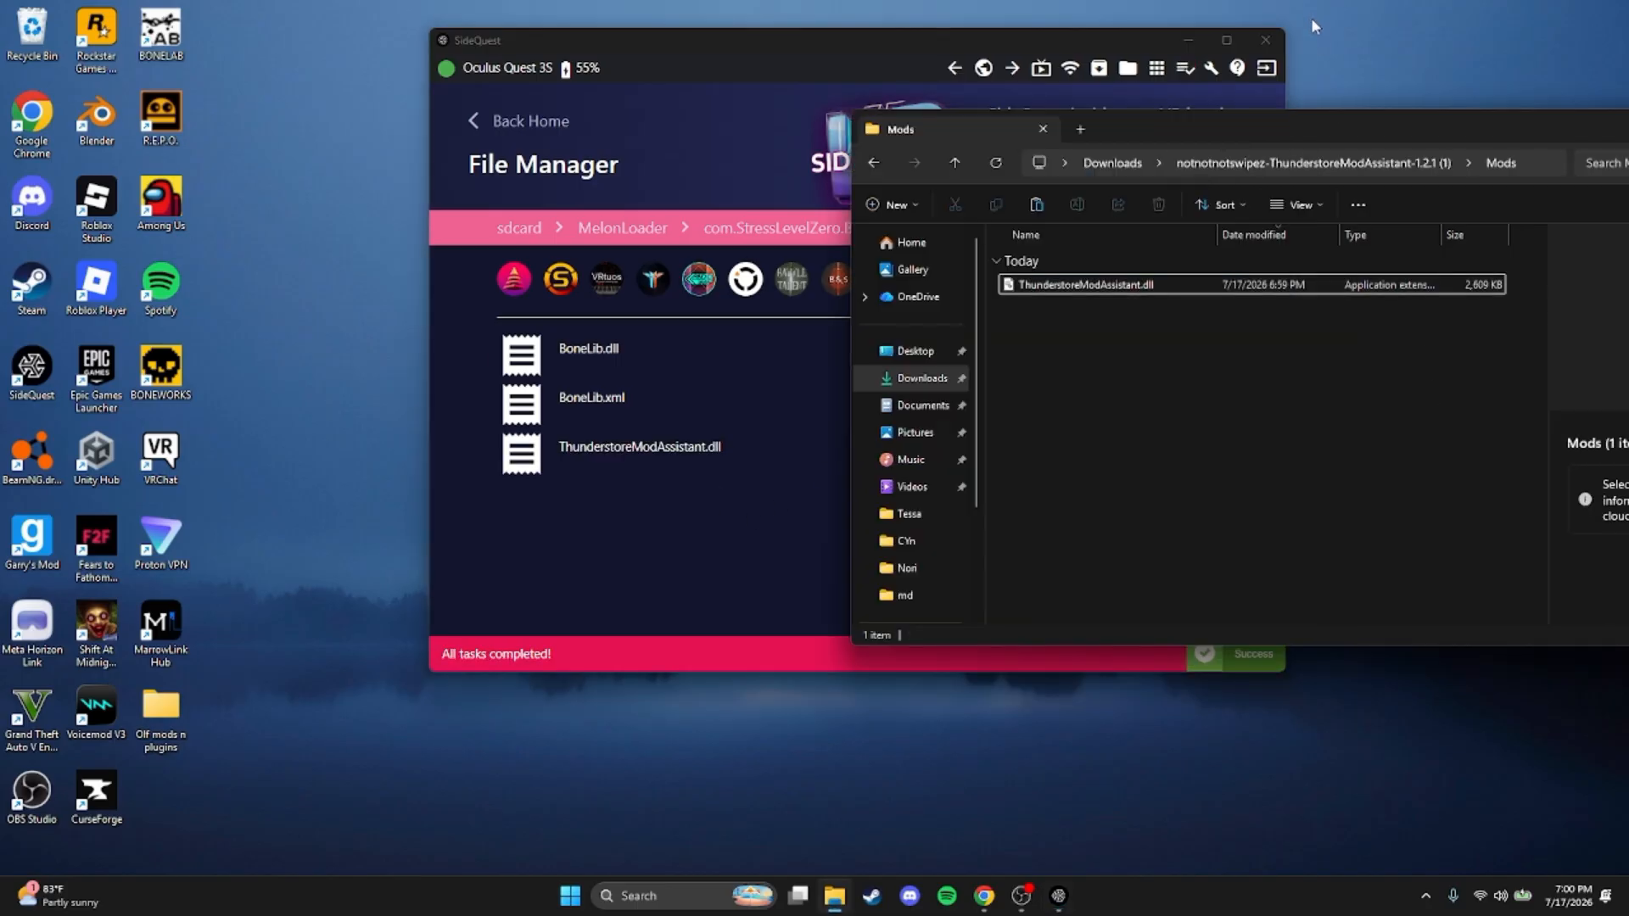
left_click(1274, 161)
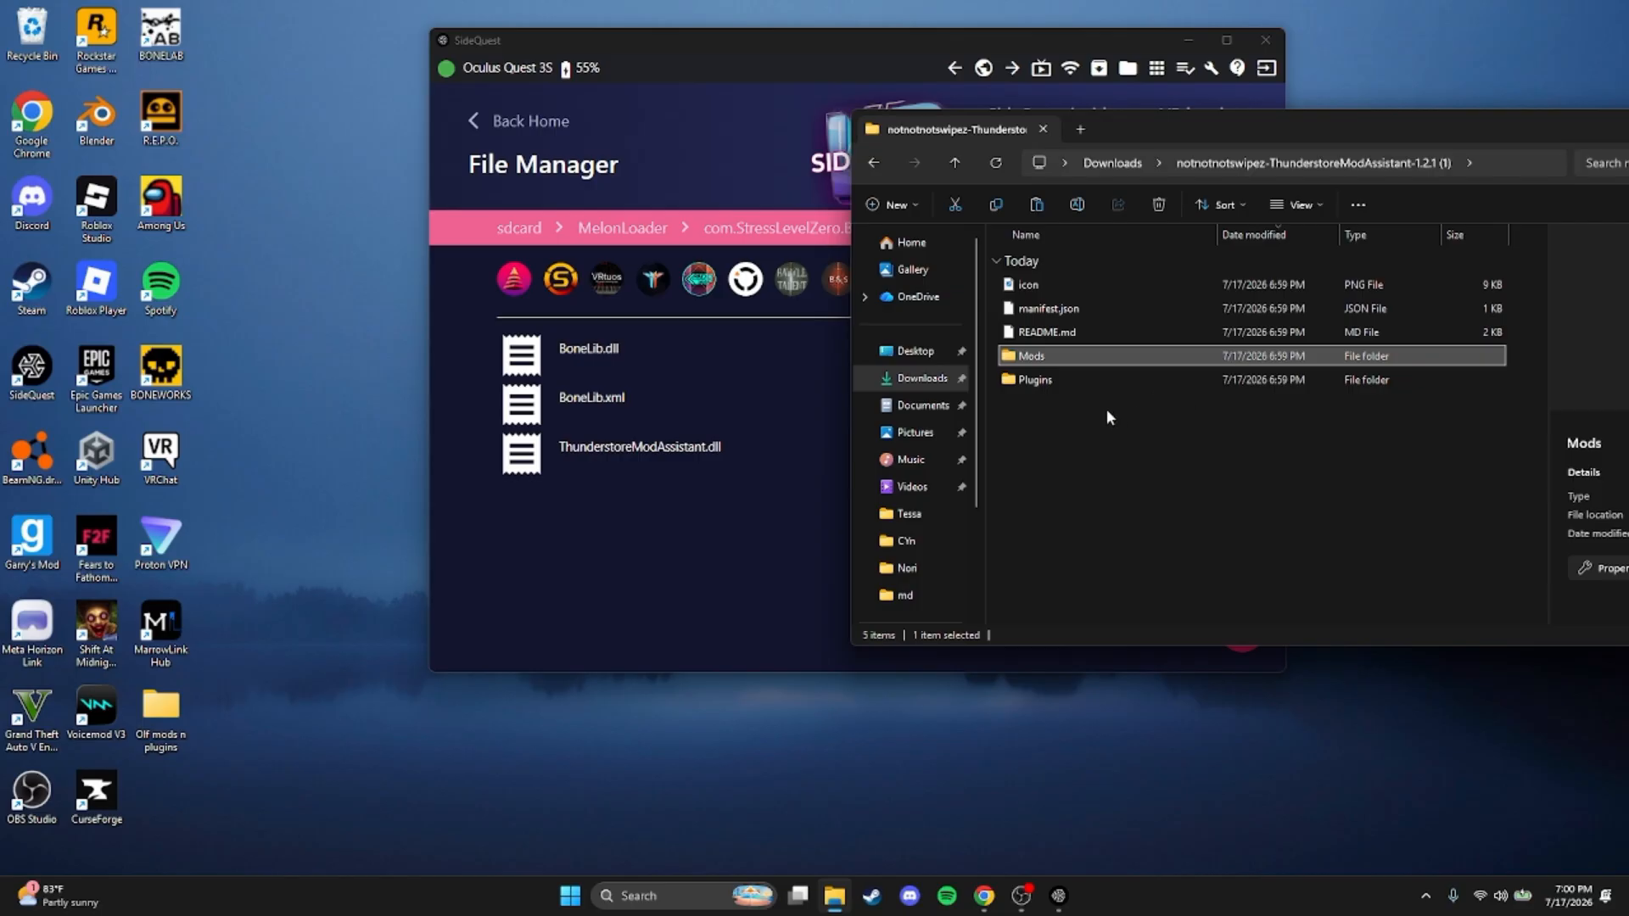
left_click(758, 580)
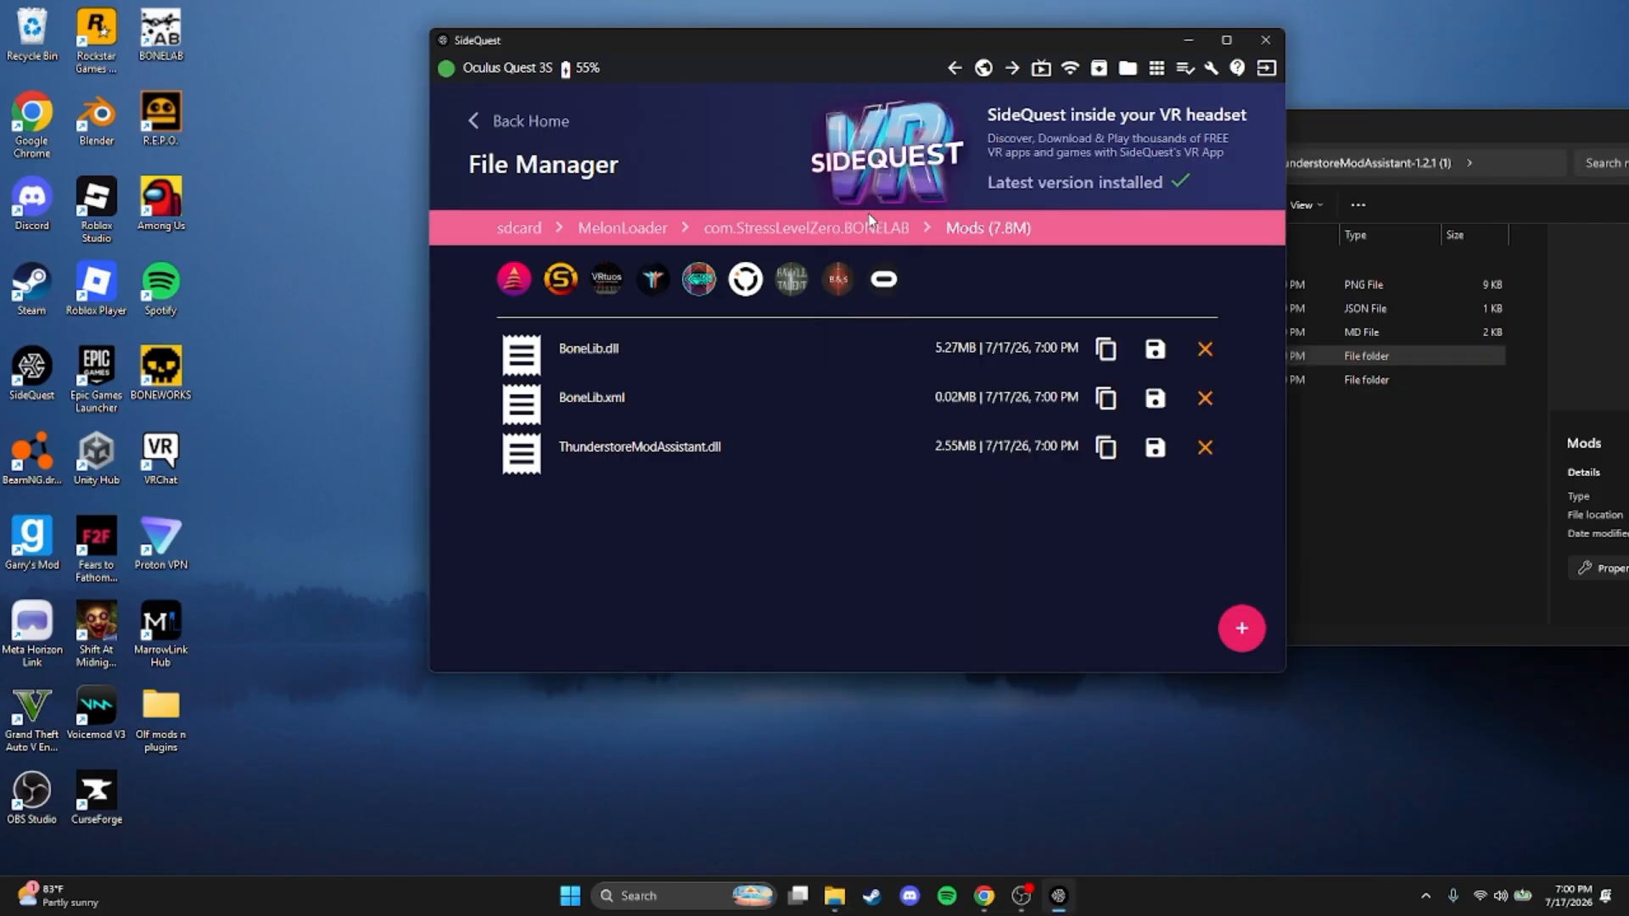
left_click(860, 229)
left_click(543, 455)
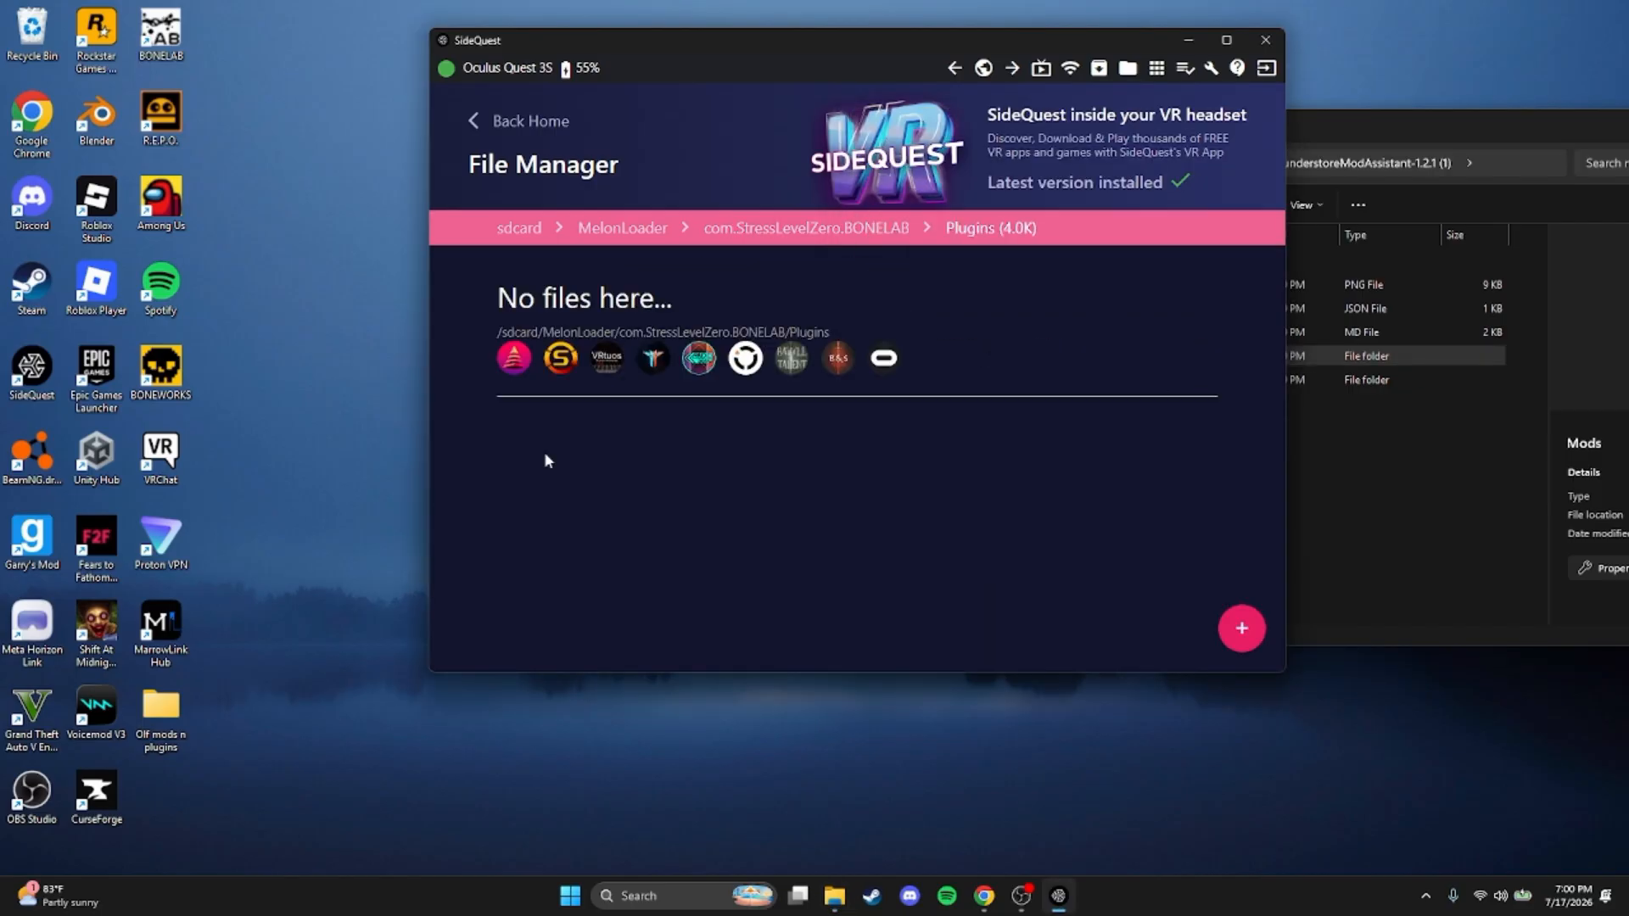
left_click(1570, 462)
left_click(1081, 381)
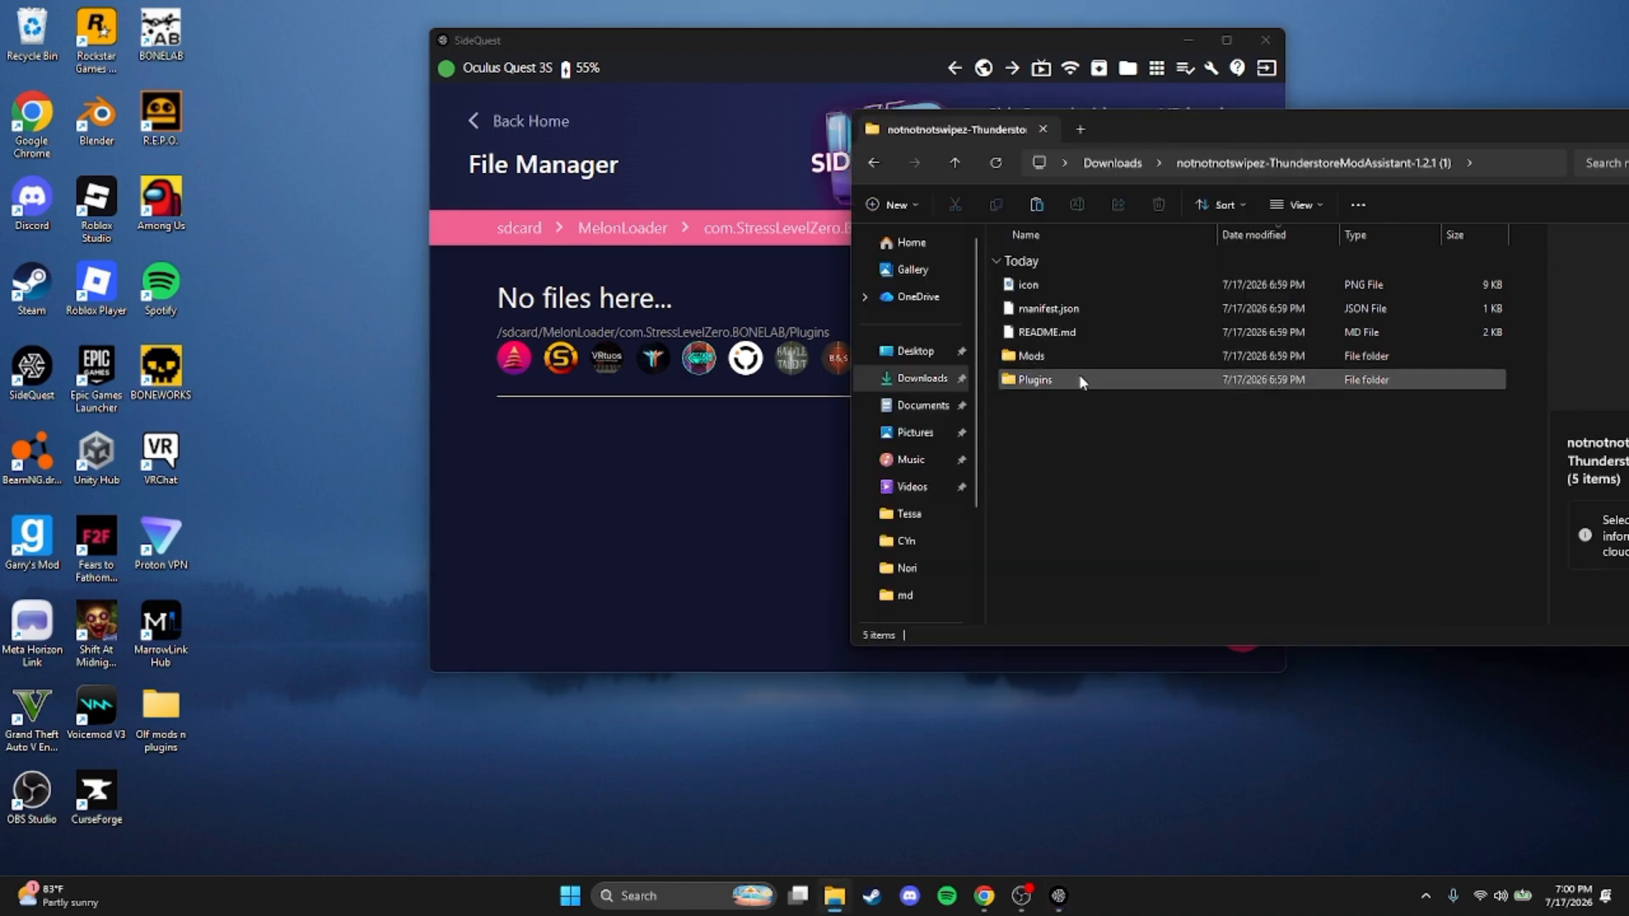
double_click(1082, 380)
left_click_drag(1119, 286, 752, 455)
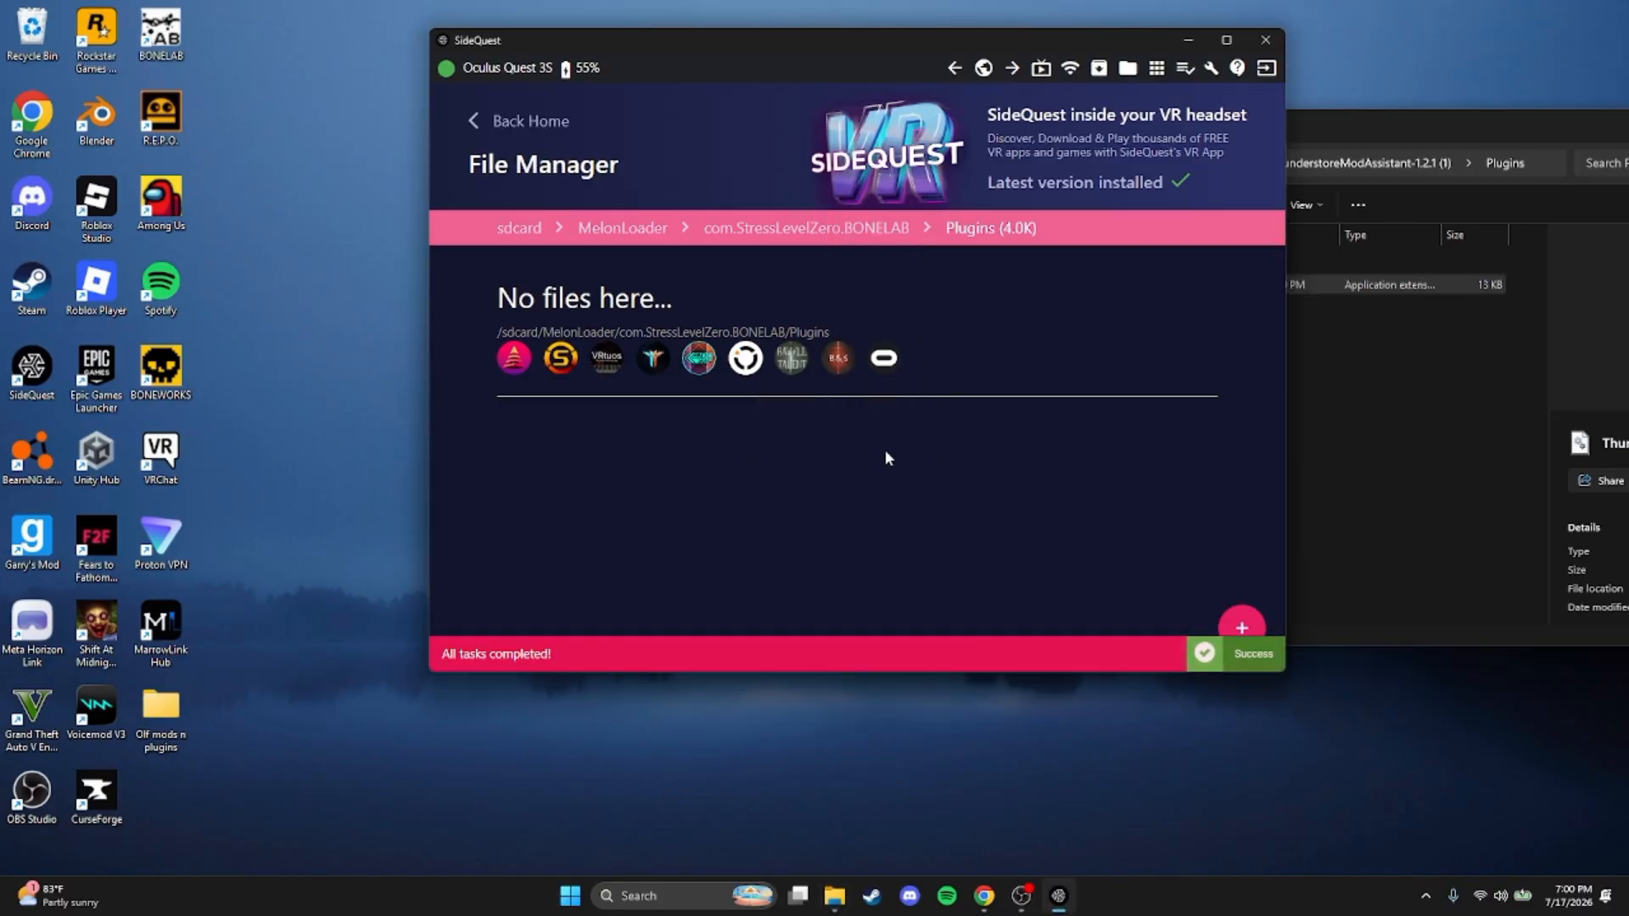
Copy LabFusion.dll from the extracted Lakatrazz-Fusion-1.14.2 archive's Mods folder into the headset's com.StressLevelZero.BONELAB Mods folder
left_click(834, 229)
left_click(1356, 373)
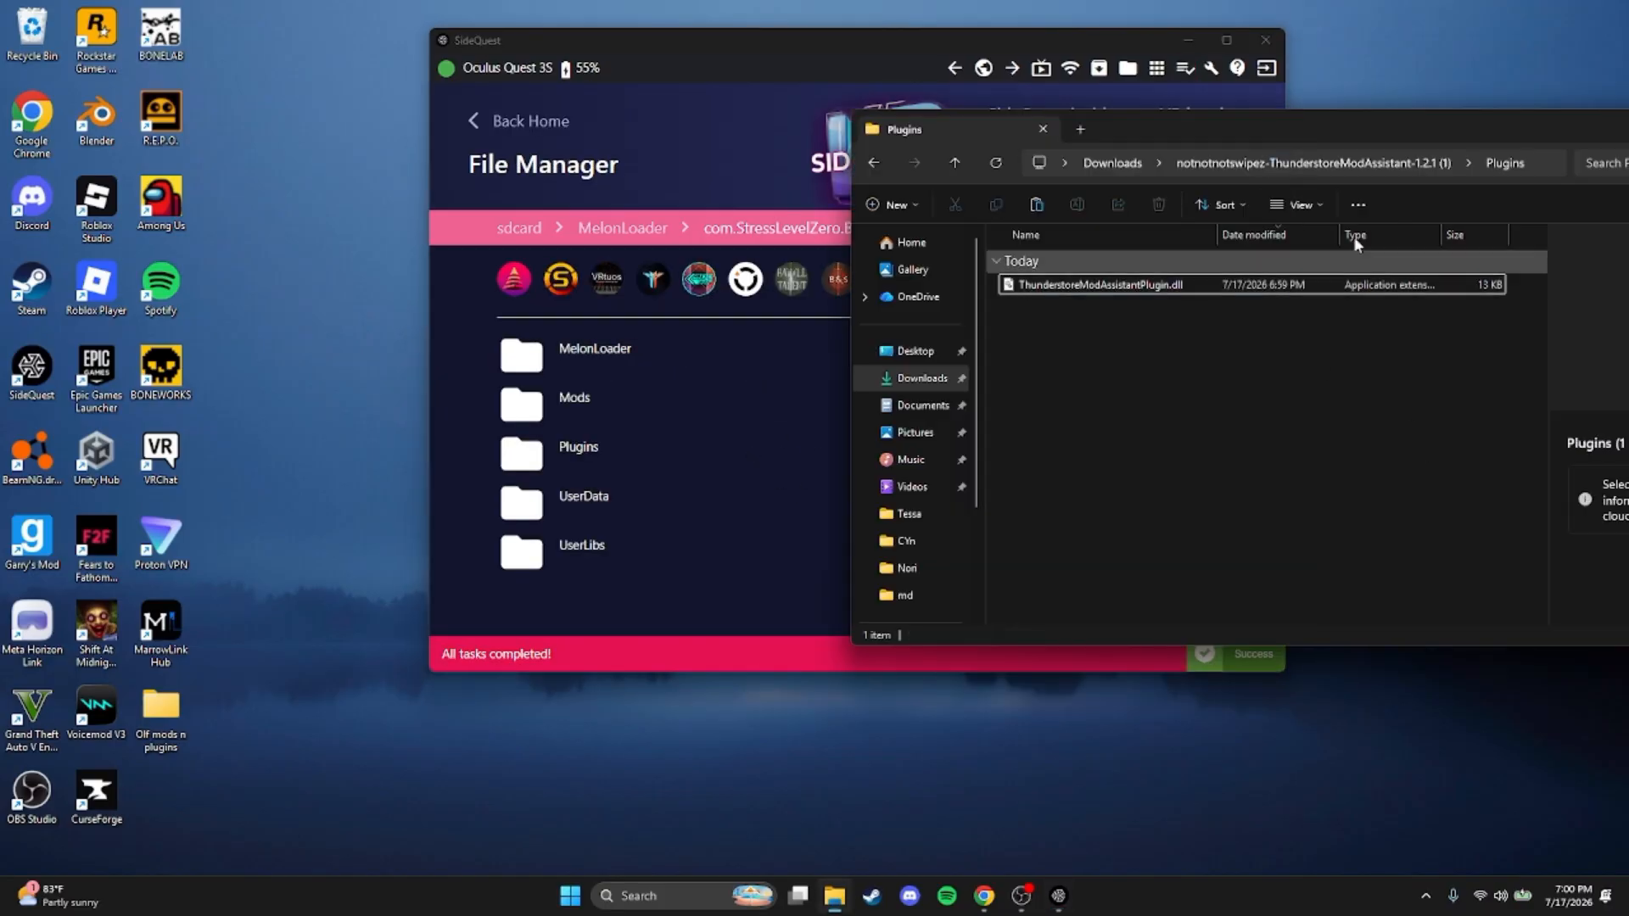
left_click(1331, 163)
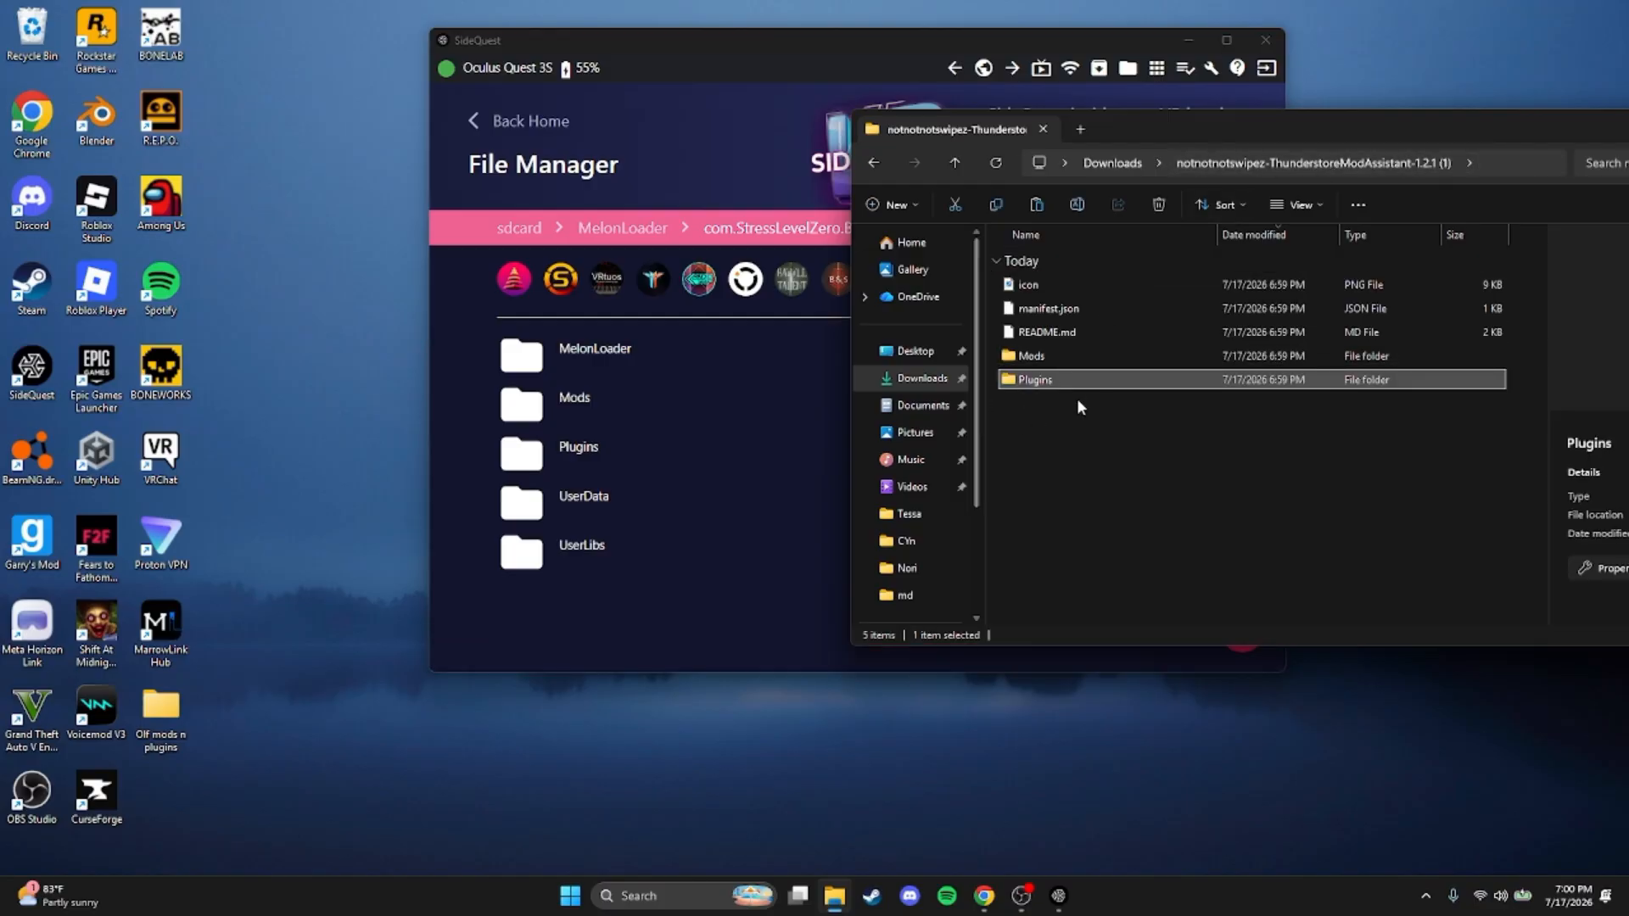
left_click(1119, 169)
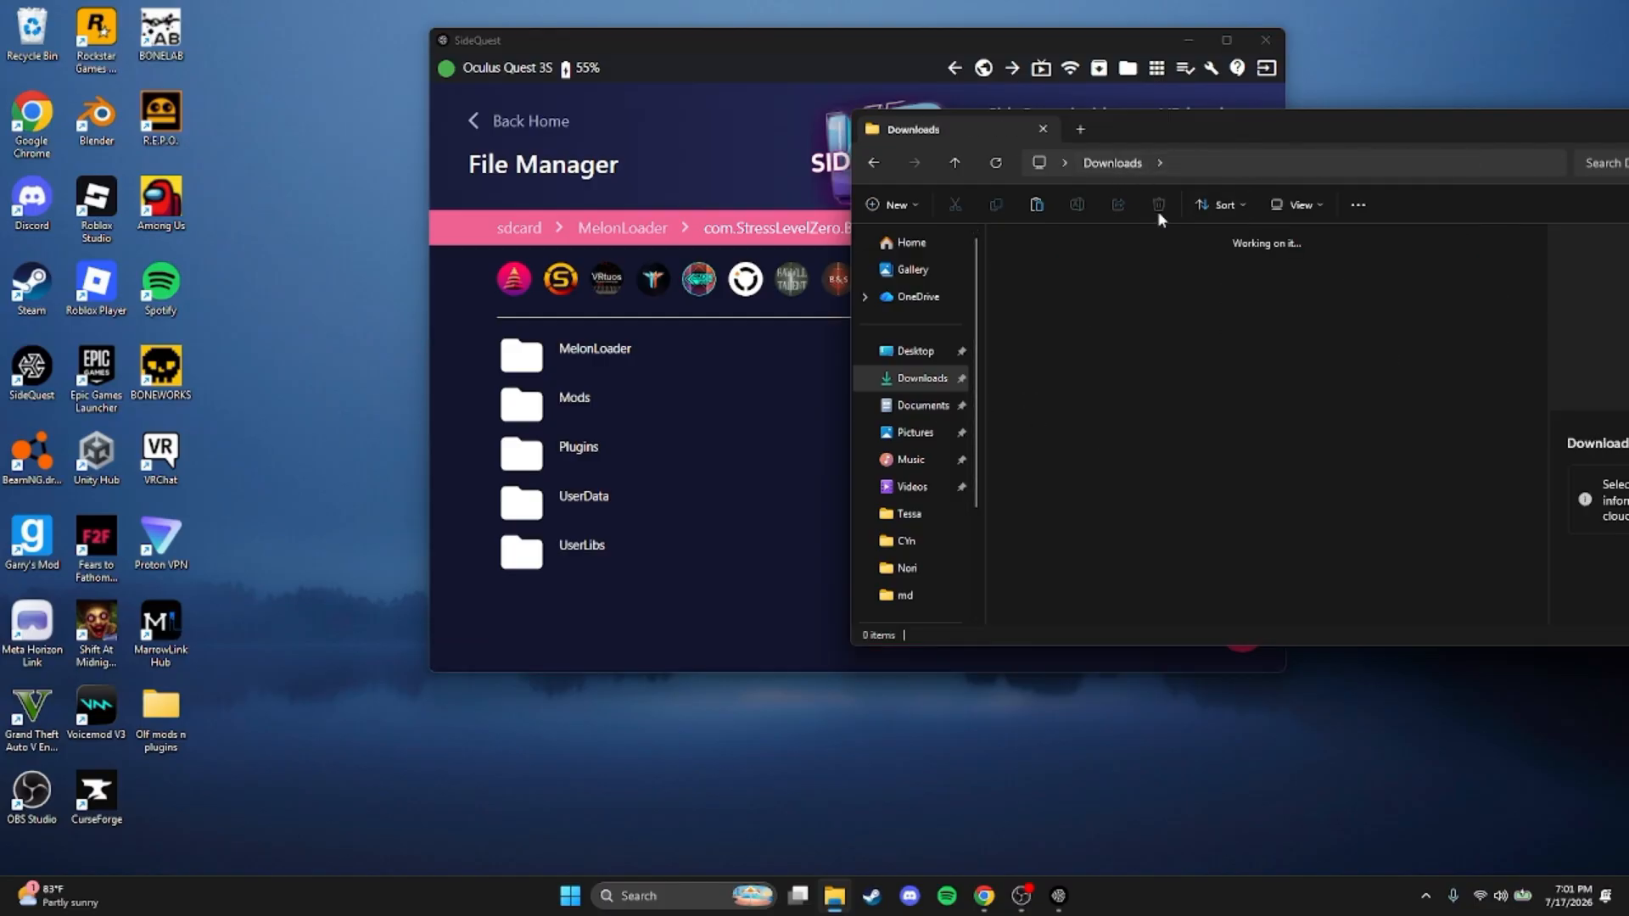
double_click(1263, 305)
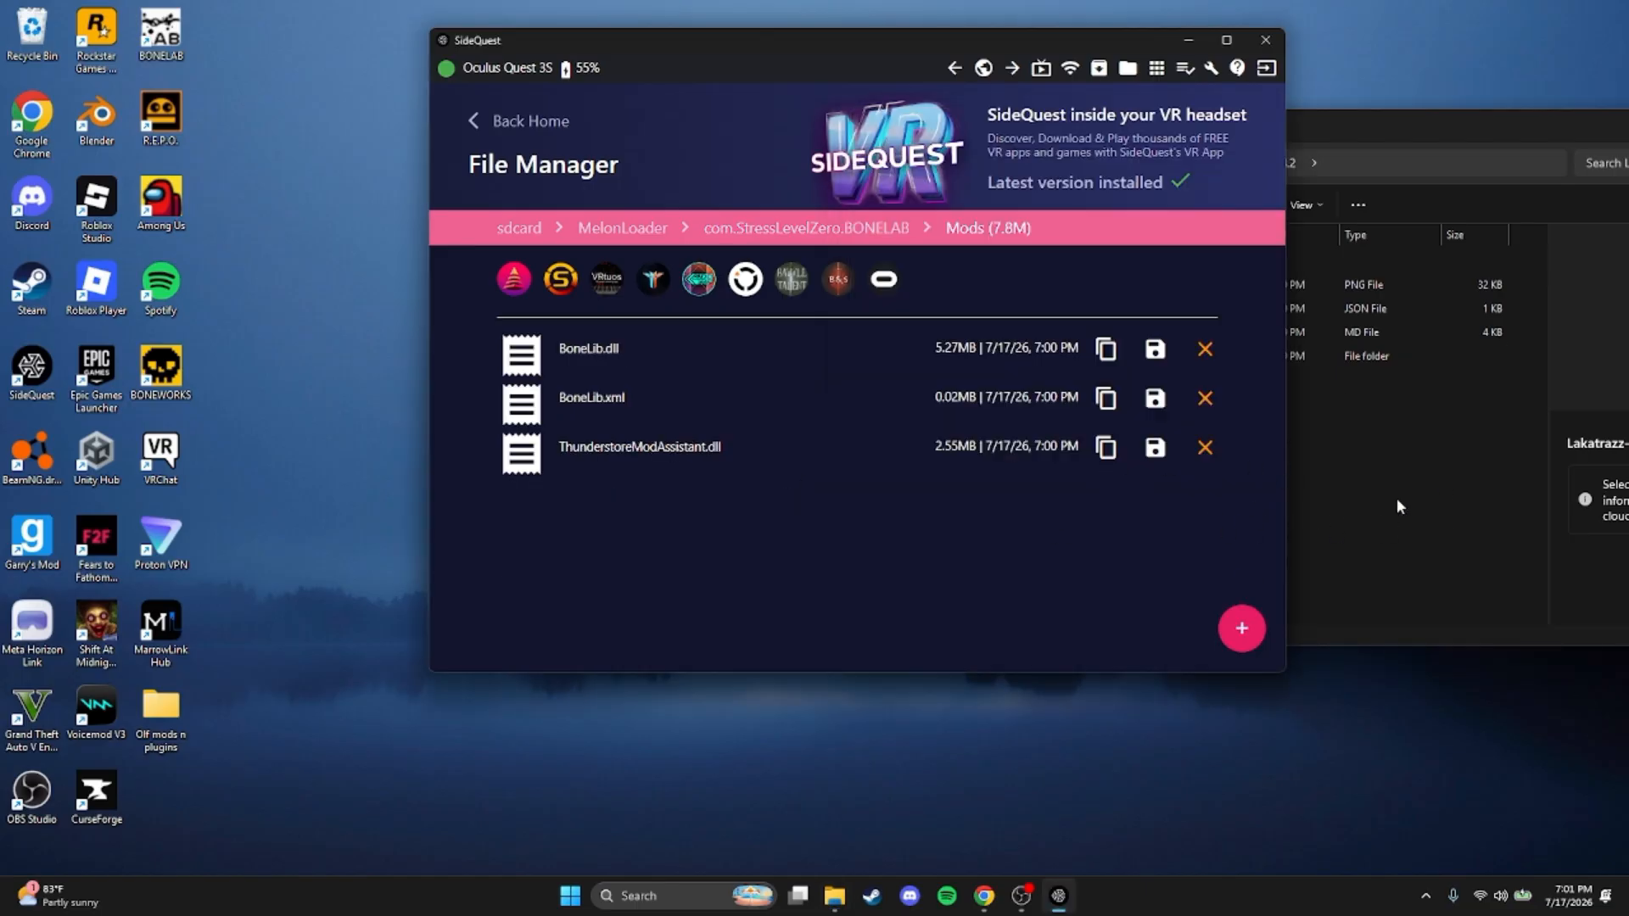
left_click(1397, 507)
double_click(1031, 354)
left_click_drag(1248, 479, 736, 624)
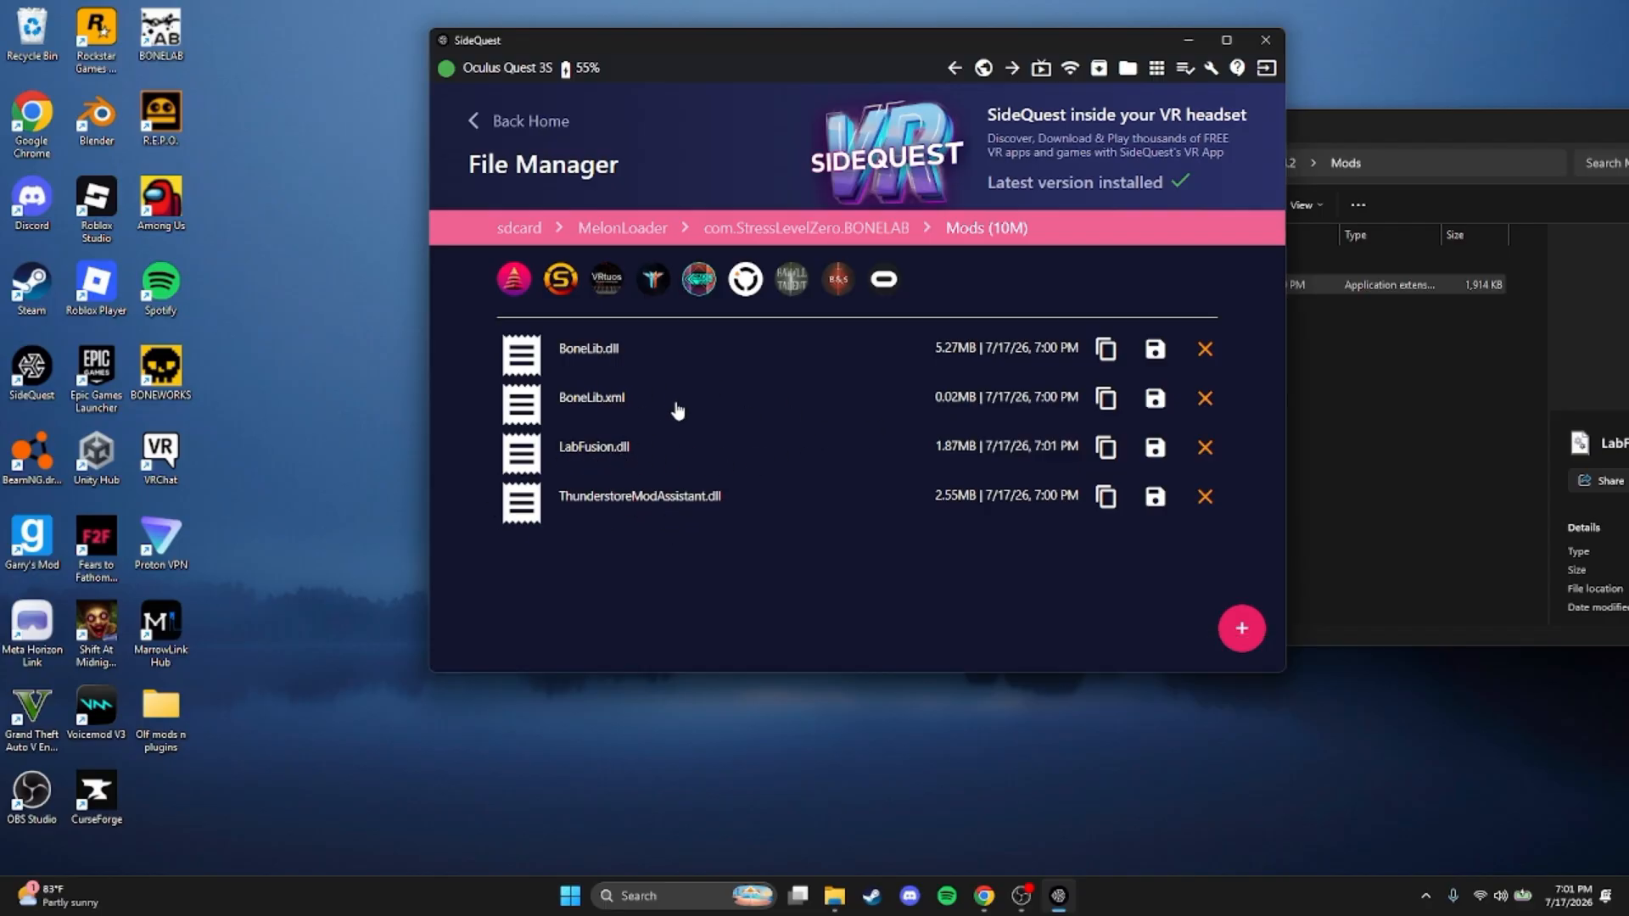
Check the contents of the headset's BONELAB Plugins folder and return to the com.StressLevelZero.BONELAB folder
left_click(899, 231)
left_click(582, 469)
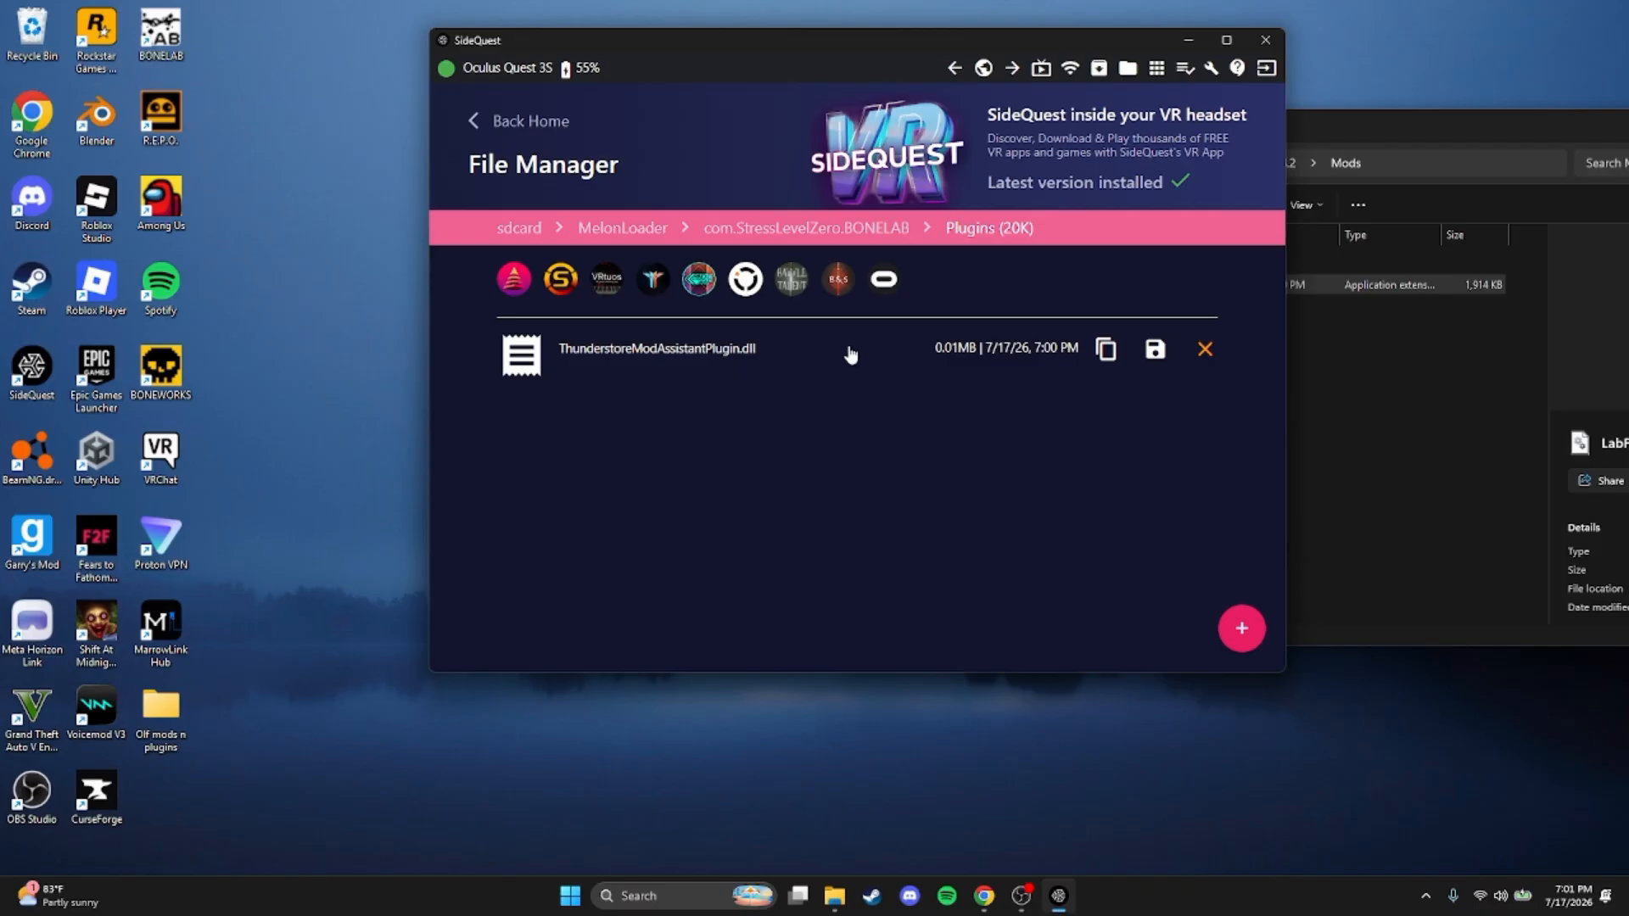
left_click(876, 236)
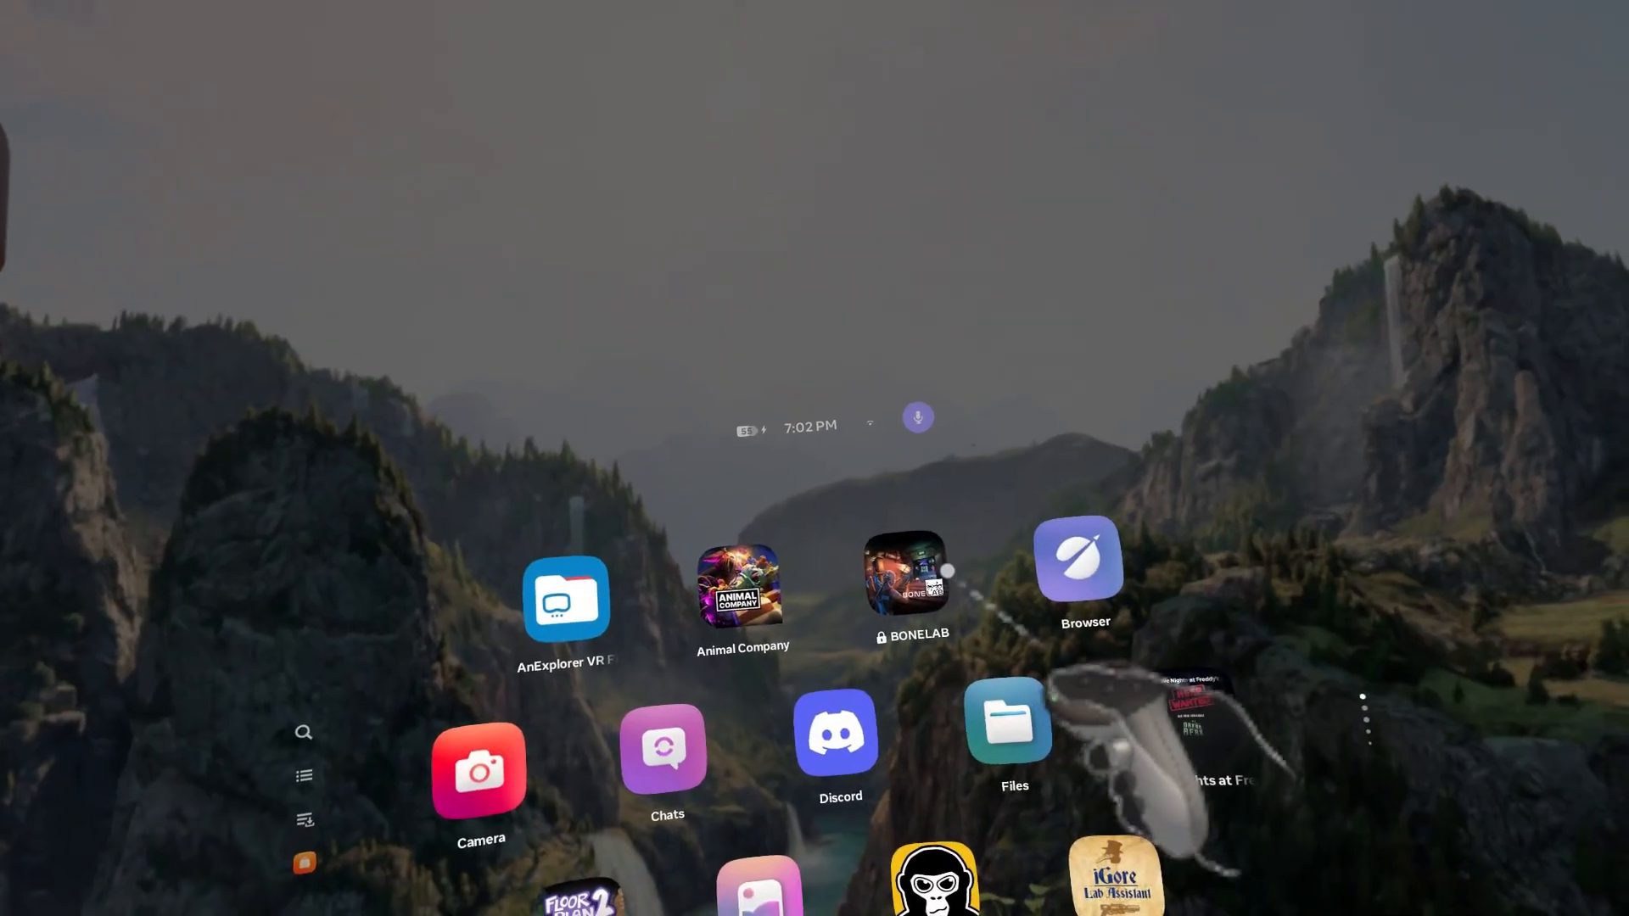
Switch to the Quest headset and launch BONELAB, choosing to open the modified app instead of restoring it
left_click(899, 585)
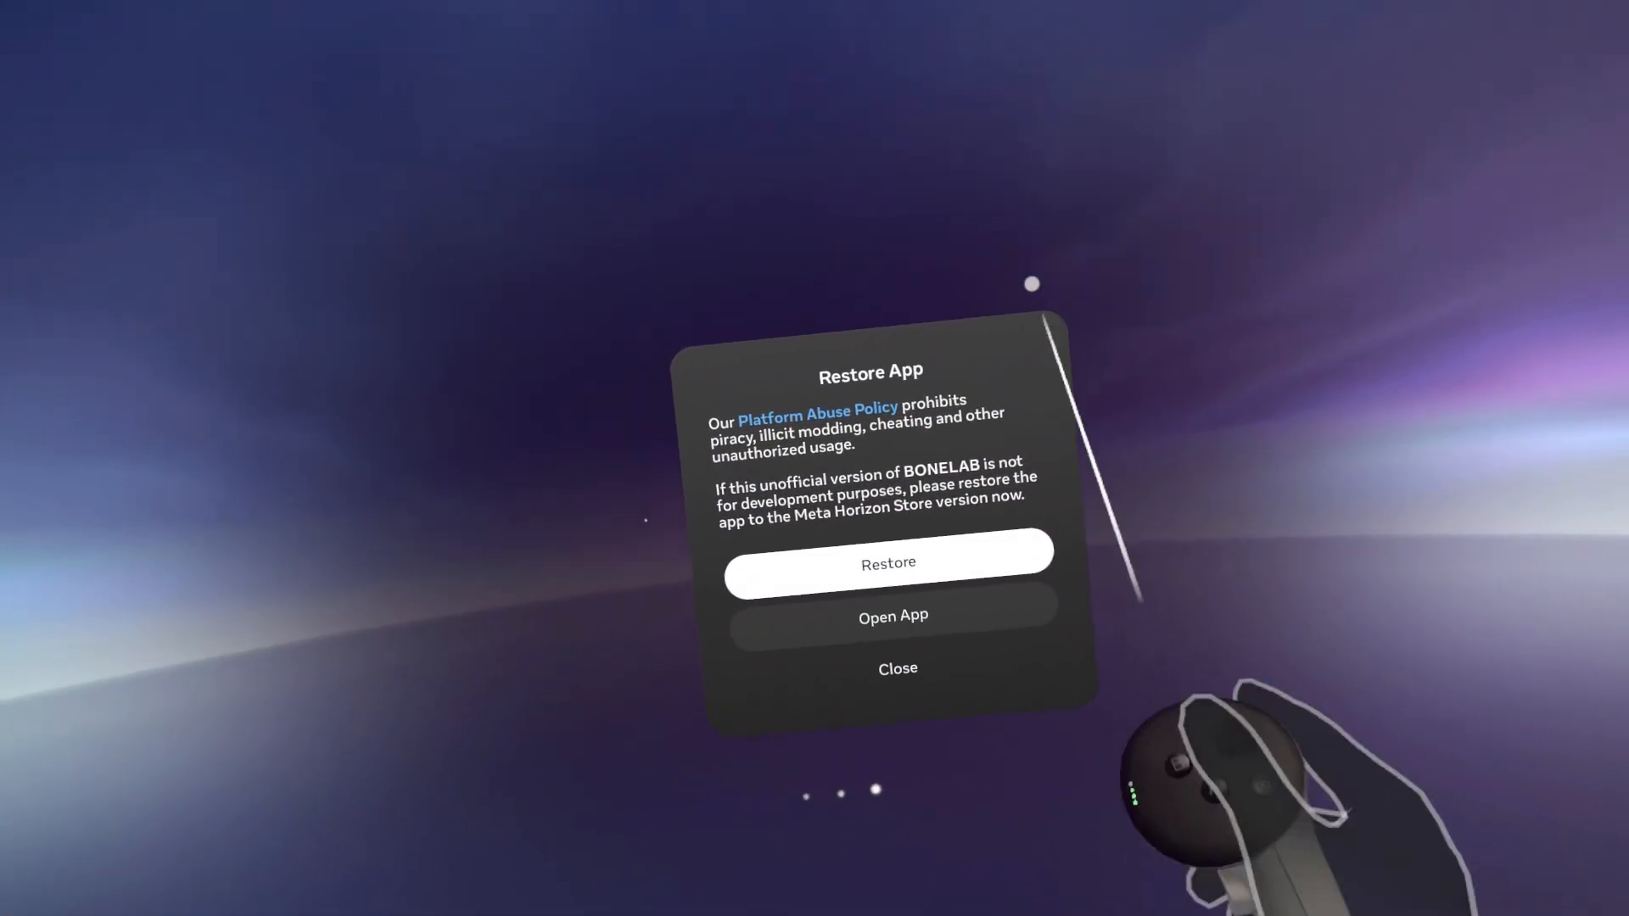
left_click(1015, 629)
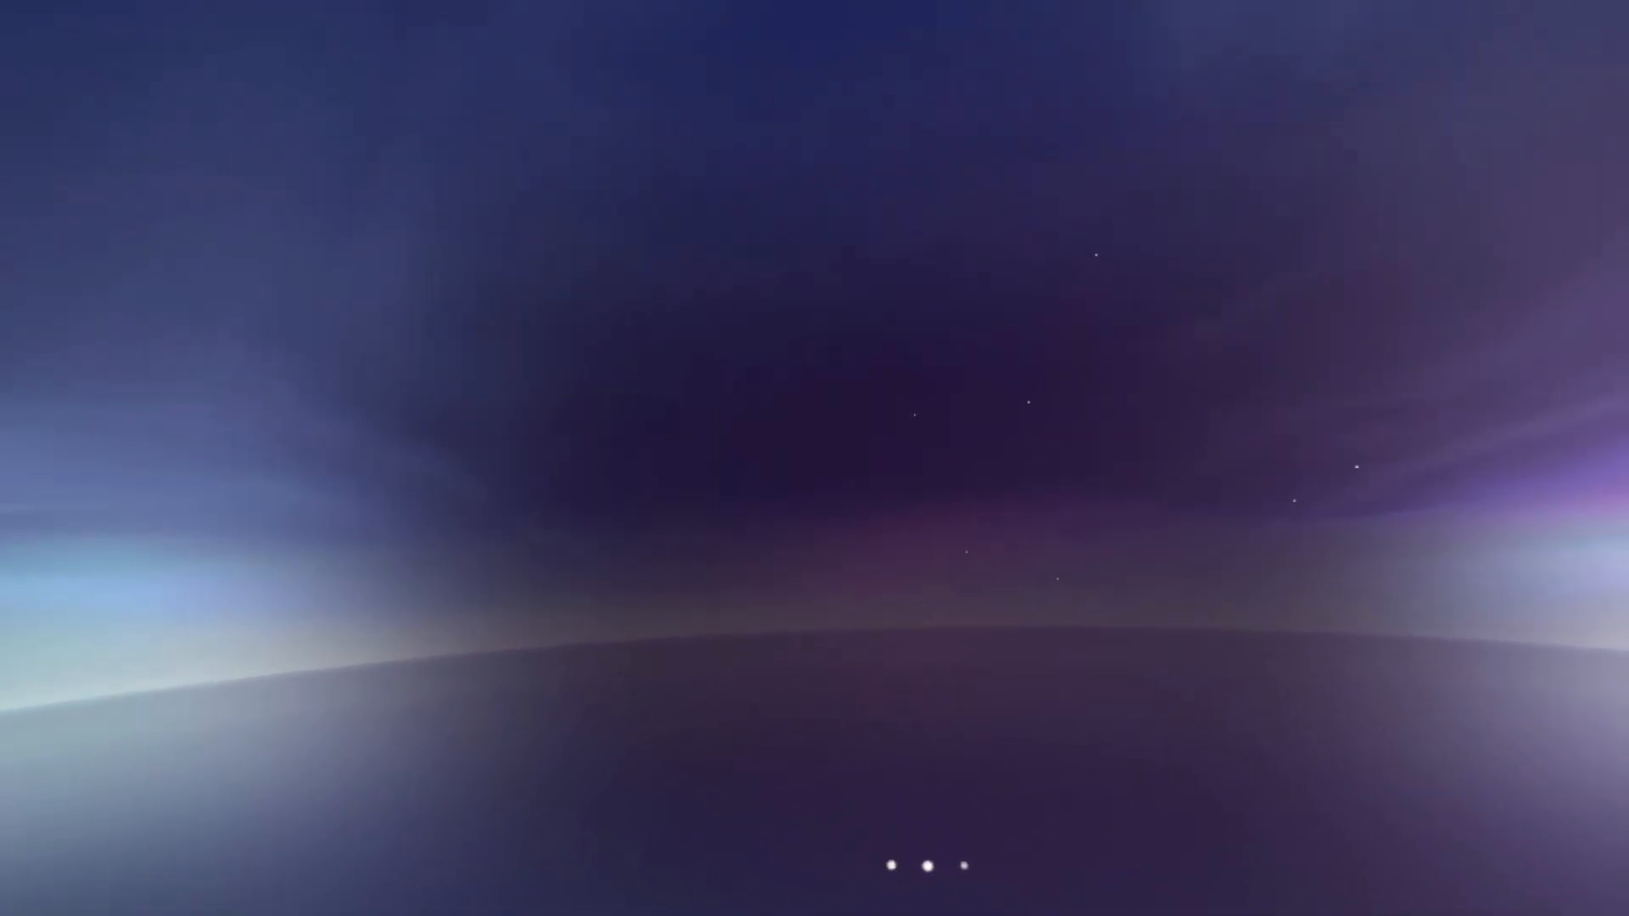
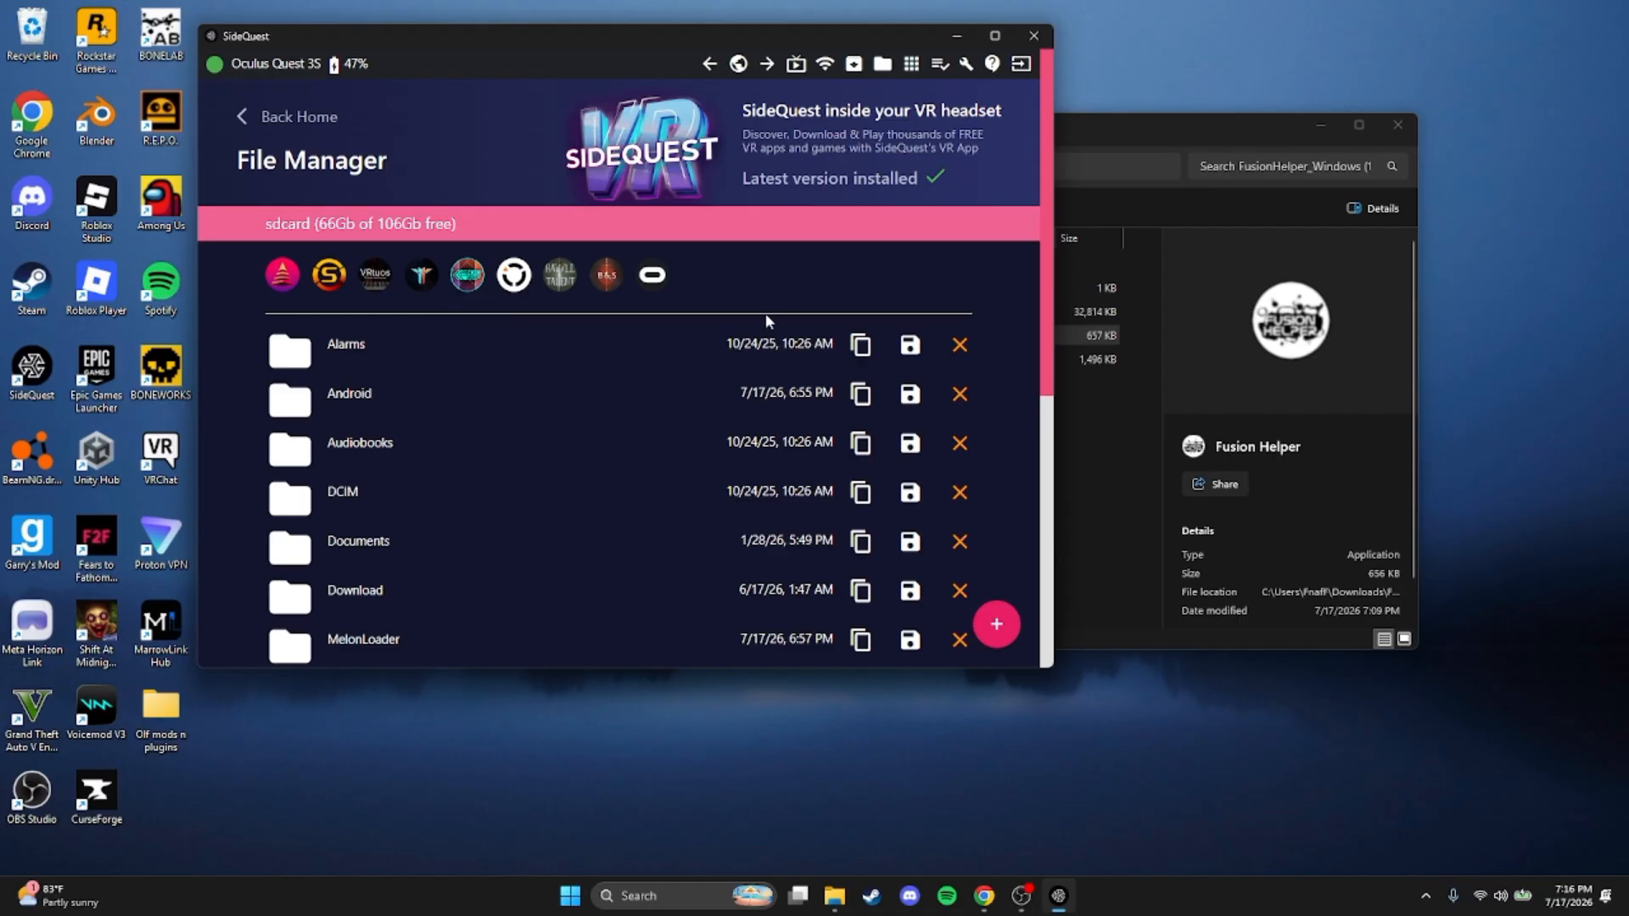
Switch to Chrome, search mod.io's Bonelab mods for "100% save file" and open the (PATCH 6!) BoneLab 100% Save File V1.2 page
left_click(1398, 125)
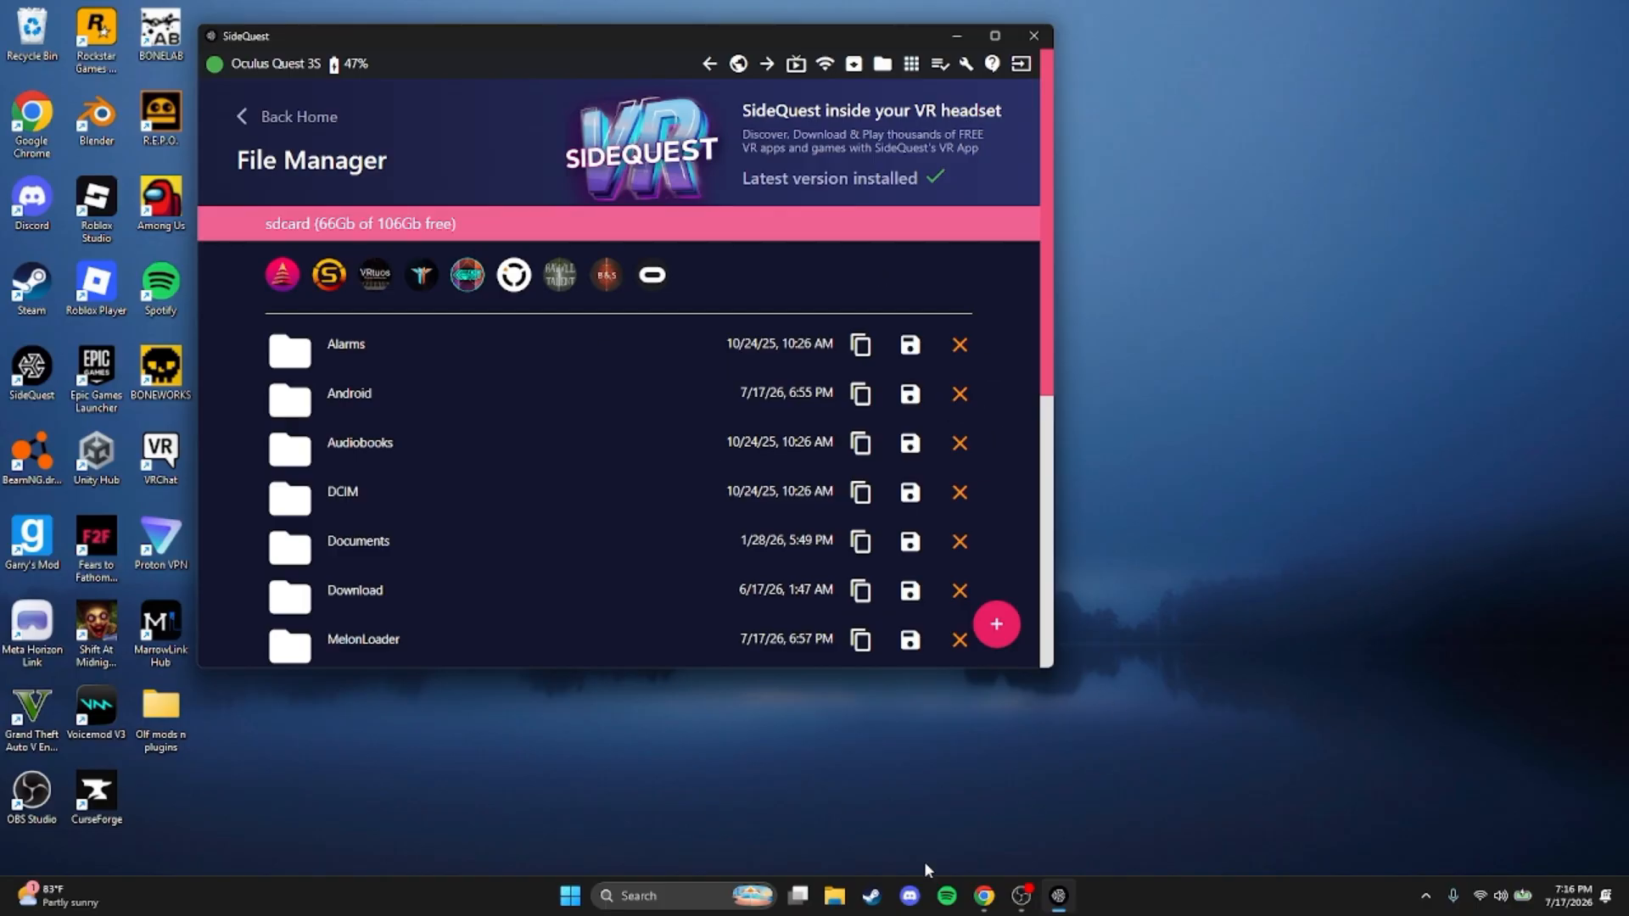
left_click(984, 896)
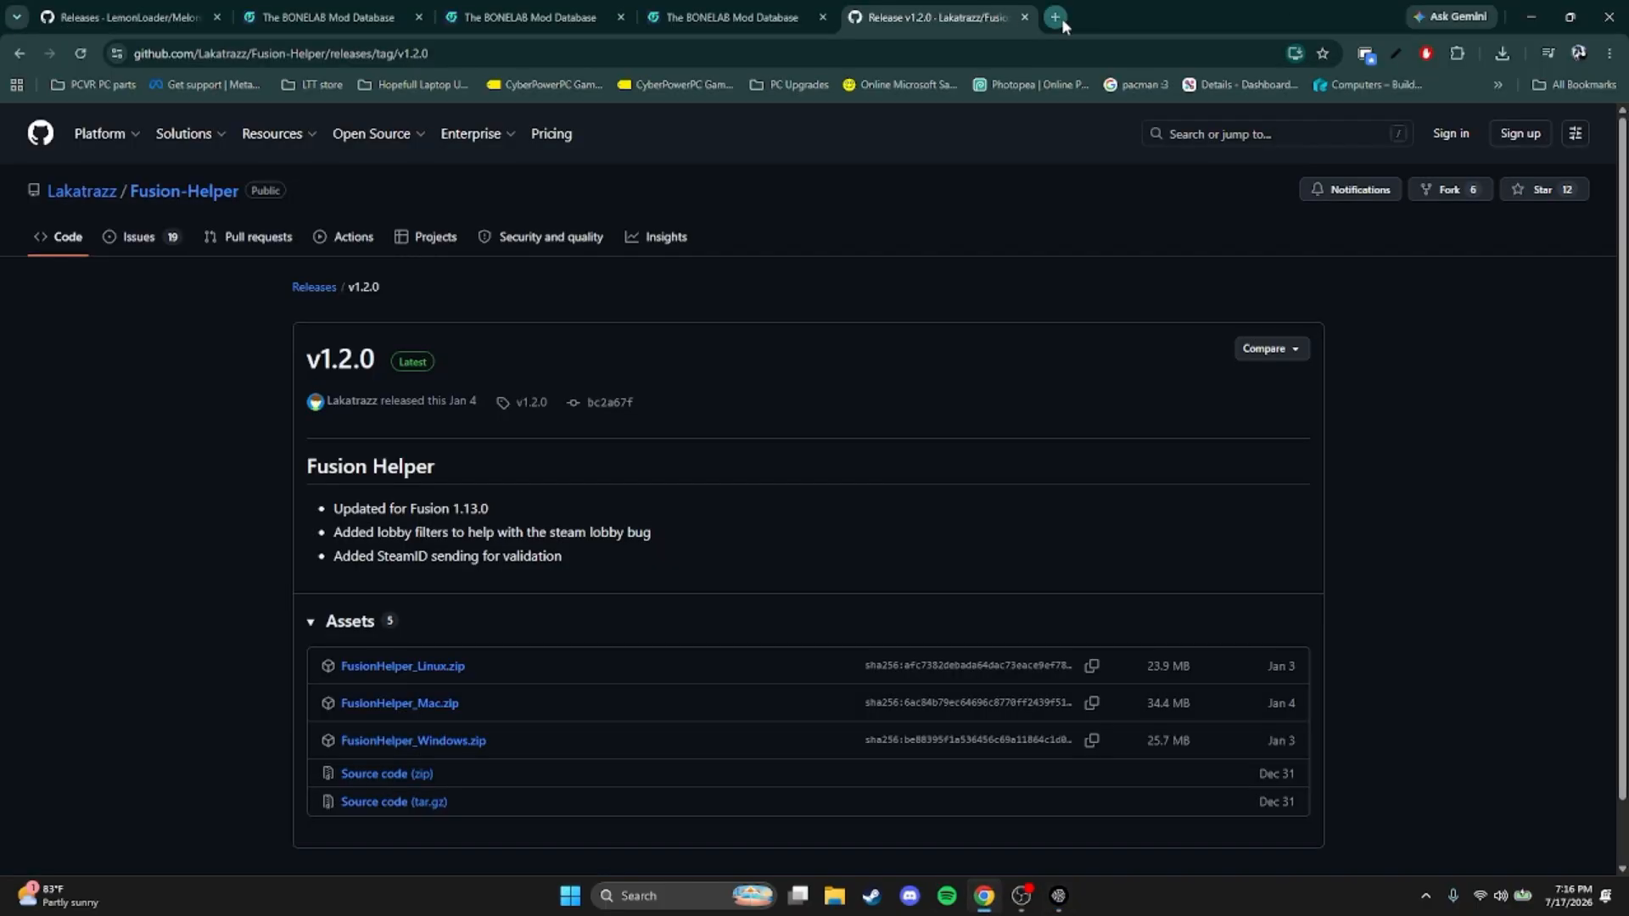
left_click(1057, 18)
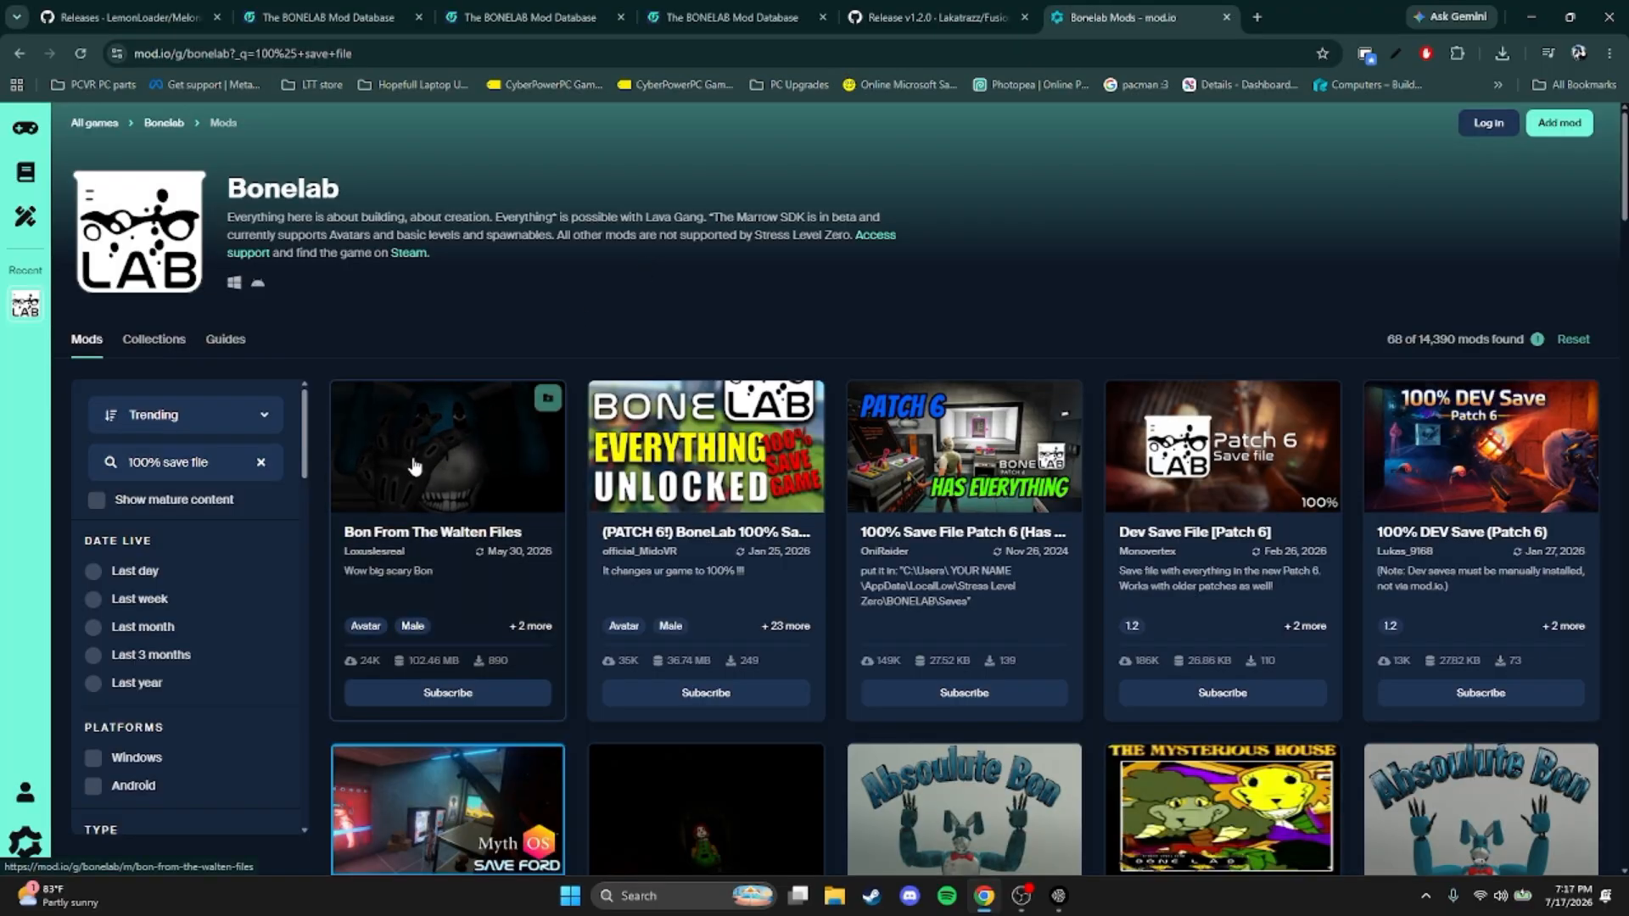
right_click(701, 428)
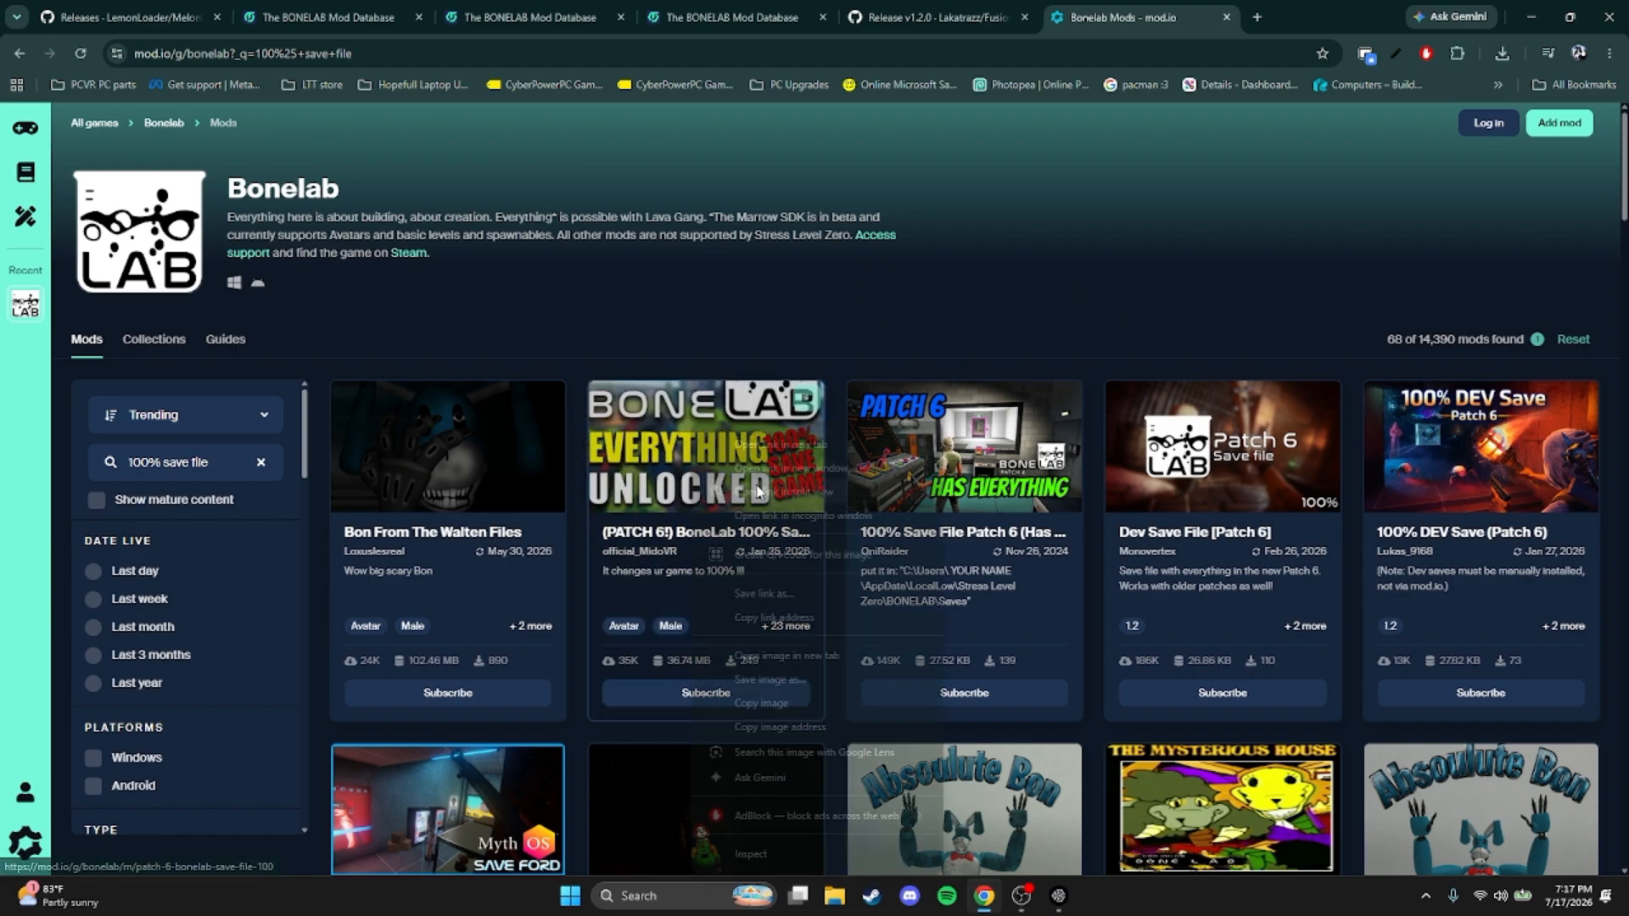
left_click(866, 441)
left_click(1232, 16)
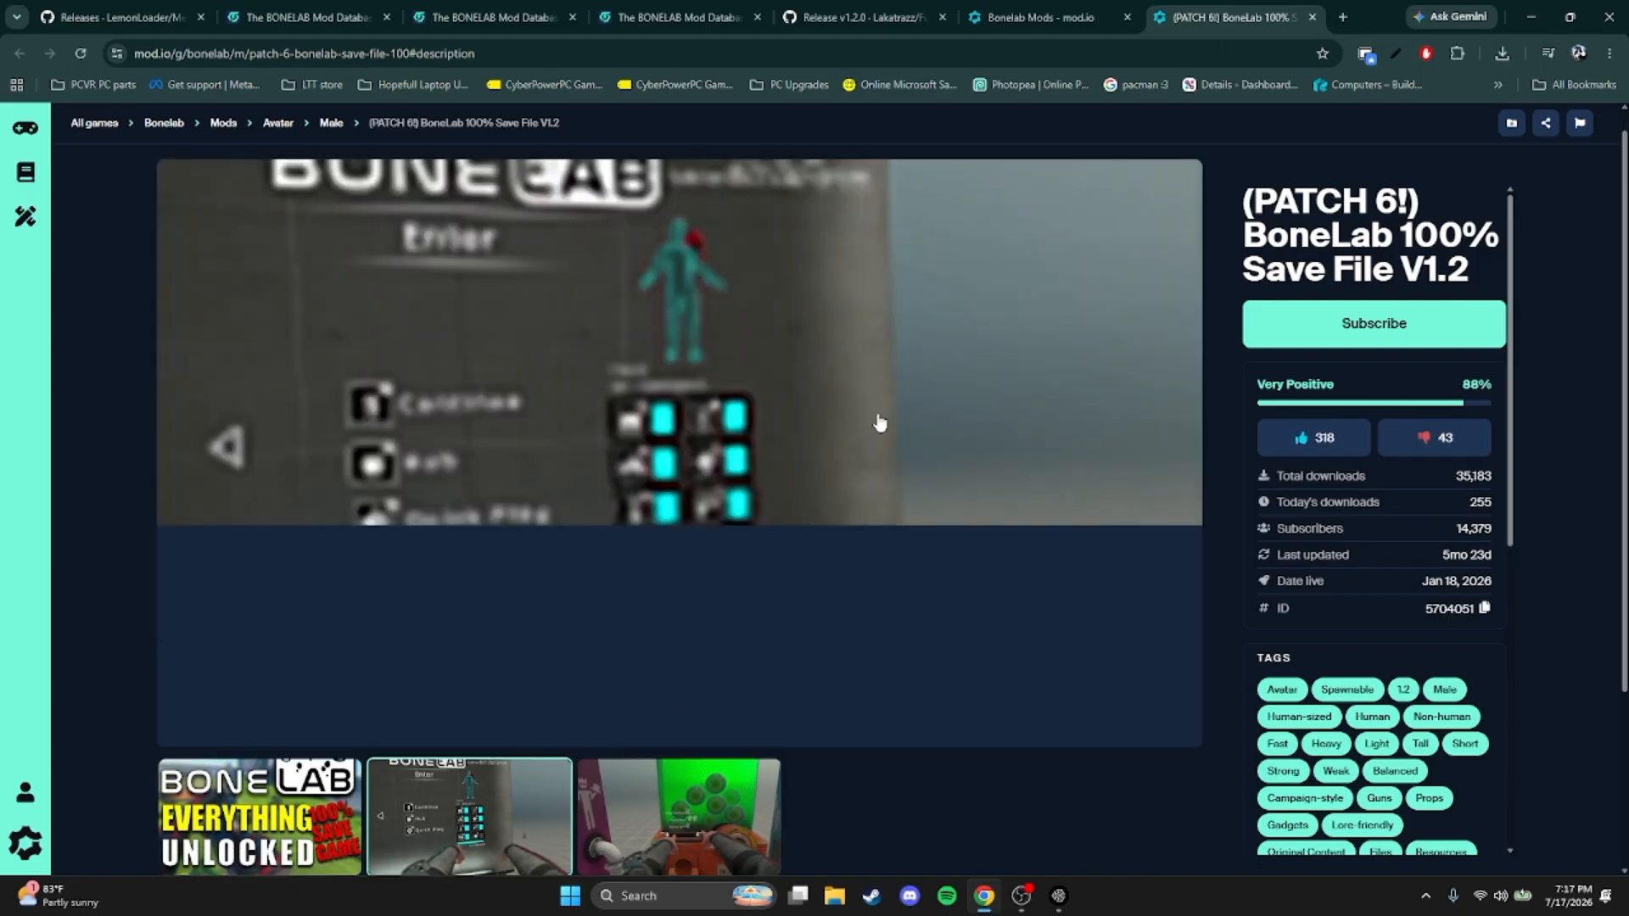
Review the save file's preview image and description, and manually download version 1.2 of the mod
left_click(698, 861)
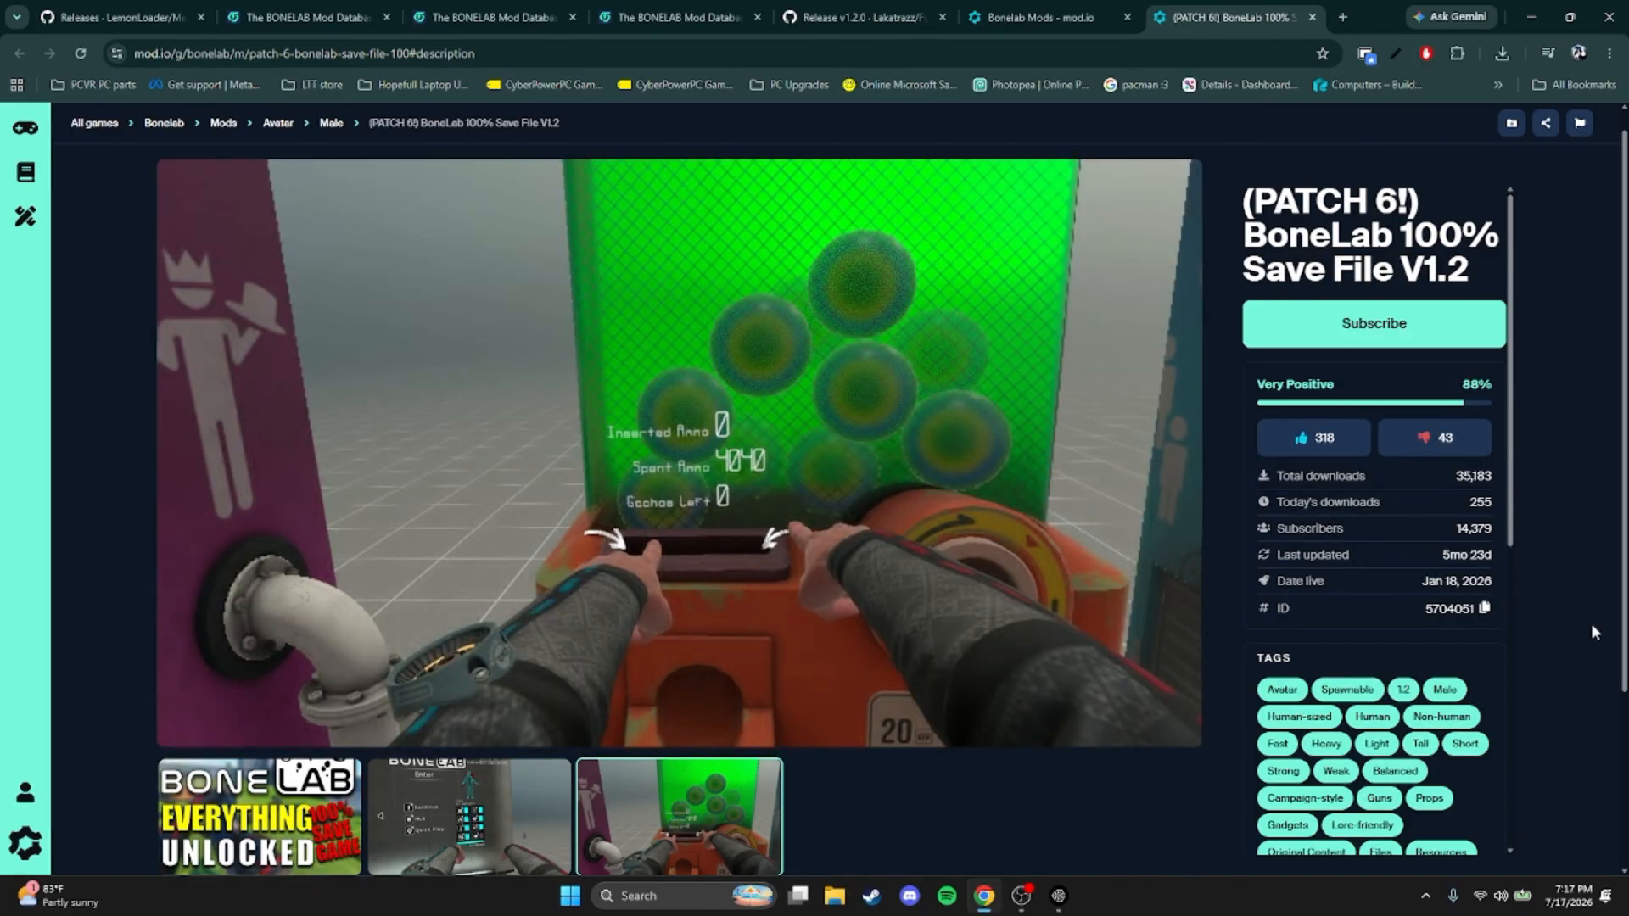
scroll(1594, 632, "down", 3)
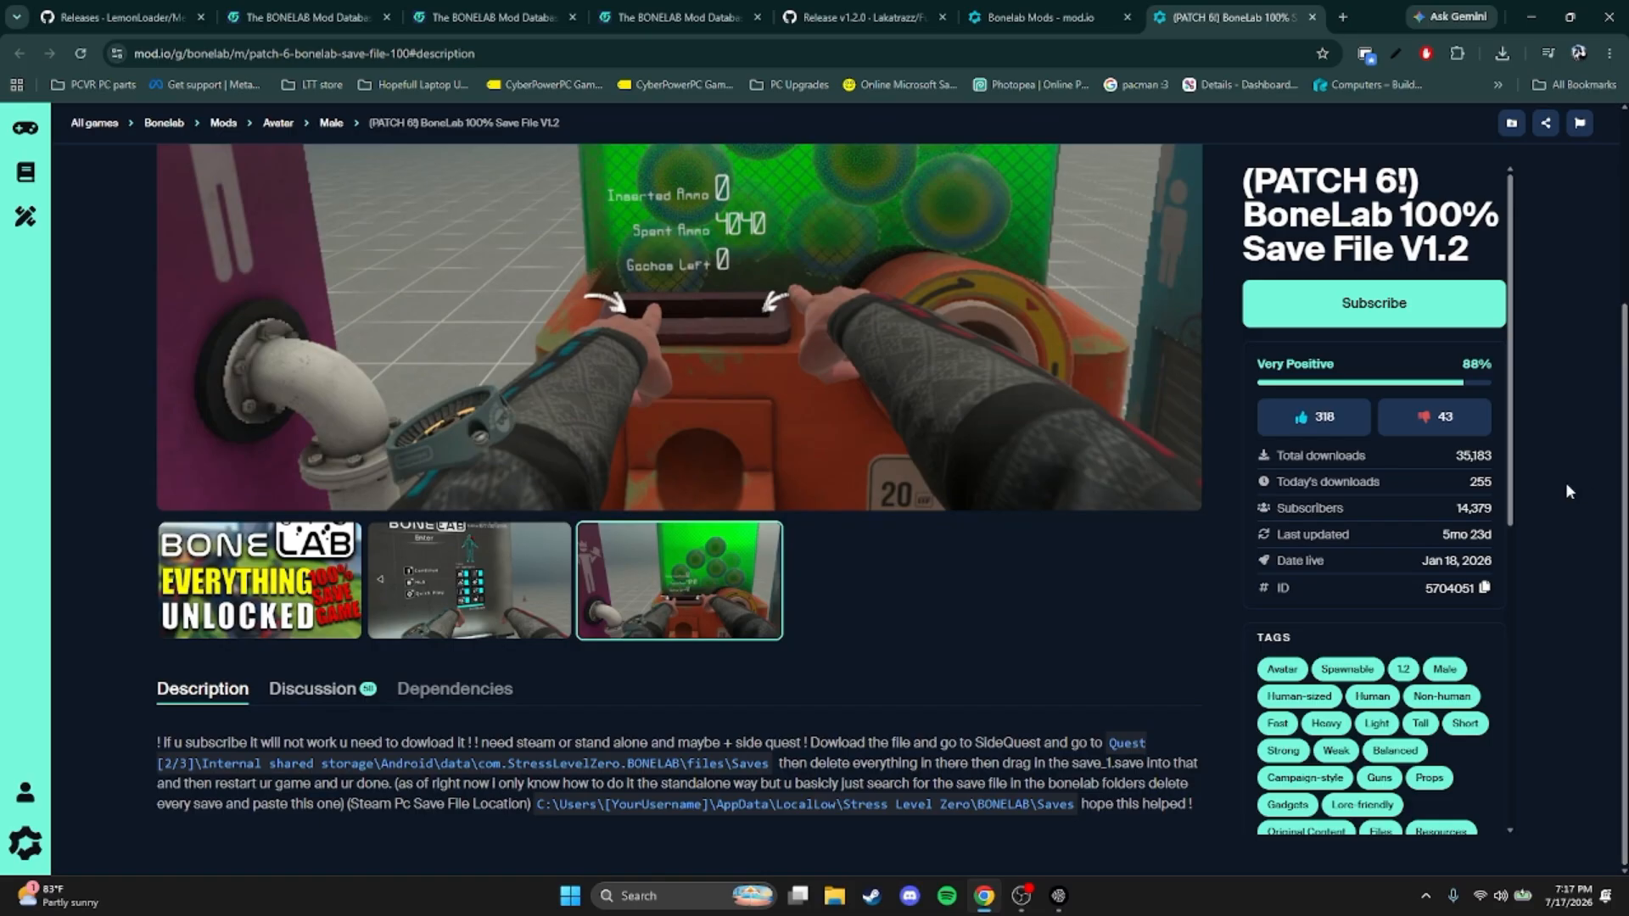
scroll(1307, 552, "down", 5)
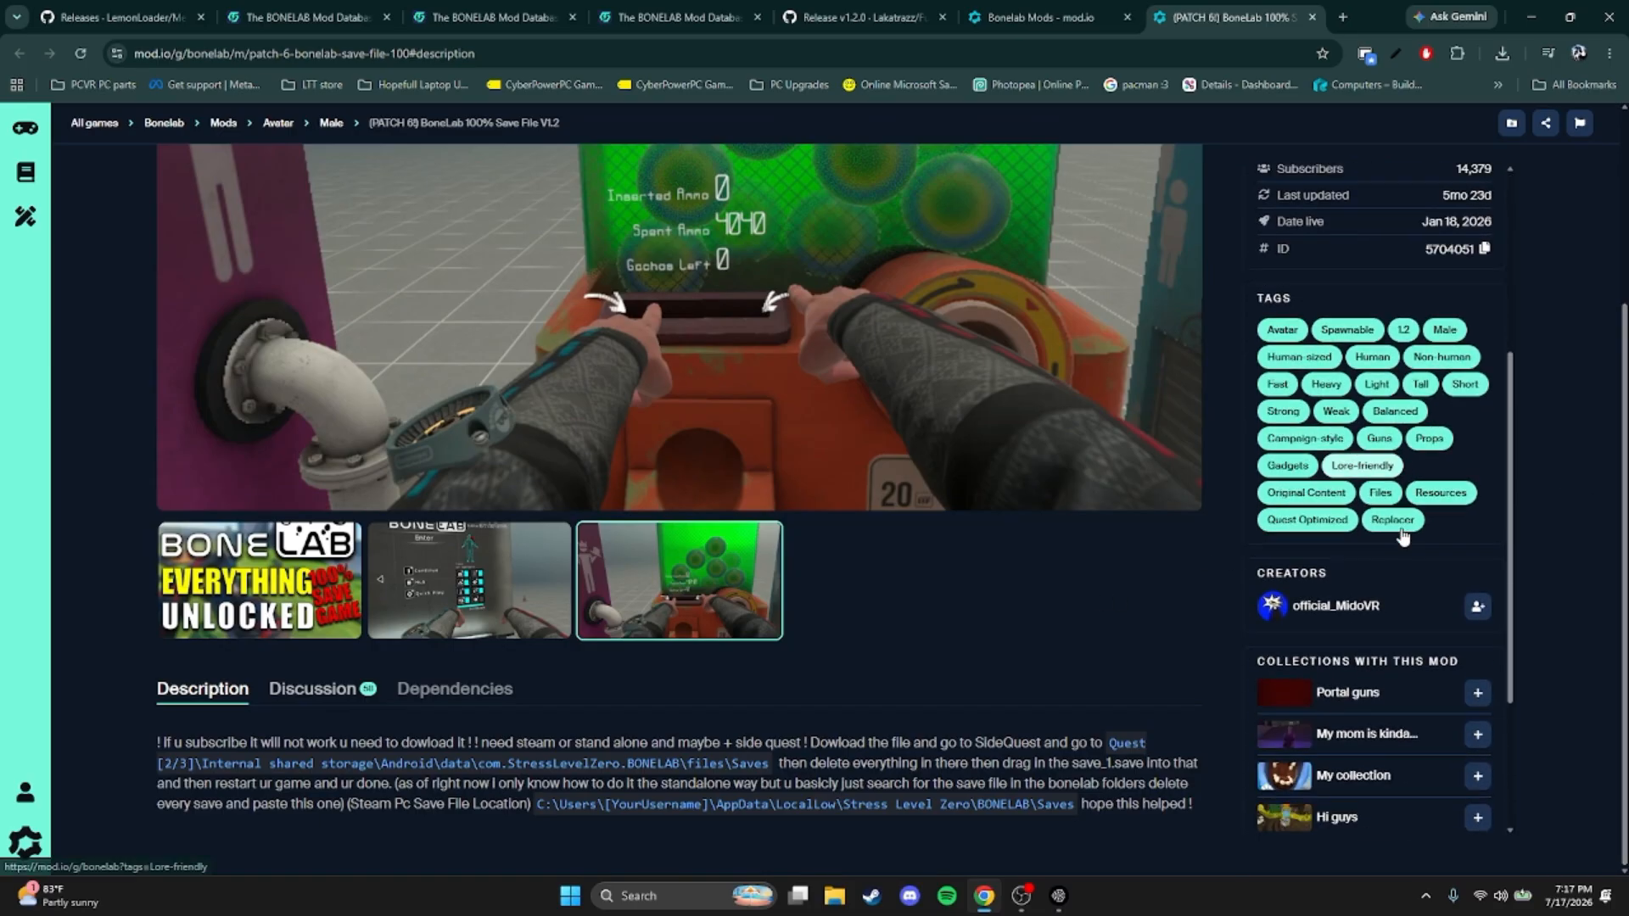
scroll(1458, 538, "down", 2)
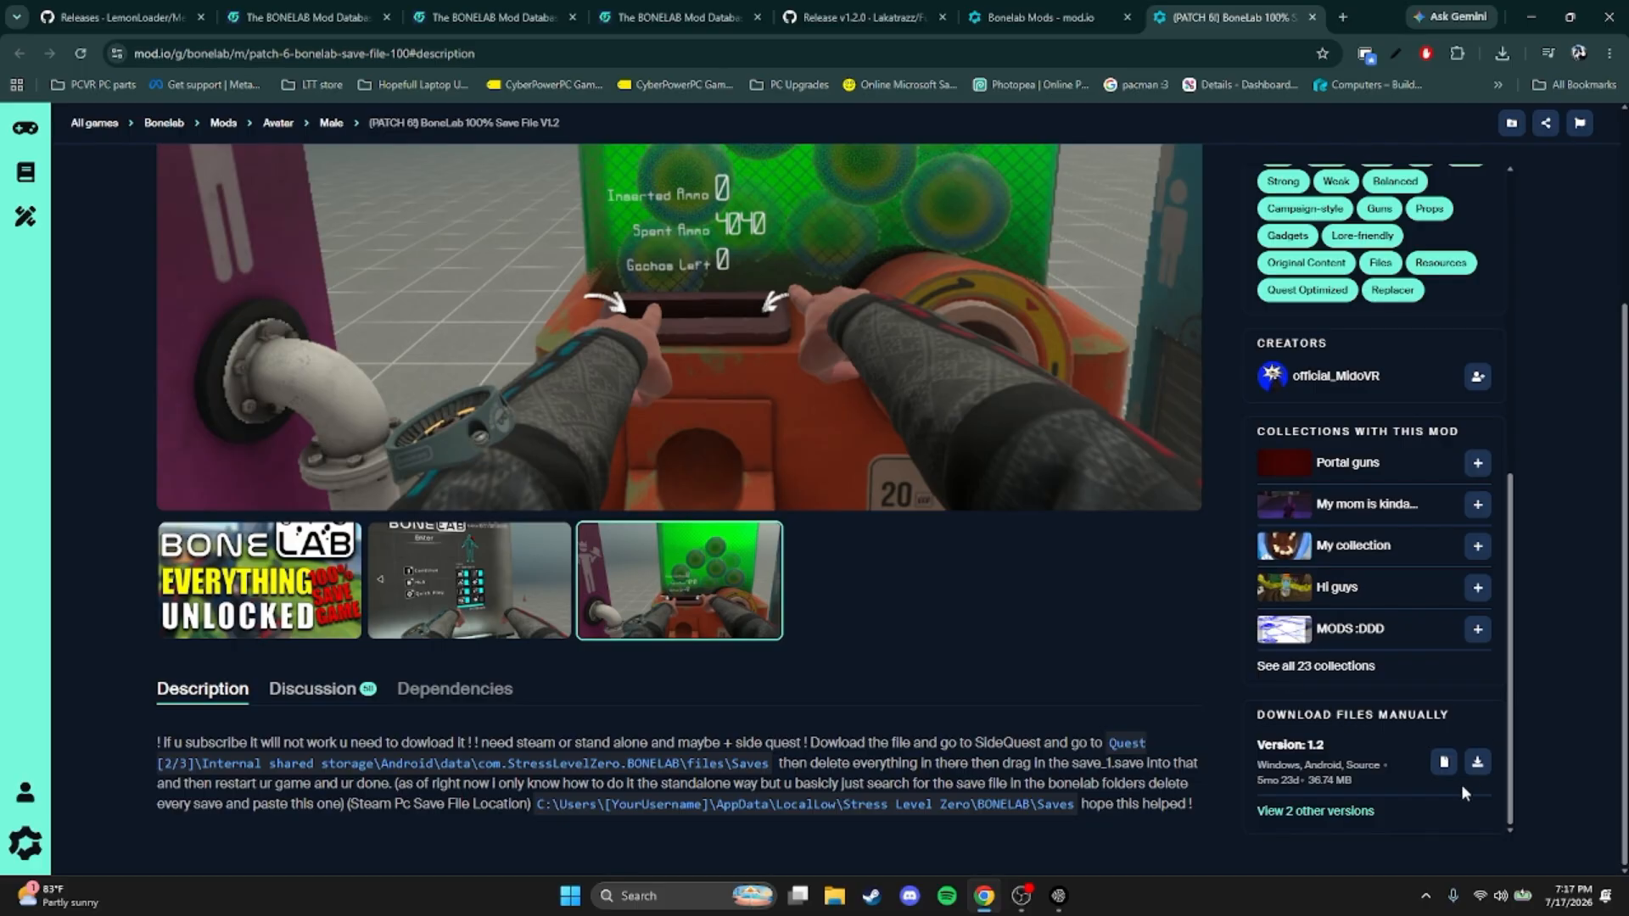
left_click(1477, 762)
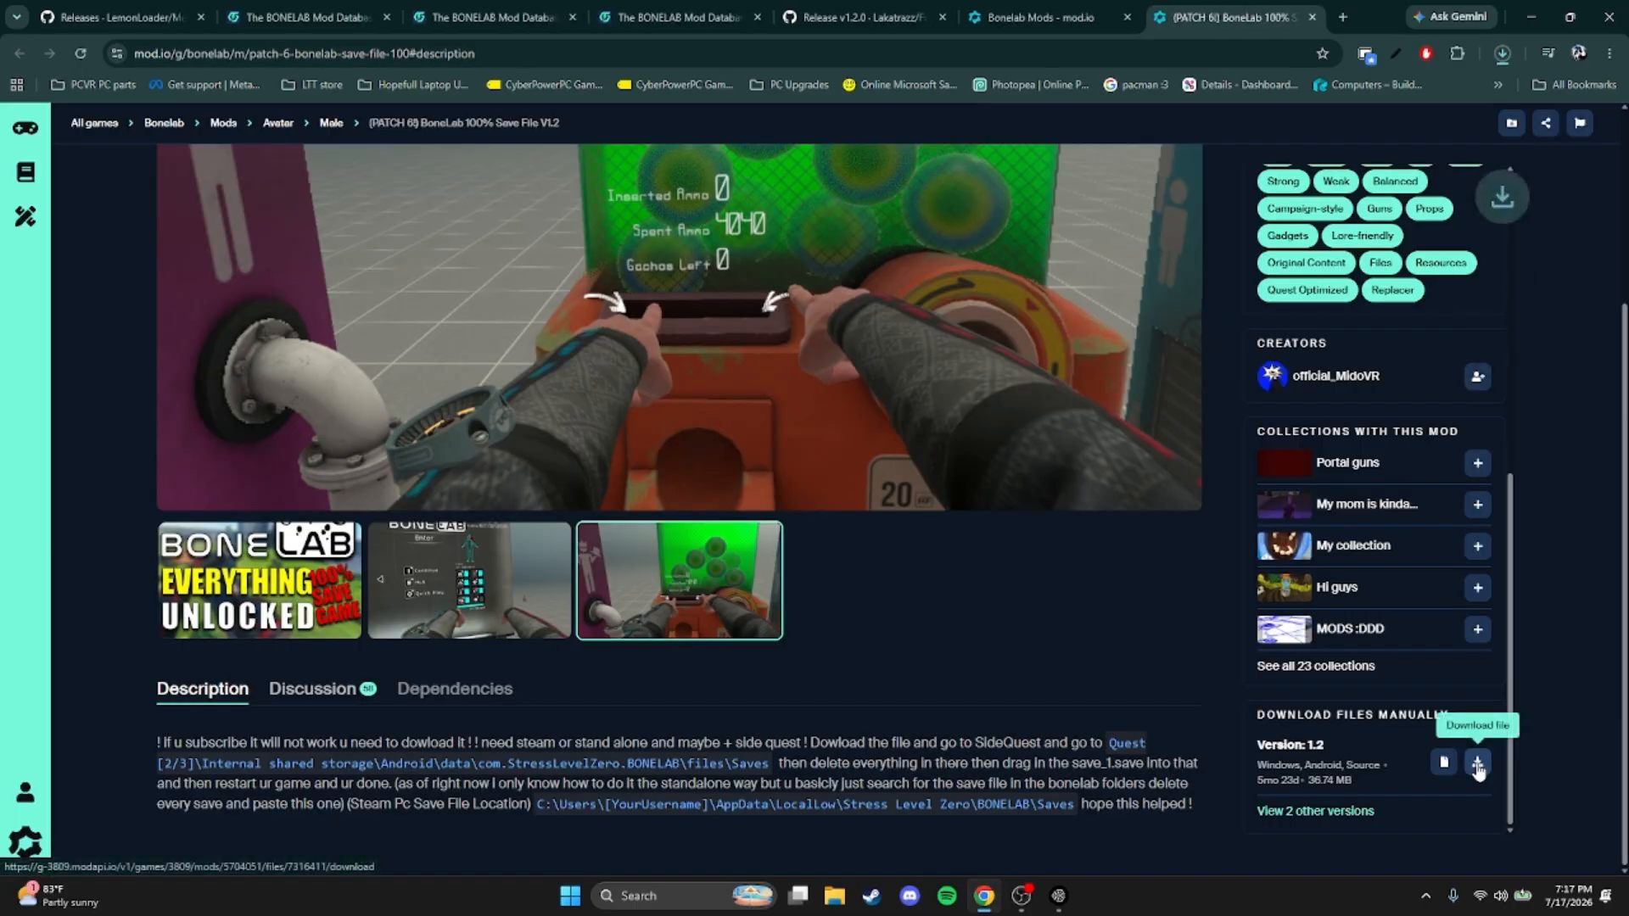
left_click(1503, 55)
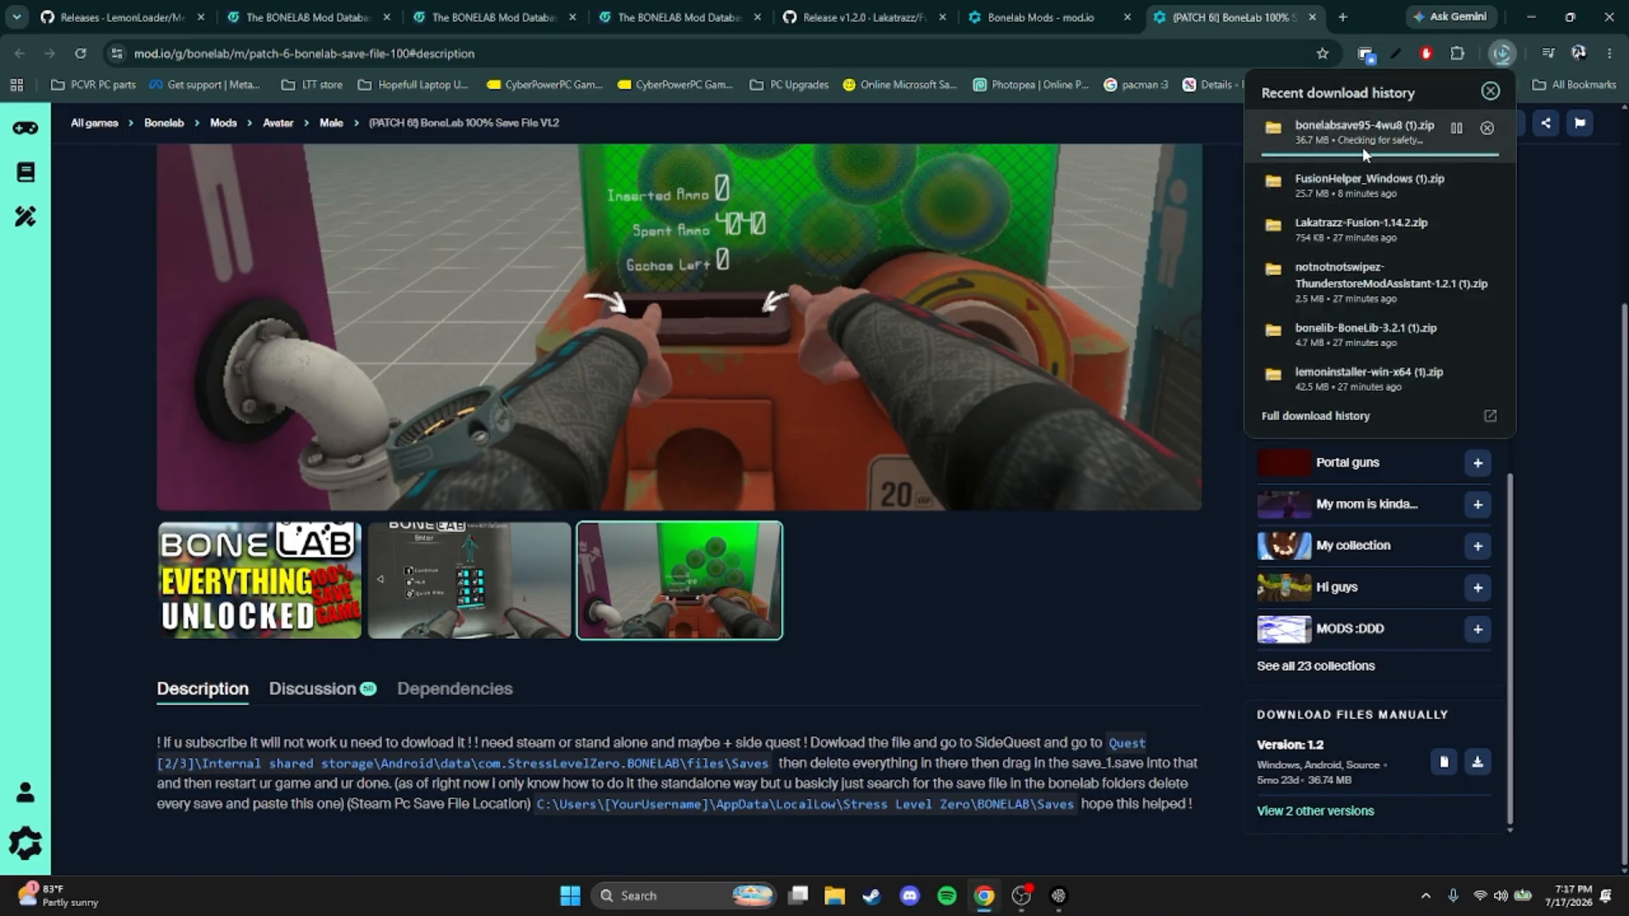
Switch to File Explorer and extract the bonelabsave95-4wu8 (1) archive within the Downloads folder
left_click(984, 896)
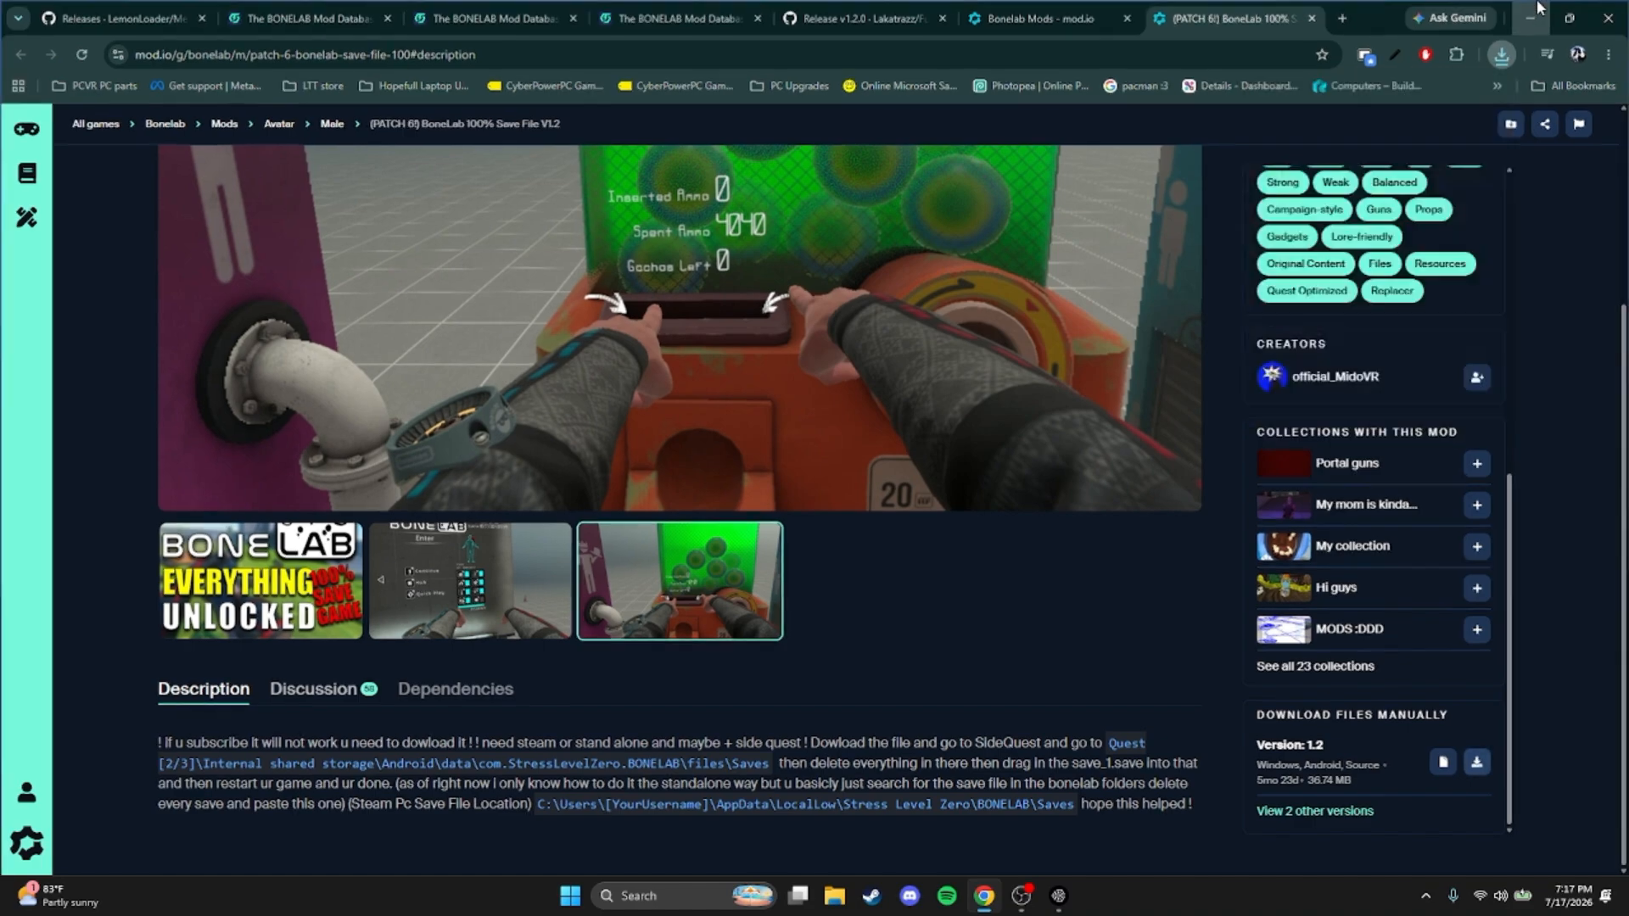
left_click(836, 896)
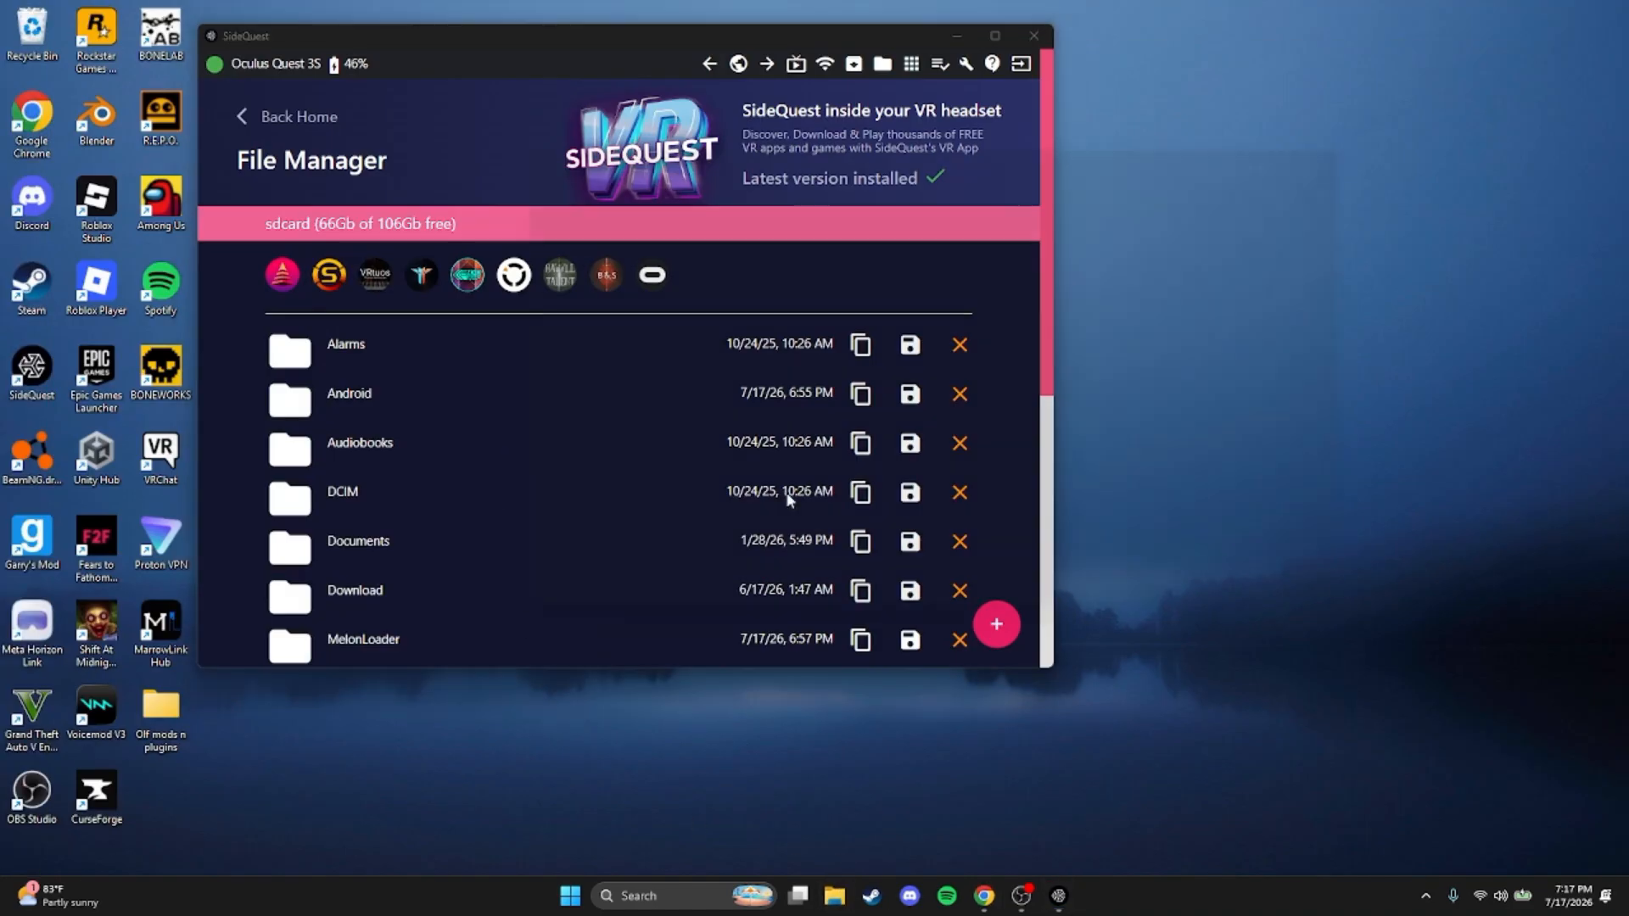
left_click(524, 381)
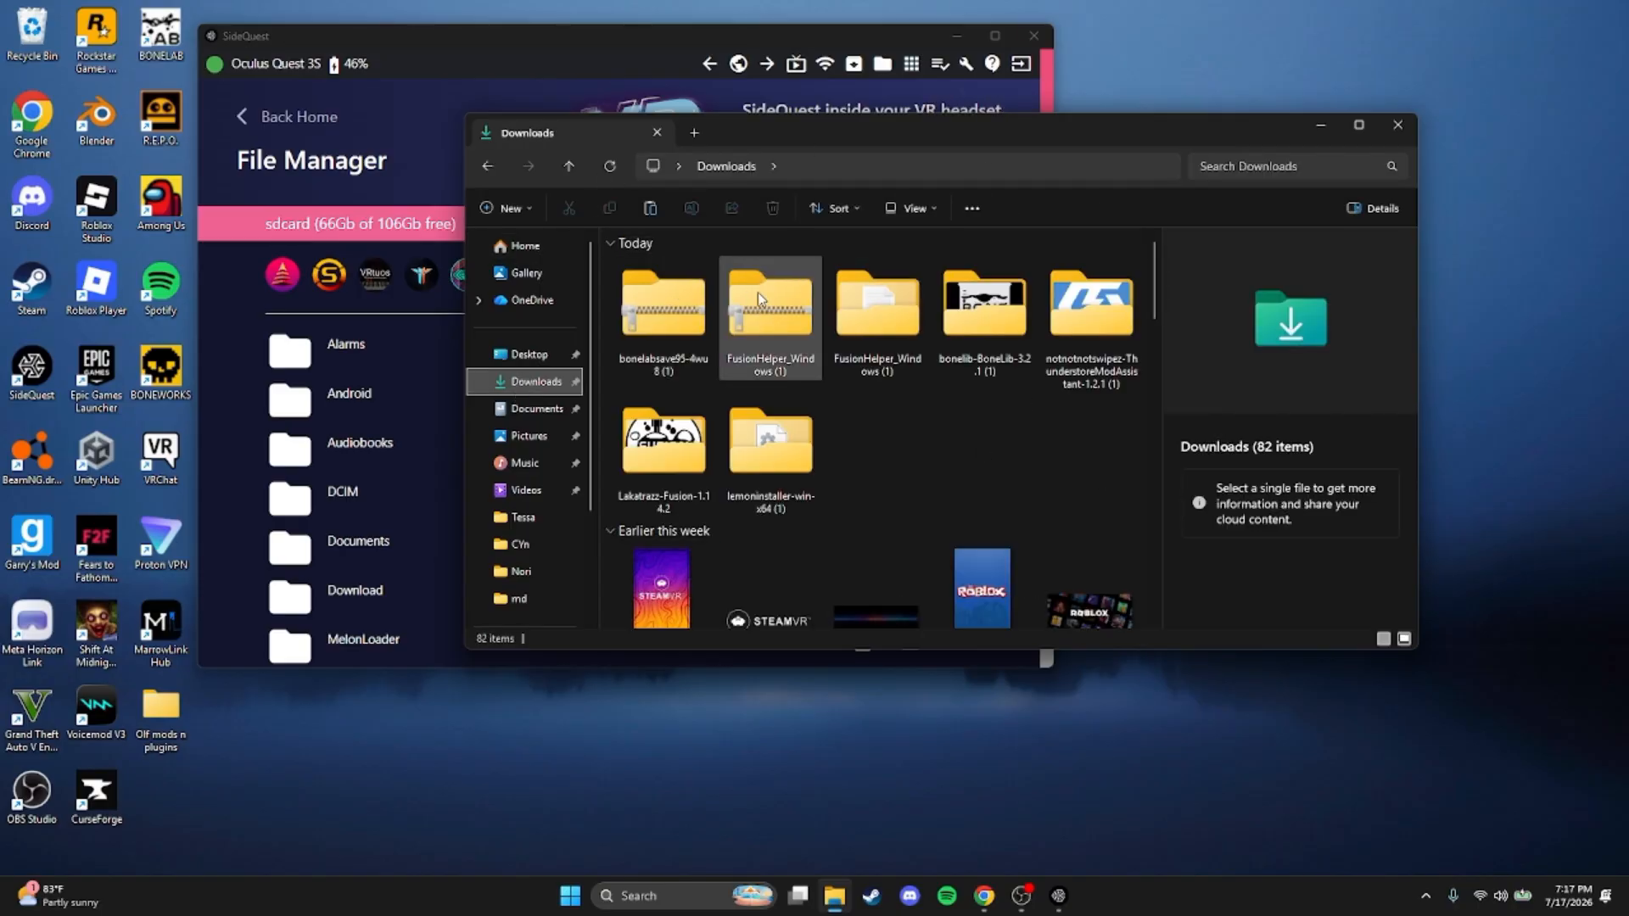
left_click(664, 299)
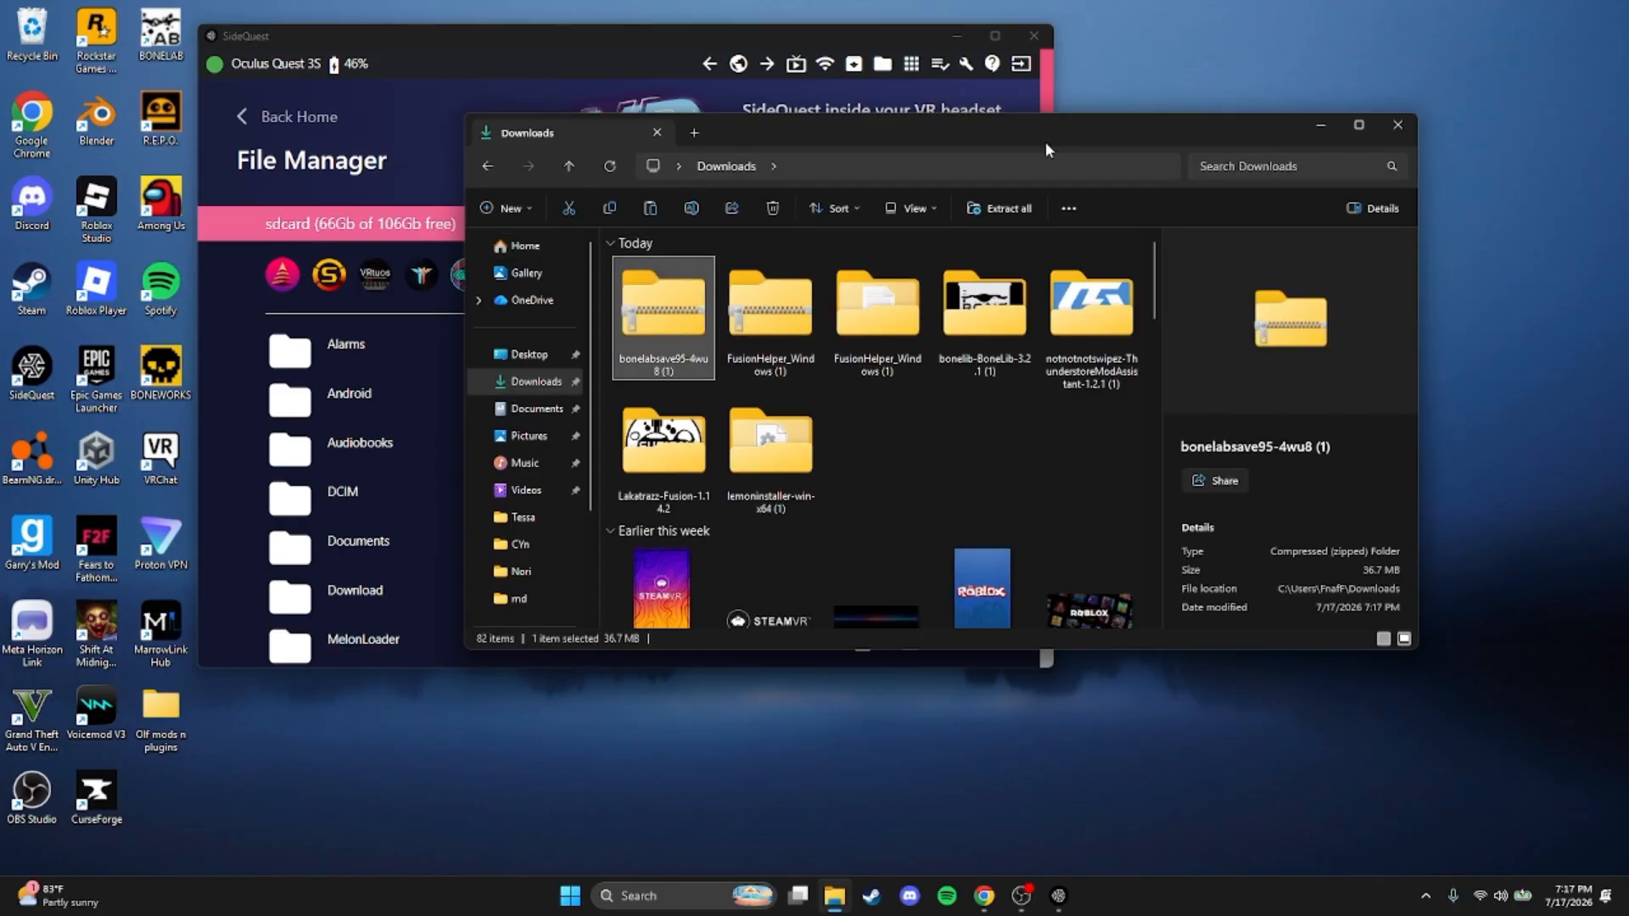
left_click(998, 208)
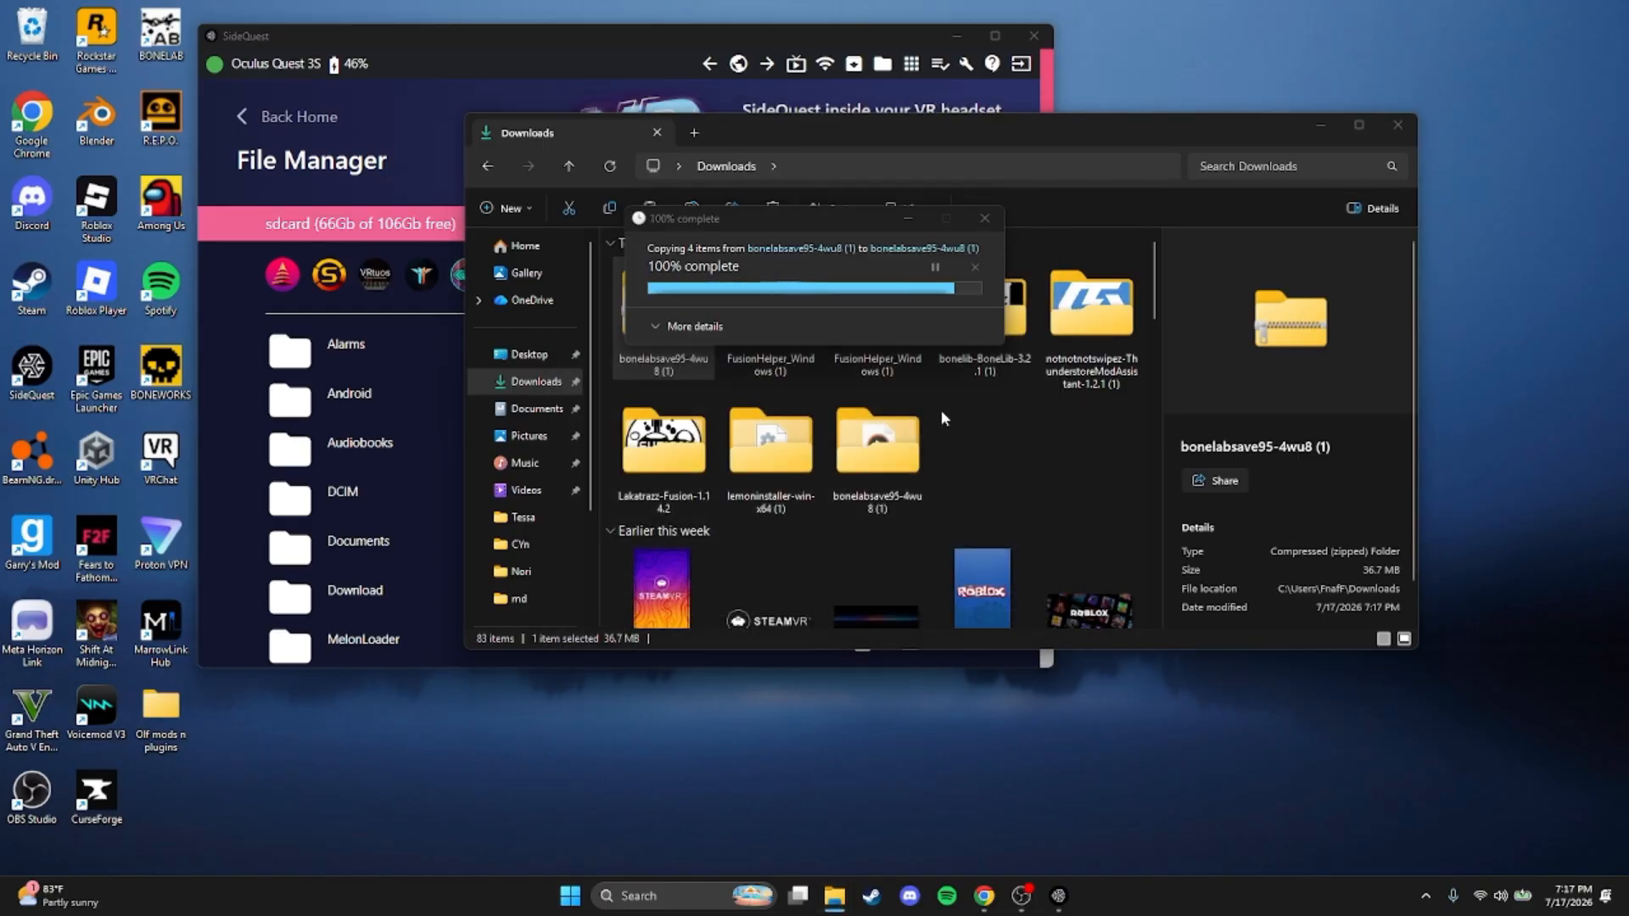
left_click_drag(1037, 150, 1100, 194)
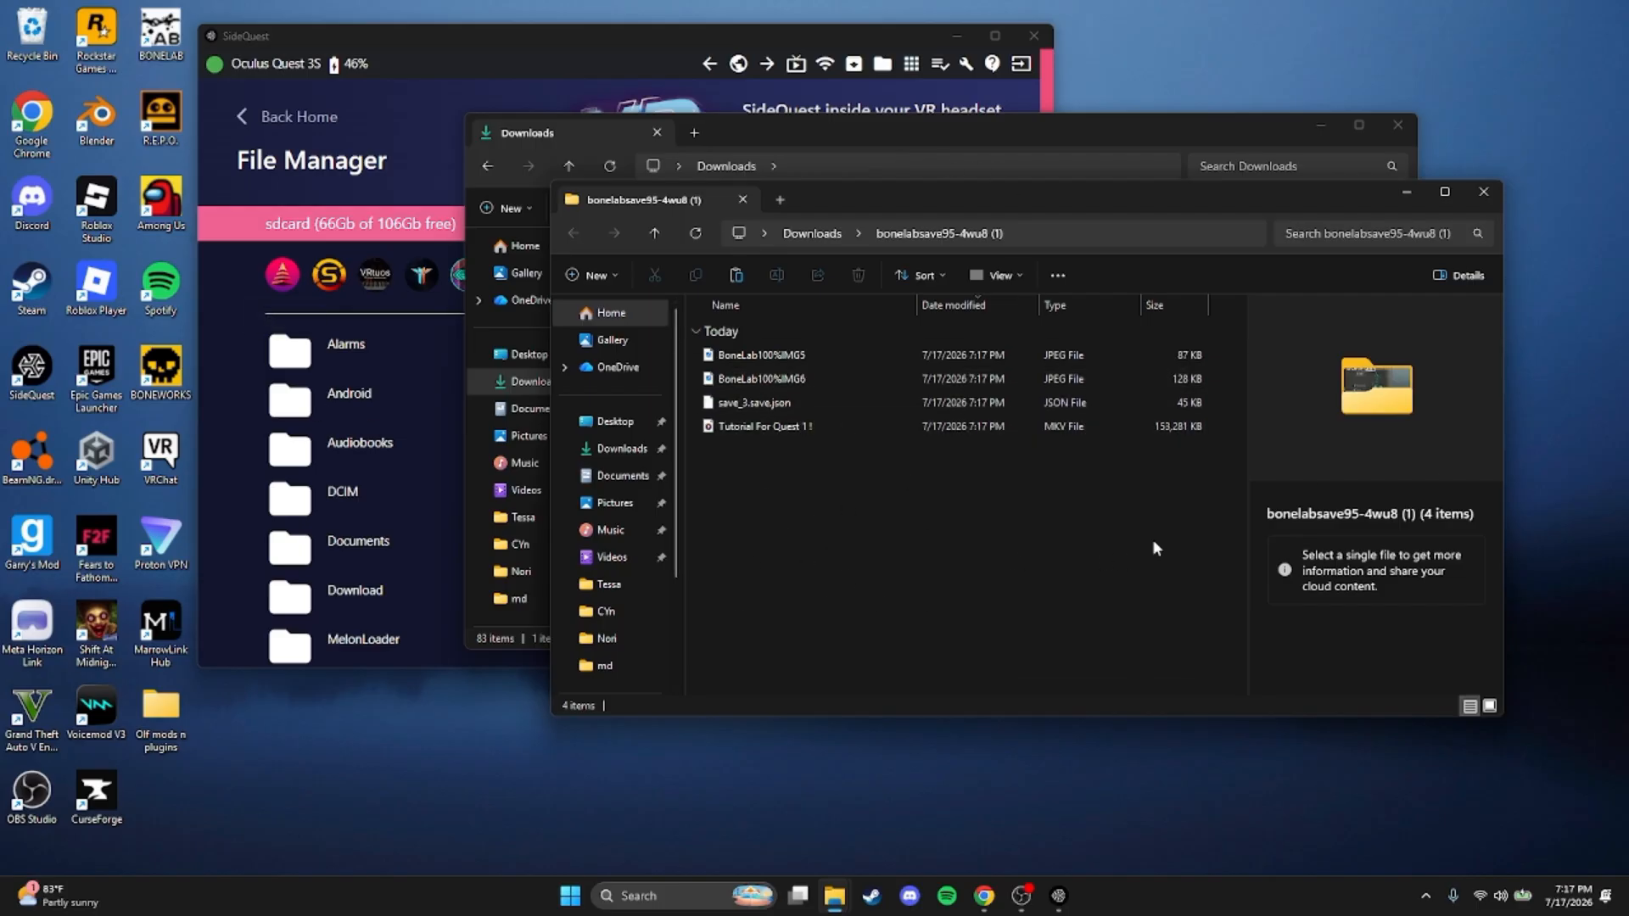
Switch to SideQuest and open the headset's Android/data/com.StressLevelZero.BONELAB/files/Saves folder
left_click(384, 98)
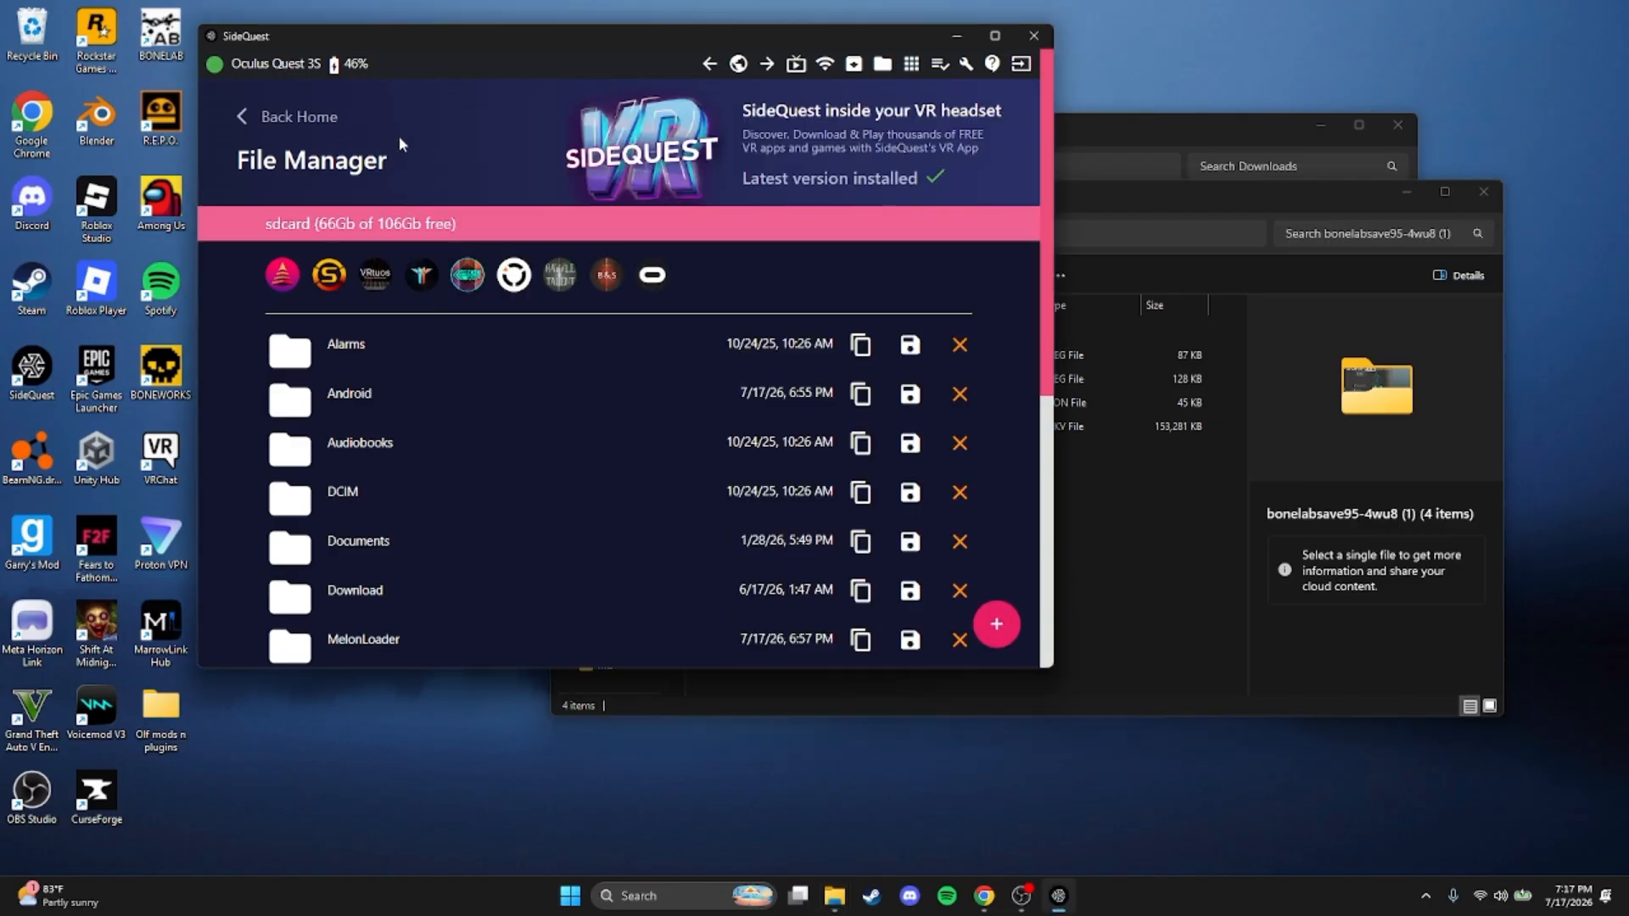
scroll(381, 456, "down", 1)
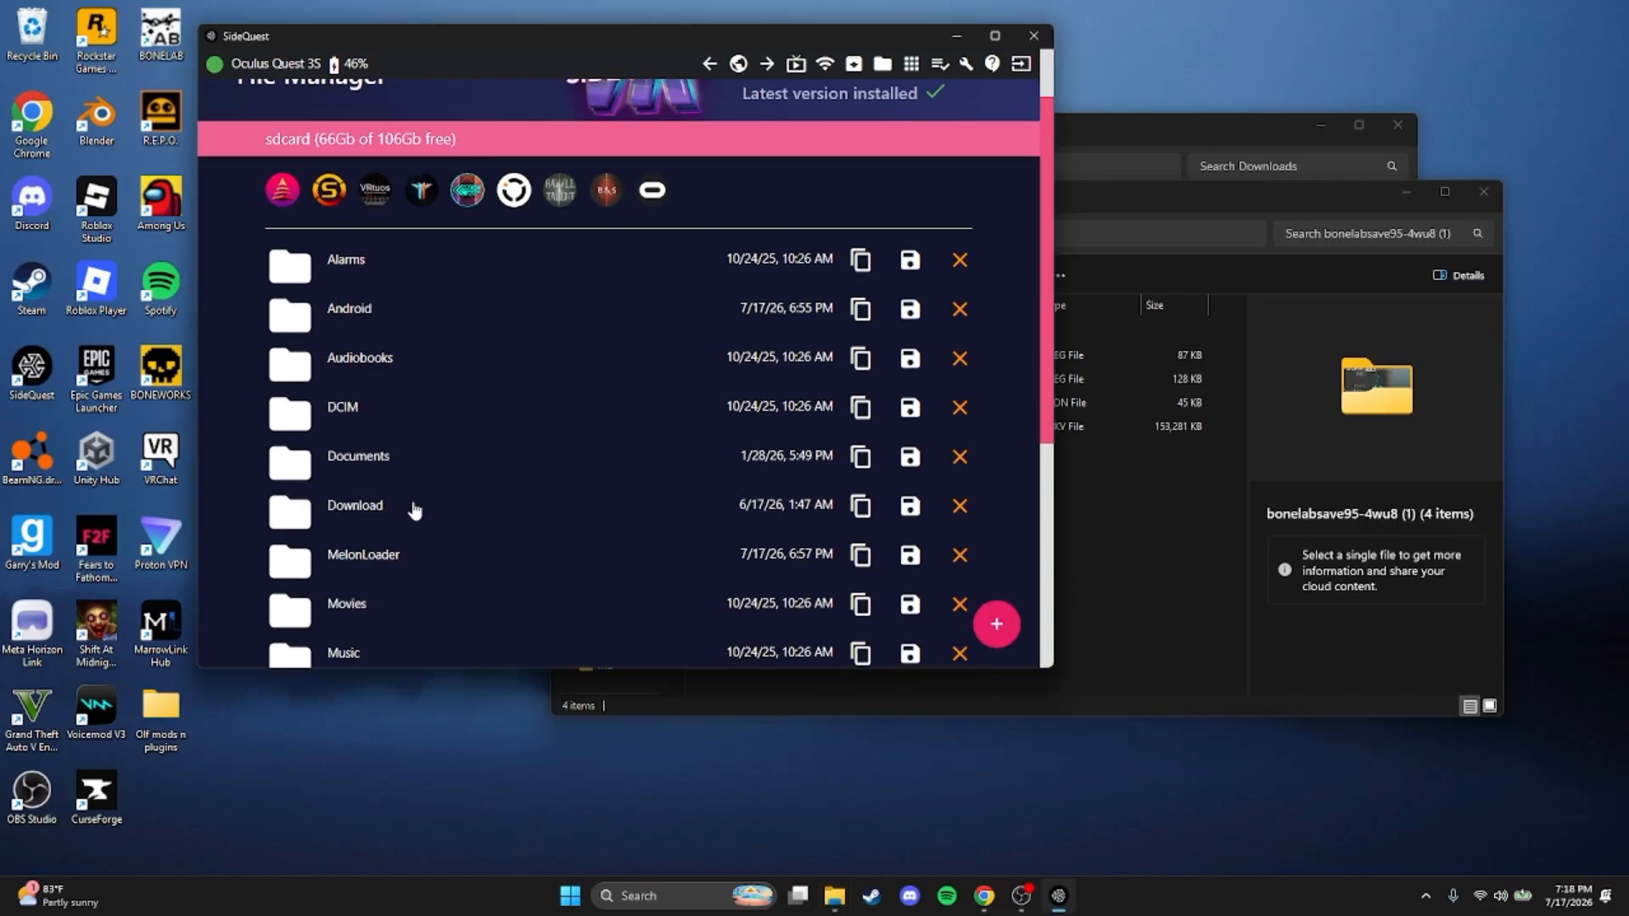
left_click(323, 314)
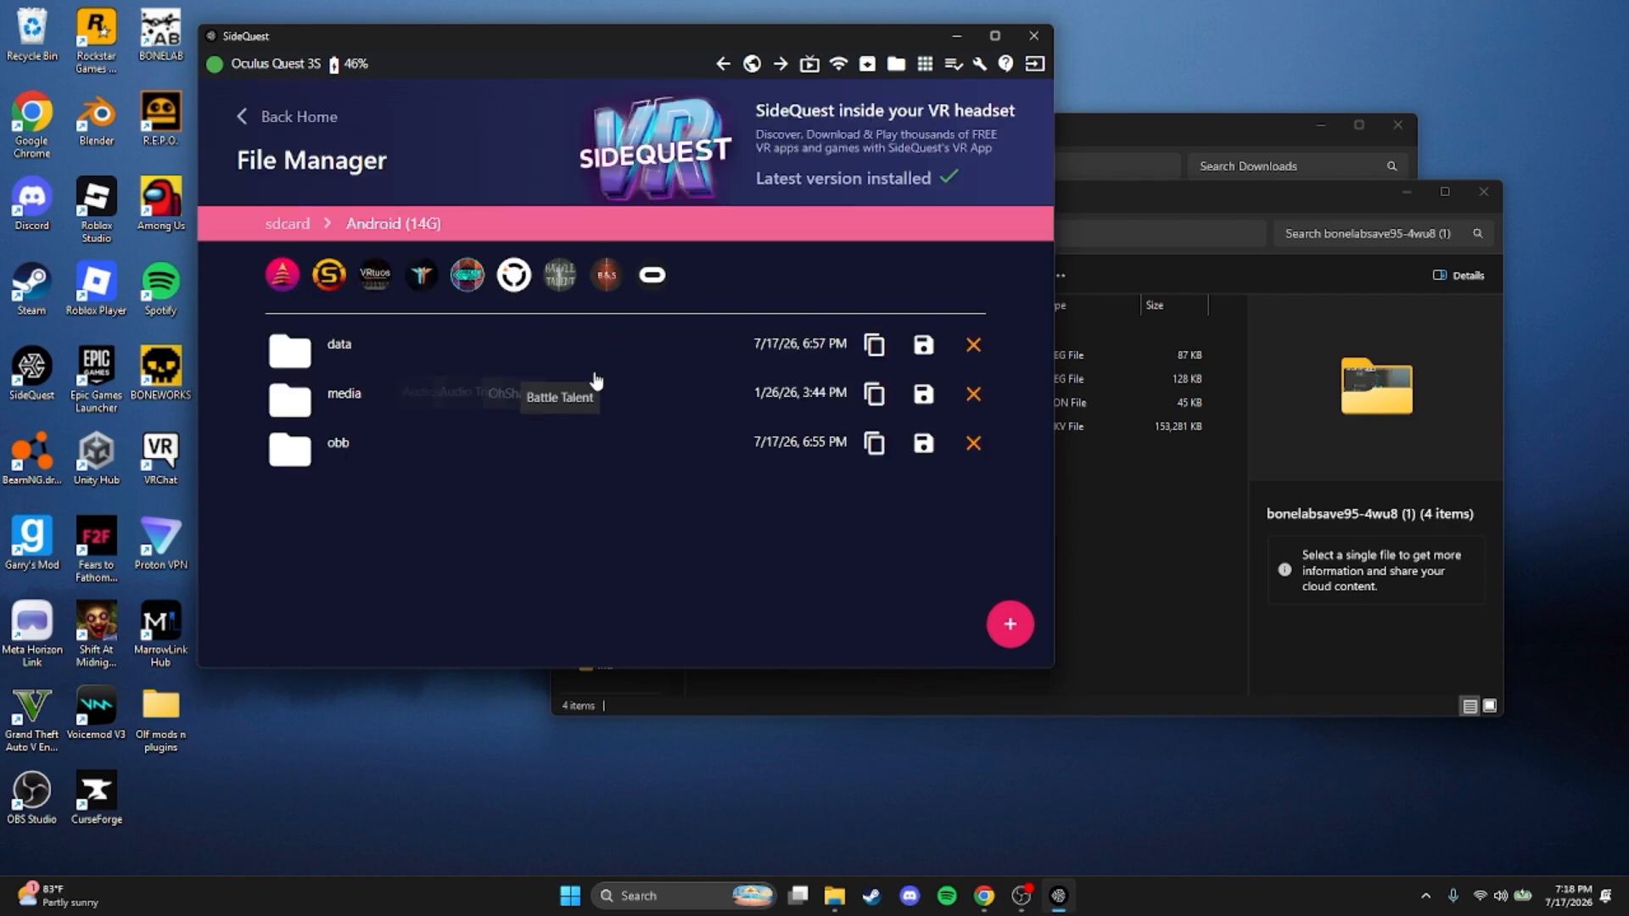
left_click(361, 352)
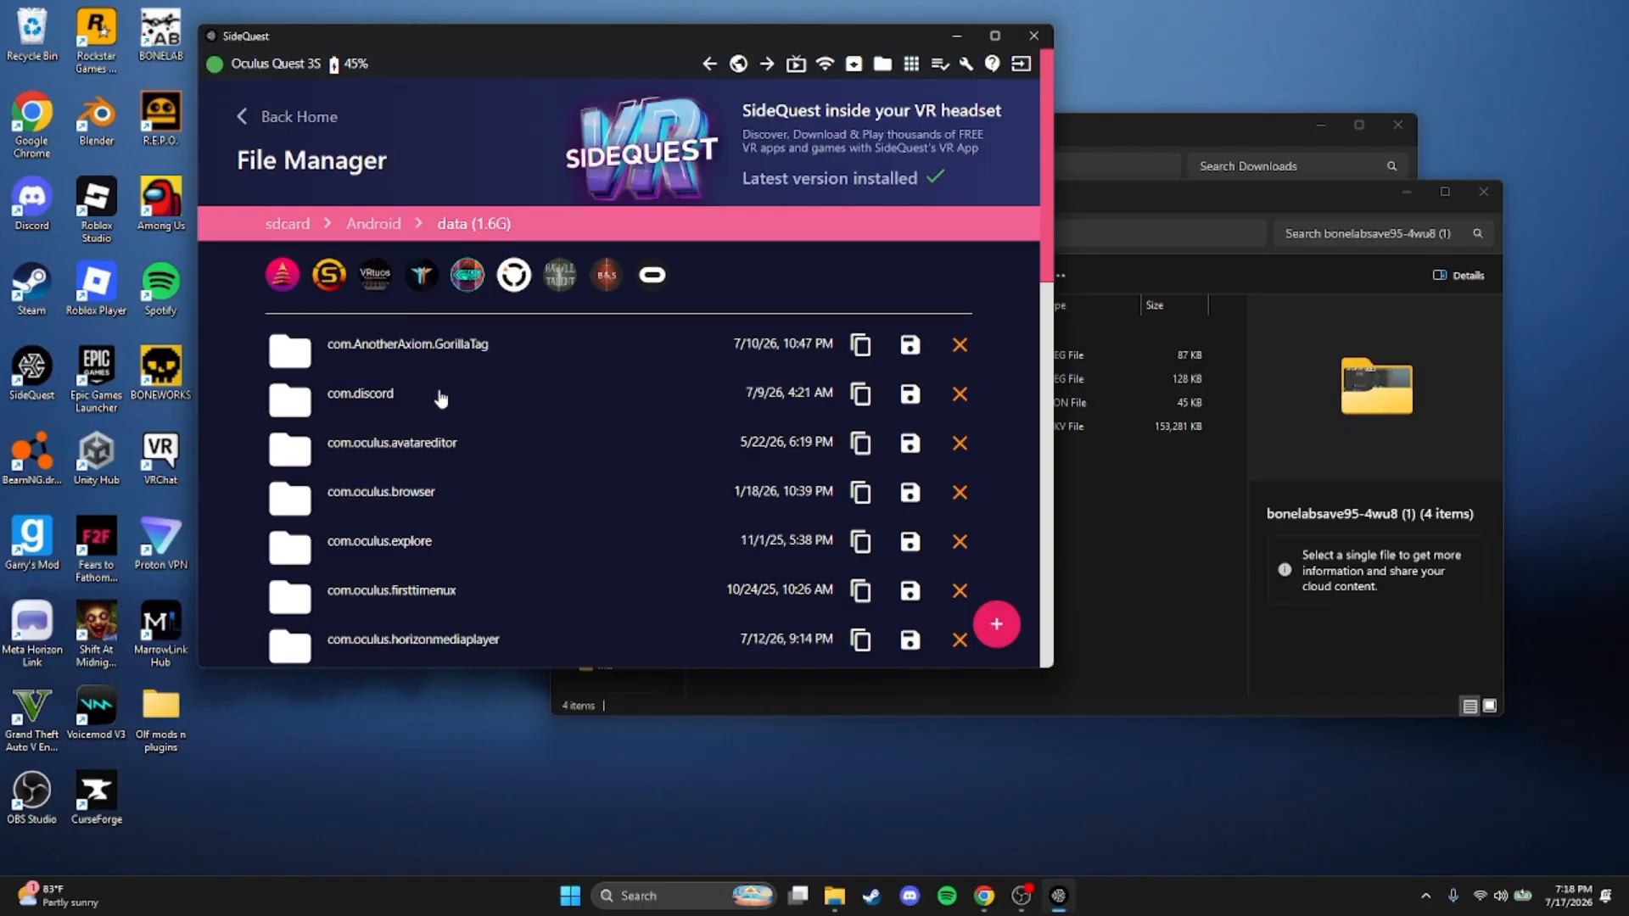
scroll(509, 437, "down", 1)
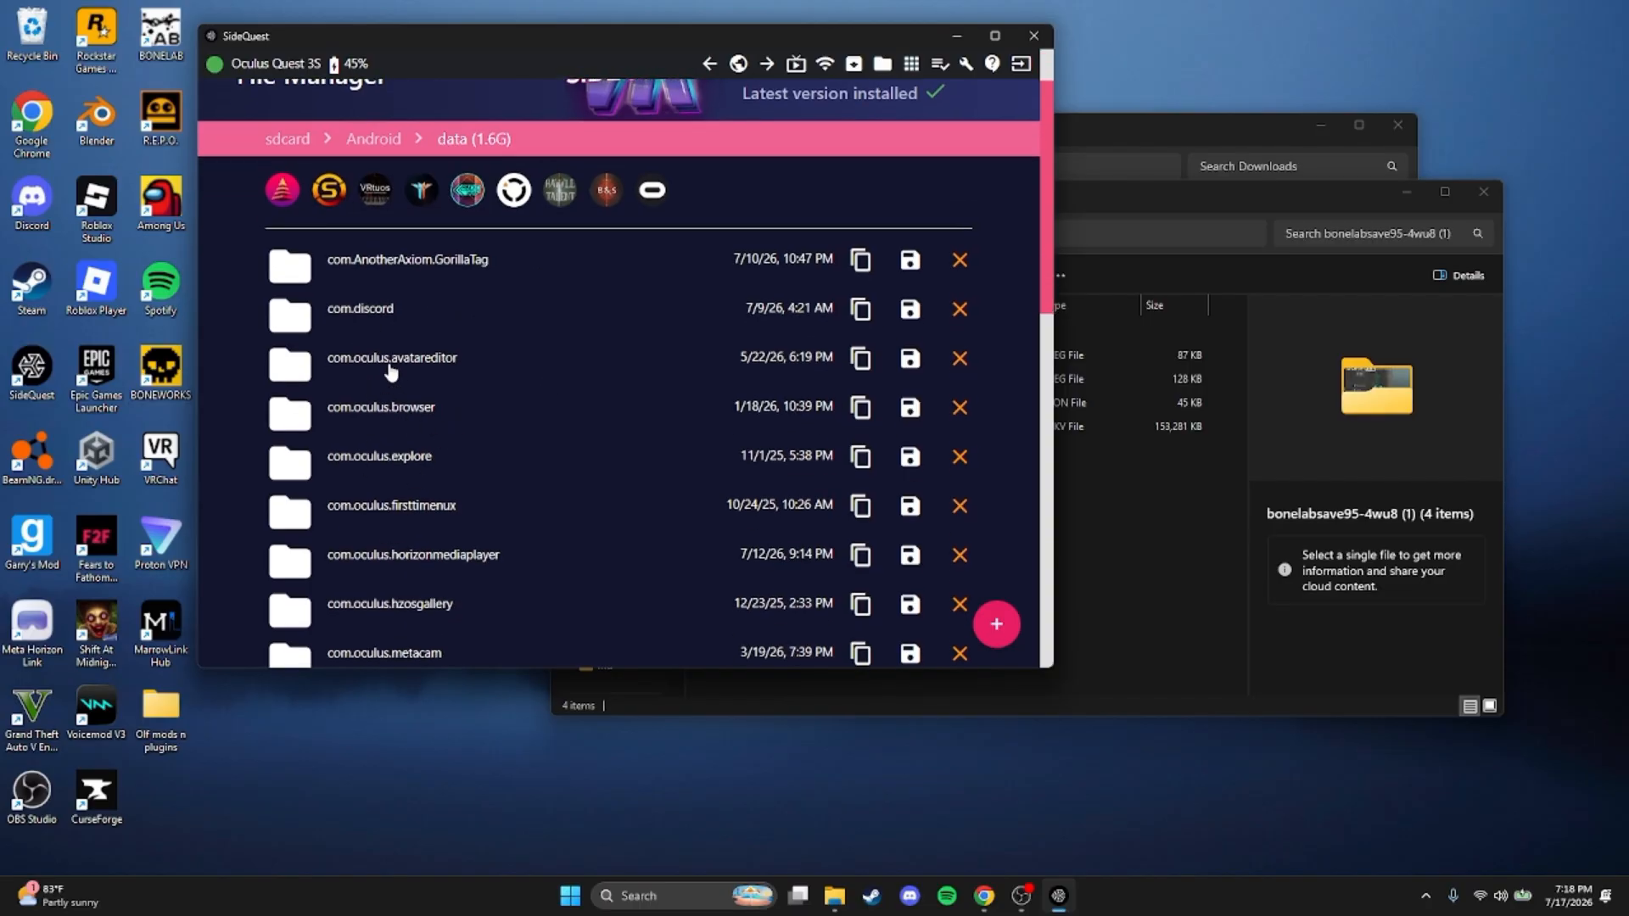
scroll(424, 467, "down", 1)
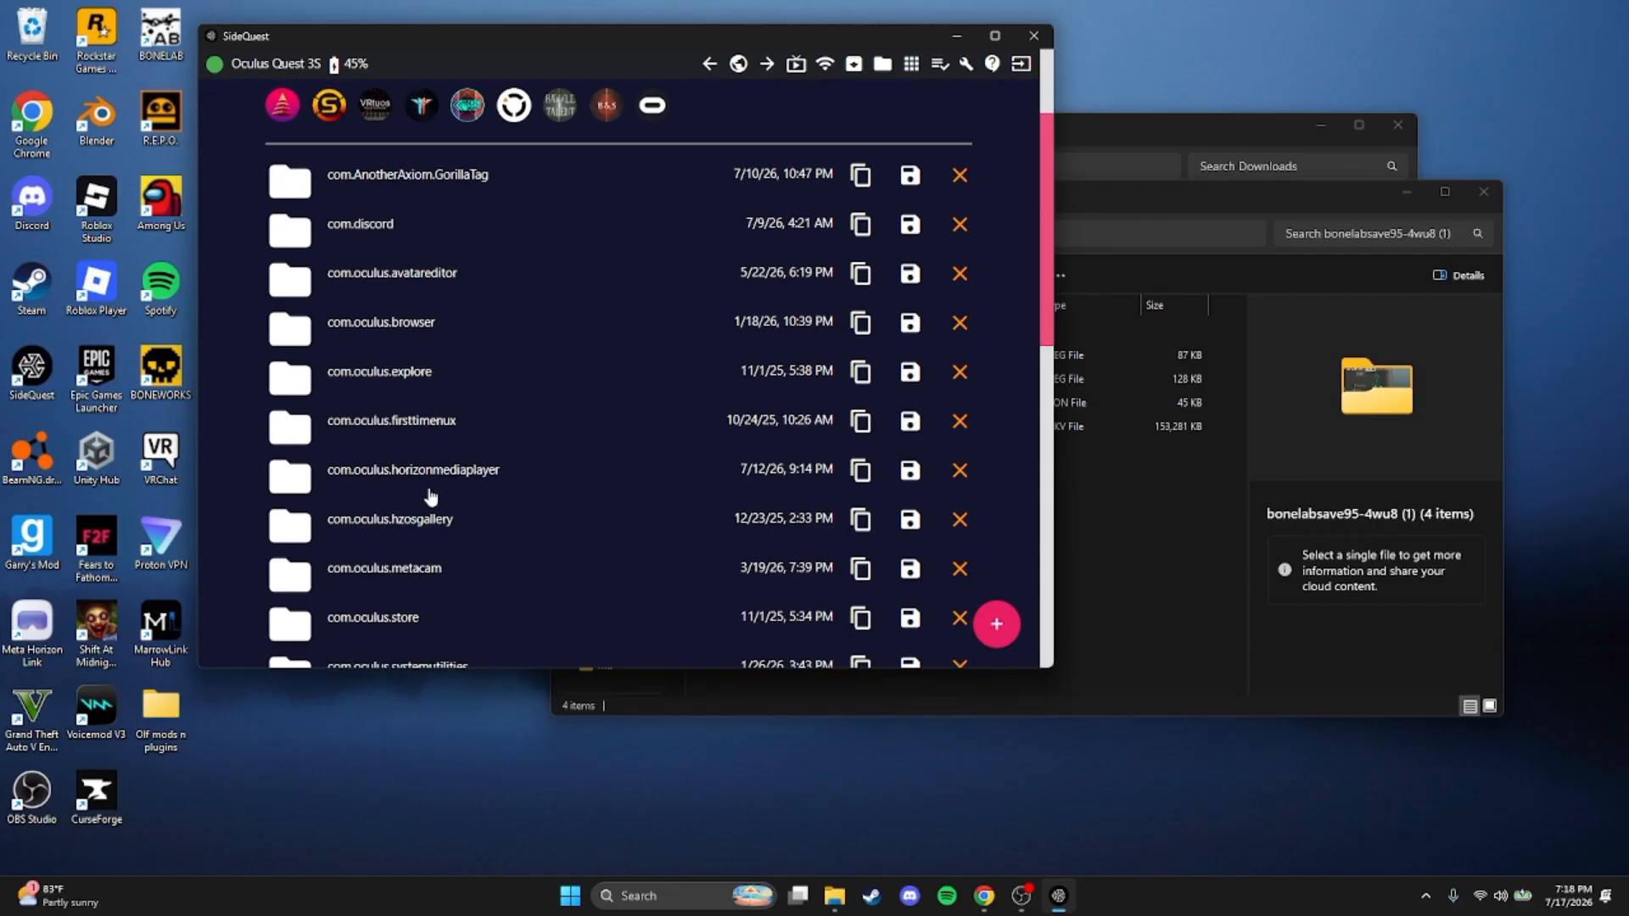
scroll(399, 534, "down", 1)
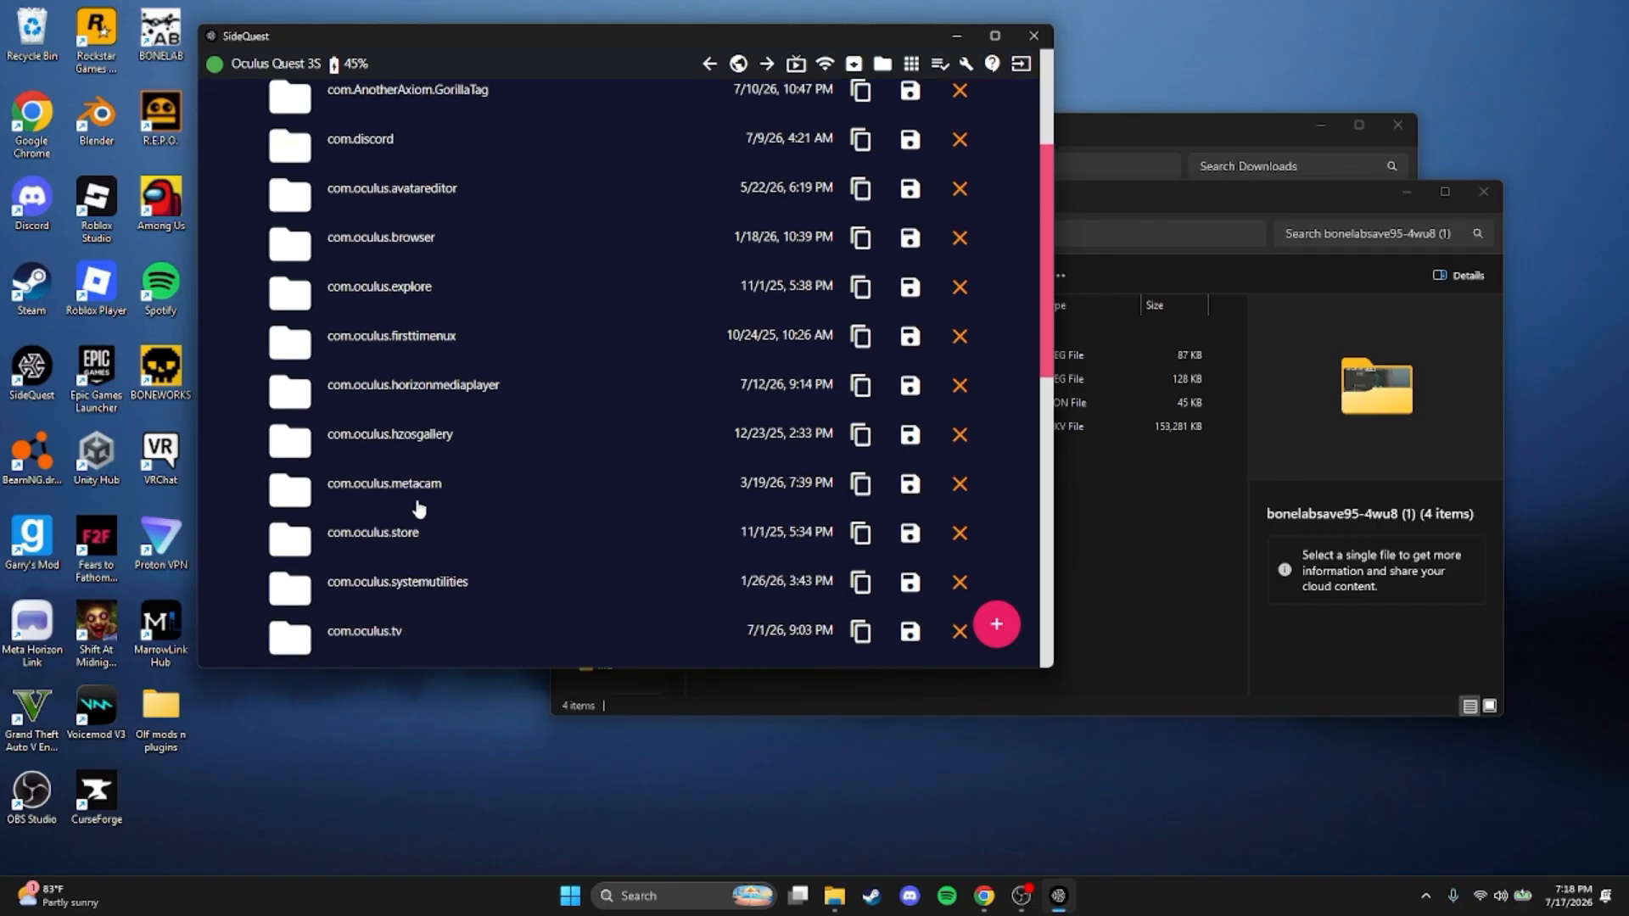
scroll(415, 501, "down", 1)
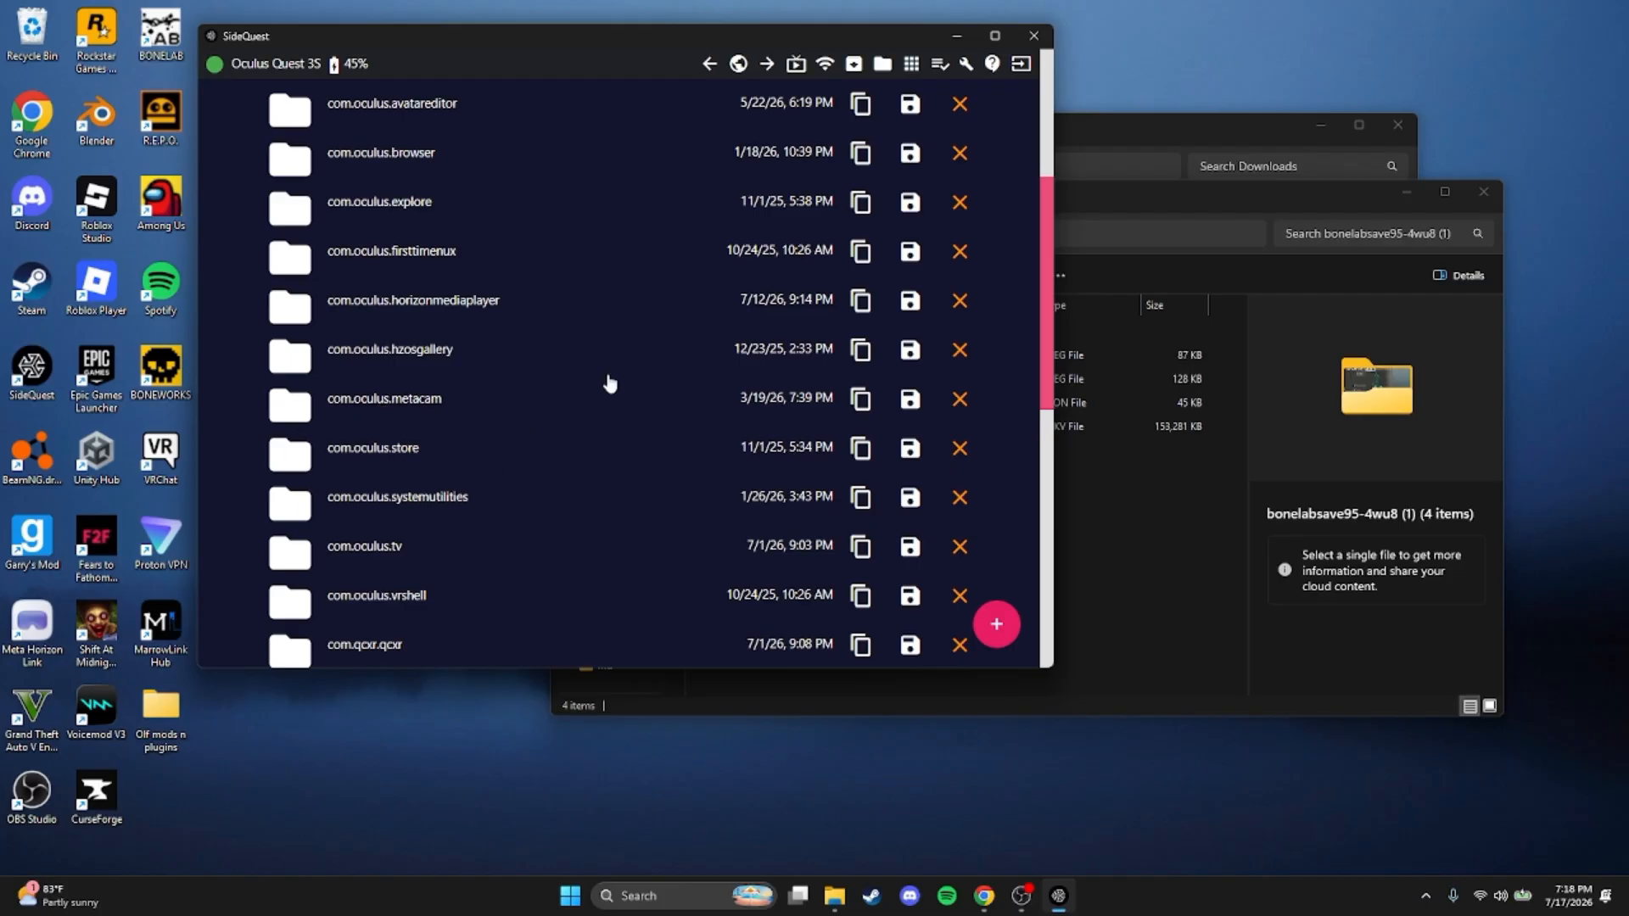
scroll(466, 435, "down", 1)
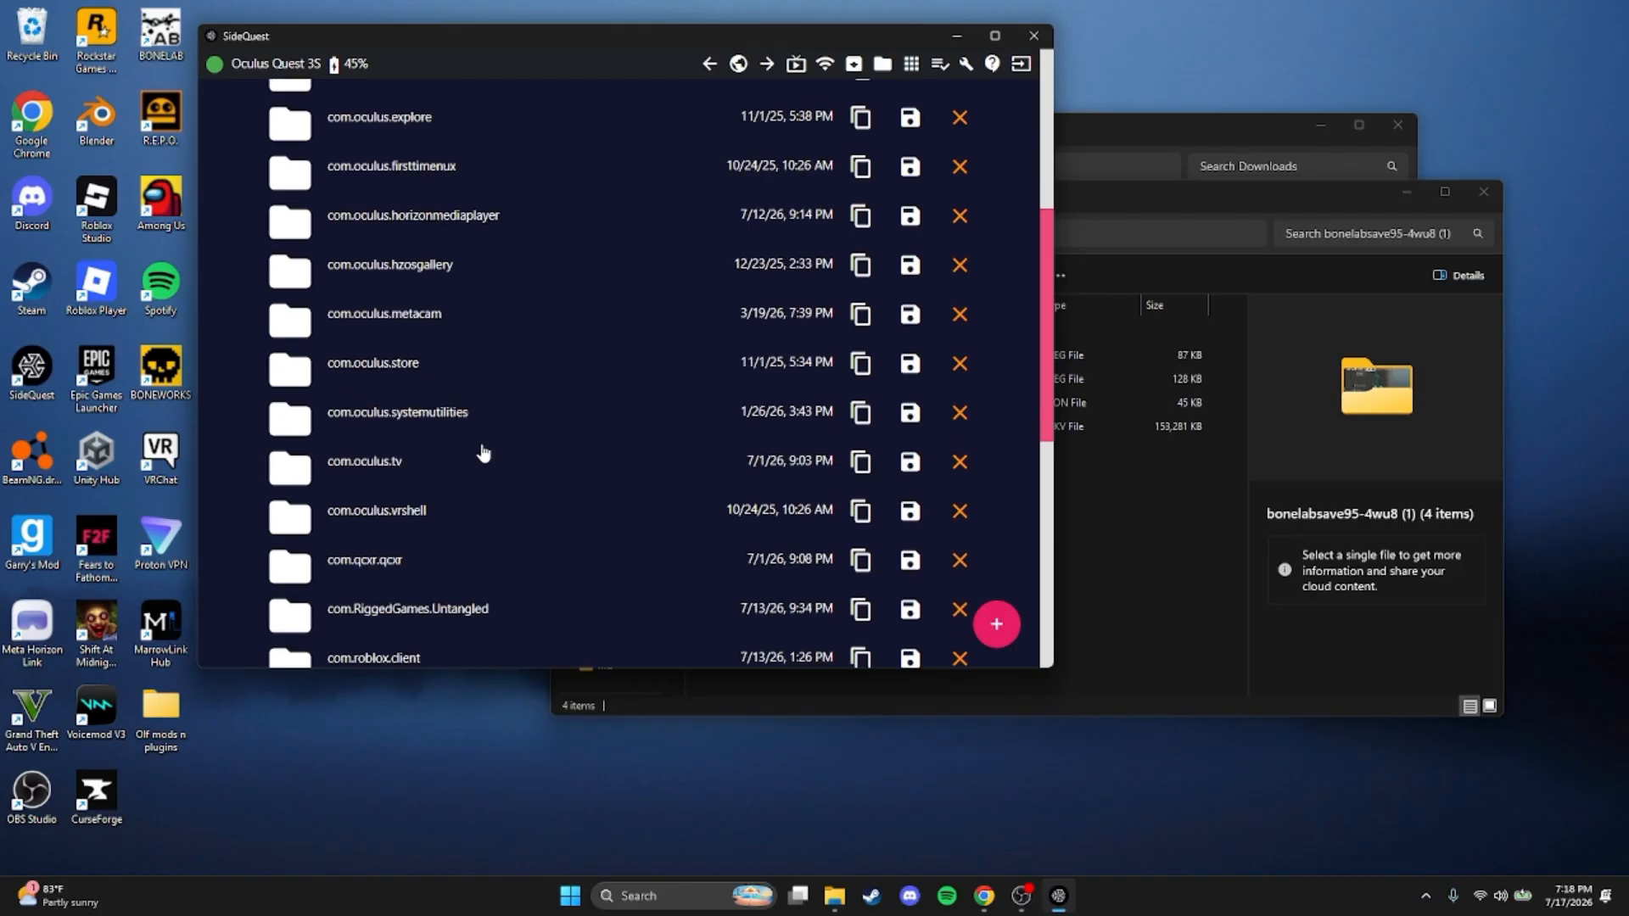
scroll(484, 452, "down", 4)
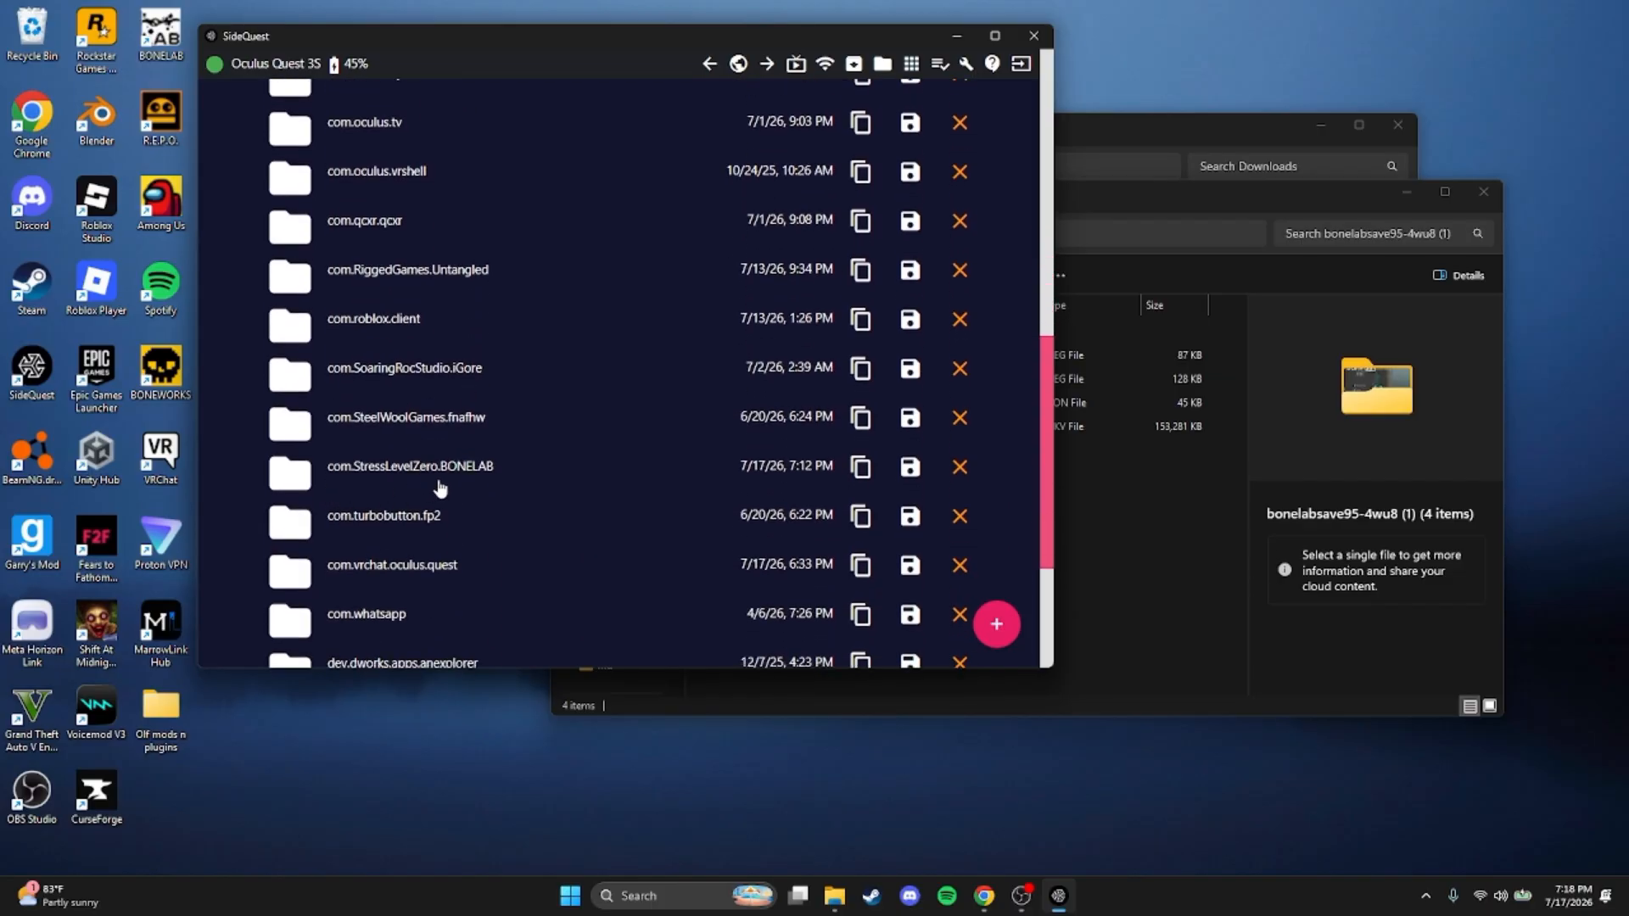
left_click(465, 482)
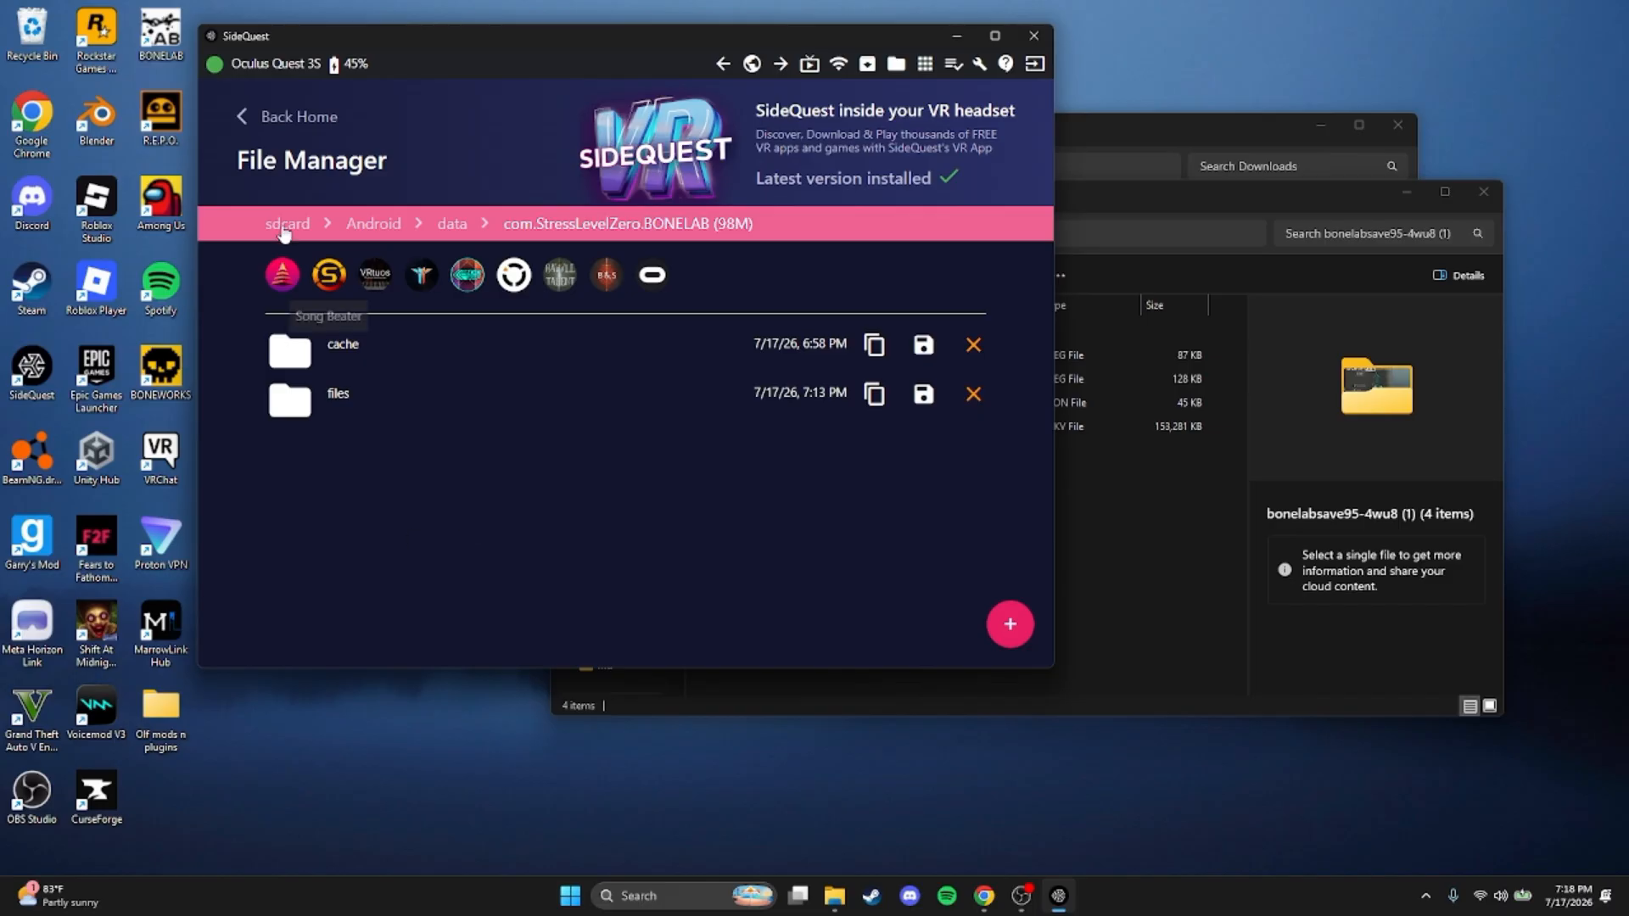
left_click(346, 398)
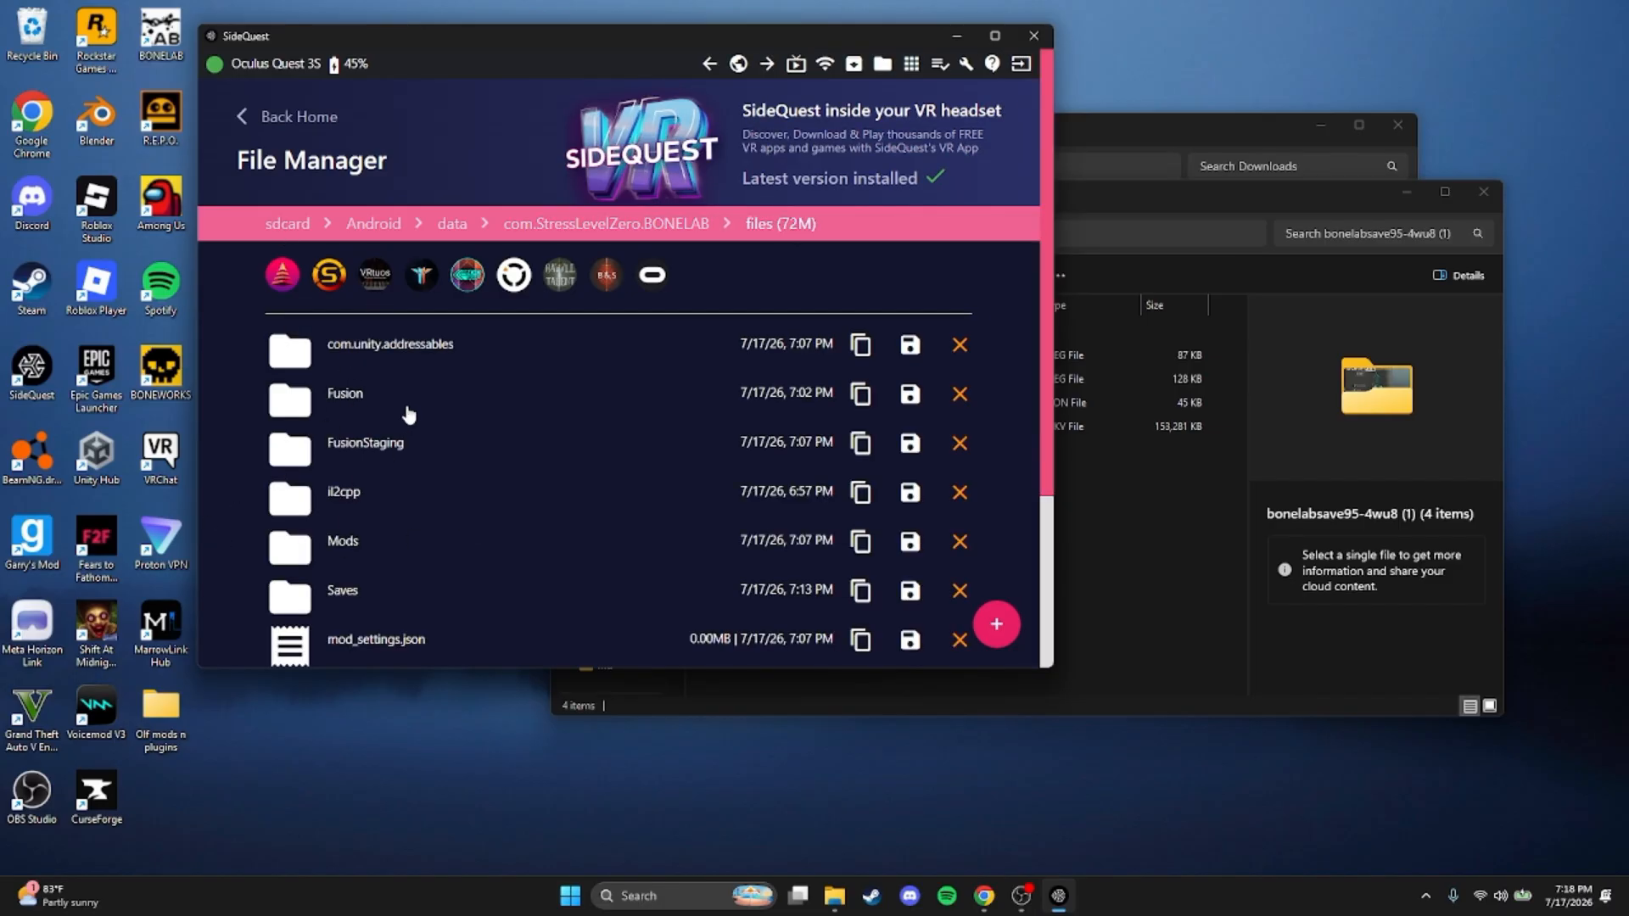
scroll(326, 453, "down", 1)
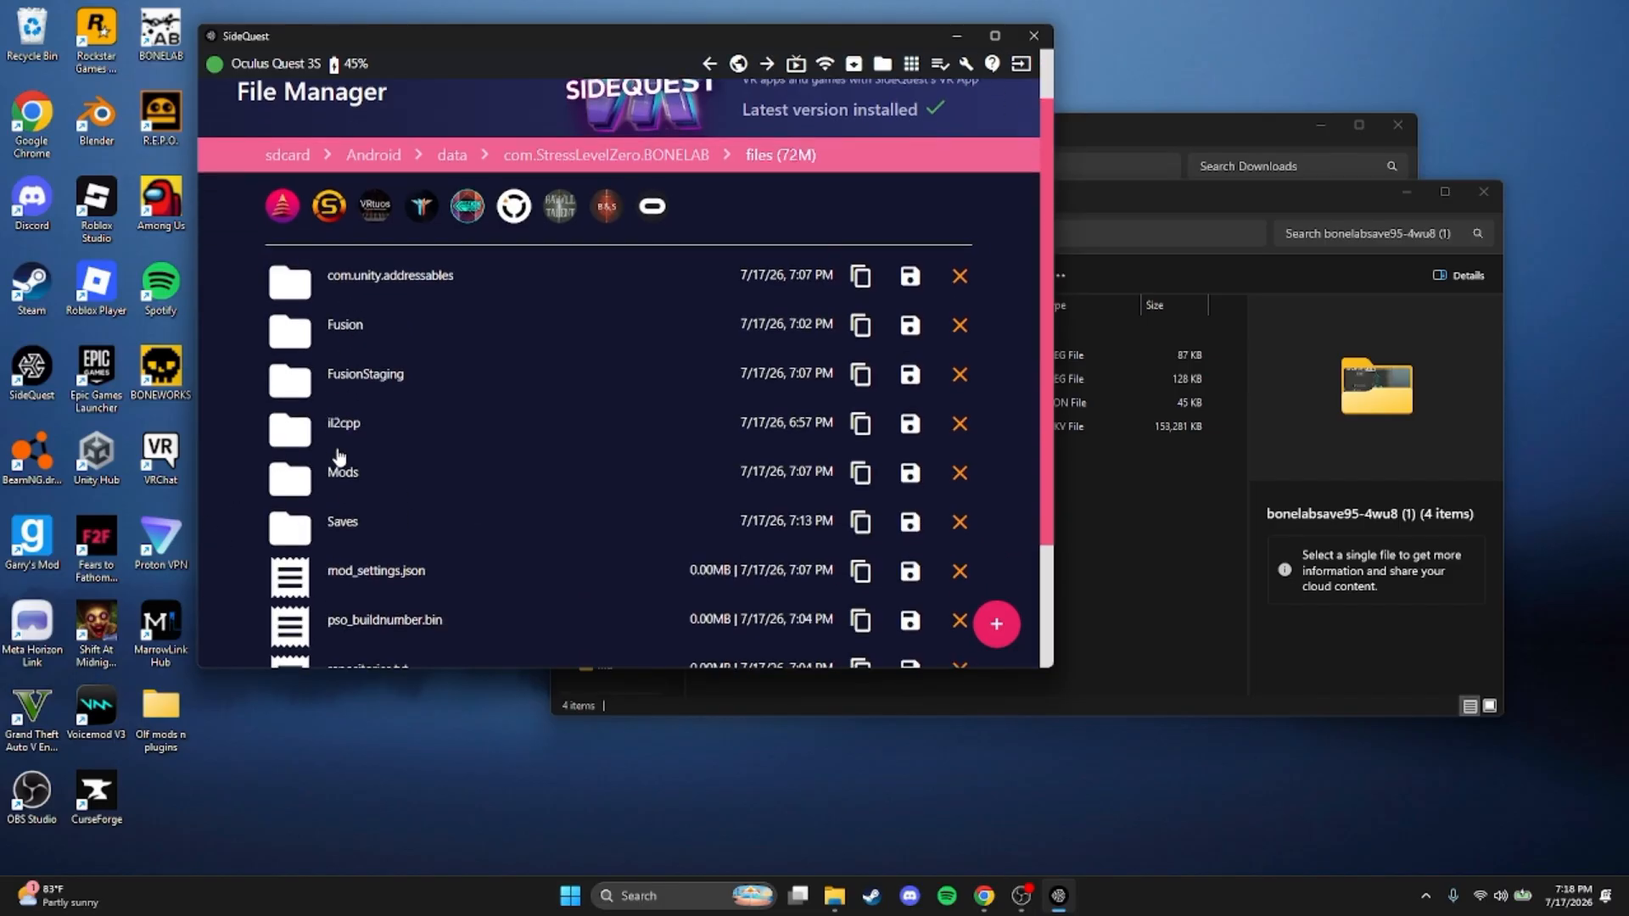
left_click(339, 512)
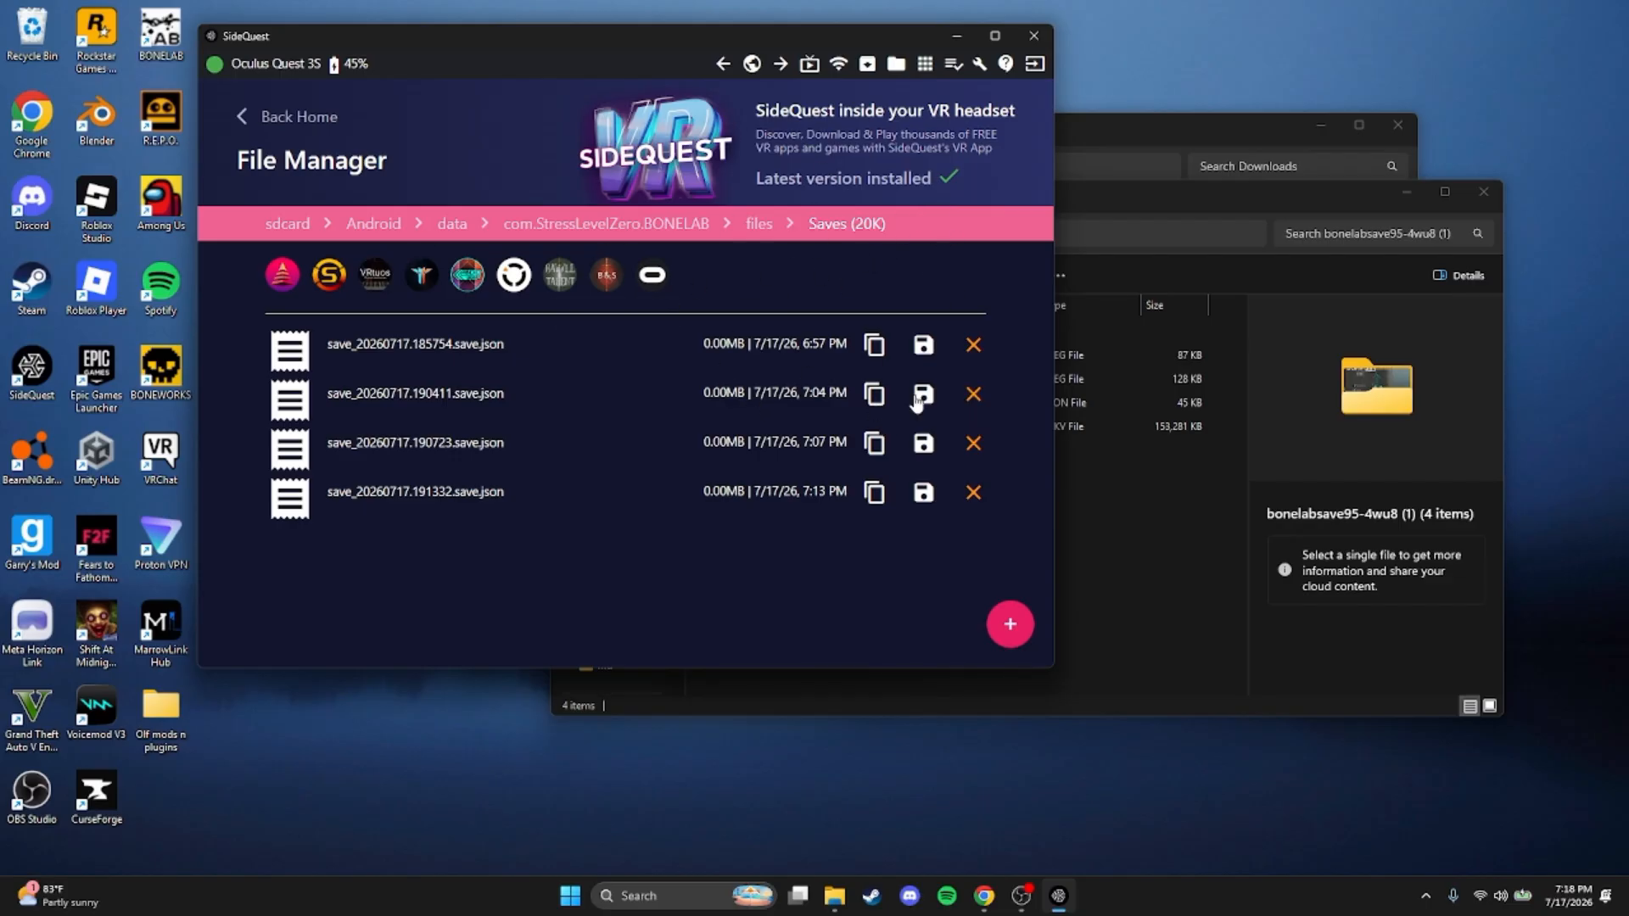
Delete all four existing save .json files from the headset's BONELAB Saves folder
left_click(973, 346)
left_click(789, 502)
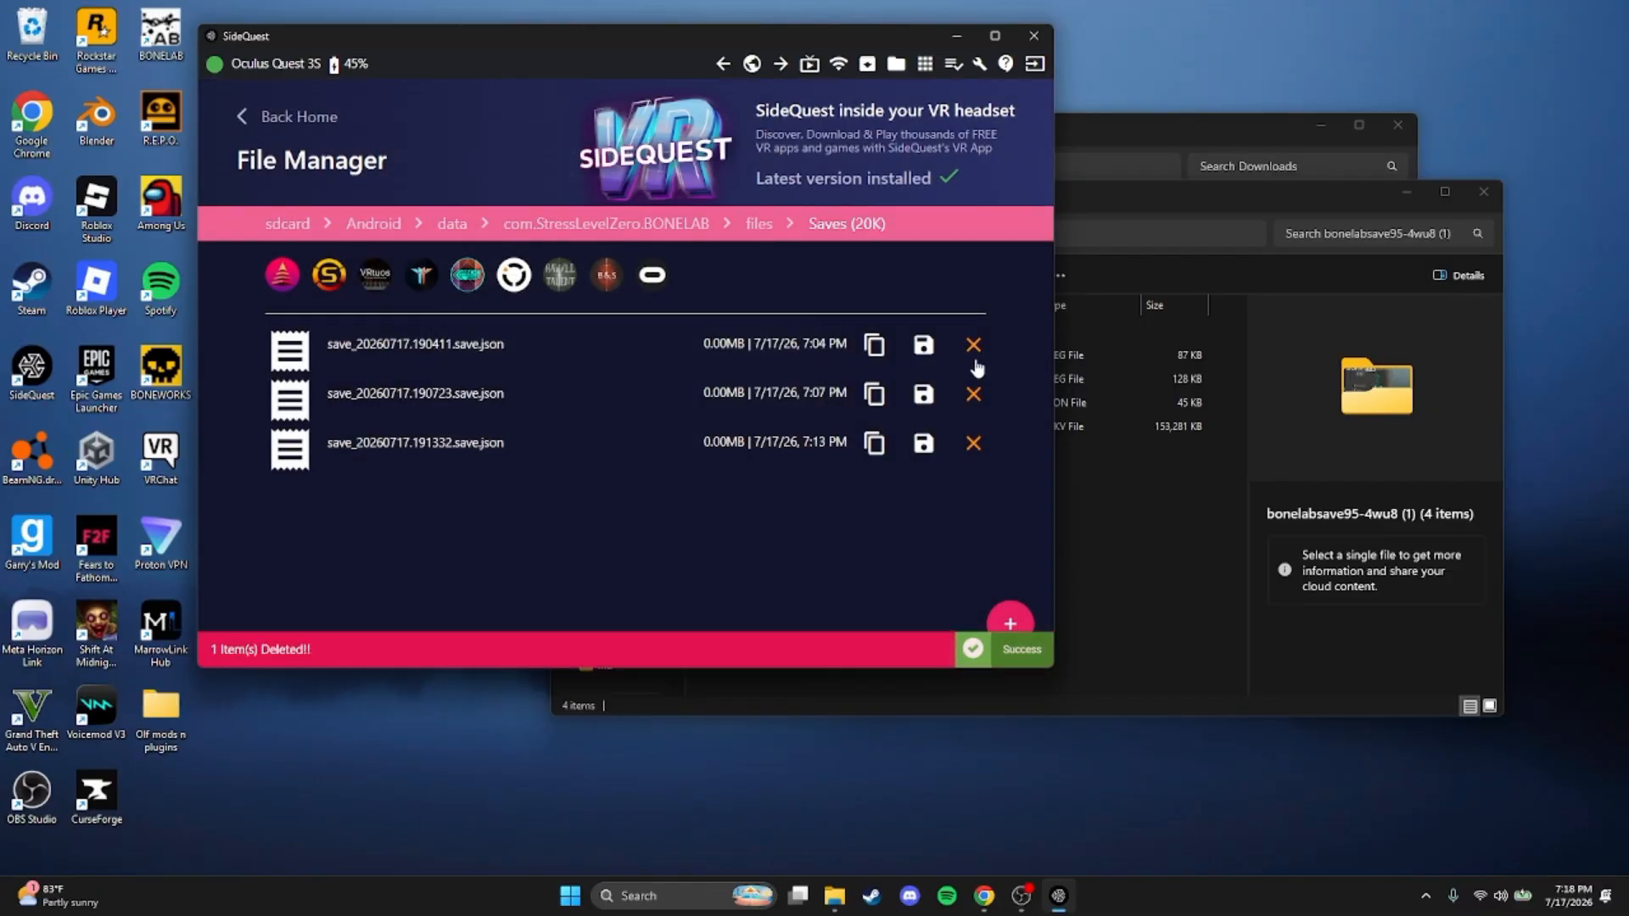
left_click(974, 346)
left_click(789, 502)
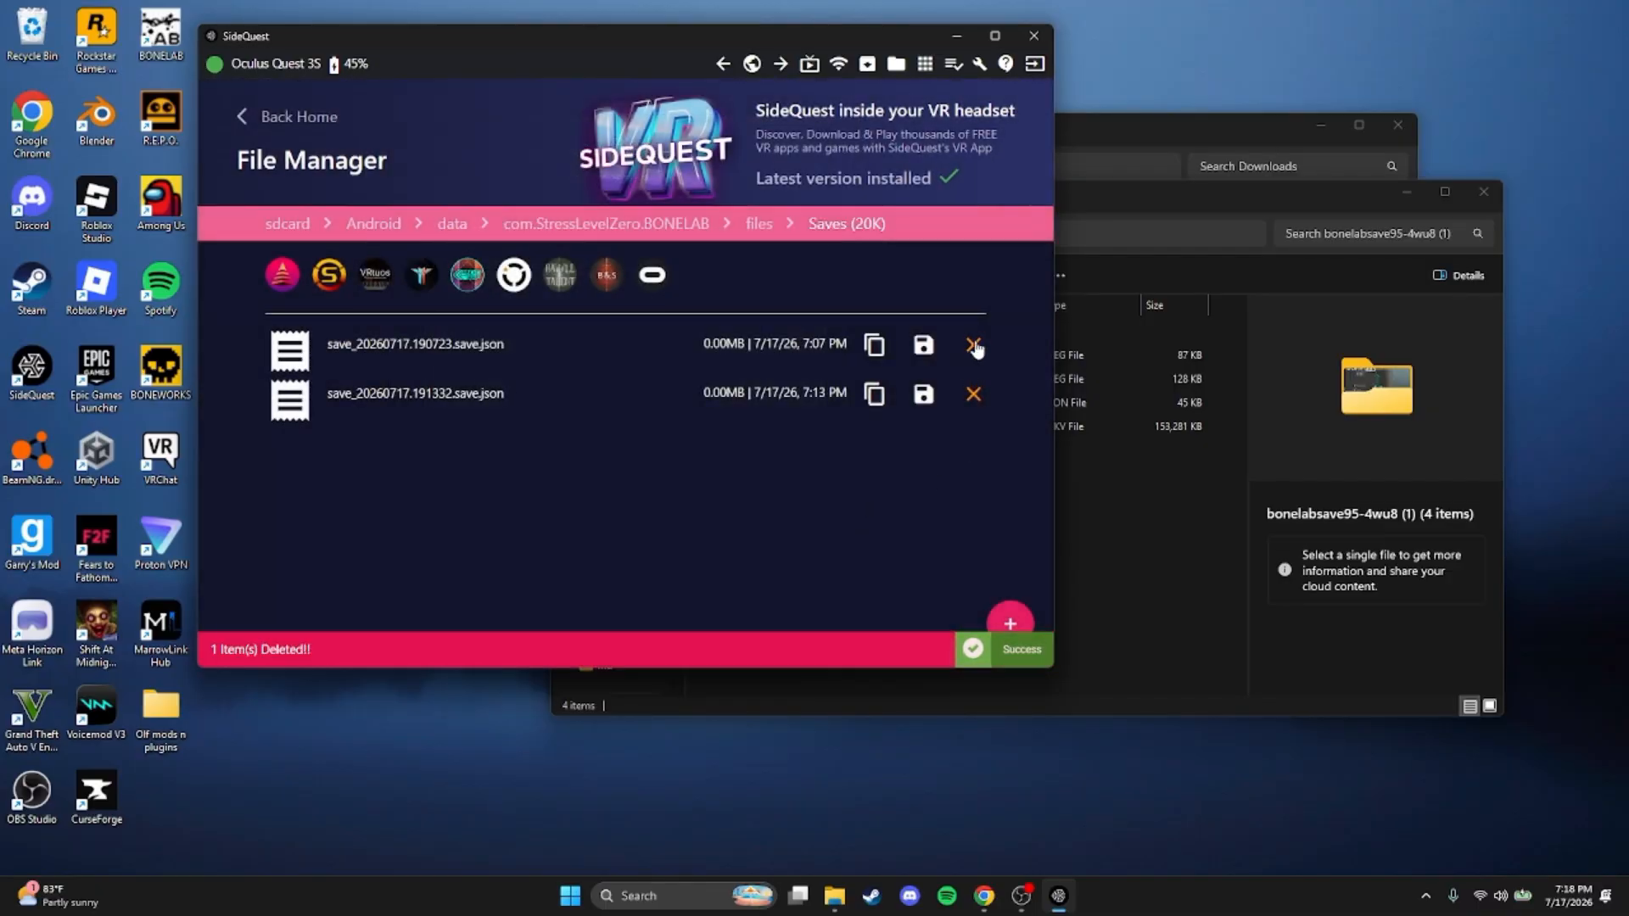
left_click(973, 345)
left_click(793, 514)
left_click(973, 345)
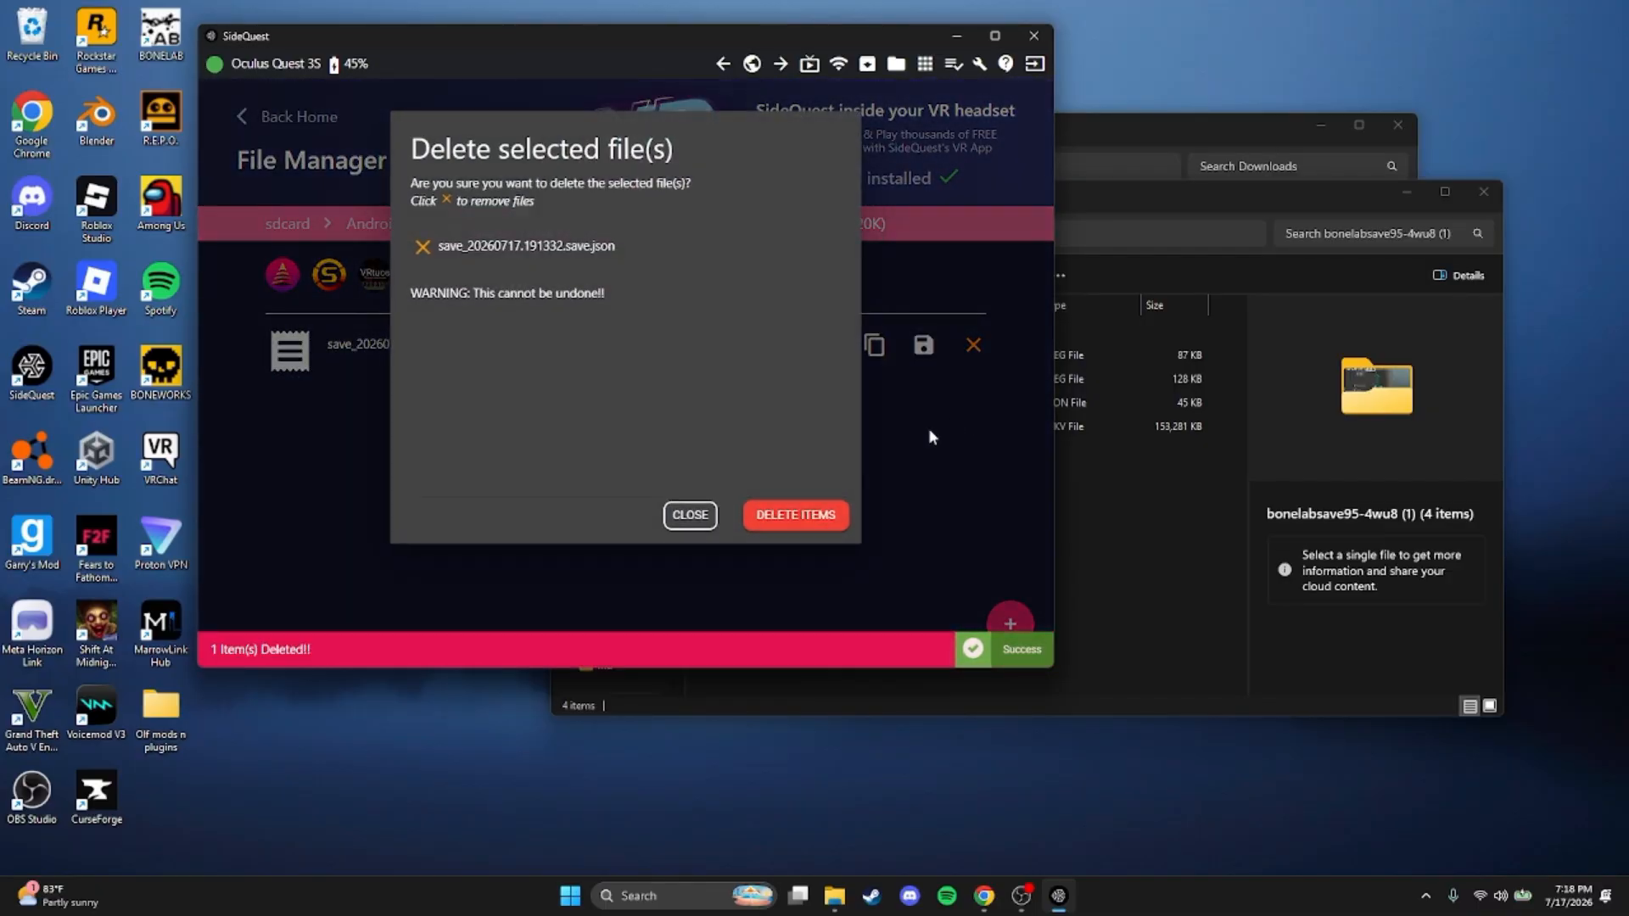
left_click(800, 521)
Copy save_3.save.json from the extracted bonelabsave95-4wu8 (1) folder into the headset's BONELAB Saves folder in SideQuest
left_click(1118, 543)
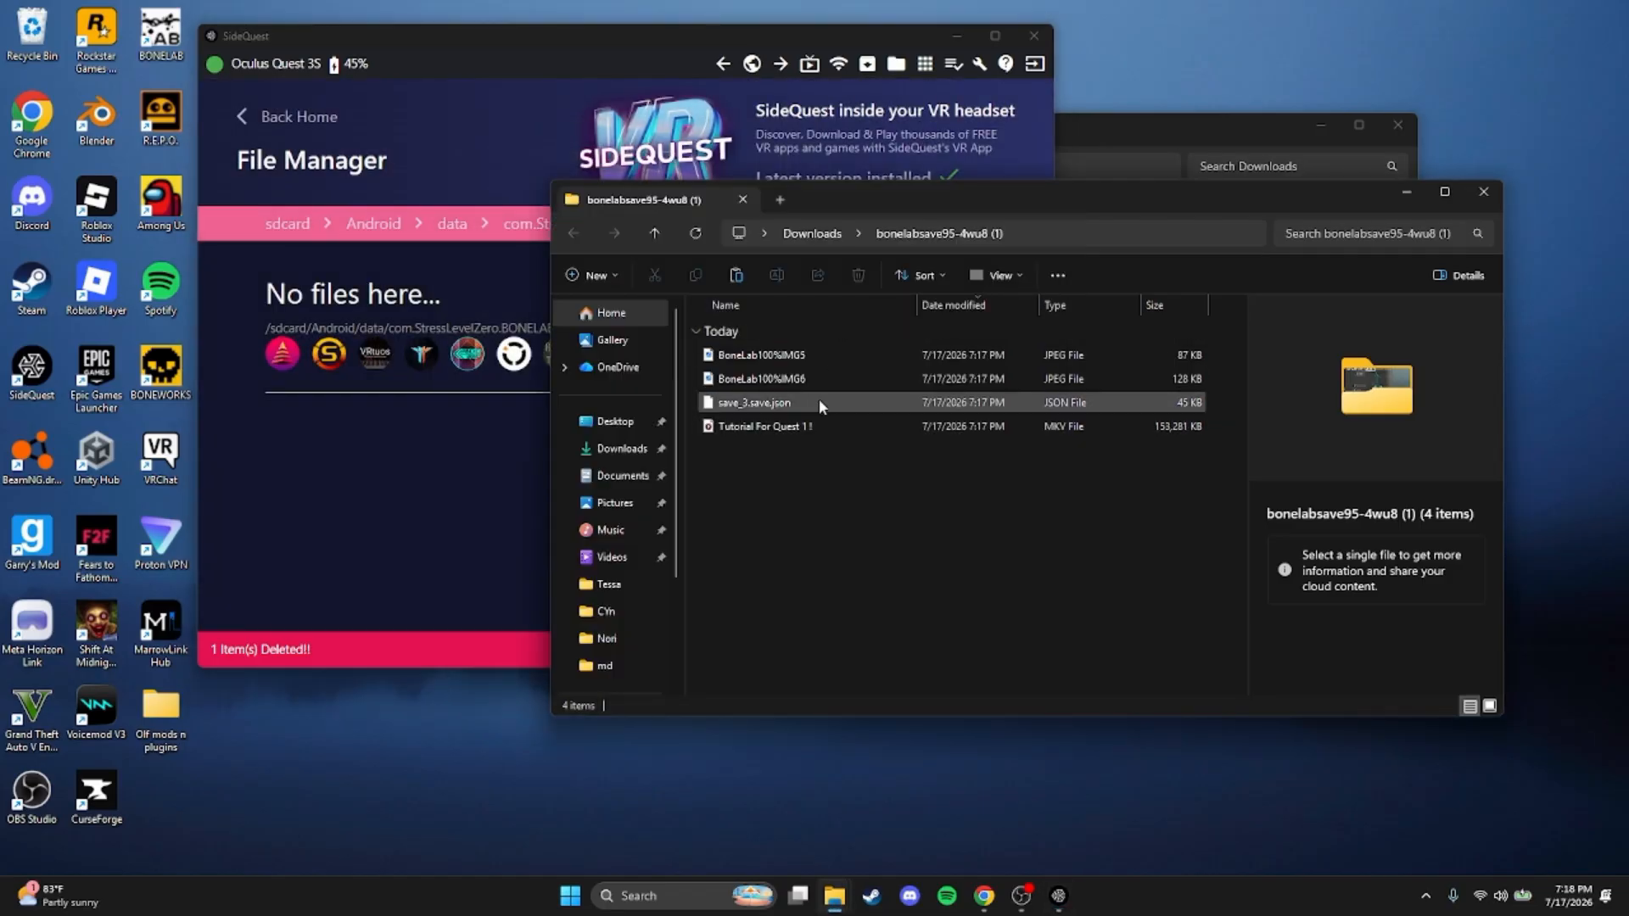
left_click_drag(817, 402, 492, 479)
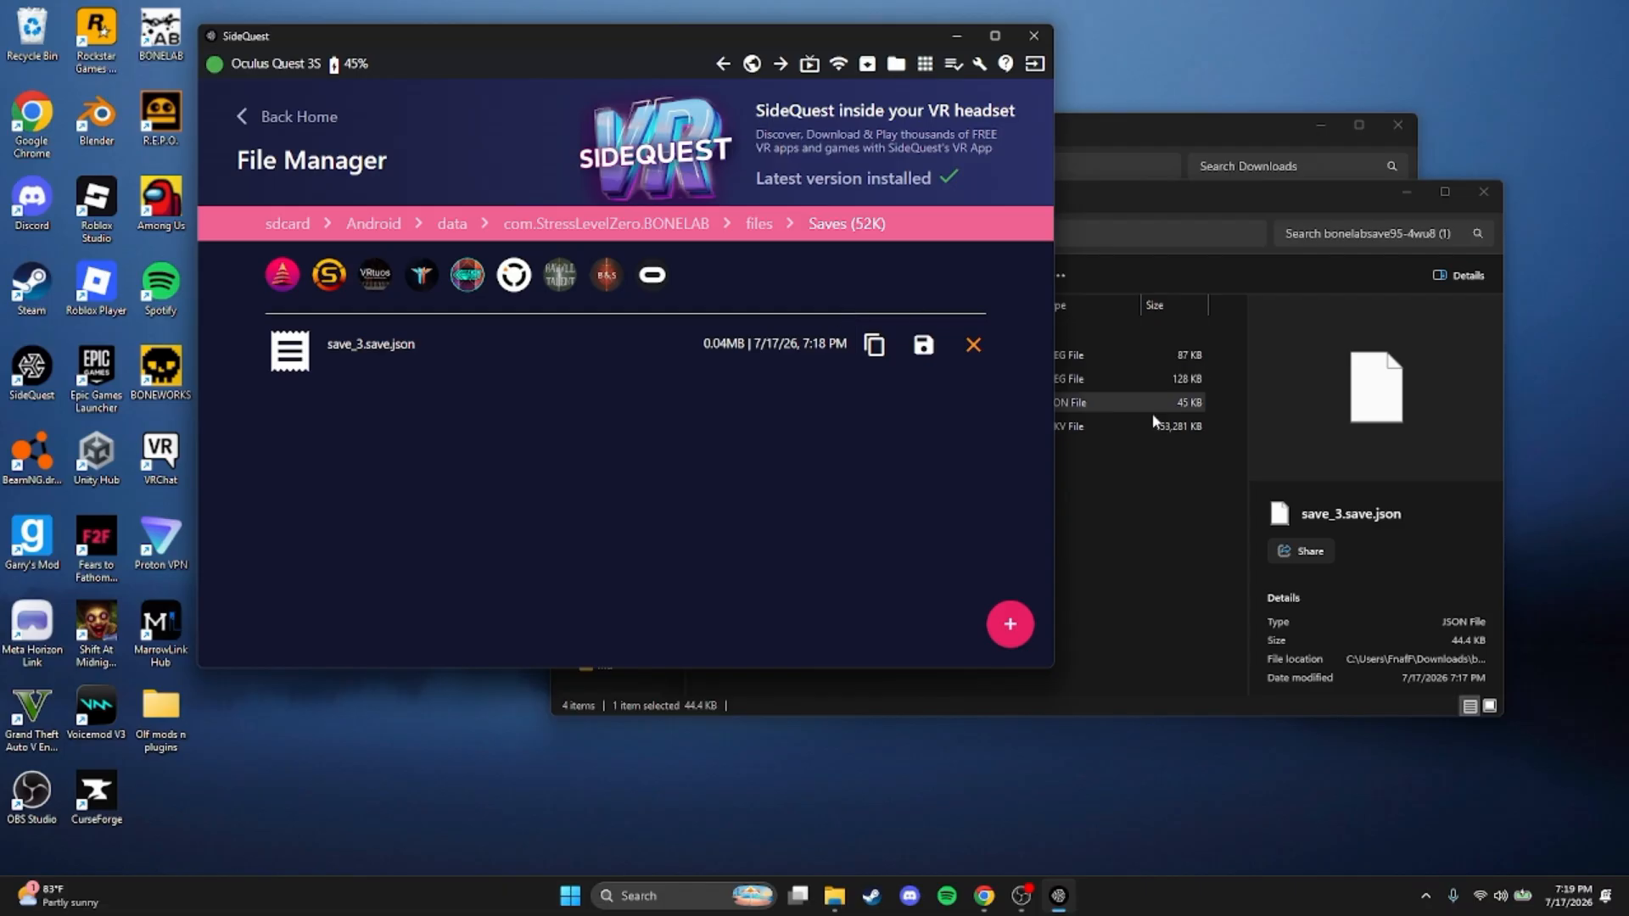
Switch to File Explorer, view the BoneLab100%IMG6 image up close, and close the image and the extracted folder's window
left_click(1104, 494)
left_click(903, 380)
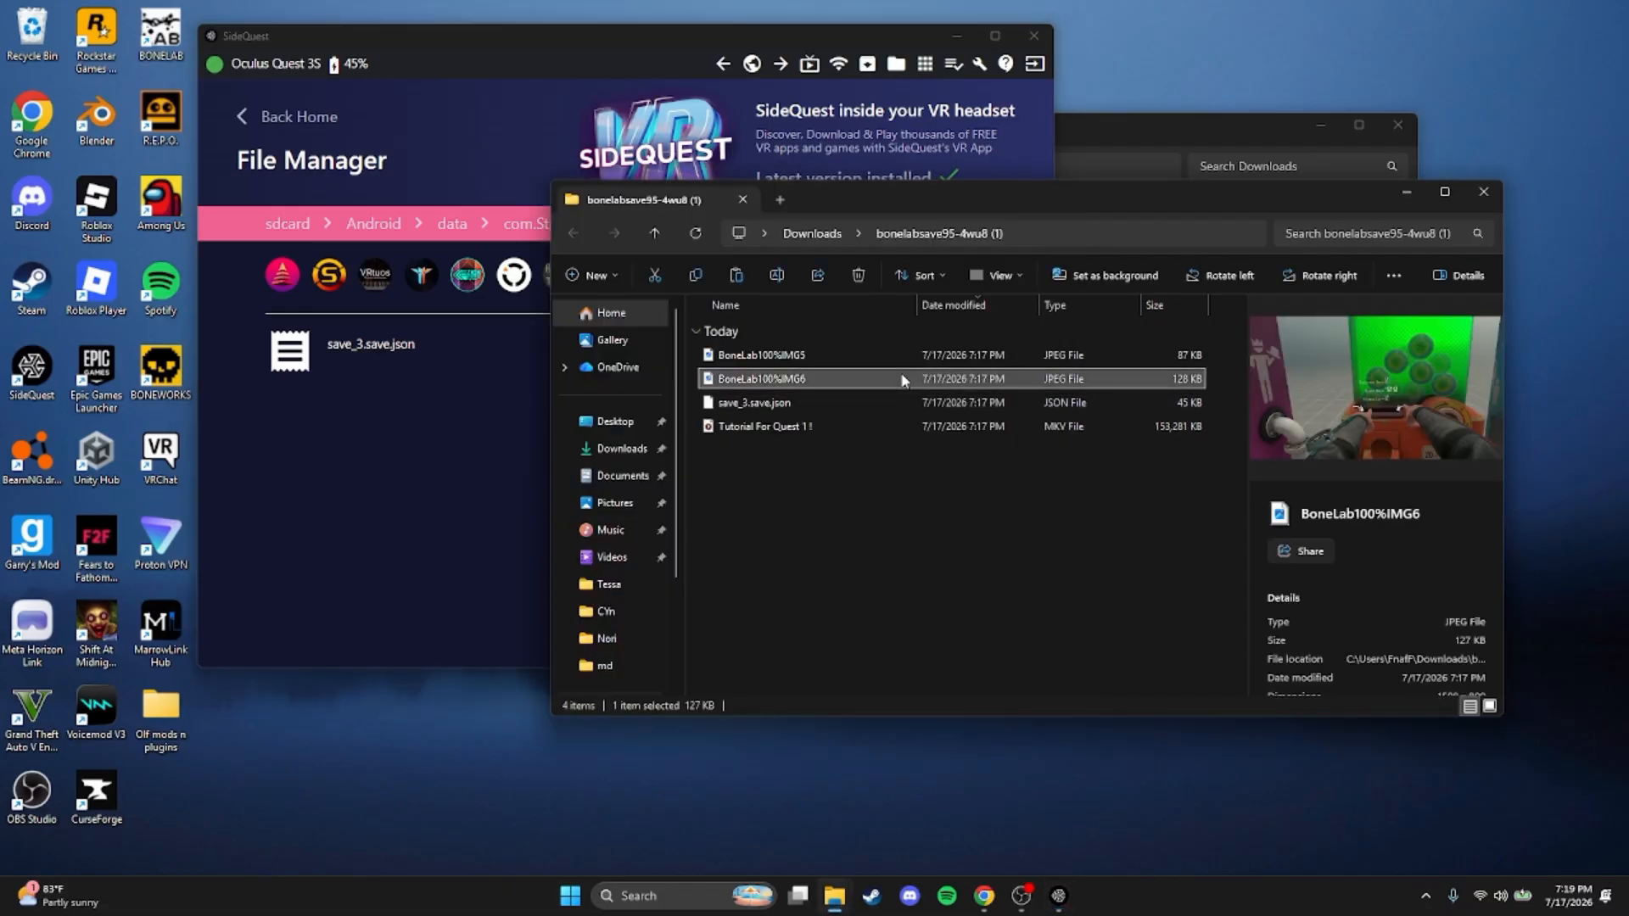
double_click(879, 397)
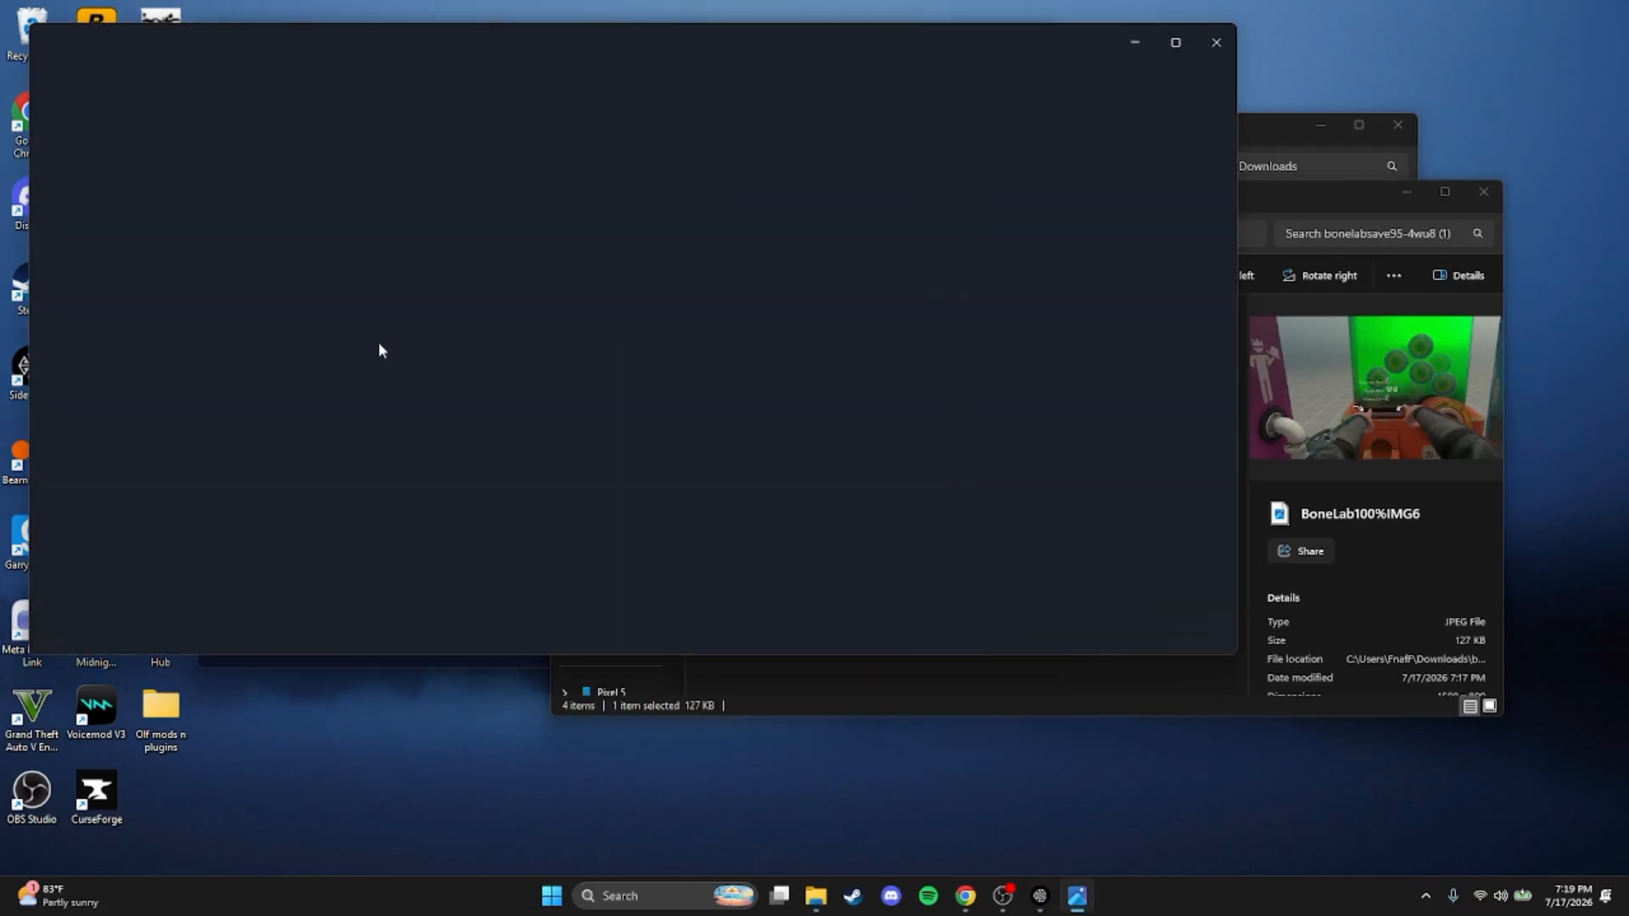
scroll(761, 336, "up", 5)
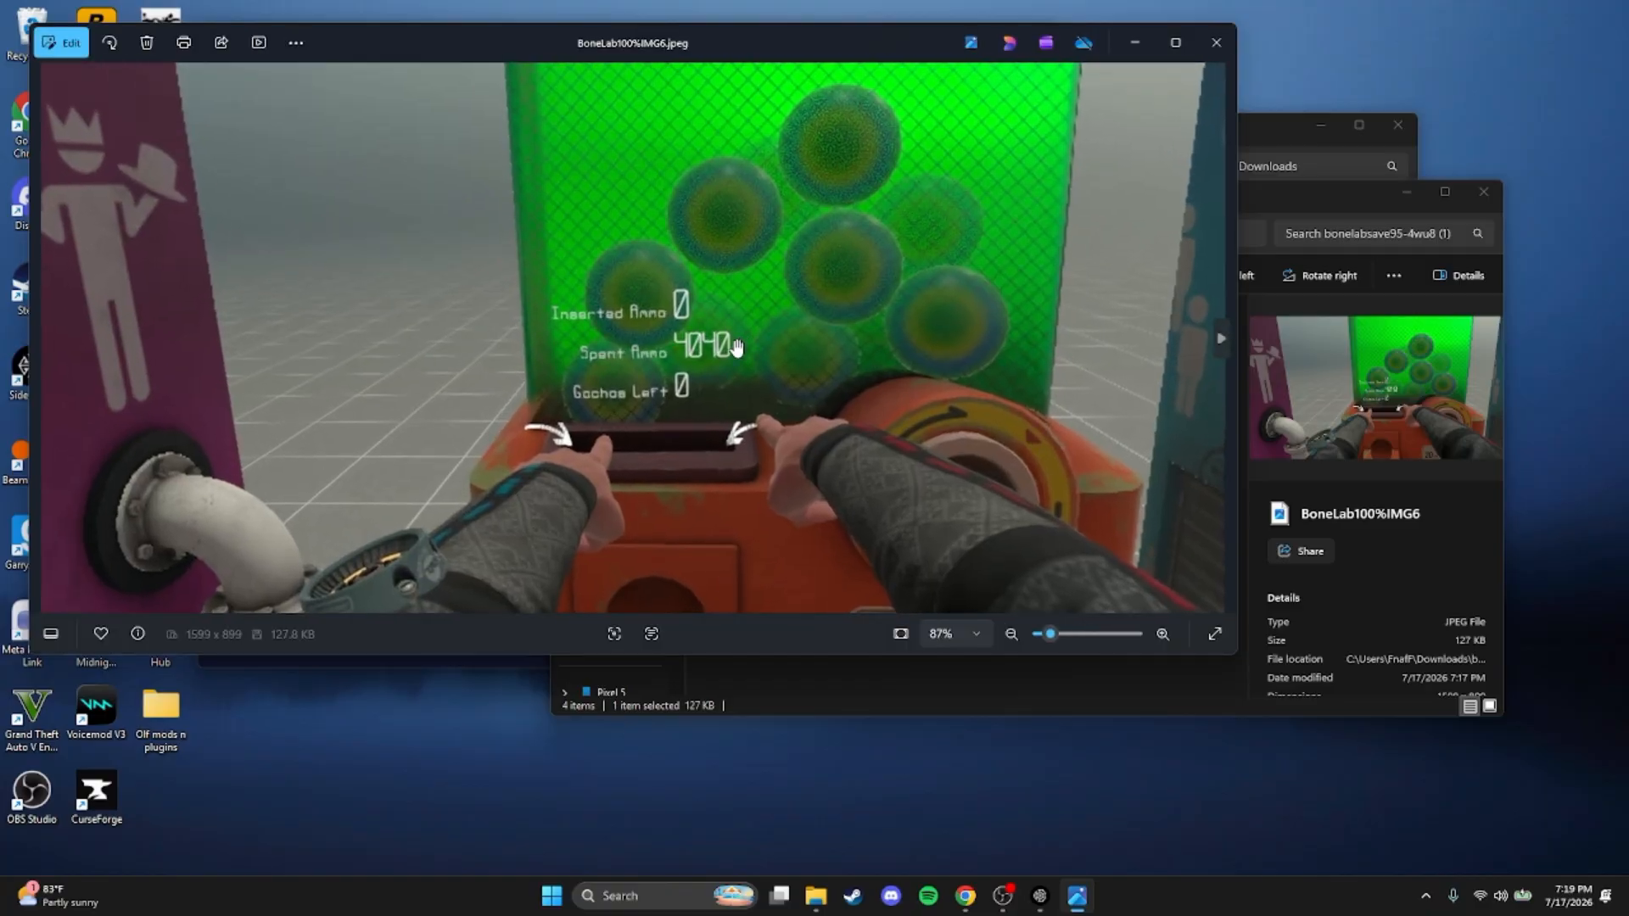
left_click(1230, 40)
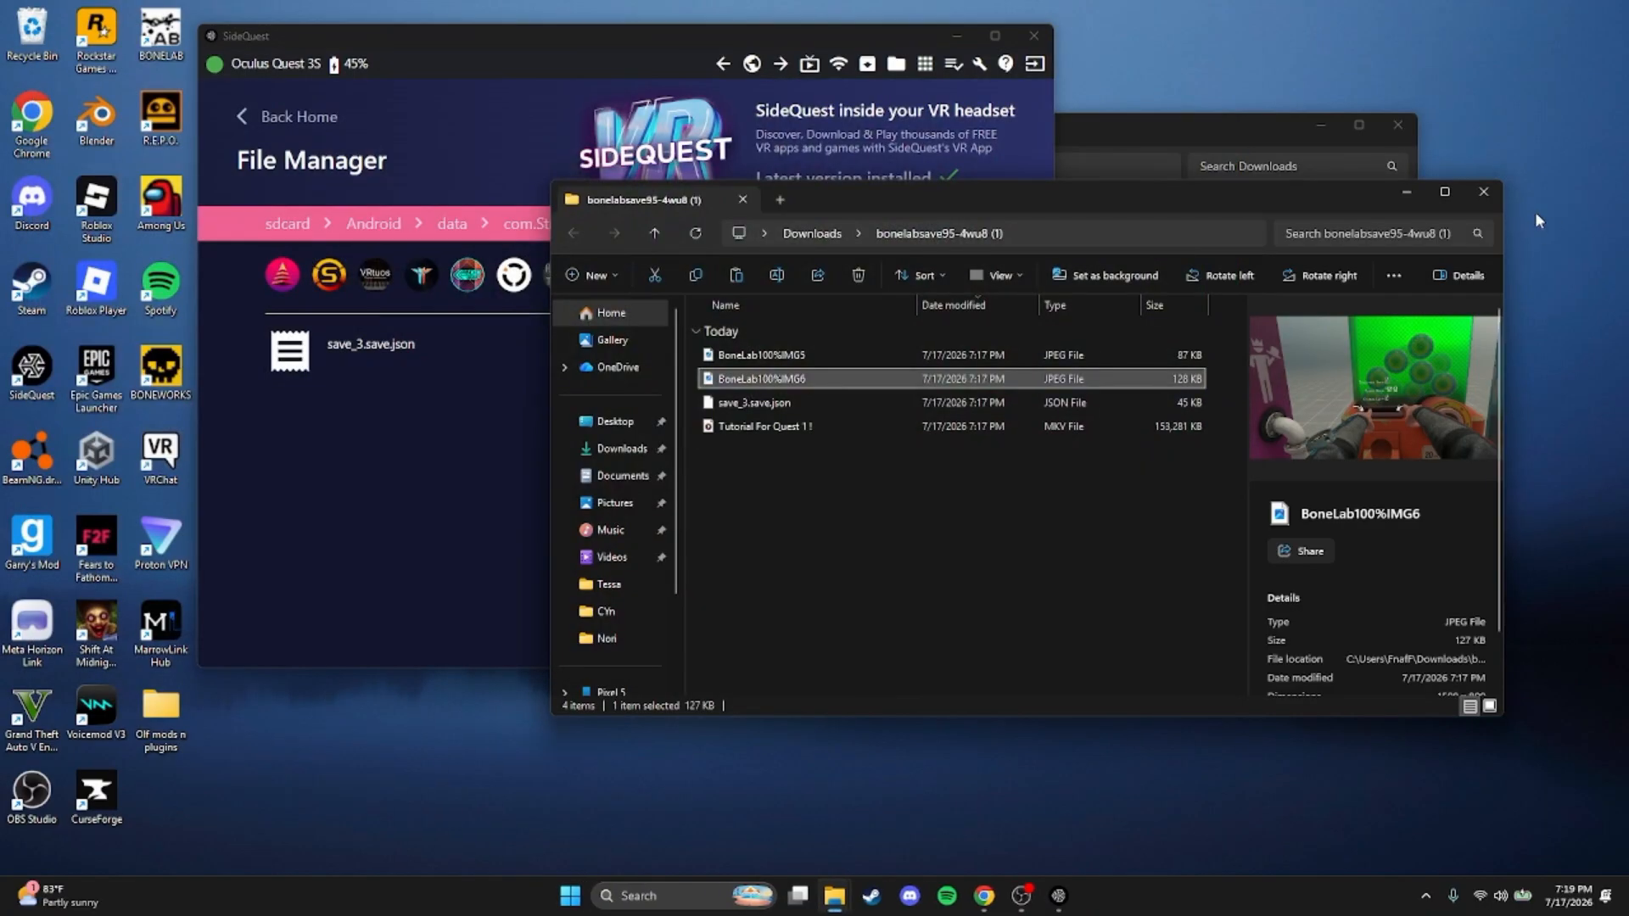
left_click(1484, 192)
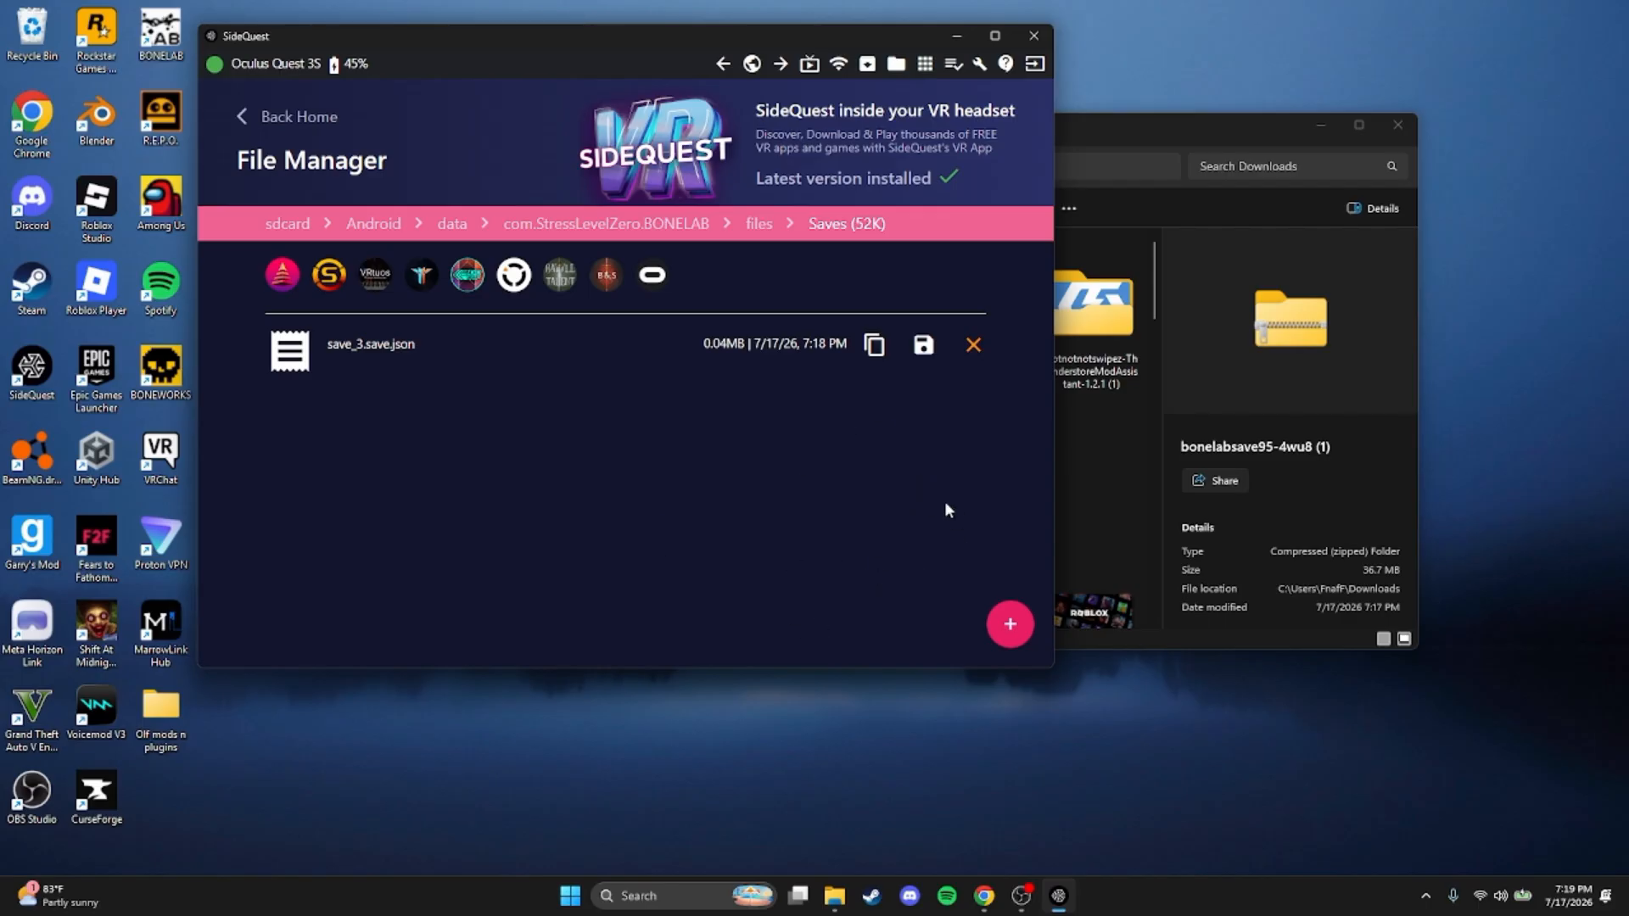
Reopen the bonelabsave95-4wu8 (1) folder from Downloads, examine the ammo and gacha counters in BoneLab100%IMG6, and close both windows
left_click(1138, 445)
left_click(865, 447)
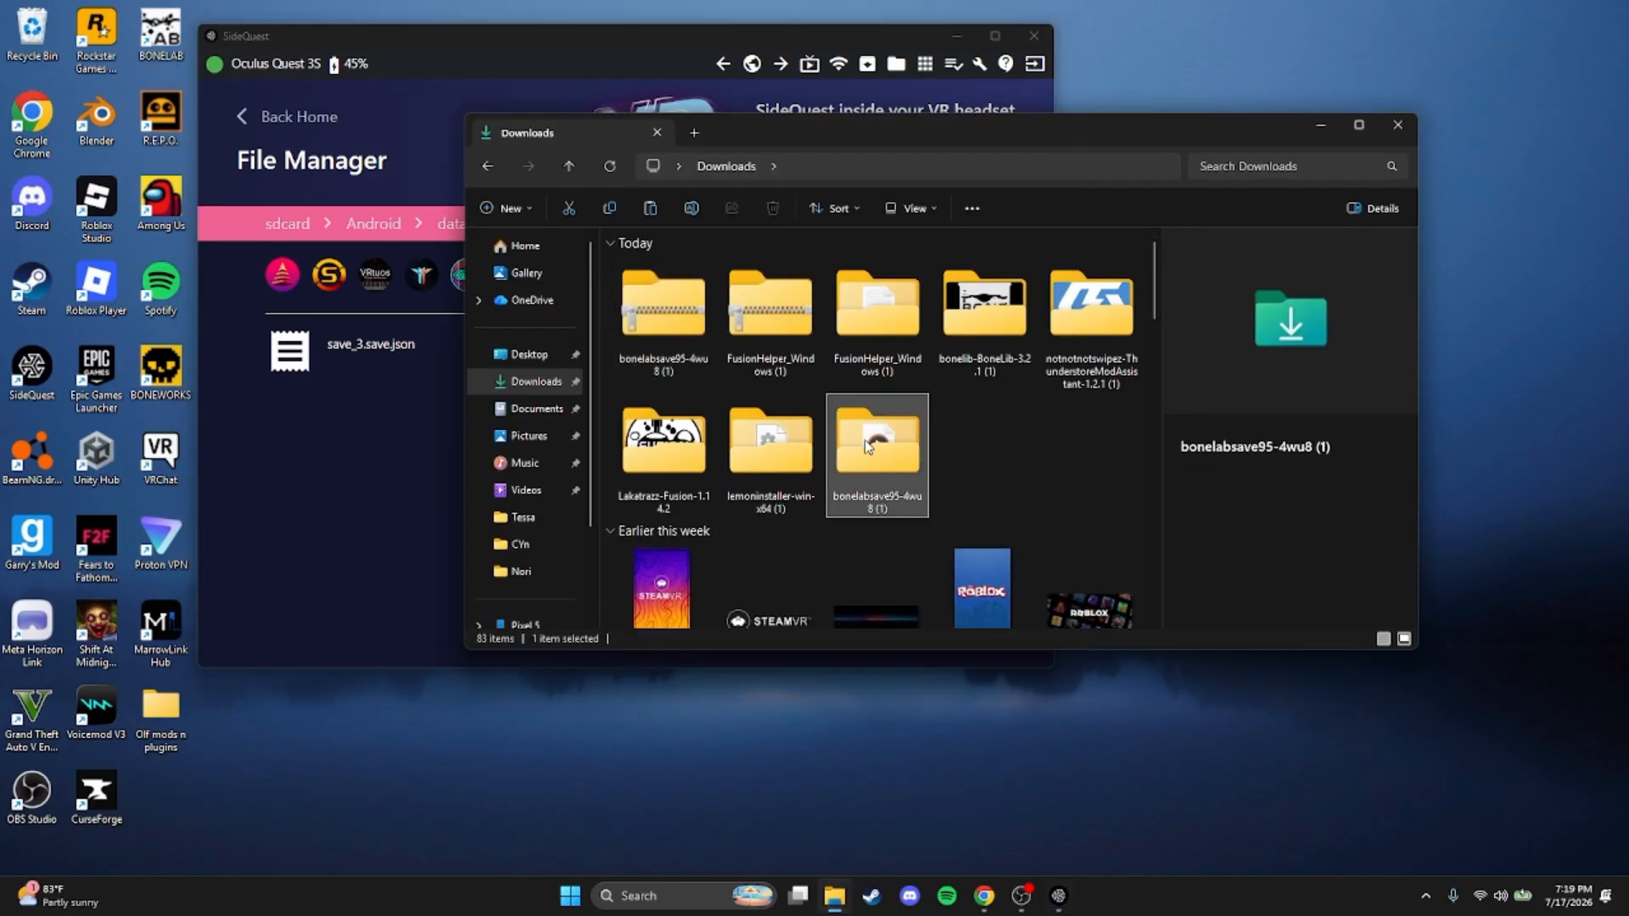
double_click(865, 447)
left_click(735, 312)
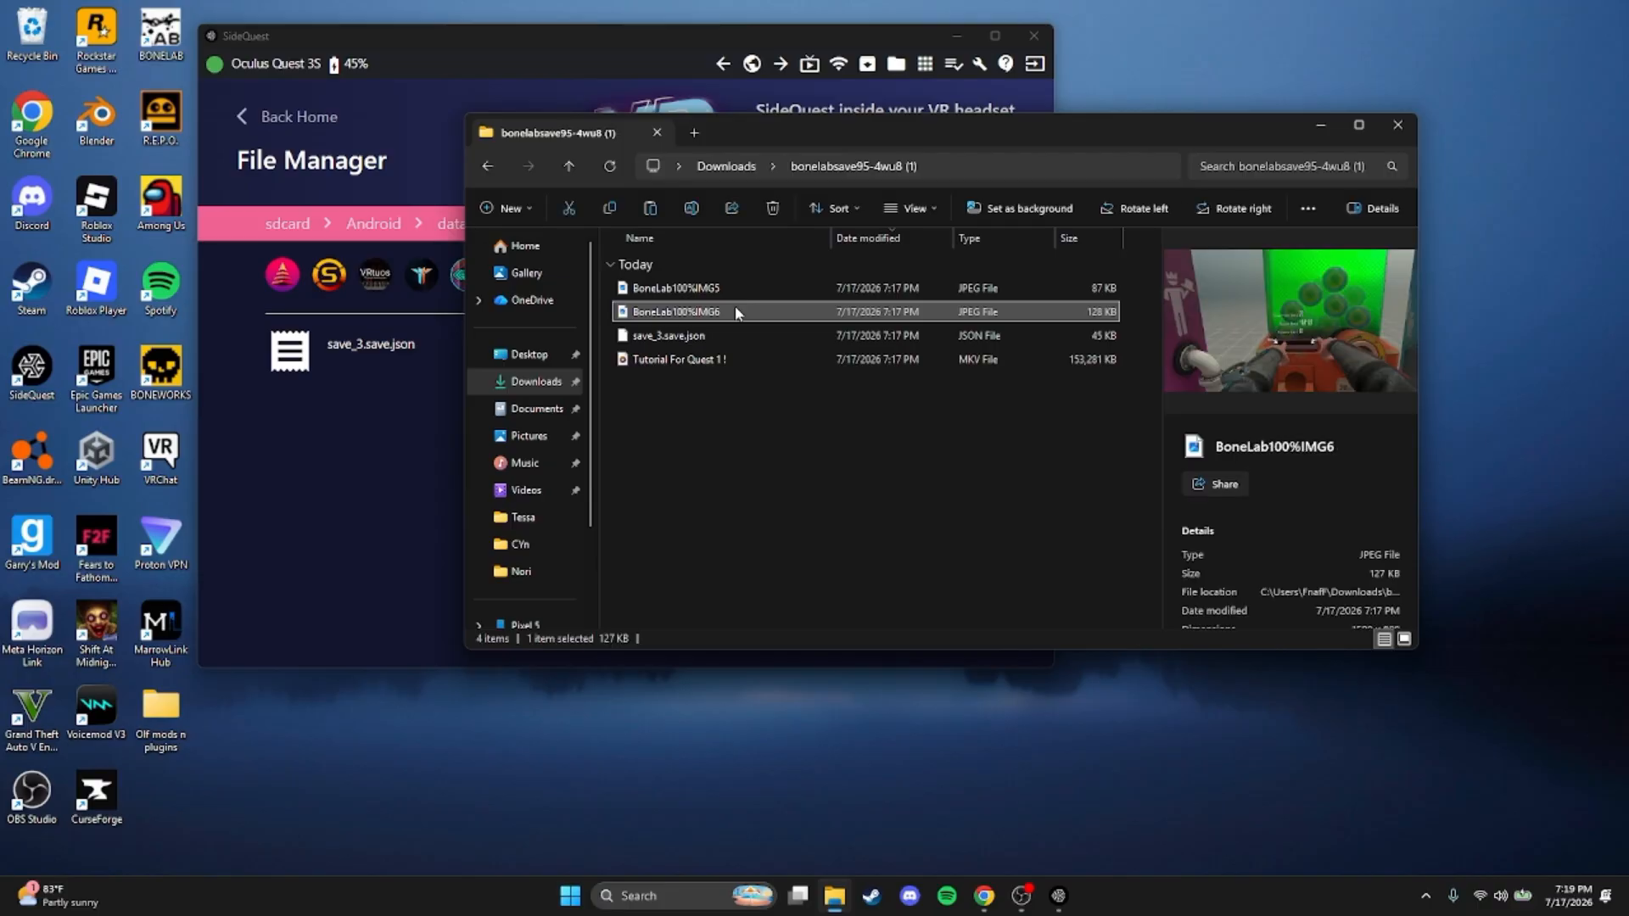
double_click(735, 312)
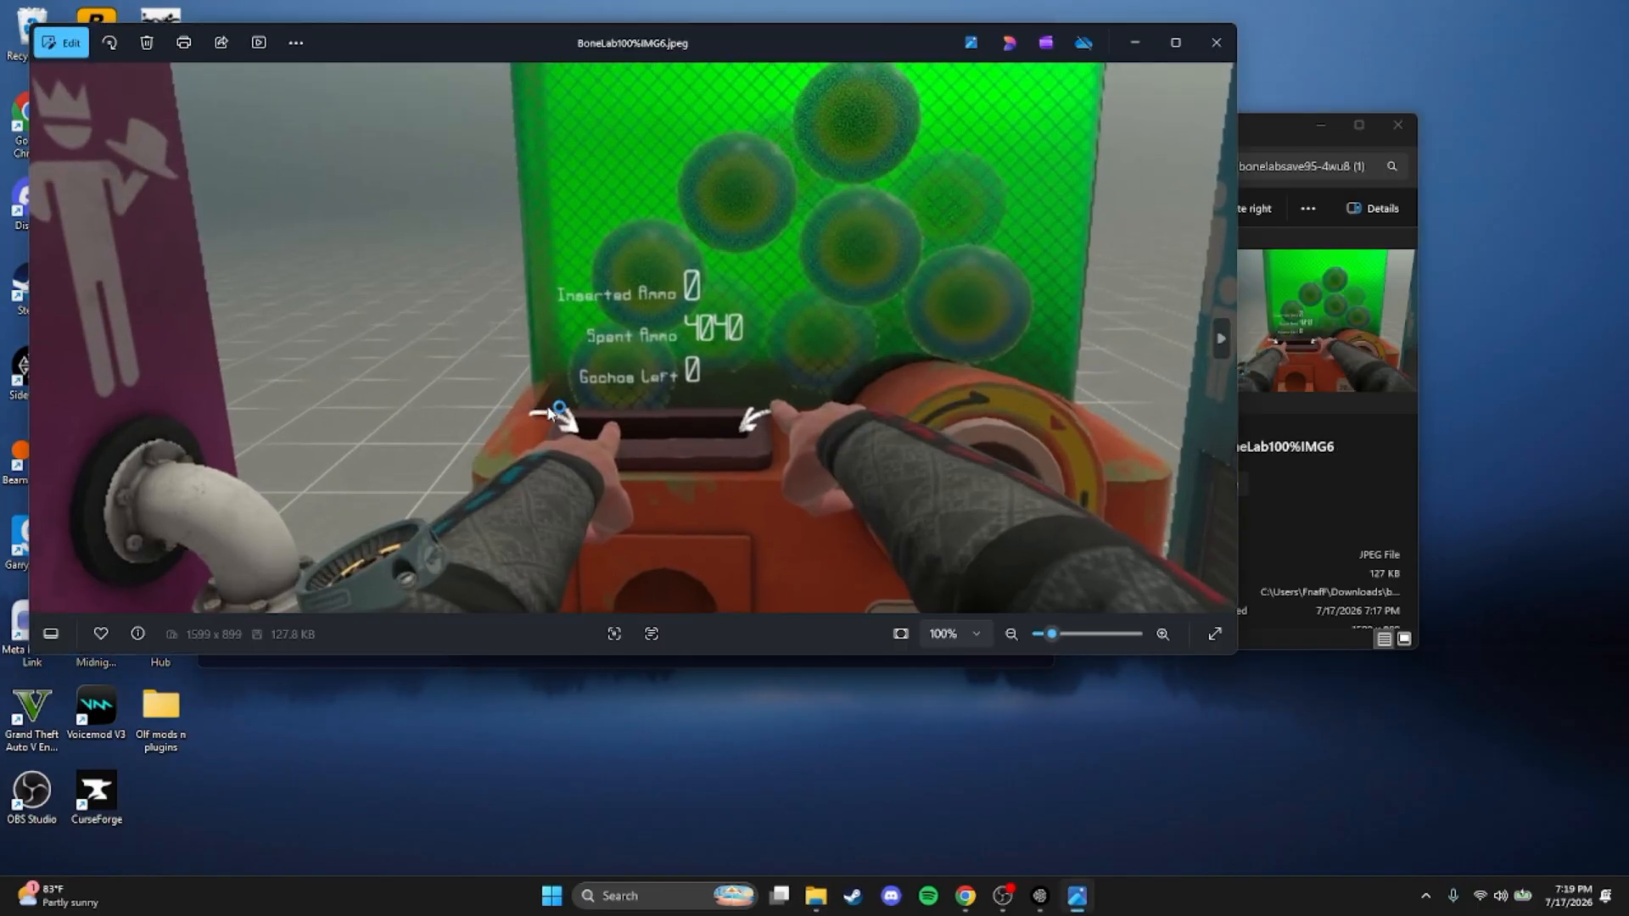
scroll(550, 414, "up", 5)
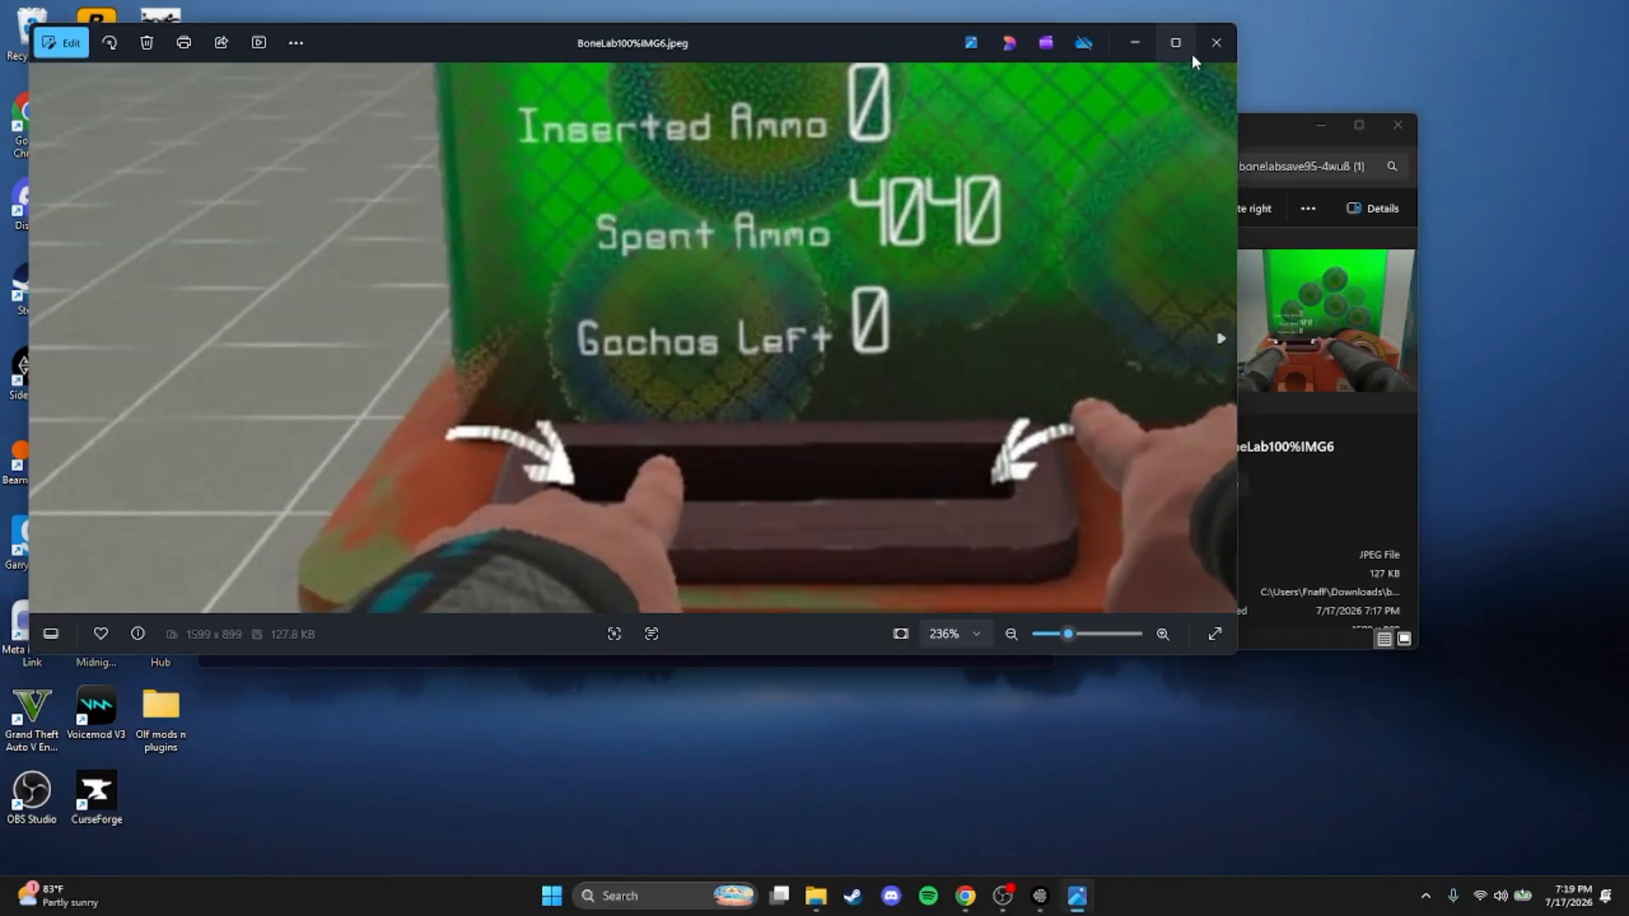
left_click(1202, 45)
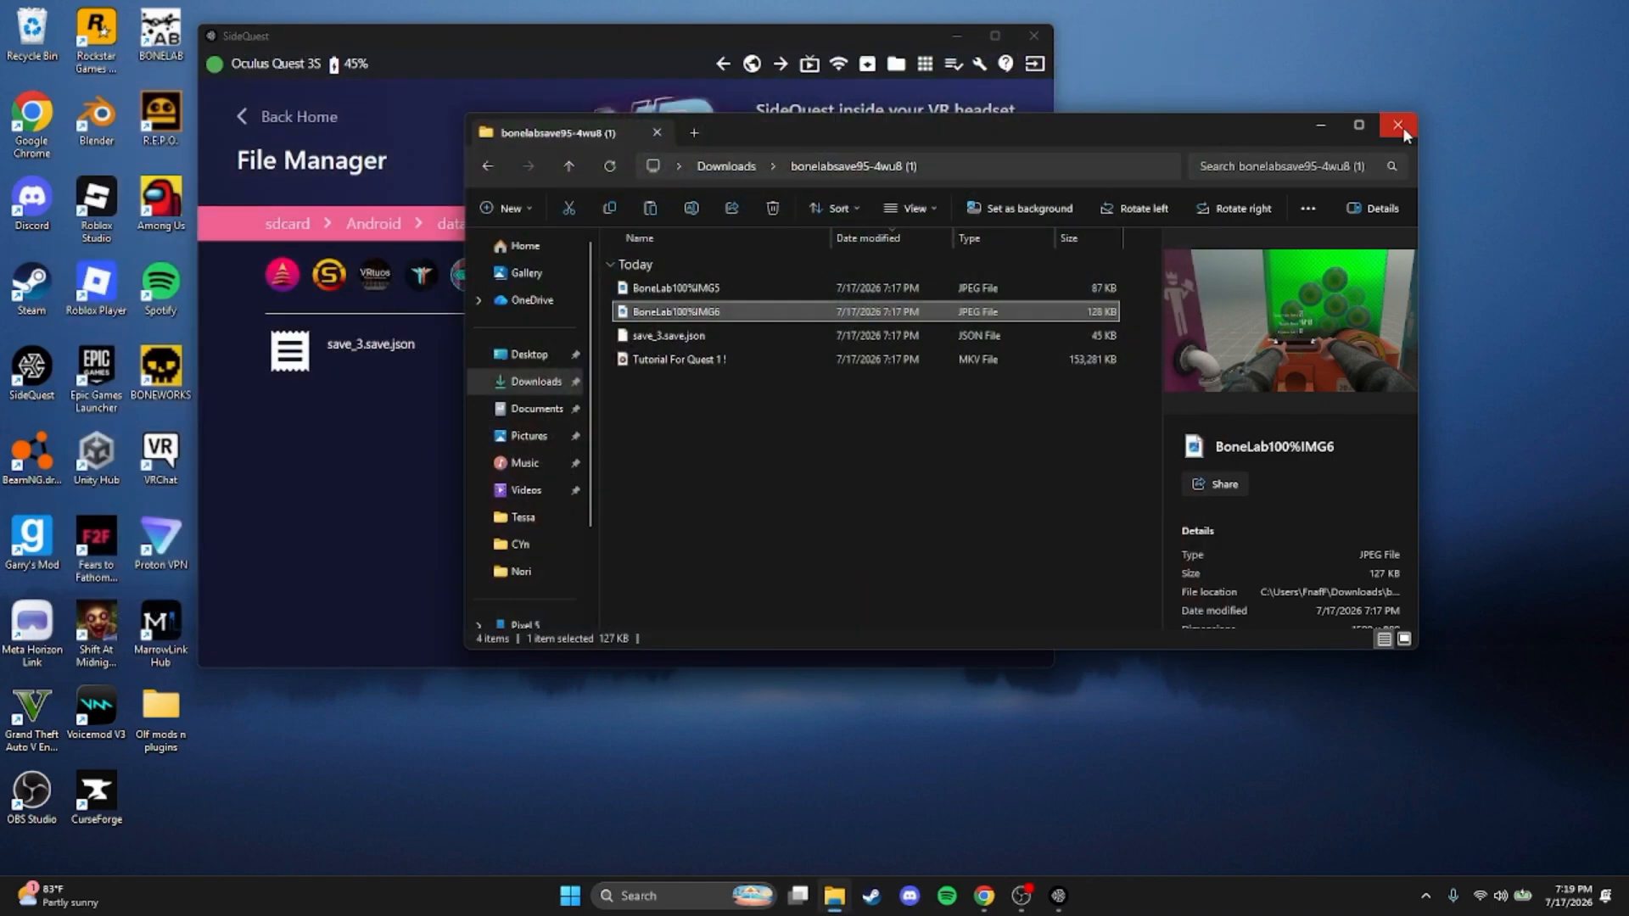
left_click(1398, 126)
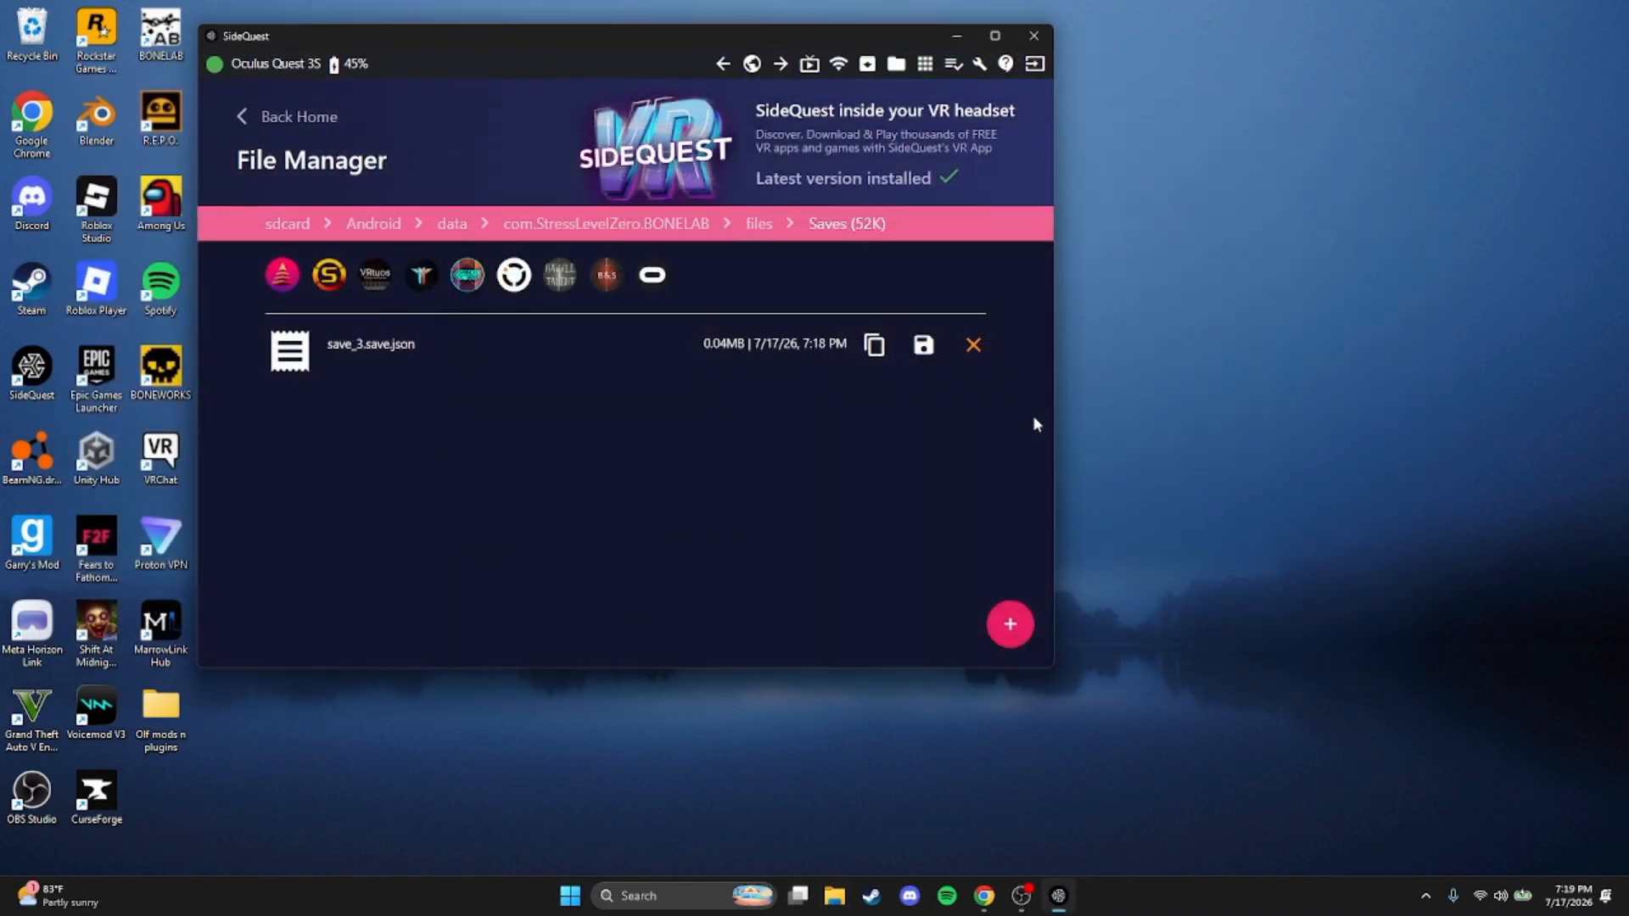